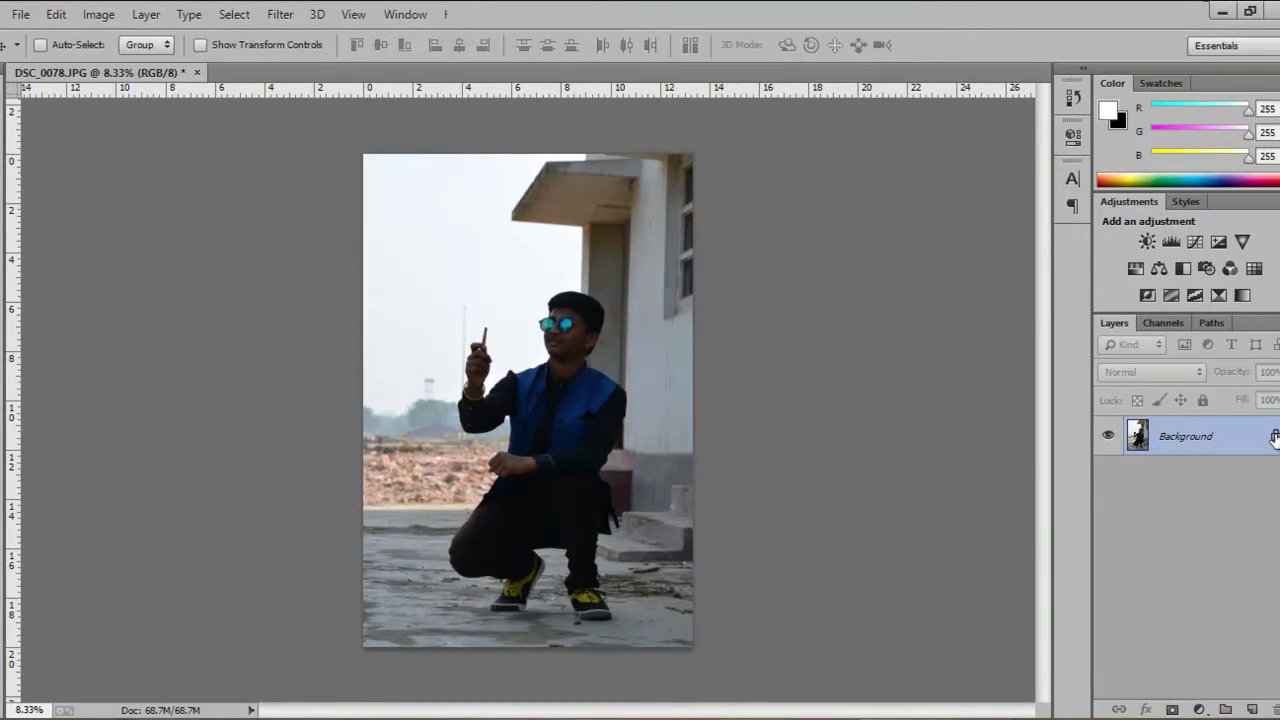
Step: Unlock the photo's Background layer by converting it into a regular layer named Layer 0
double_click(1275, 437)
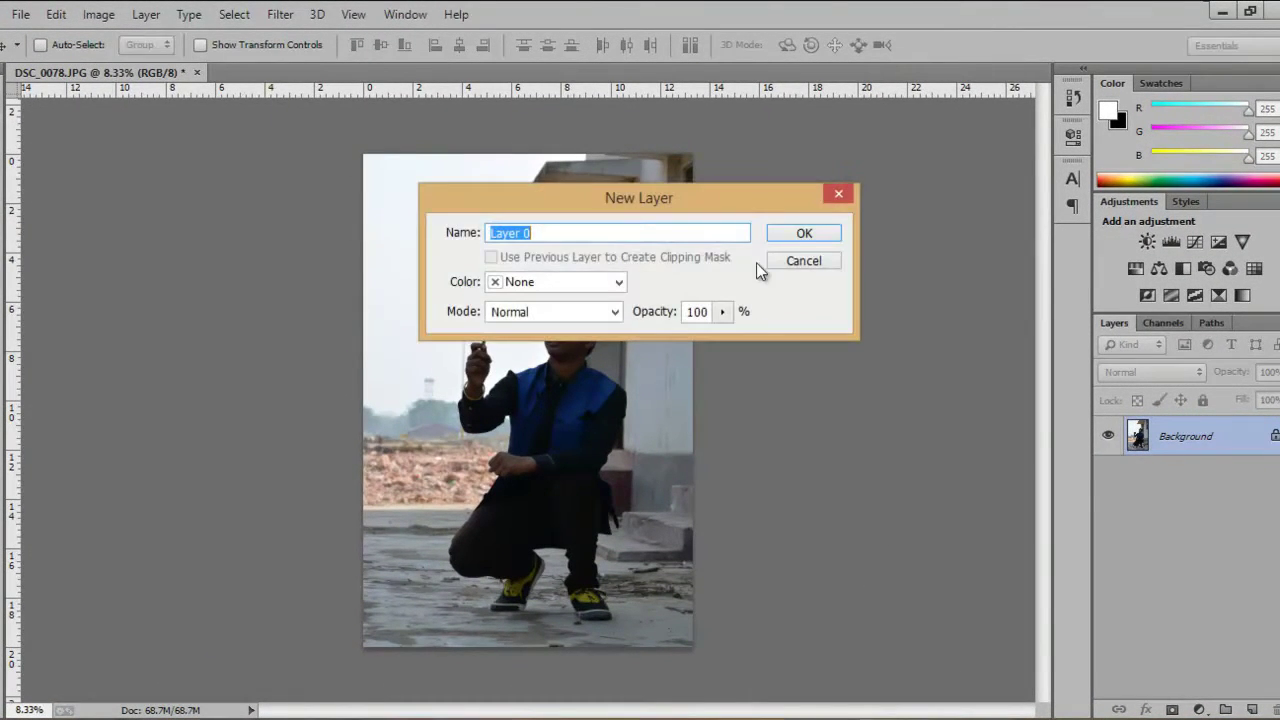
left_click(806, 230)
scroll(563, 380, "up", 1)
scroll(563, 380, "down", 1)
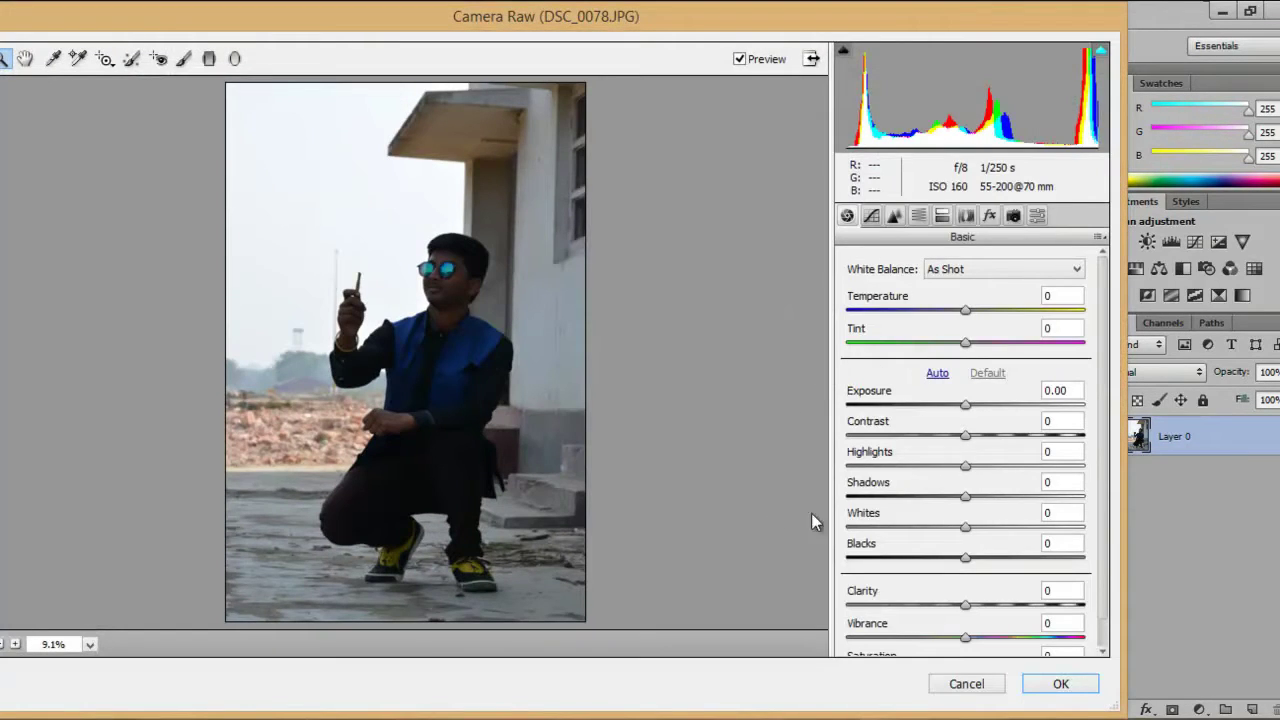
Step: Apply Camera Raw with Shadows raised to +83 and Highlights to +18
mouse_move(965, 497)
left_mouse_down()
mouse_move(1048, 500)
mouse_move(1064, 514)
left_mouse_up()
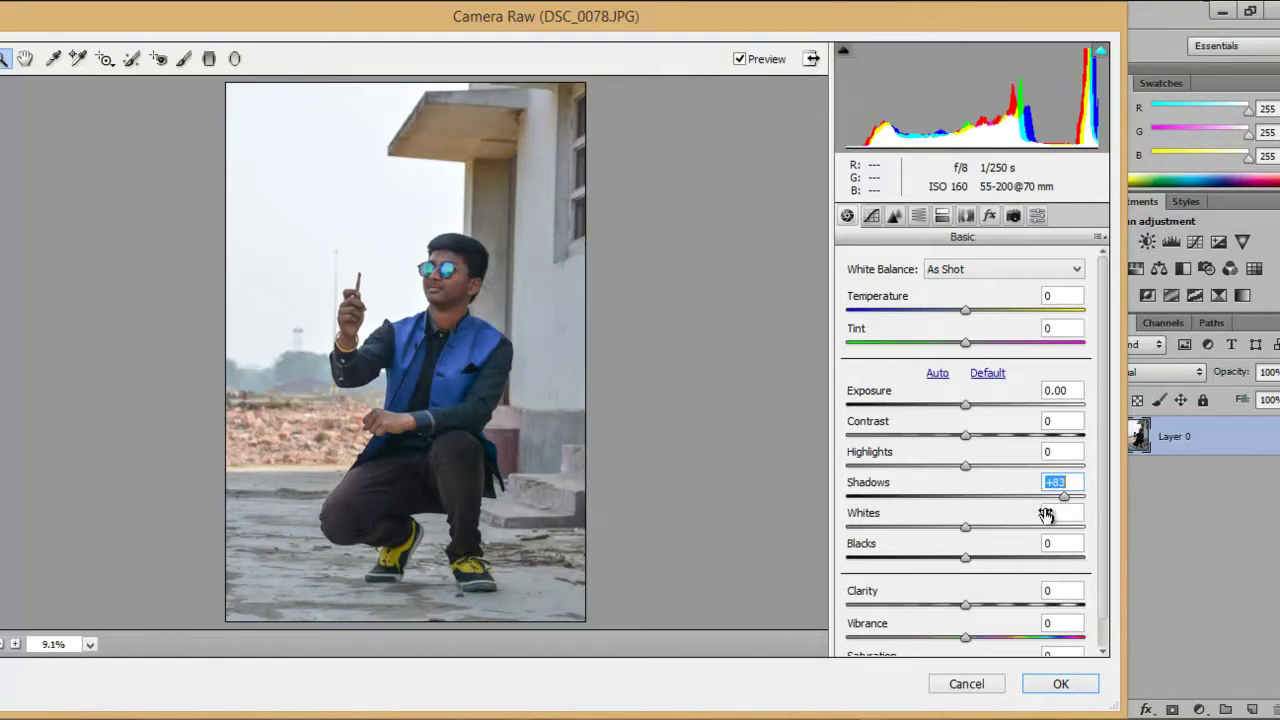
mouse_move(996, 477)
left_mouse_down()
mouse_move(1011, 479)
mouse_move(990, 480)
left_mouse_up()
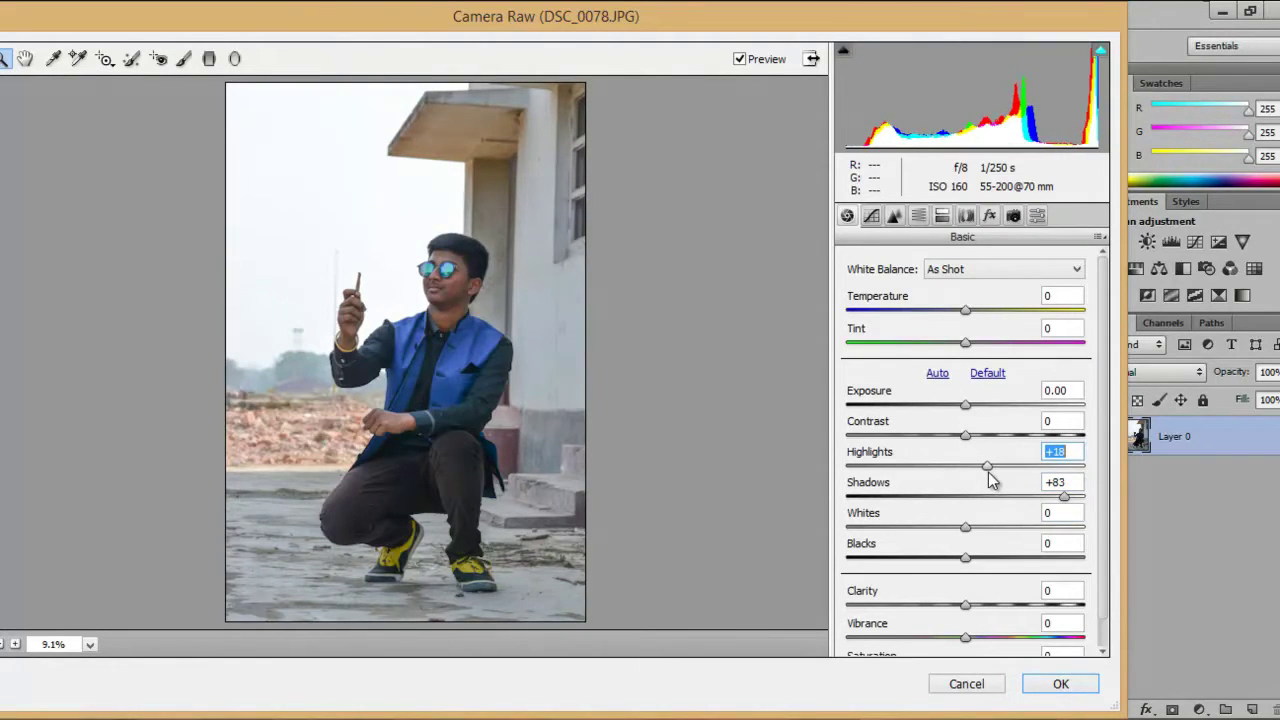
left_click(1060, 684)
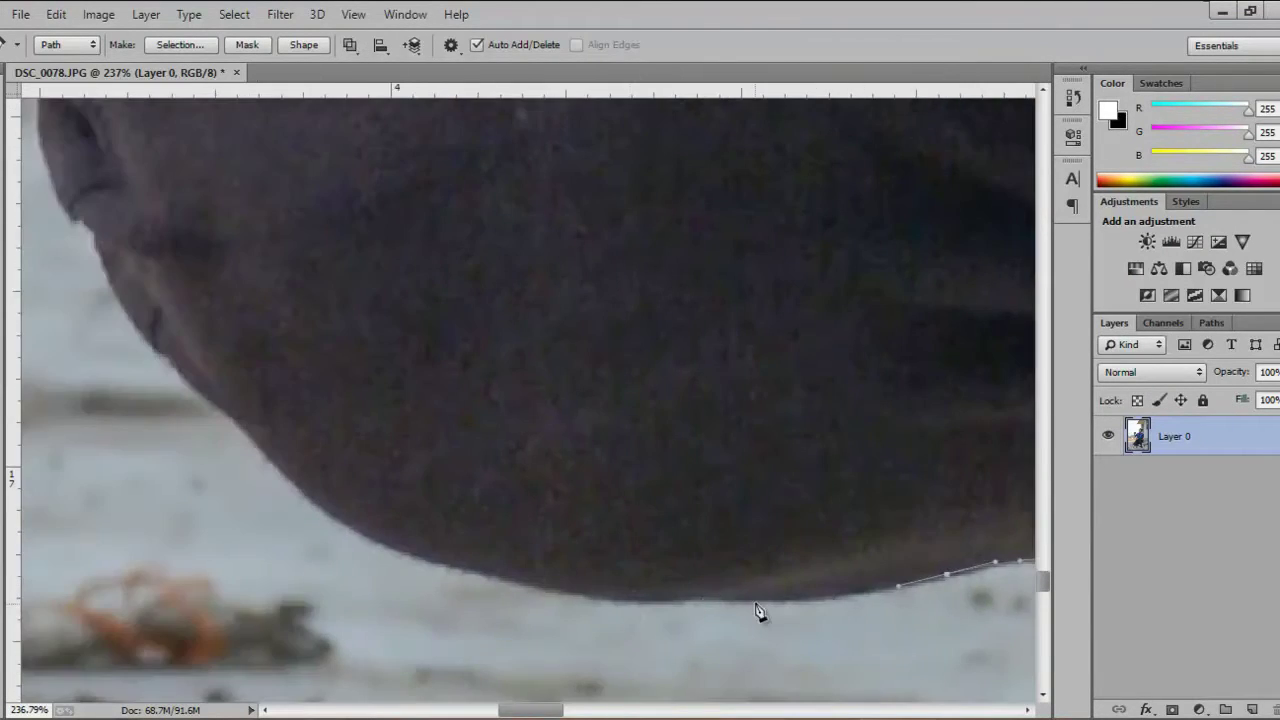
Step: Start the pen path with anchors along the man's dark garment edge
scroll(758, 612, "left", 3)
scroll(720, 606, "left", 3)
scroll(731, 586, "left", 3)
scroll(777, 586, "left", 3)
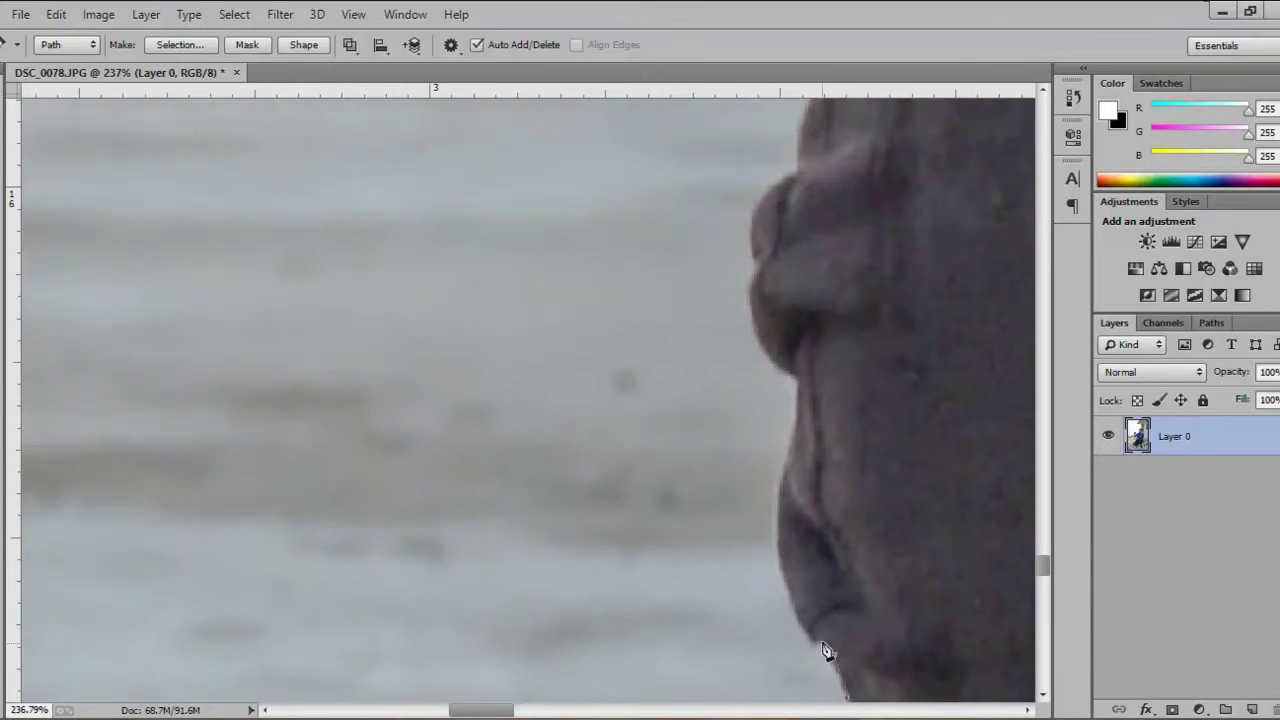
scroll(688, 537, "up", 3)
scroll(790, 317, "up", 9)
scroll(601, 547, "right", 6)
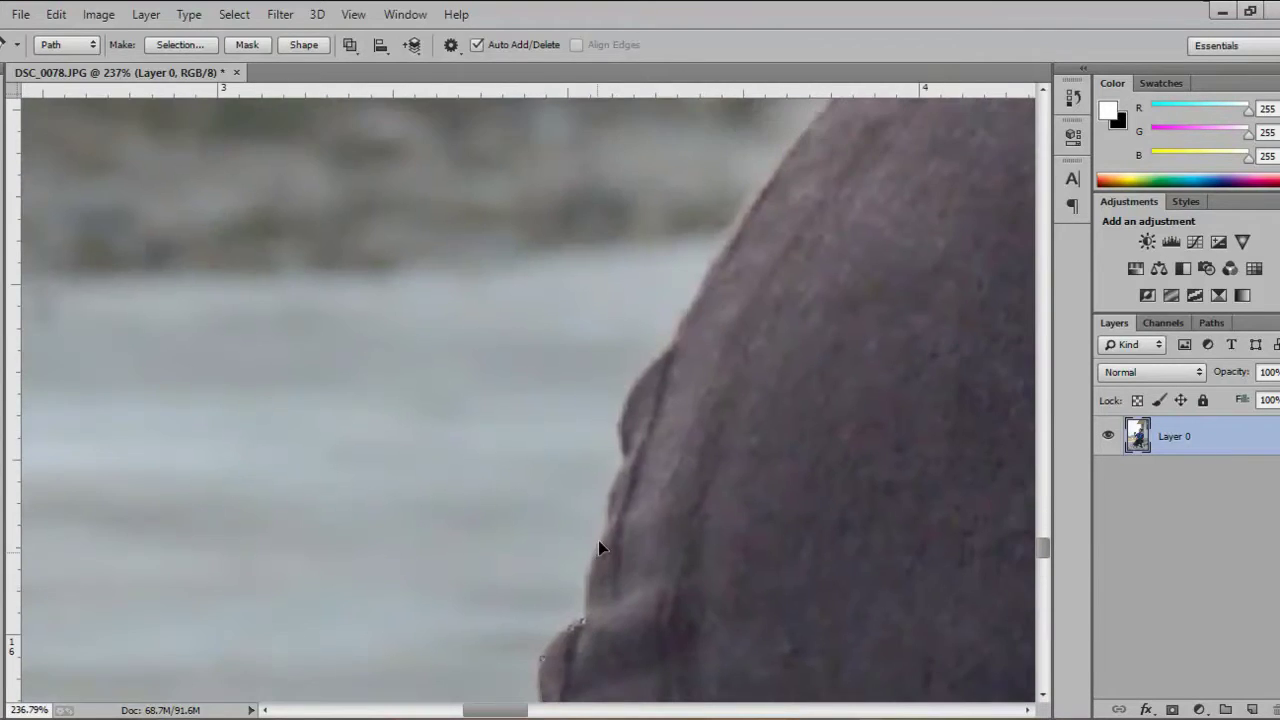
scroll(620, 420, "right", 10)
scroll(580, 480, "up", 3)
scroll(560, 450, "up", 3)
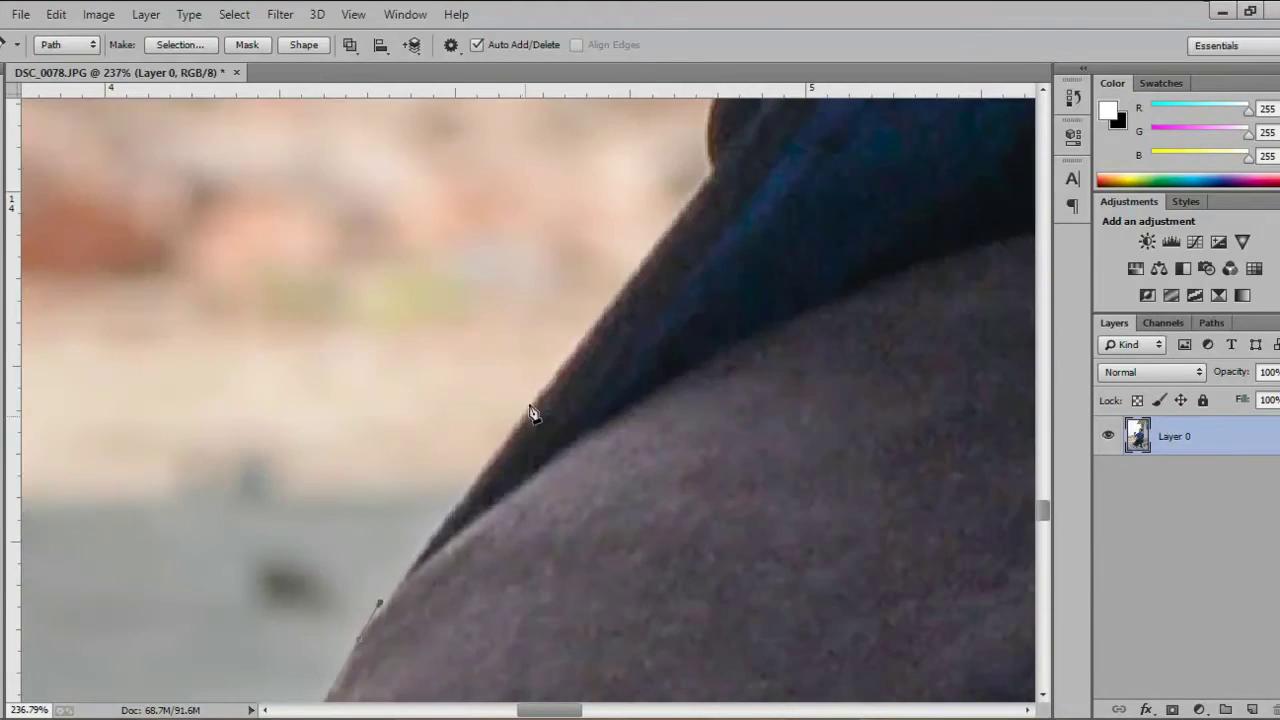
scroll(500, 500, "up", 3)
scroll(573, 463, "up", 3)
scroll(600, 500, "up", 3)
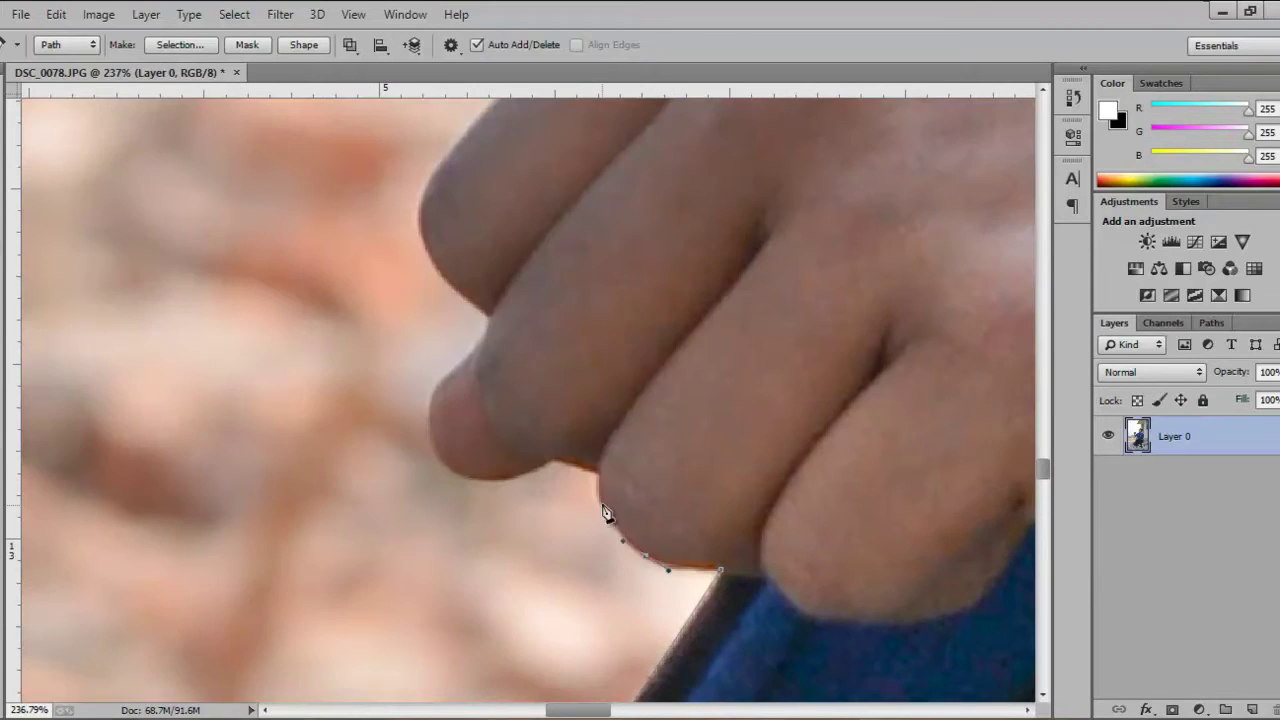
scroll(700, 540, "left", 3)
scroll(700, 380, "right", 3)
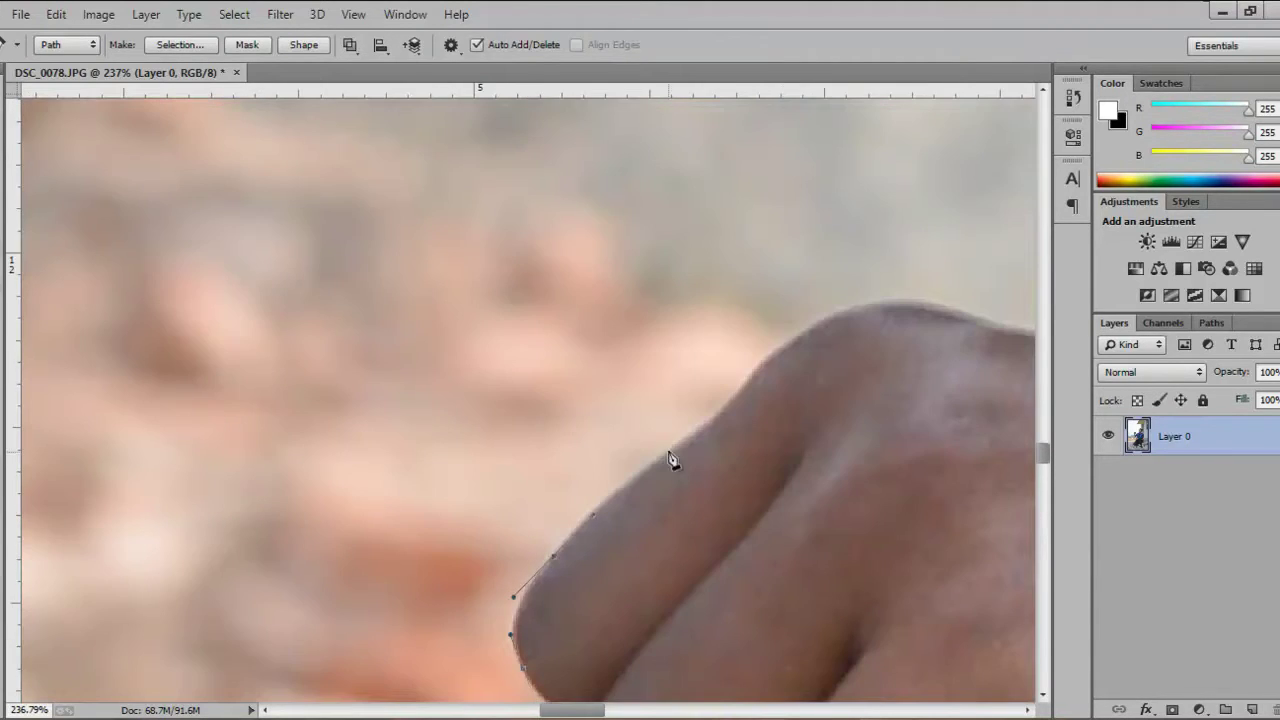
scroll(500, 480, "right", 3)
scroll(540, 280, "down", 3)
scroll(500, 312, "up", 3)
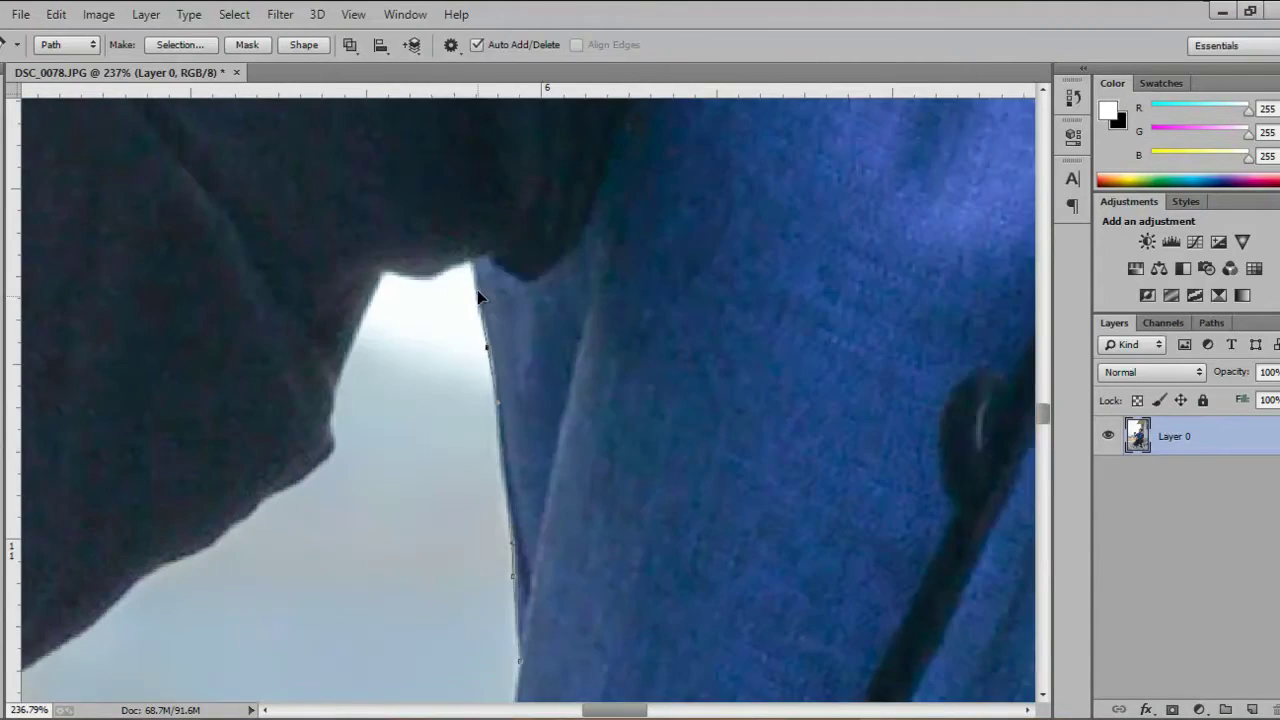
left_click(334, 449)
scroll(663, 486, "left", 3)
left_click(820, 443)
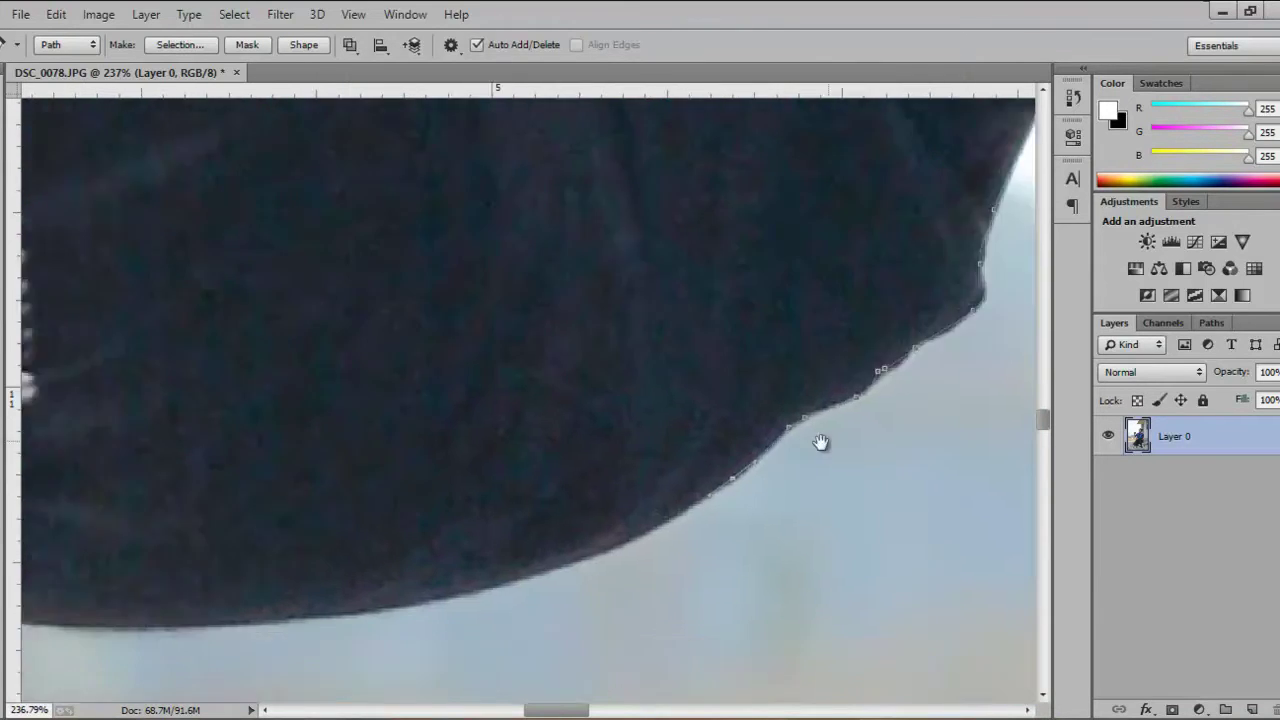
Step: Trace the path over the top of the finger, the fingertip and down the hand's right edge
scroll(462, 532, "left", 3)
scroll(631, 514, "left", 3)
scroll(509, 420, "up", 3)
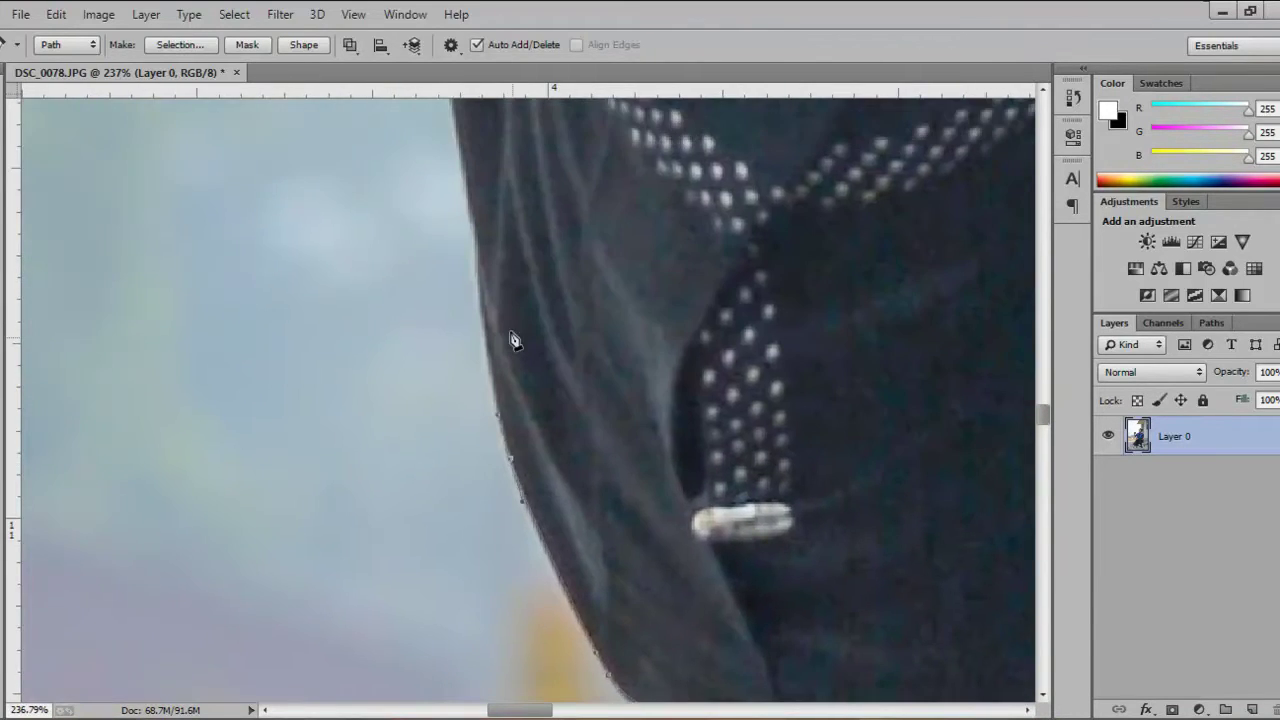
scroll(473, 332, "up", 3)
scroll(548, 163, "up", 3)
scroll(548, 163, "up", 3)
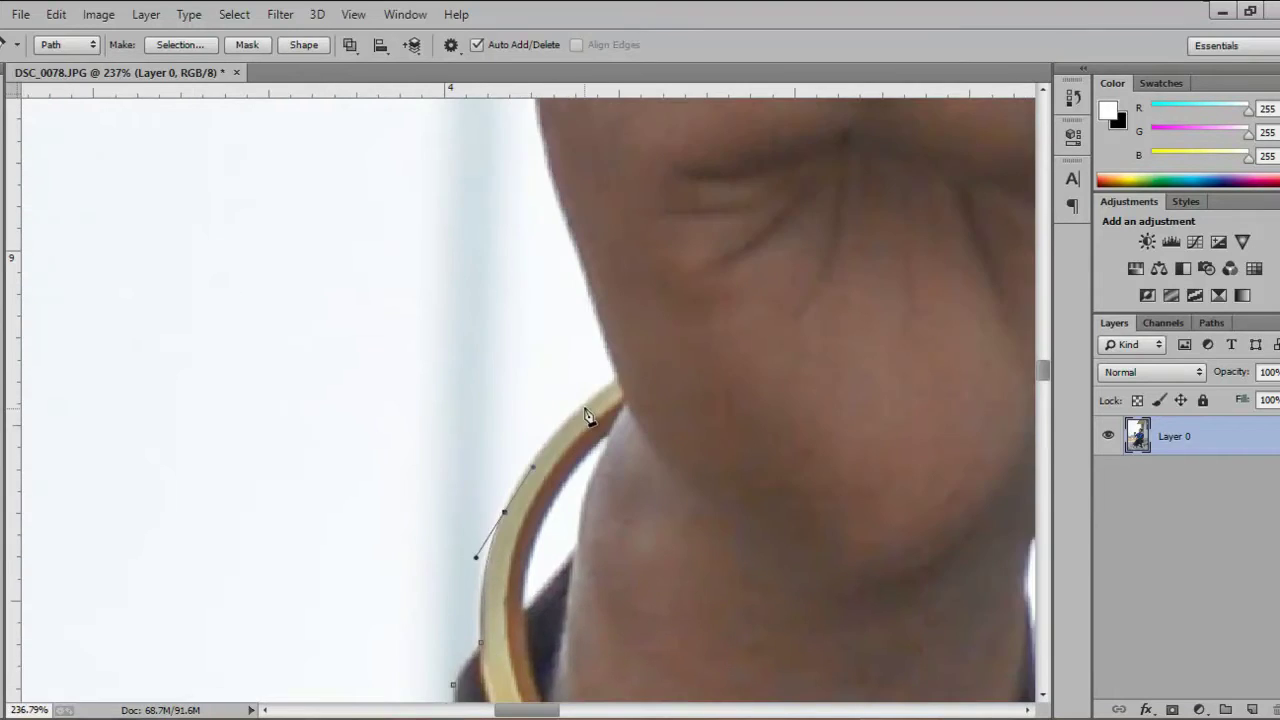
scroll(548, 163, "up", 3)
scroll(563, 178, "up", 3)
scroll(450, 400, "right", 3)
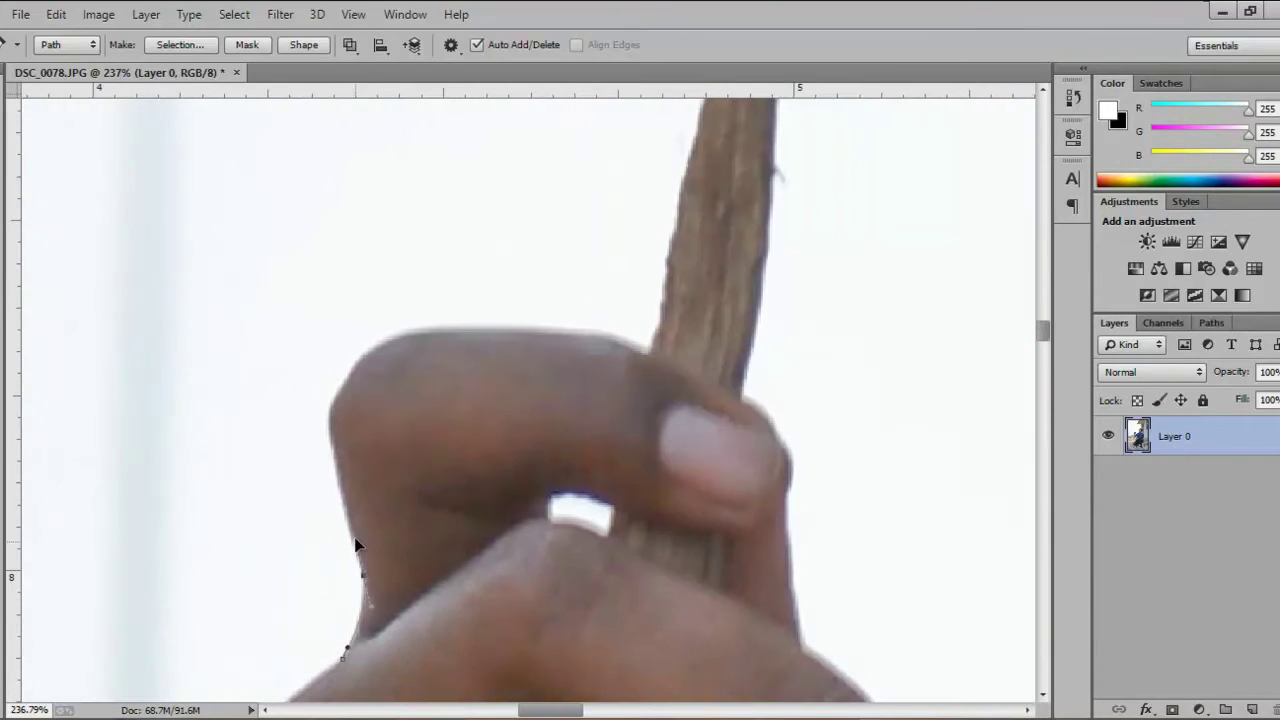
left_click_drag(569, 332, 602, 334)
left_click_drag(648, 352, 670, 368)
left_click(806, 651)
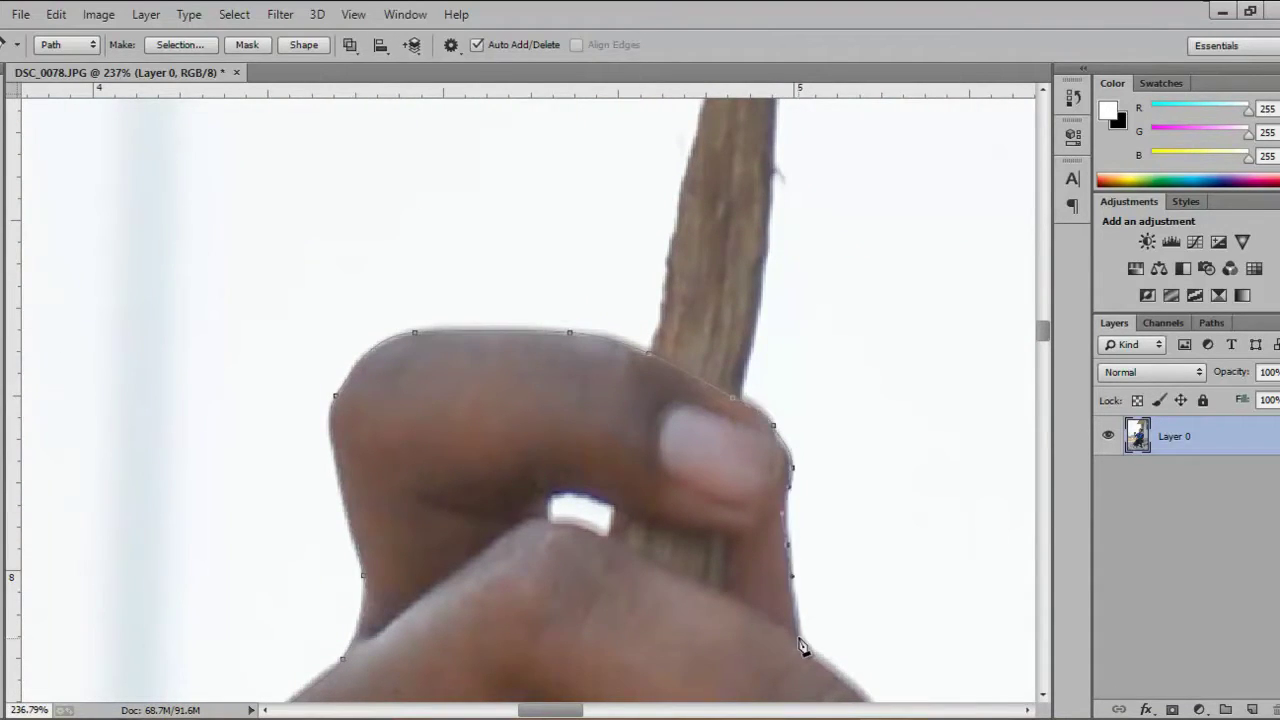
scroll(806, 651, "down", 5)
left_click(537, 520)
scroll(537, 520, "down", 3)
left_click(615, 485)
scroll(618, 512, "down", 5)
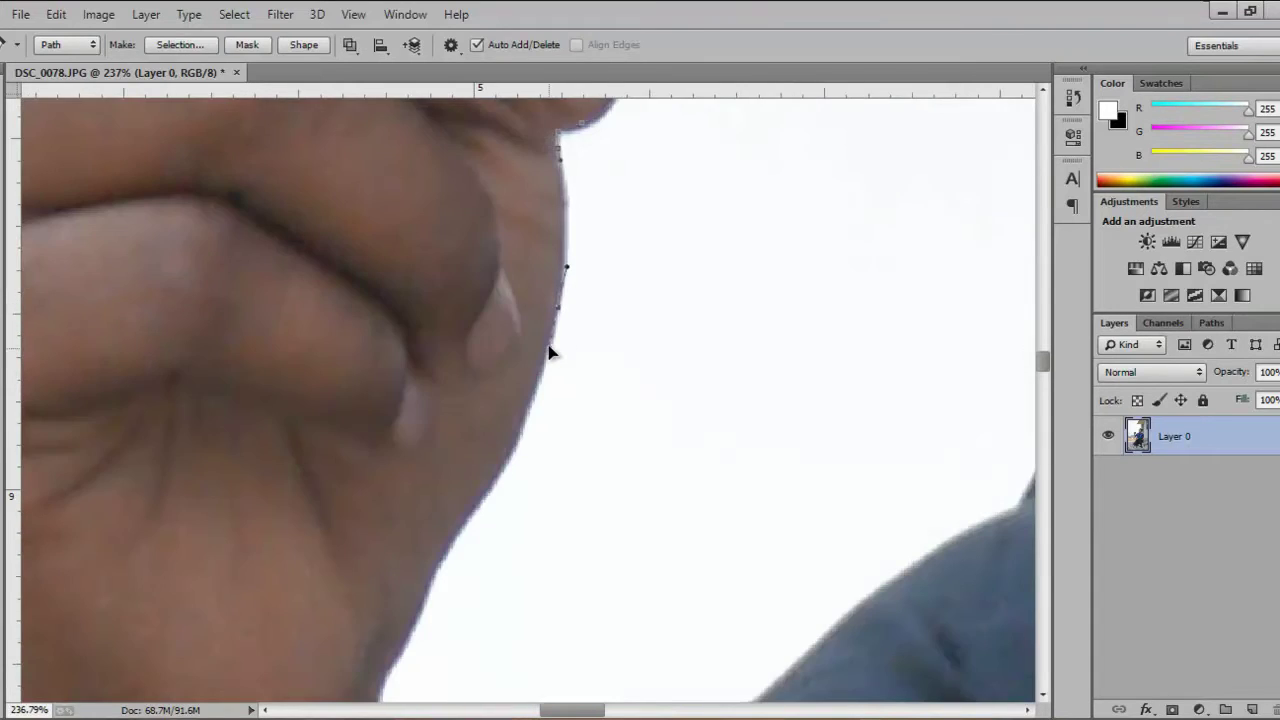
scroll(551, 349, "down", 2)
scroll(575, 502, "down", 5)
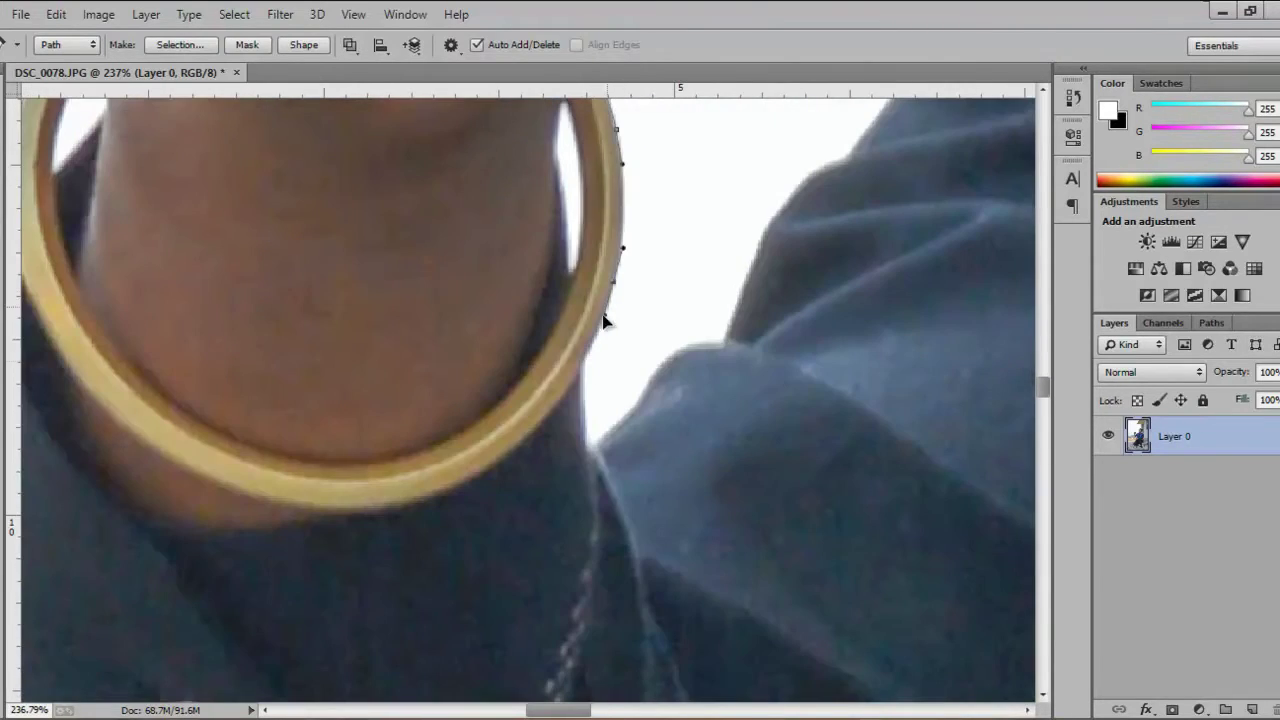
Step: Continue the path along the shoulder edge with curved segments
left_click_drag(770, 238, 348, 452)
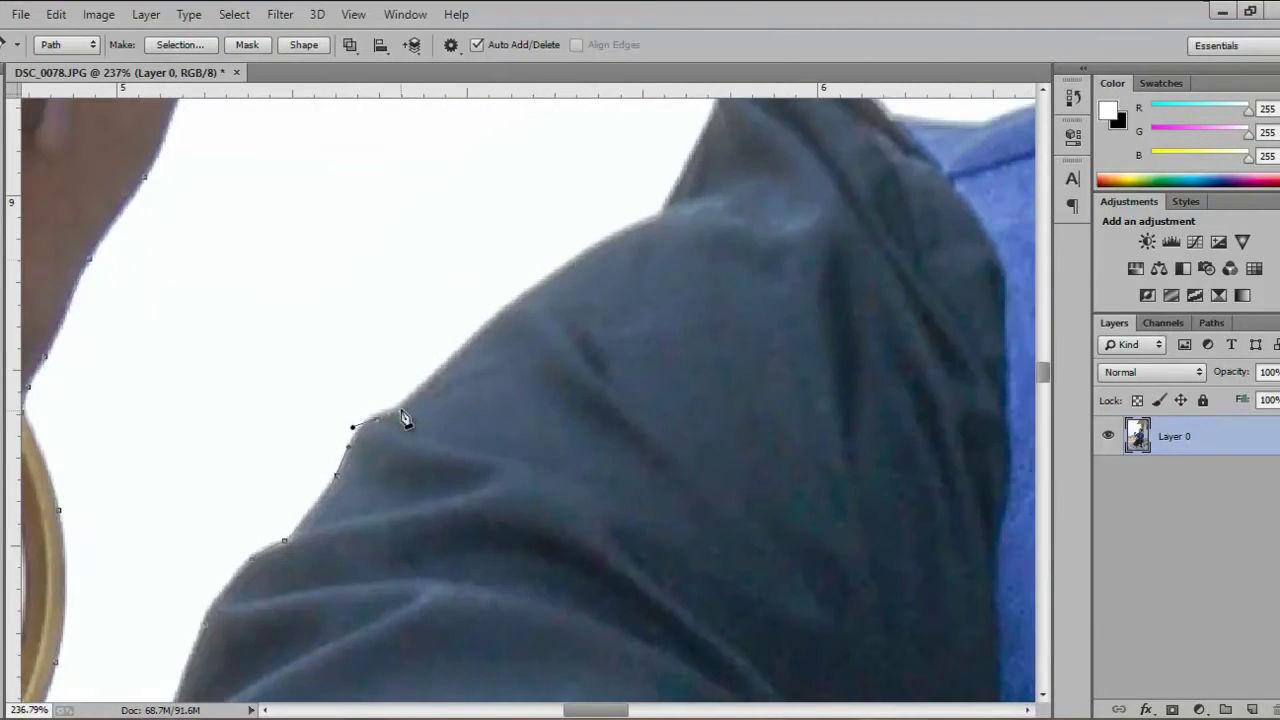
left_click(575, 254)
left_click(652, 215)
left_click_drag(717, 125, 355, 485)
left_click_drag(697, 467, 167, 553)
left_click(293, 483)
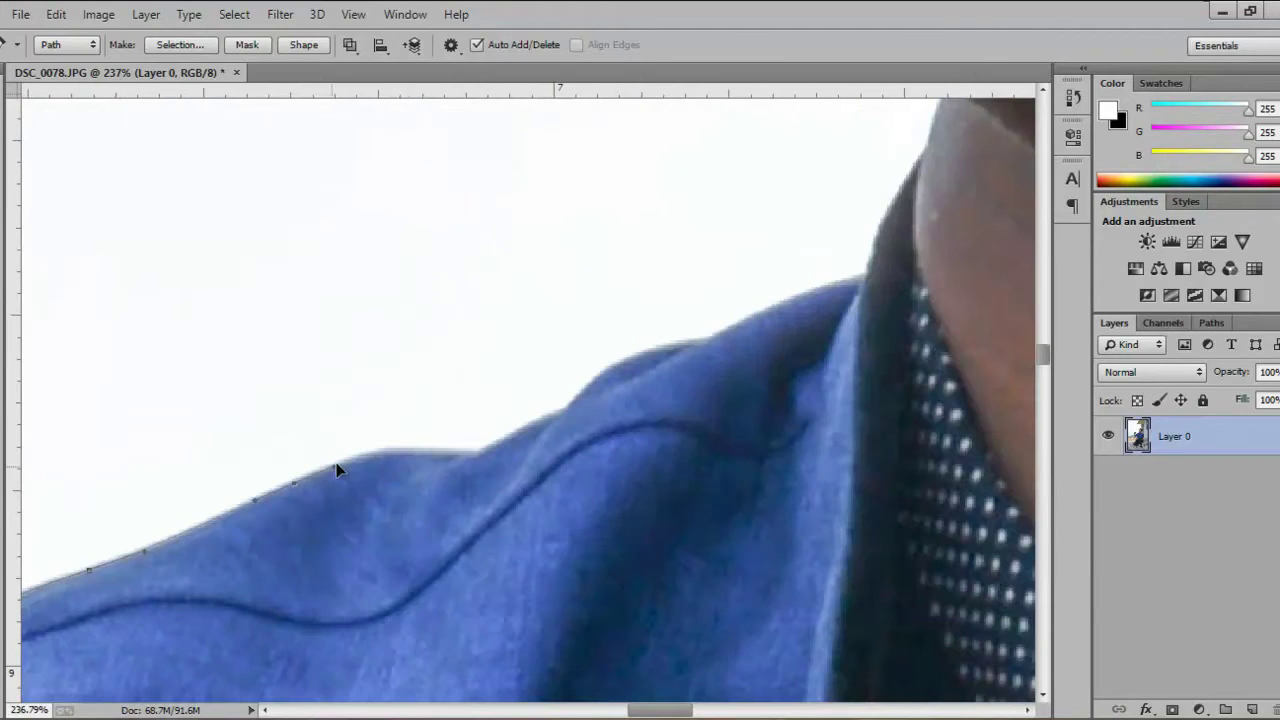
left_click_drag(450, 450, 481, 448)
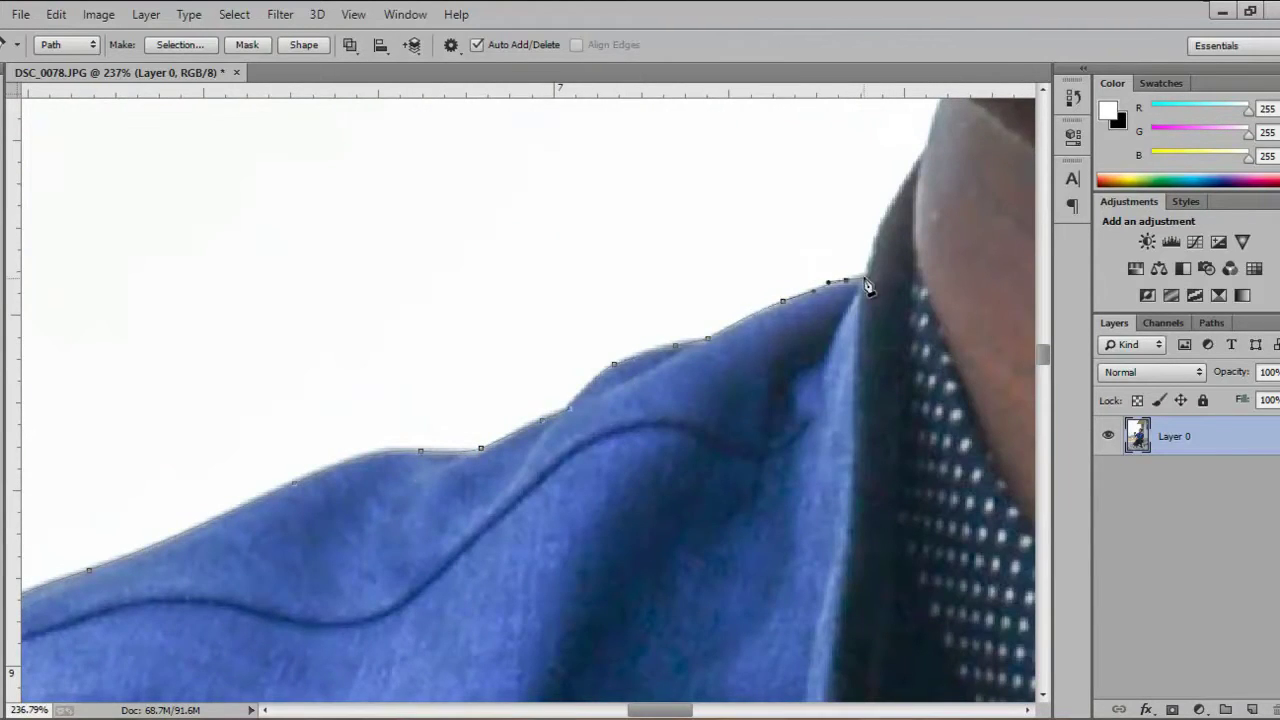
Step: Carry the path from the shoulder toward the face along the left cheek
left_click_drag(868, 287, 594, 509)
left_click_drag(495, 409, 609, 566)
left_click_drag(459, 293, 509, 563)
left_click(496, 516)
mouse_move(489, 360)
left_mouse_down()
mouse_move(490, 330)
mouse_move(551, 580)
left_mouse_up()
Step: Trace the path along the blue jacket edge toward the jacket's lower tip
scroll(775, 573, "up", 1)
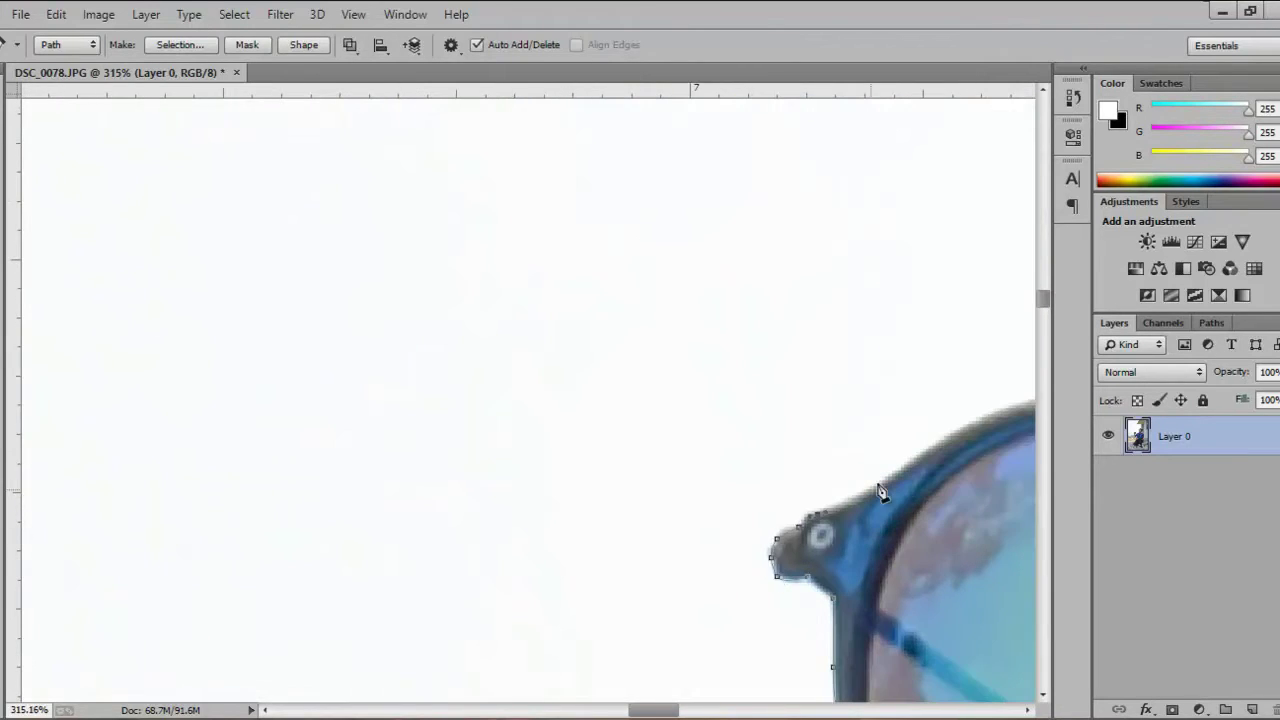
scroll(880, 492, "down", 1)
left_click_drag(880, 492, 580, 503)
left_click_drag(409, 250, 409, 506)
mouse_move(451, 120)
left_mouse_down()
mouse_move(451, 314)
mouse_move(277, 332)
mouse_move(423, 640)
mouse_move(571, 331)
mouse_move(645, 318)
left_mouse_up()
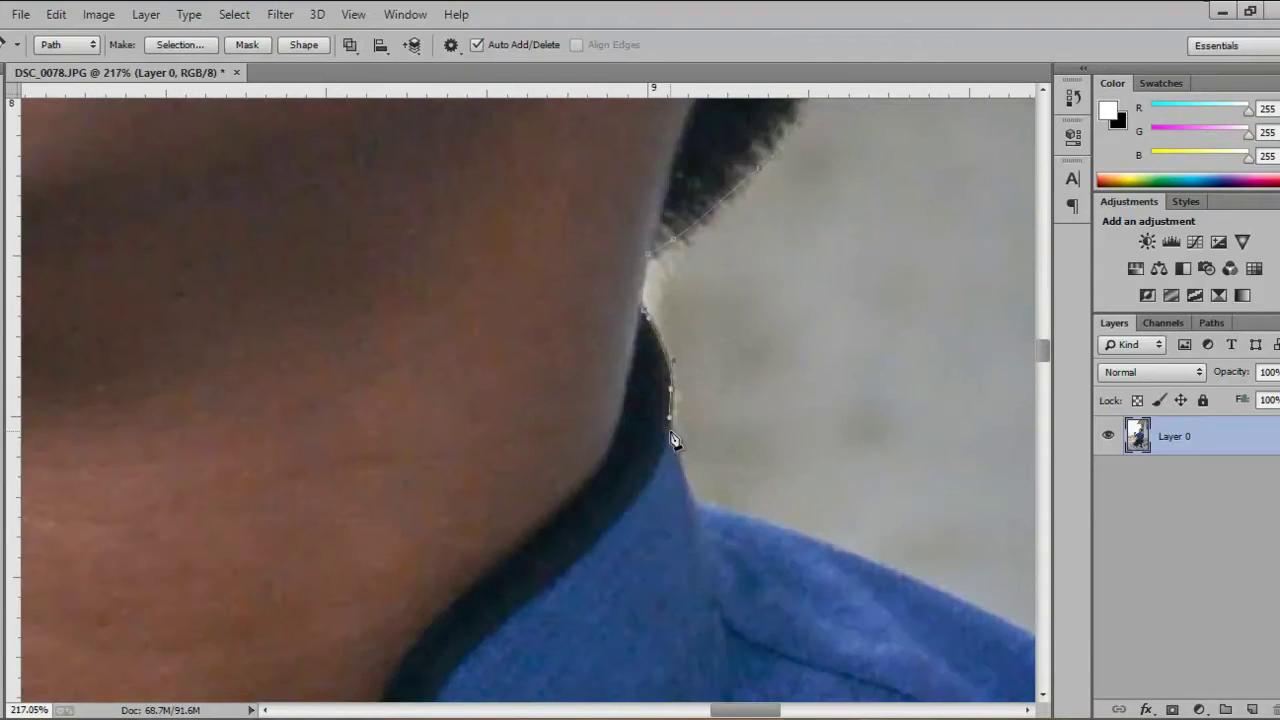
mouse_move(673, 440)
left_mouse_down()
mouse_move(617, 380)
mouse_move(400, 266)
mouse_move(252, 229)
left_mouse_up()
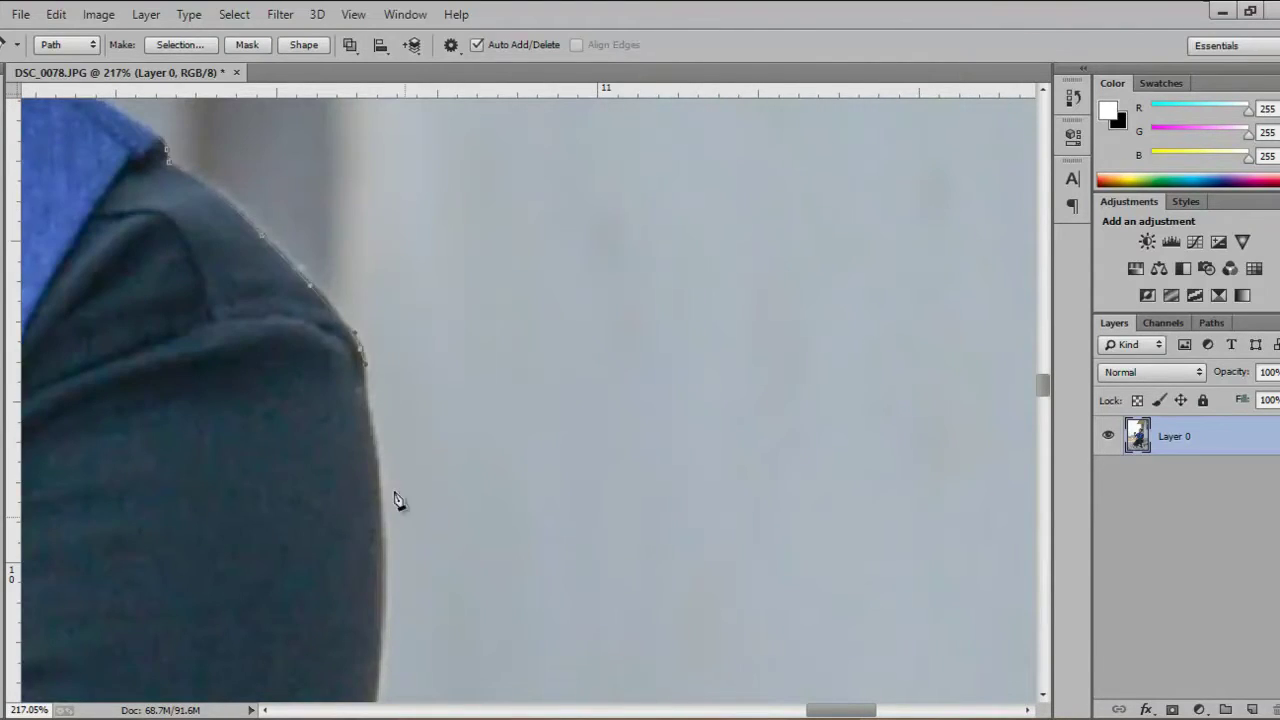
left_click_drag(392, 622, 537, 320)
left_click_drag(465, 572, 628, 290)
mouse_move(600, 440)
left_mouse_down()
mouse_move(619, 247)
mouse_move(492, 349)
mouse_move(551, 266)
left_mouse_up()
left_click_drag(487, 482, 674, 162)
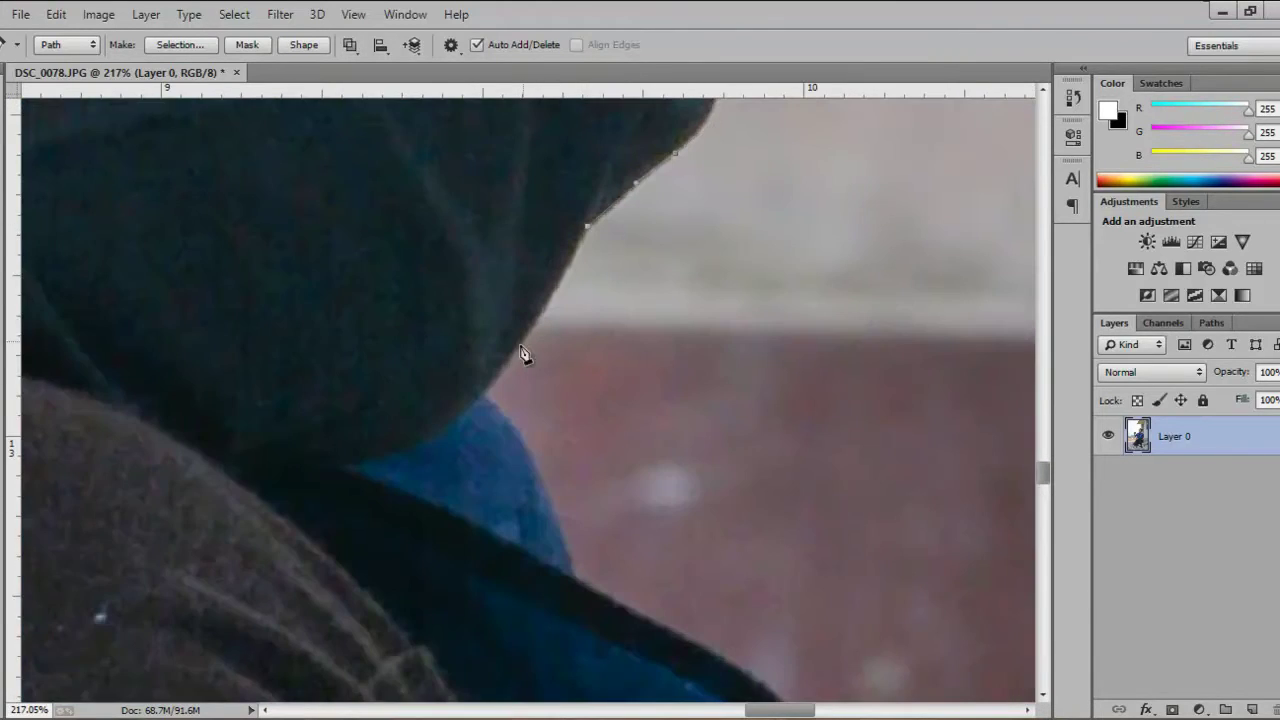
left_click_drag(557, 532, 460, 371)
left_click(477, 391)
left_click(470, 560)
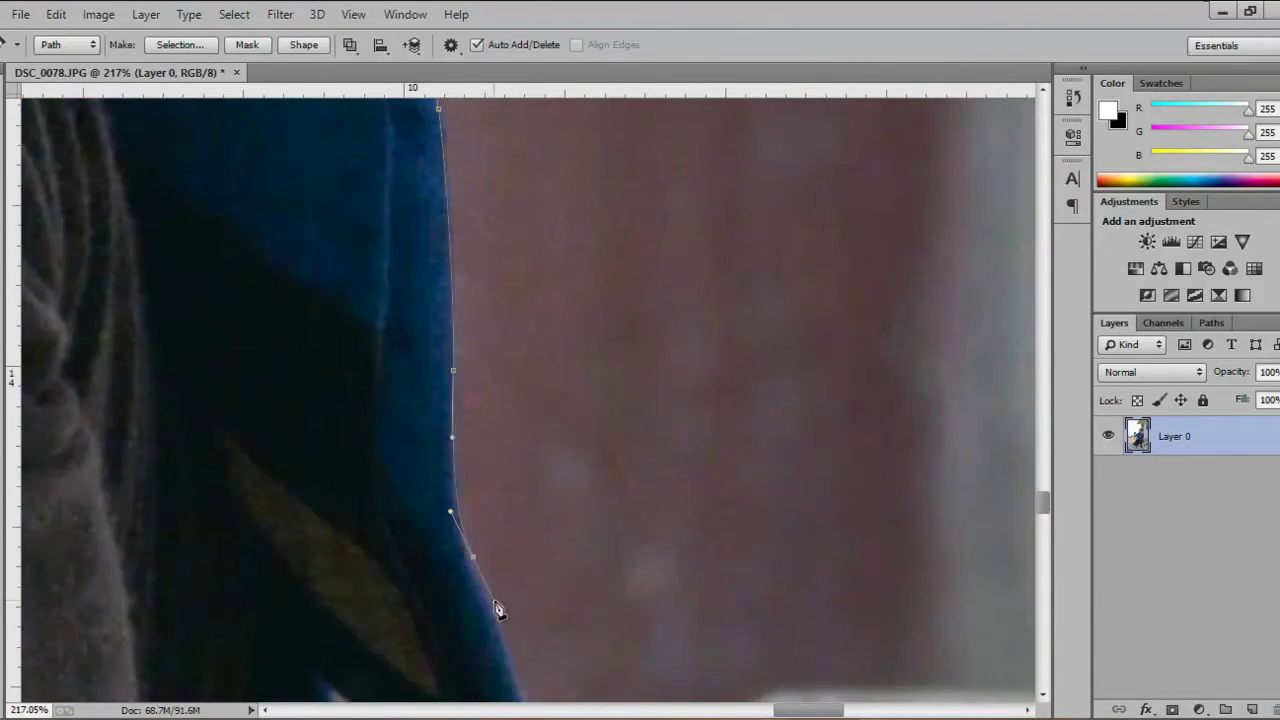
mouse_move(500, 608)
left_mouse_down()
mouse_move(371, 292)
mouse_move(388, 493)
left_mouse_up()
Step: Follow the left jacket piece down and along its bottom hem
left_click_drag(296, 378, 410, 490)
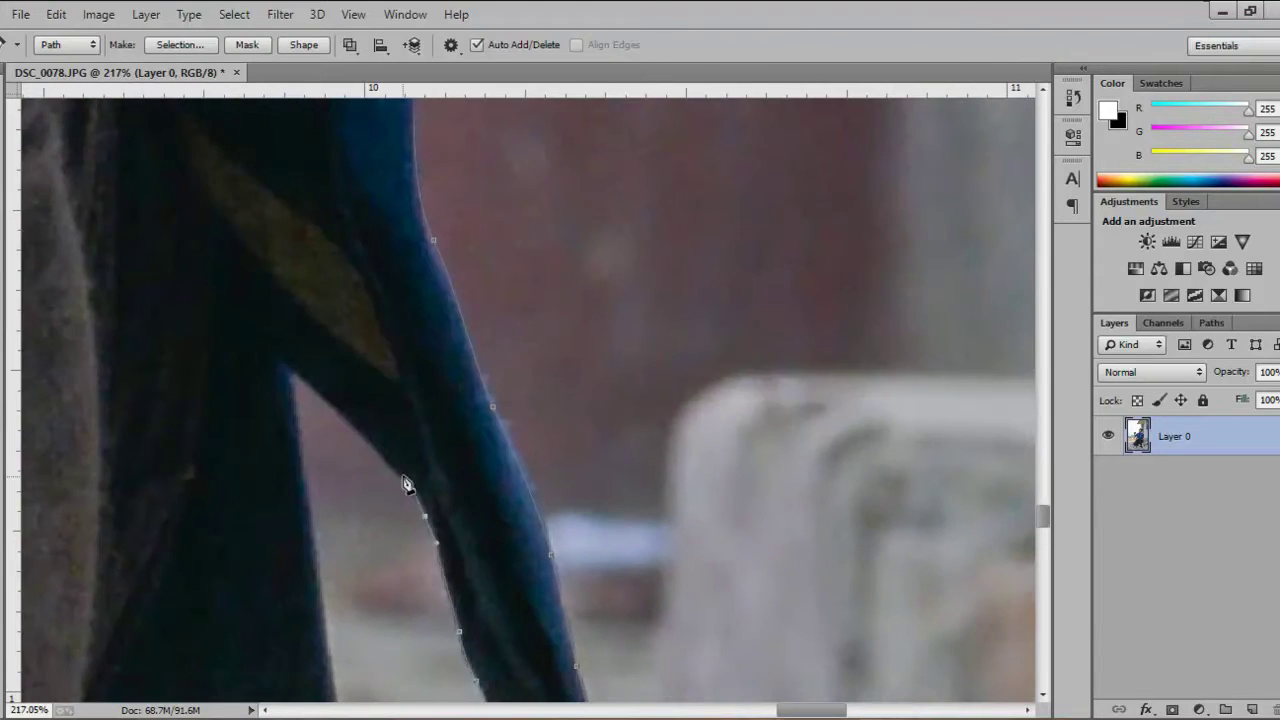
left_click(286, 366)
left_click_drag(286, 366, 477, 623)
left_click(433, 657)
Step: Trace the path down the dark coat's edge and its lower curve
left_click_drag(190, 633, 671, 171)
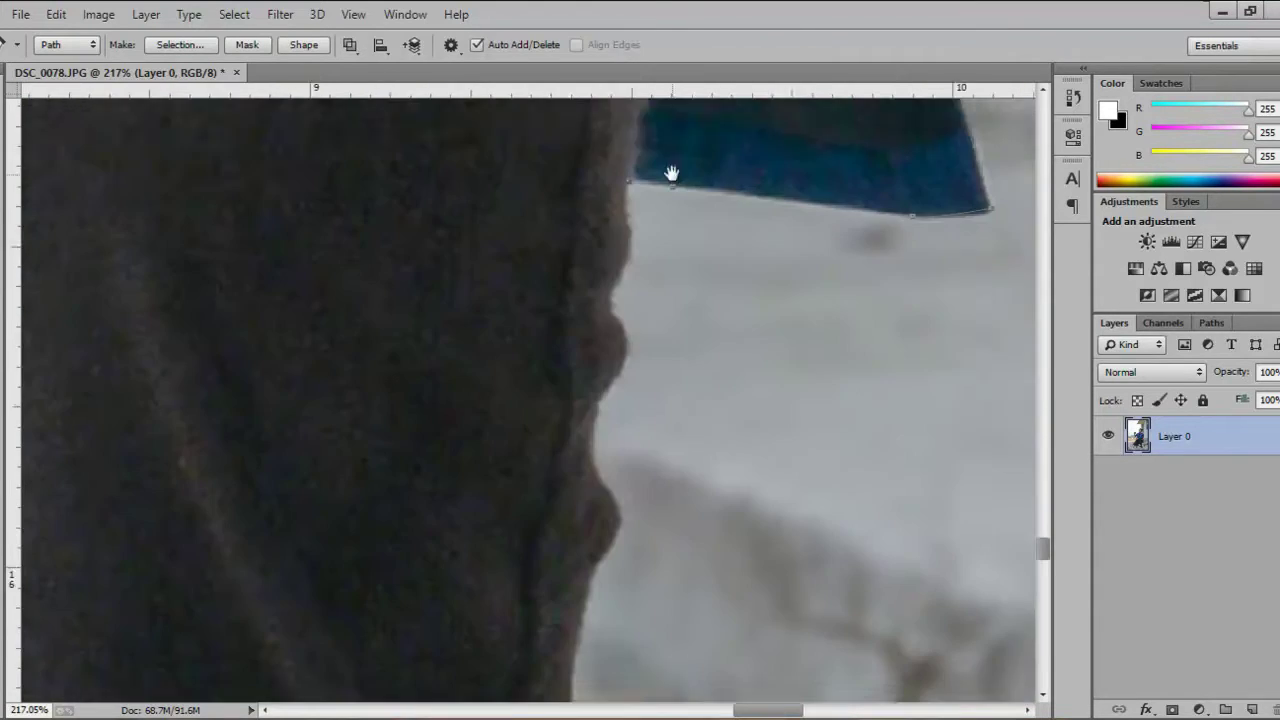
left_click(640, 285)
left_click(621, 443)
left_click_drag(619, 545, 640, 270)
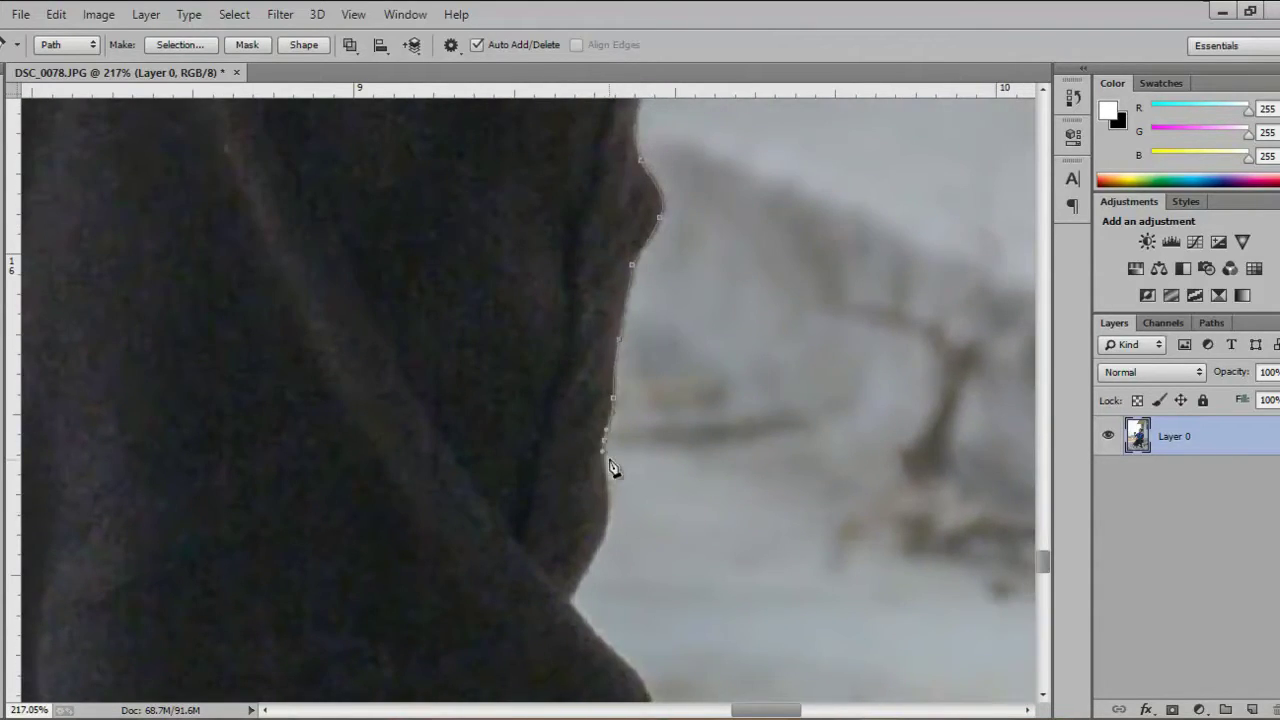
mouse_move(593, 579)
left_mouse_down()
mouse_move(646, 351)
mouse_move(552, 251)
left_mouse_up()
left_click(499, 479)
left_click(598, 655)
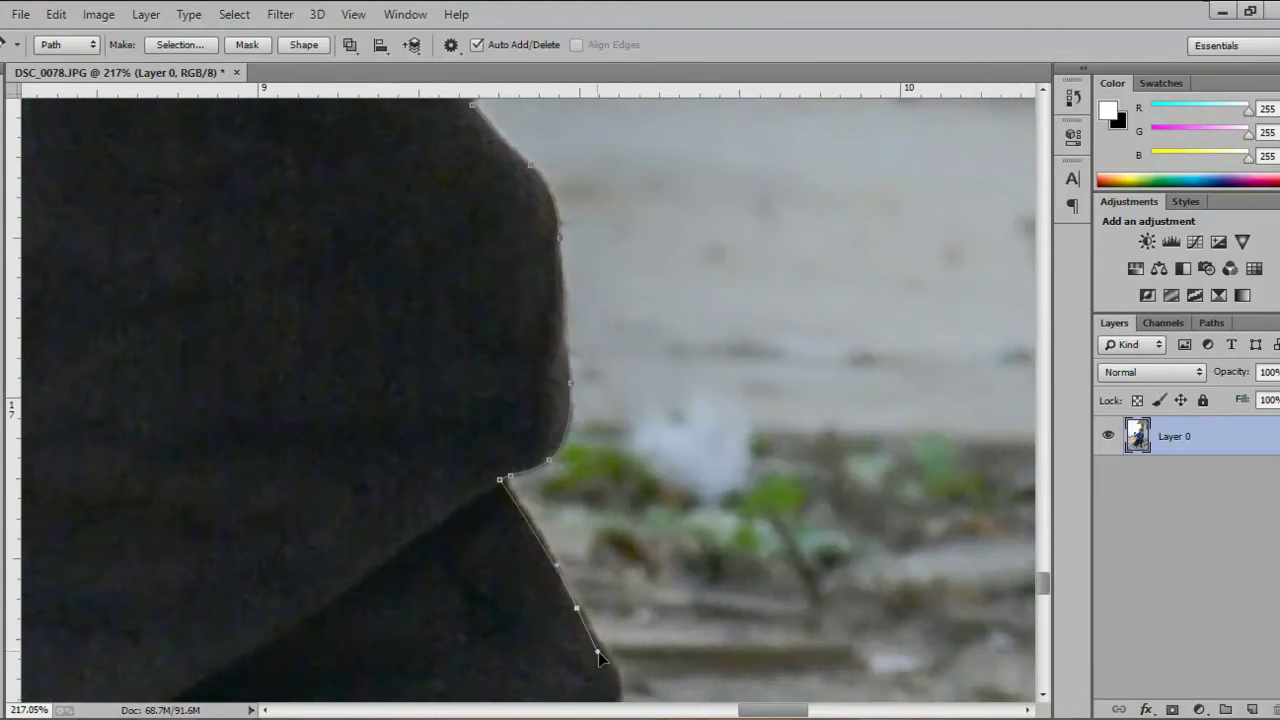
left_click_drag(598, 655, 560, 306)
left_click(583, 371)
left_click(573, 438)
Step: Run the path along the bottom edge of the shoe's sole
left_click_drag(753, 585, 651, 355)
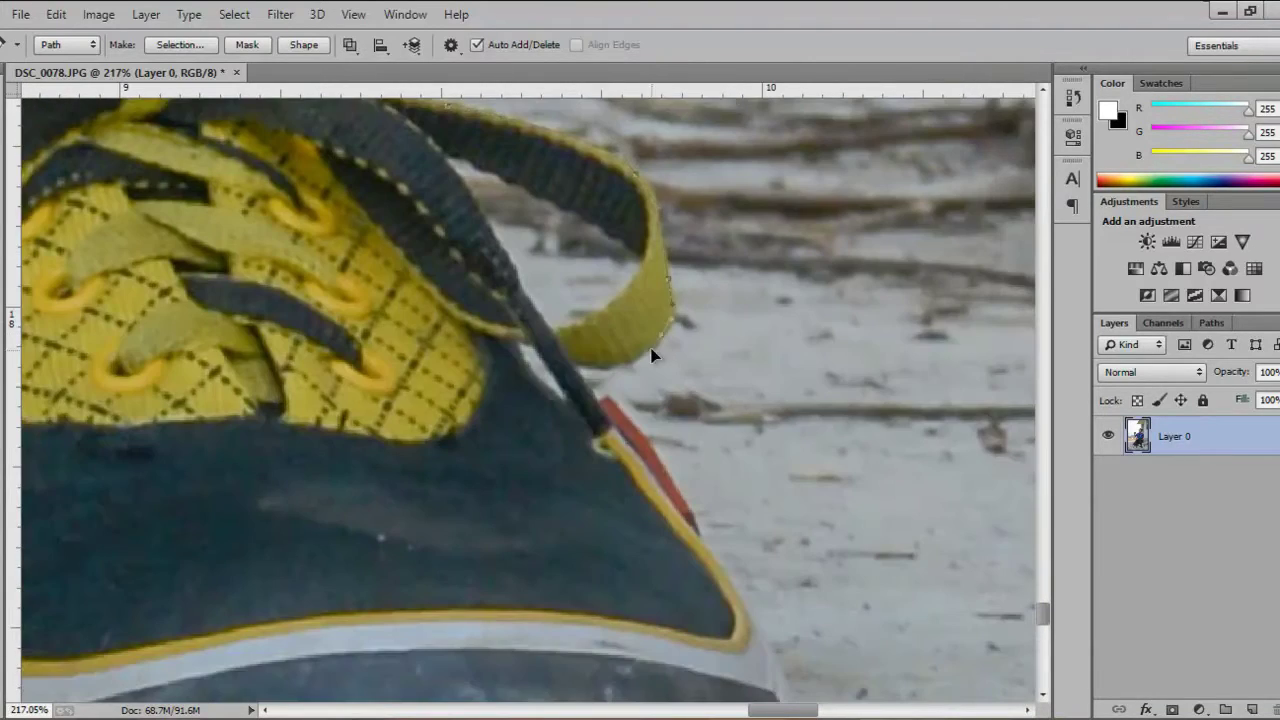
left_click_drag(643, 440, 453, 130)
left_click_drag(557, 543, 892, 491)
left_click(620, 531)
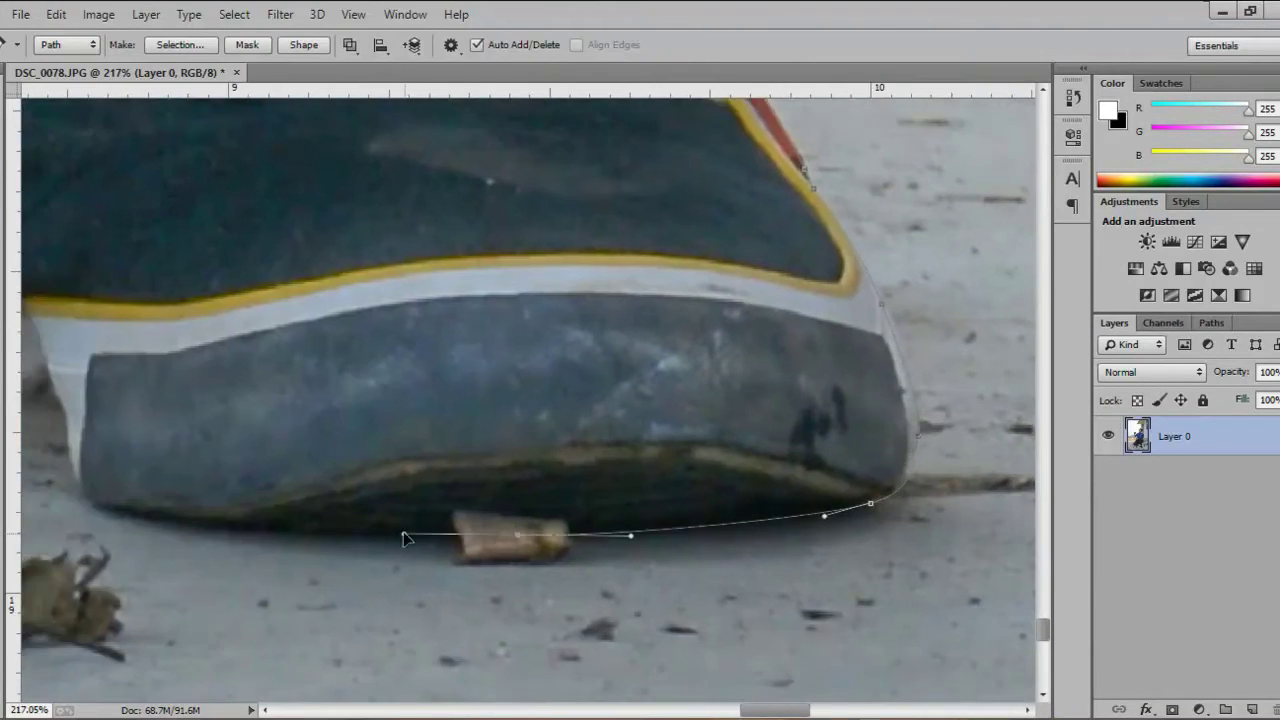
left_click_drag(406, 534, 828, 558)
left_click(523, 529)
left_click(500, 516)
Step: Take the path up the heel edge to the shoe's yellow upper
left_click_drag(487, 437, 680, 529)
left_click(689, 486)
left_click_drag(689, 486, 700, 650)
left_click(610, 490)
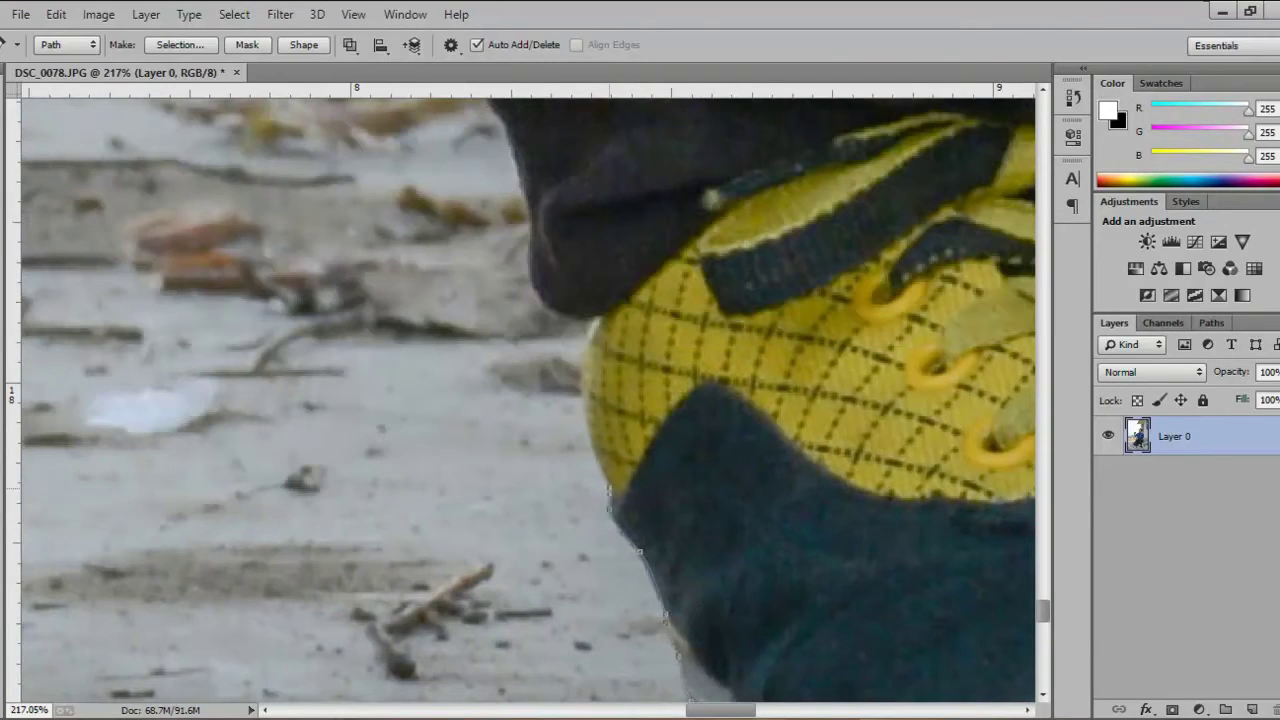
left_click(598, 326)
Step: Pan back along the coat's lower edge and shoe to the sole to finish the path
left_click_drag(524, 190, 538, 585)
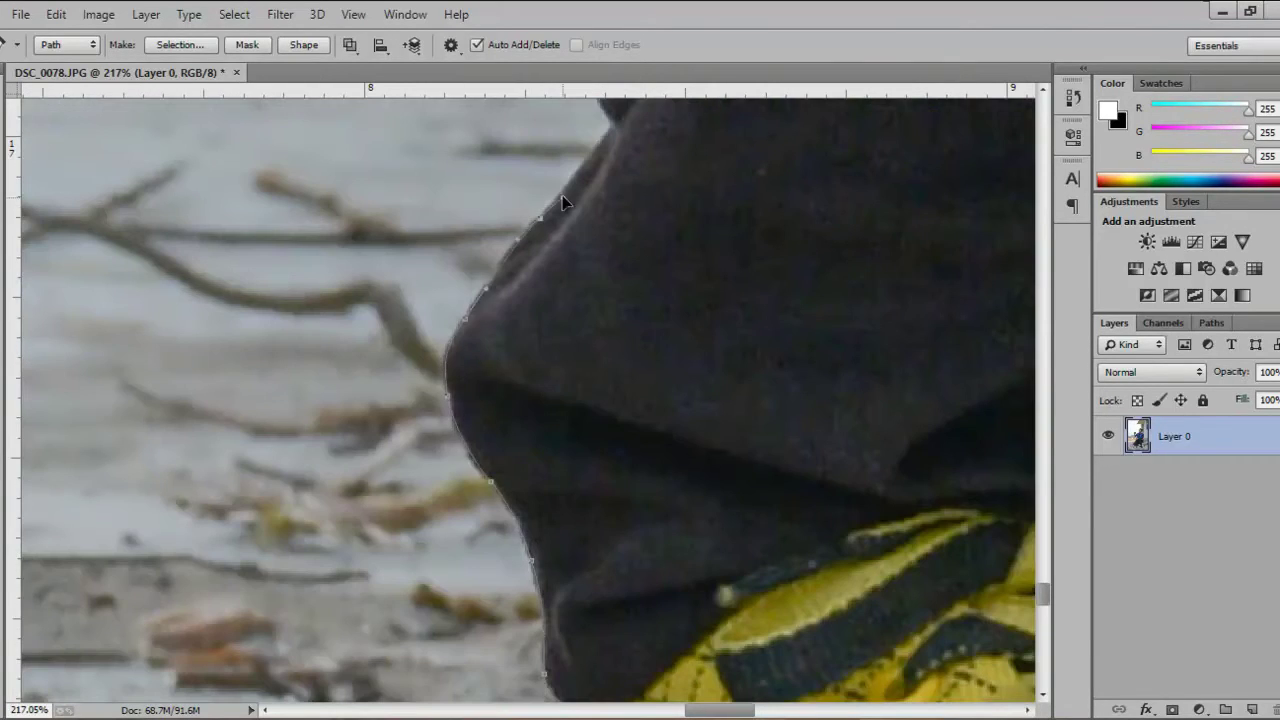
left_click_drag(562, 195, 594, 566)
left_click_drag(629, 379, 609, 513)
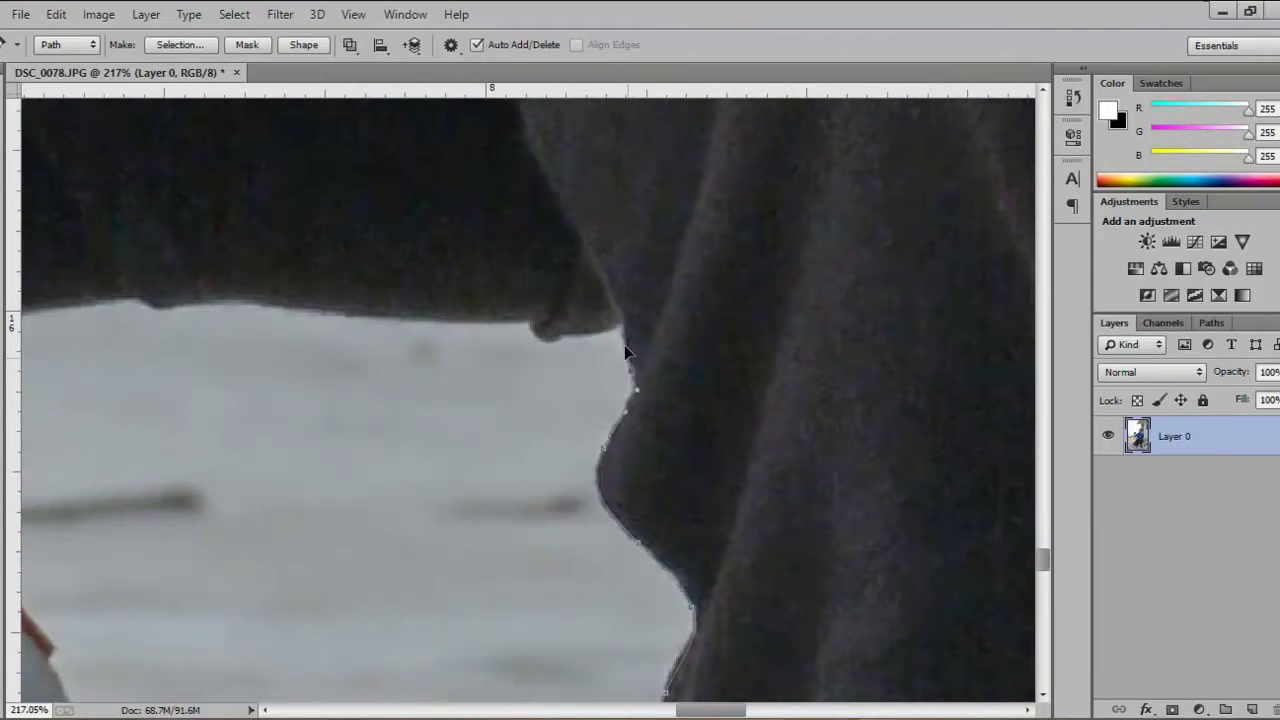
left_click_drag(533, 340, 671, 386)
left_click_drag(357, 409, 843, 482)
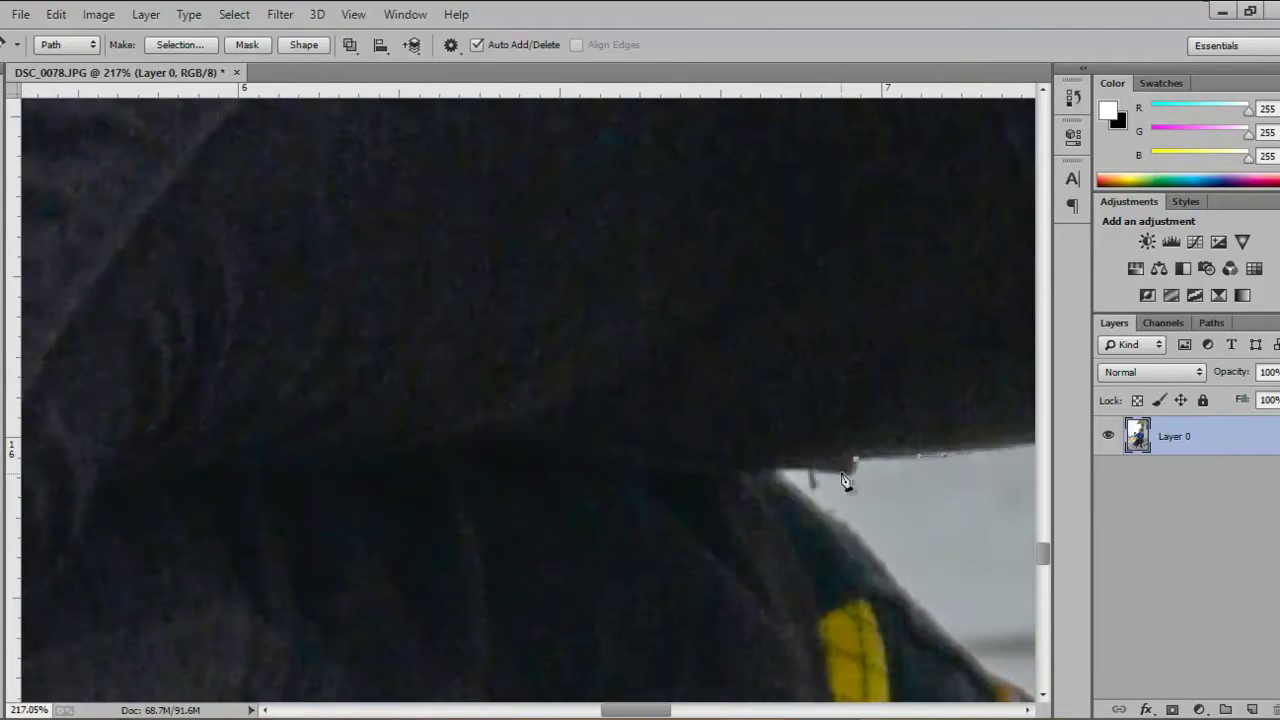
mouse_move(893, 585)
left_mouse_down()
mouse_move(623, 509)
mouse_move(589, 300)
mouse_move(822, 165)
left_mouse_up()
left_click_drag(634, 467, 767, 69)
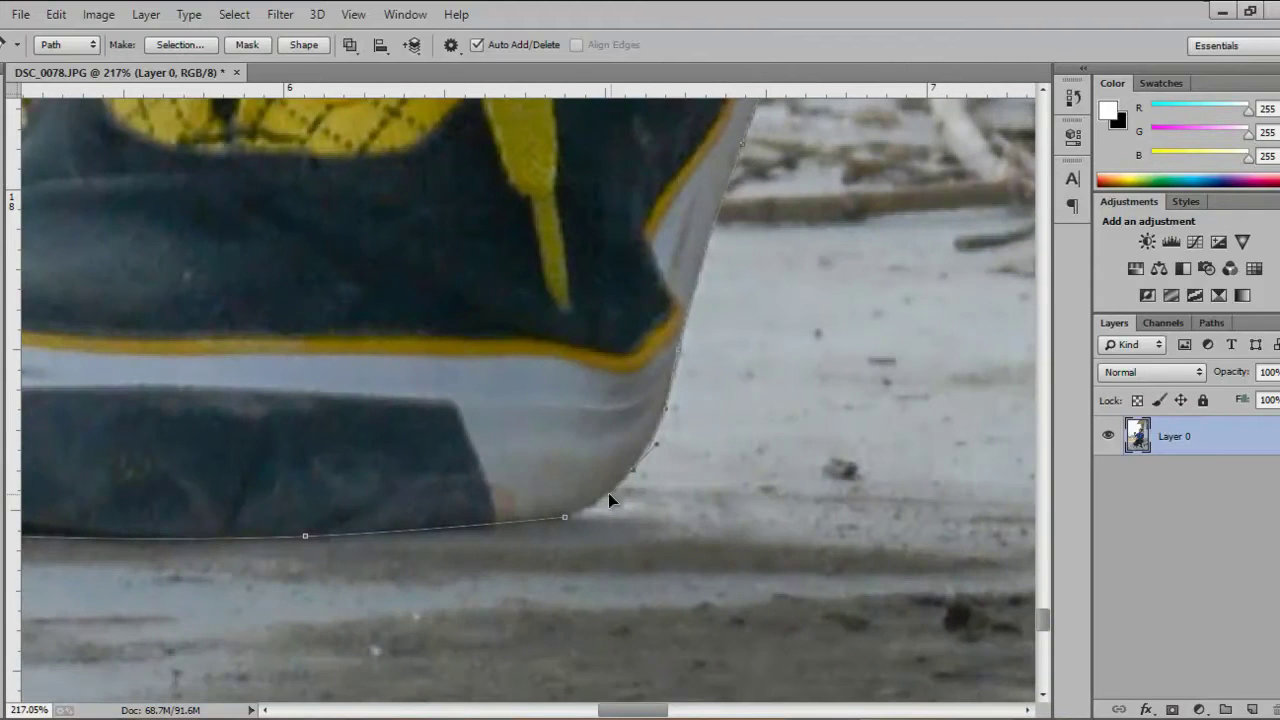
right_click(548, 495)
Step: Convert the traced path into a selection and refine its edge
left_click(586, 328)
key("Return")
key("ctrl+0")
key("ctrl+alt+r")
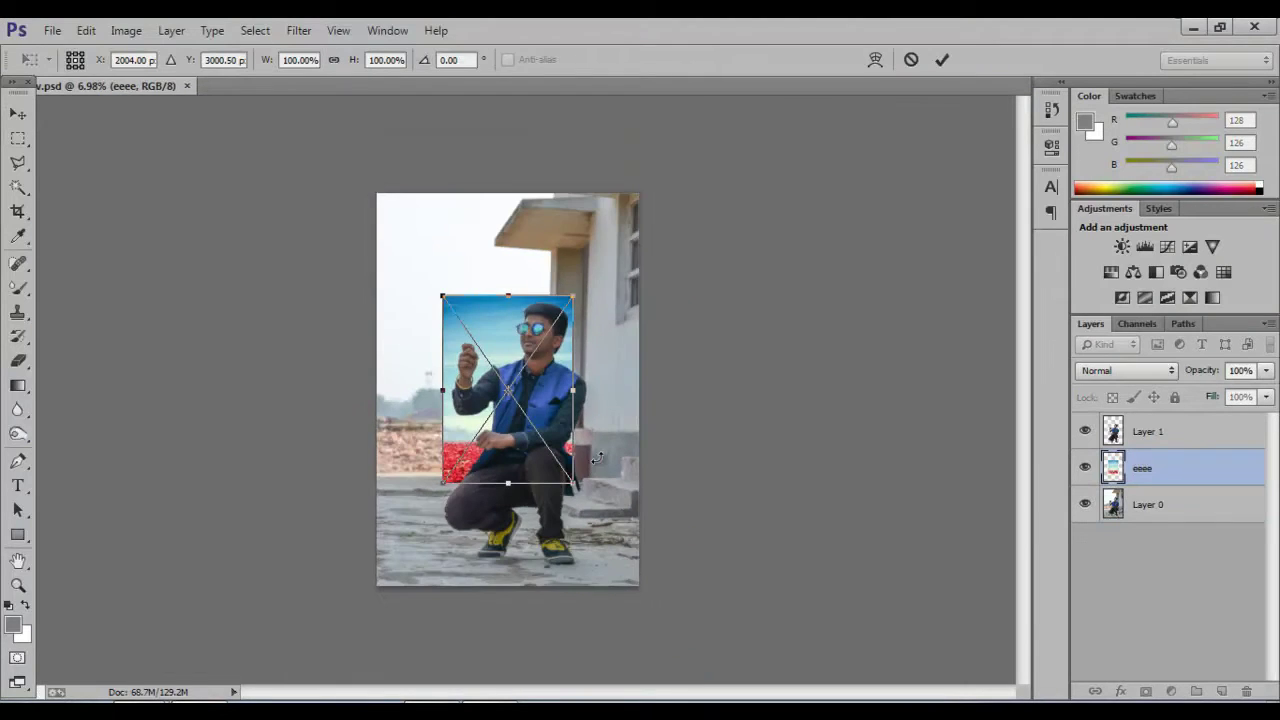
Step: Scale the eeee background to 244% to fill the frame, then drag the crop upward
left_click_drag(640, 583, 598, 557)
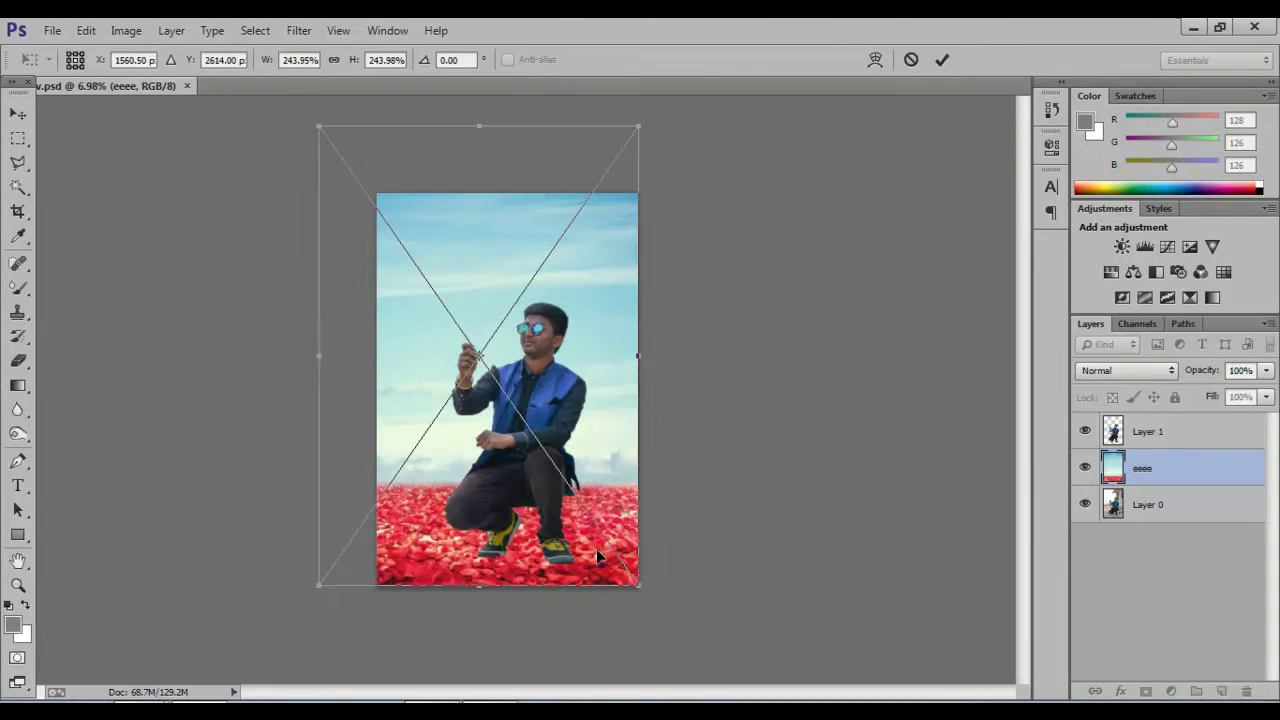
left_click(942, 60)
left_click(18, 211)
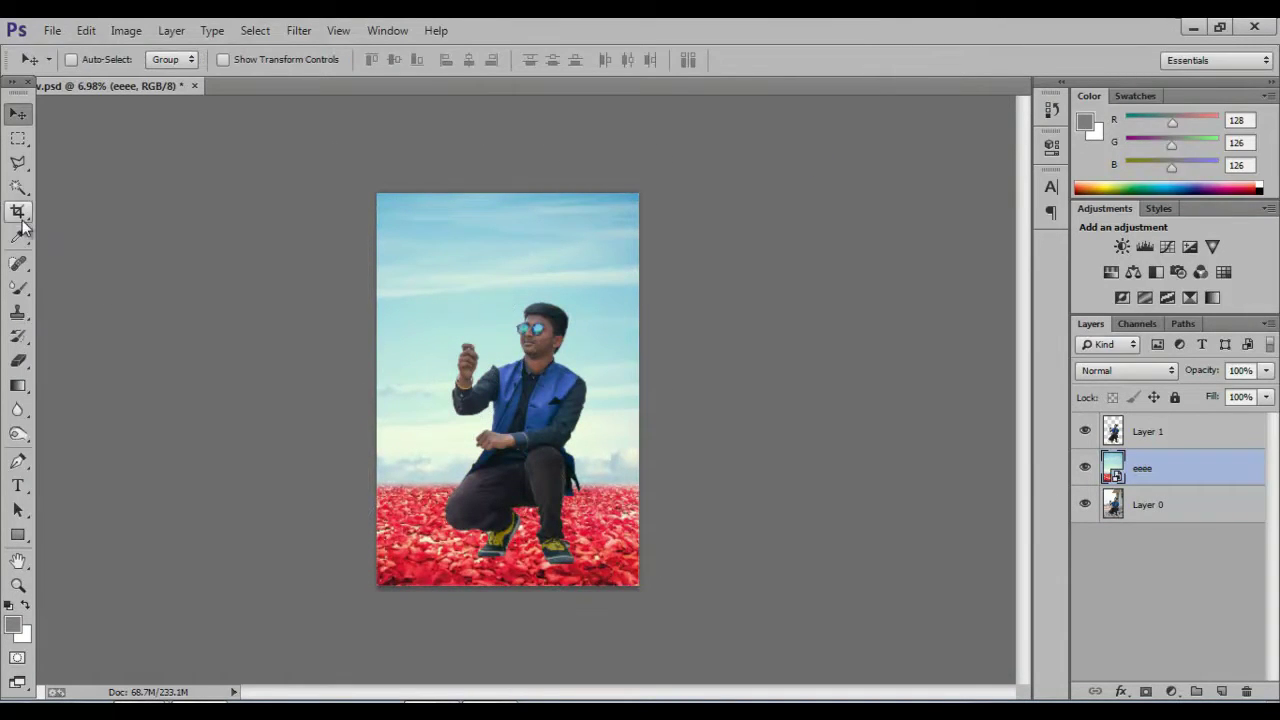
left_click_drag(508, 180, 446, 268)
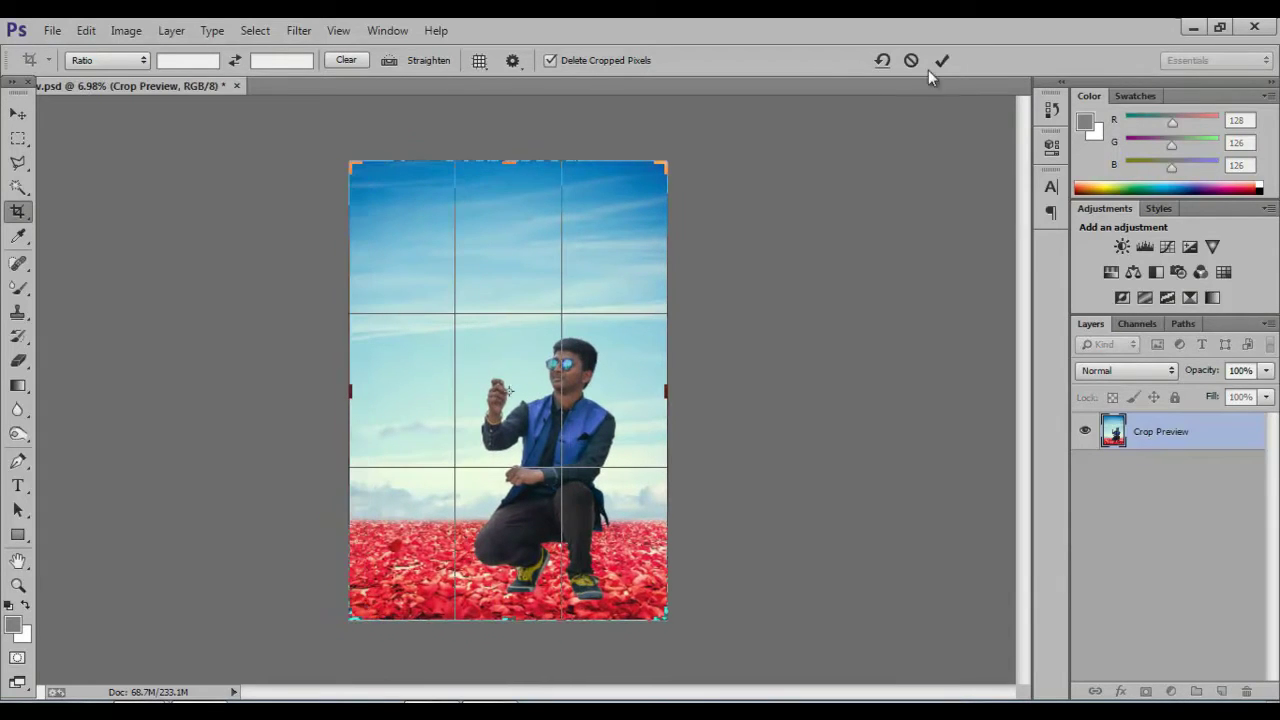
Step: Commit the taller crop, then shrink the man on Layer 1 to 85% and shift him right
left_click(941, 61)
key("v")
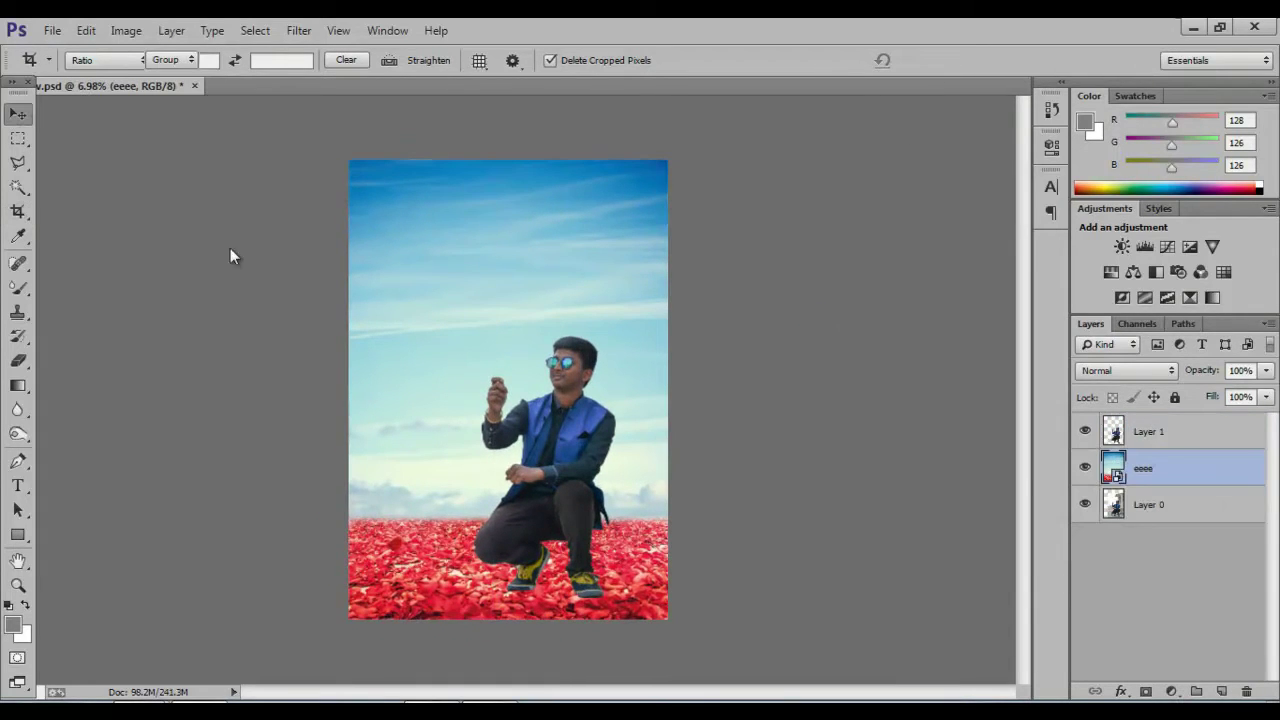
left_click(1148, 431)
key("ctrl+t")
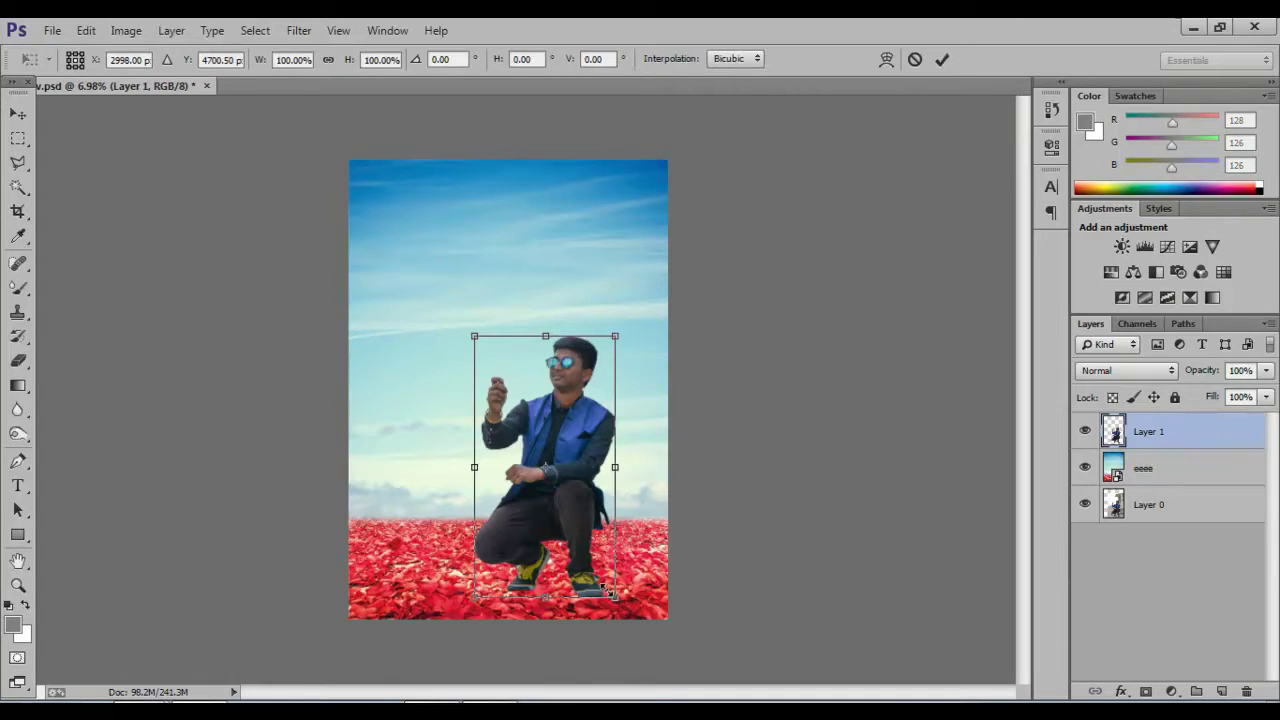
left_click_drag(612, 594, 603, 578)
left_click_drag(573, 495, 593, 497)
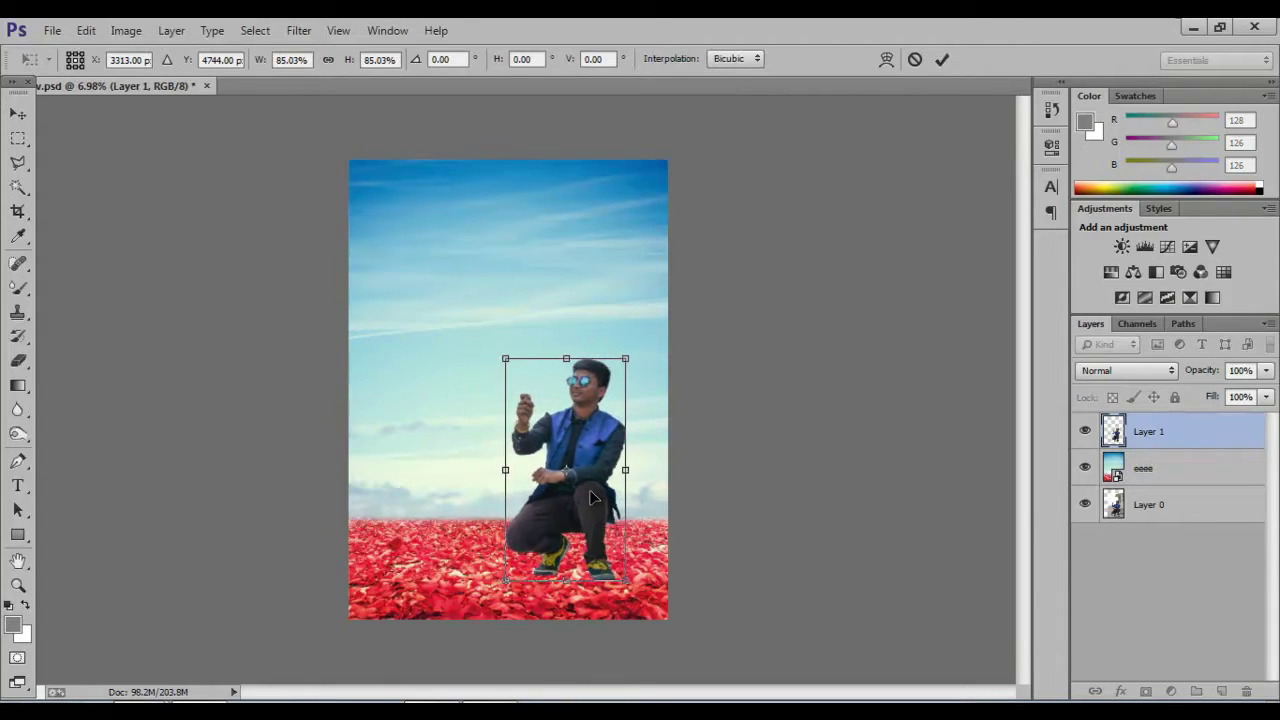
key("Return")
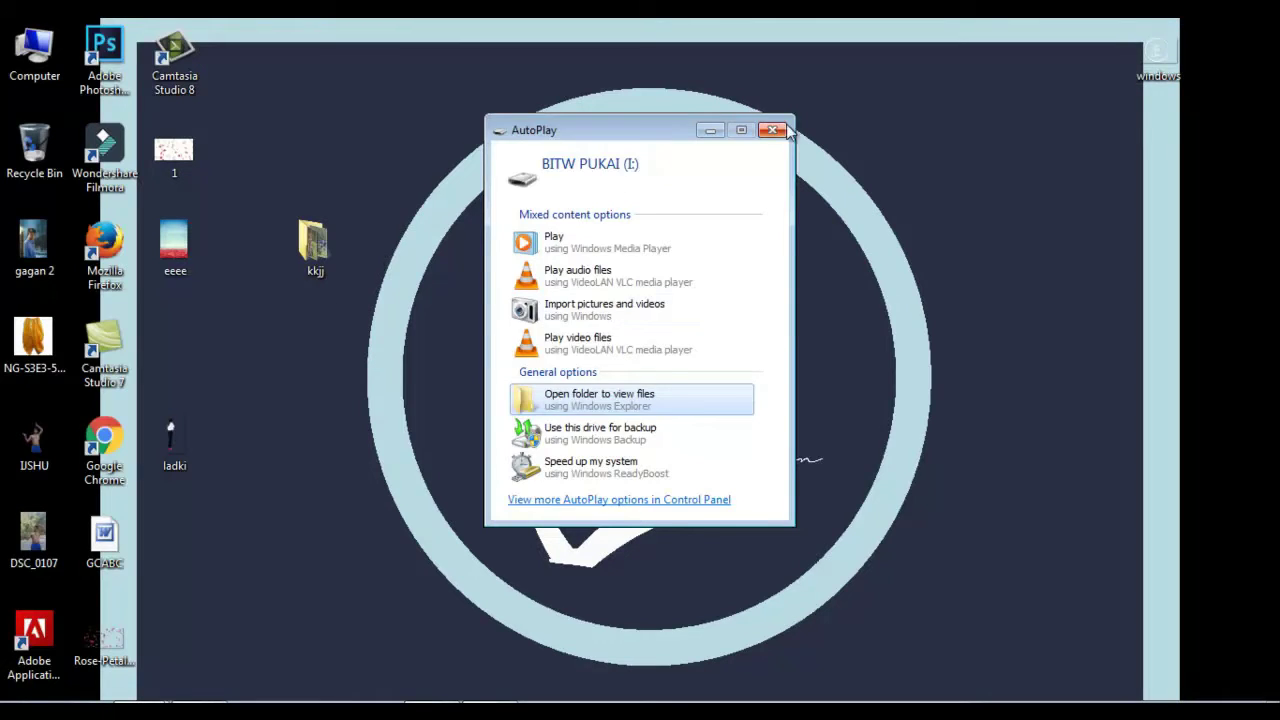
Step: Bring in the ladki photo, scale the woman to 141% and place her on the left
left_click(785, 130)
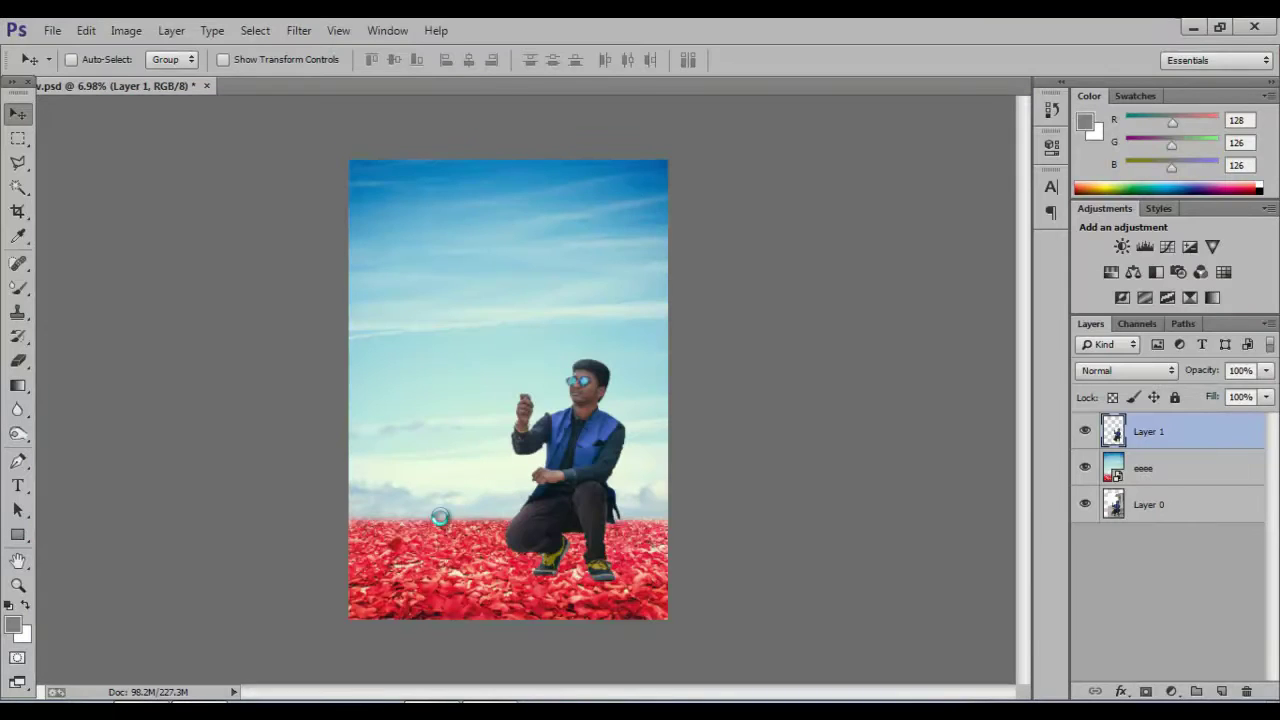
left_click_drag(503, 490, 447, 523)
left_click_drag(536, 404, 473, 487)
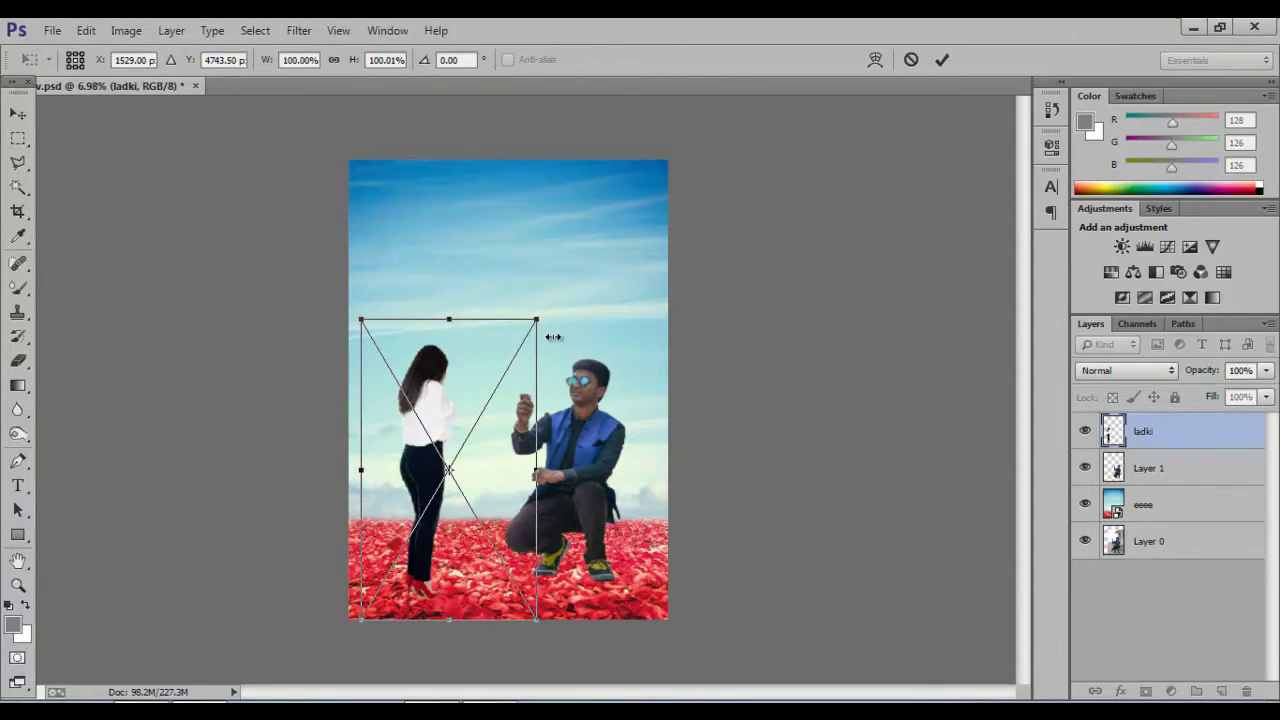
left_click_drag(553, 337, 597, 257)
left_click_drag(478, 568, 493, 545)
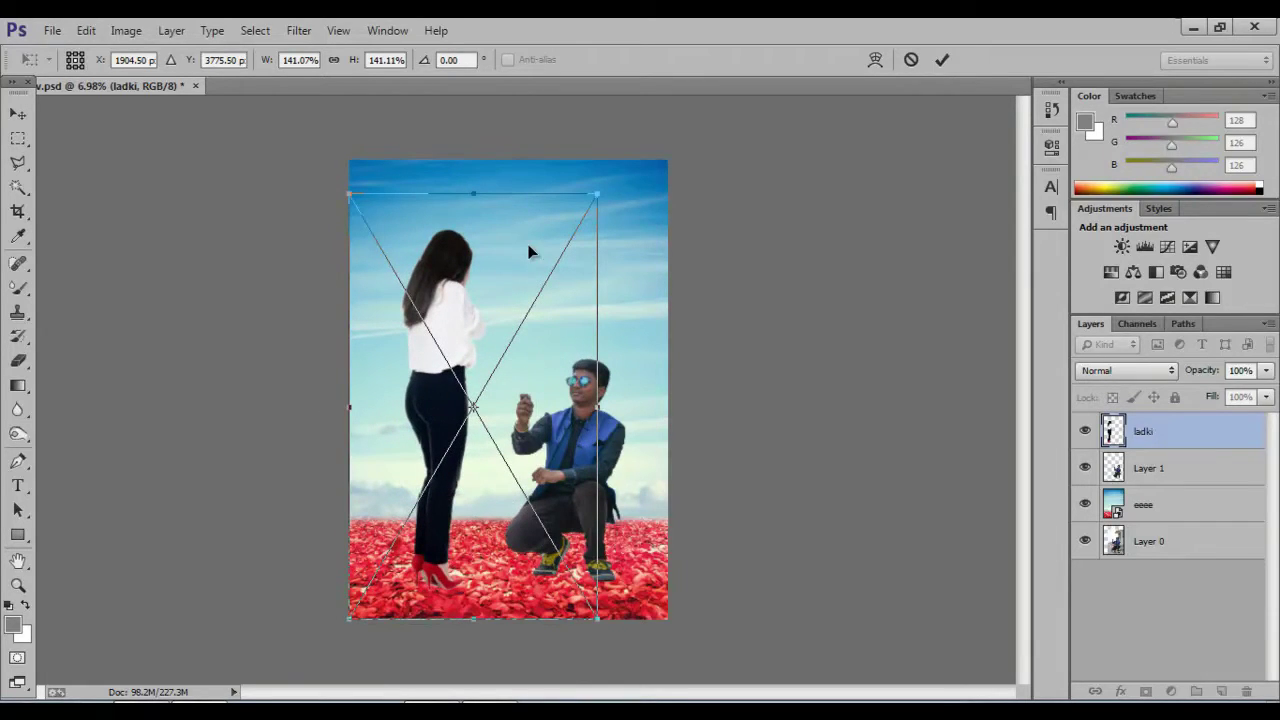
key("Return")
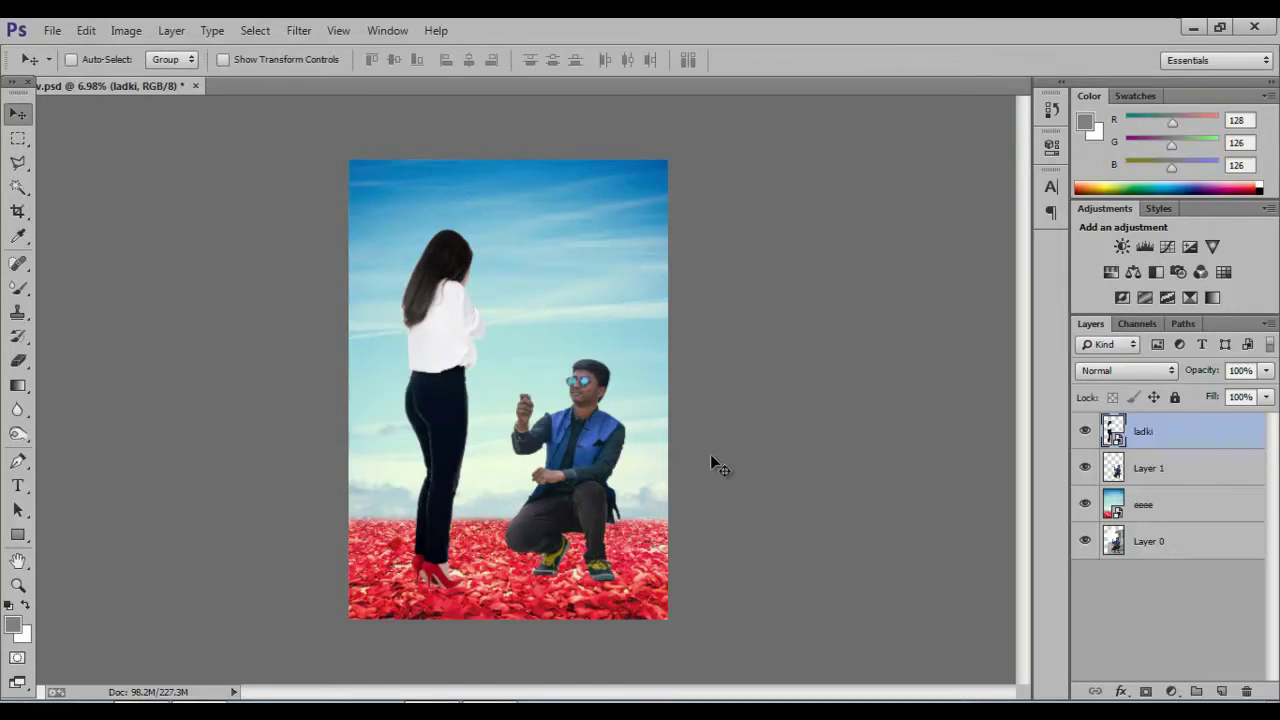
Step: Rasterize the eeee background layer
left_click(1166, 510)
right_click(1172, 508)
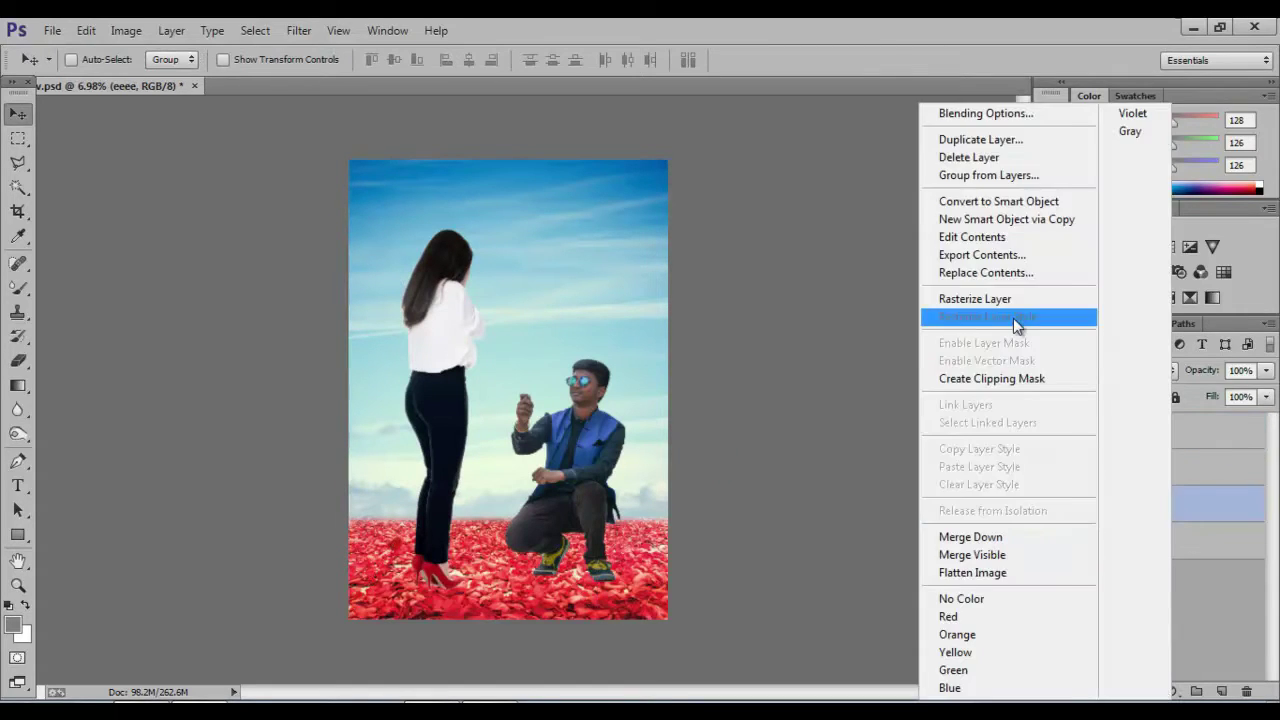
left_click(1014, 323)
scroll(488, 578, "up", 1)
scroll(490, 580, "down", 1)
scroll(490, 580, "up", 1)
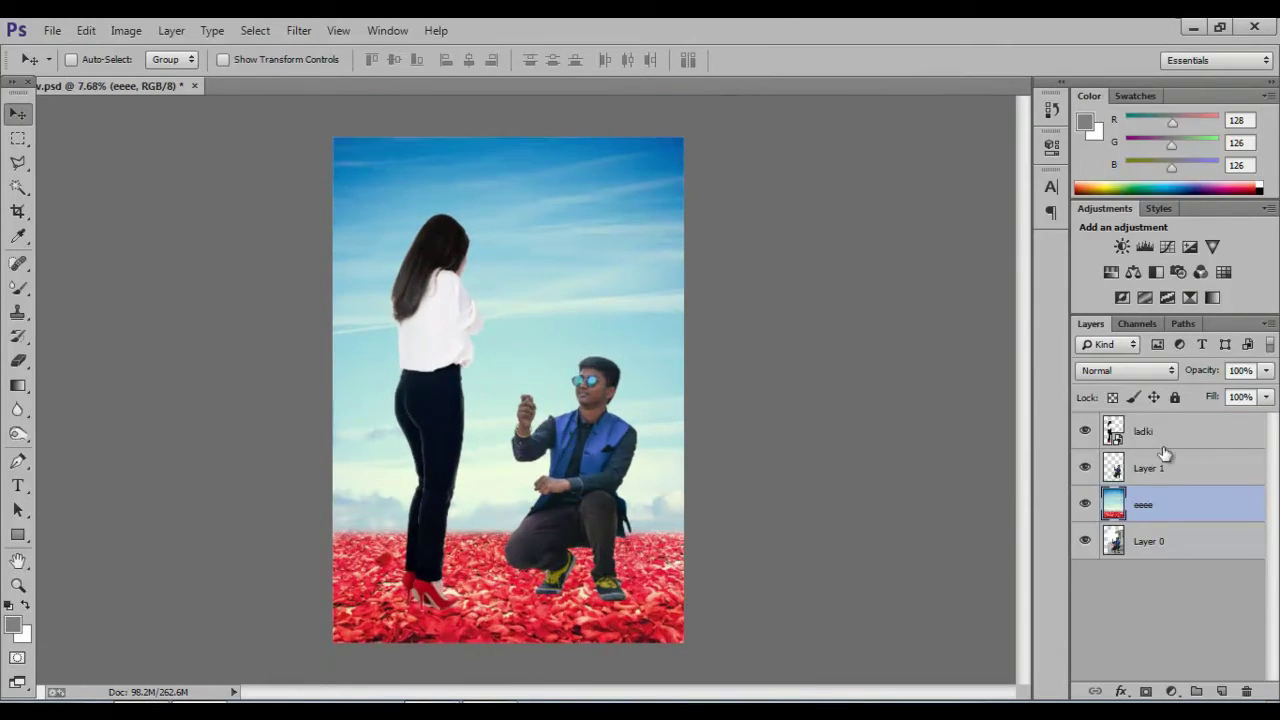
Step: Duplicate the eeee layer and give the copy a 41.5-pixel Gaussian blur
left_click(1165, 467)
left_click(1150, 504)
key("ctrl+j")
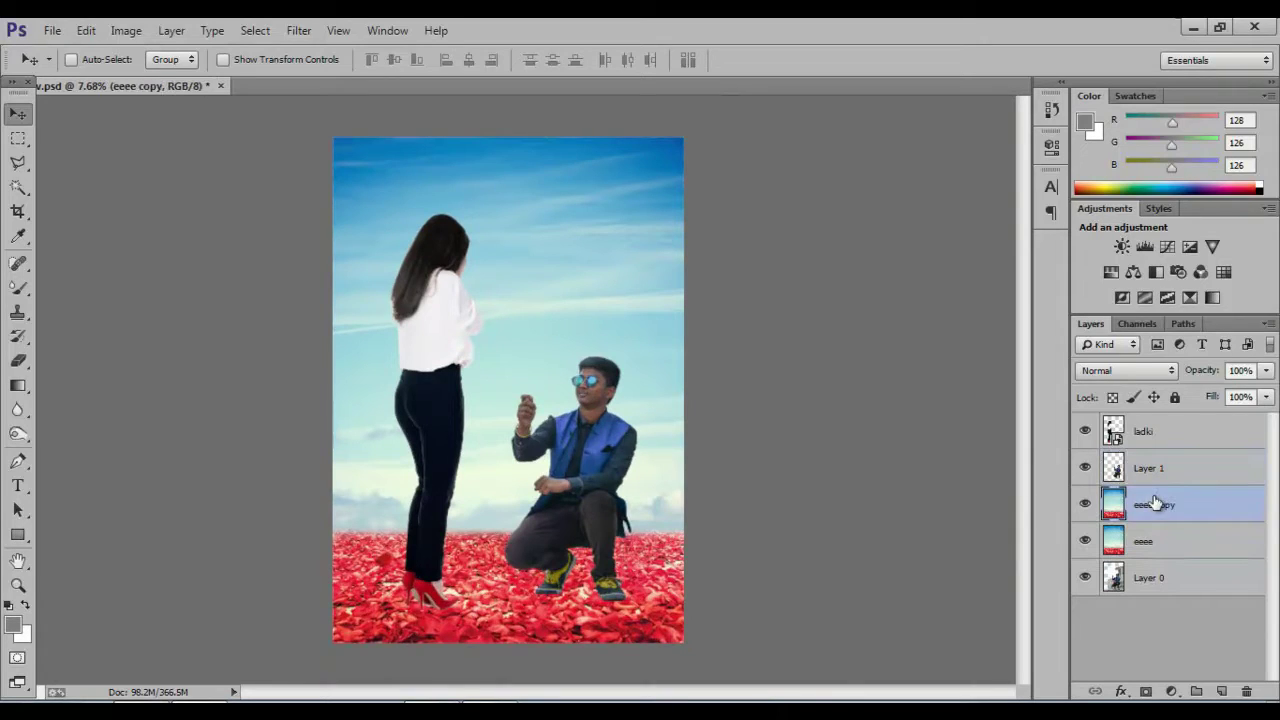
left_click(313, 22)
mouse_move(308, 238)
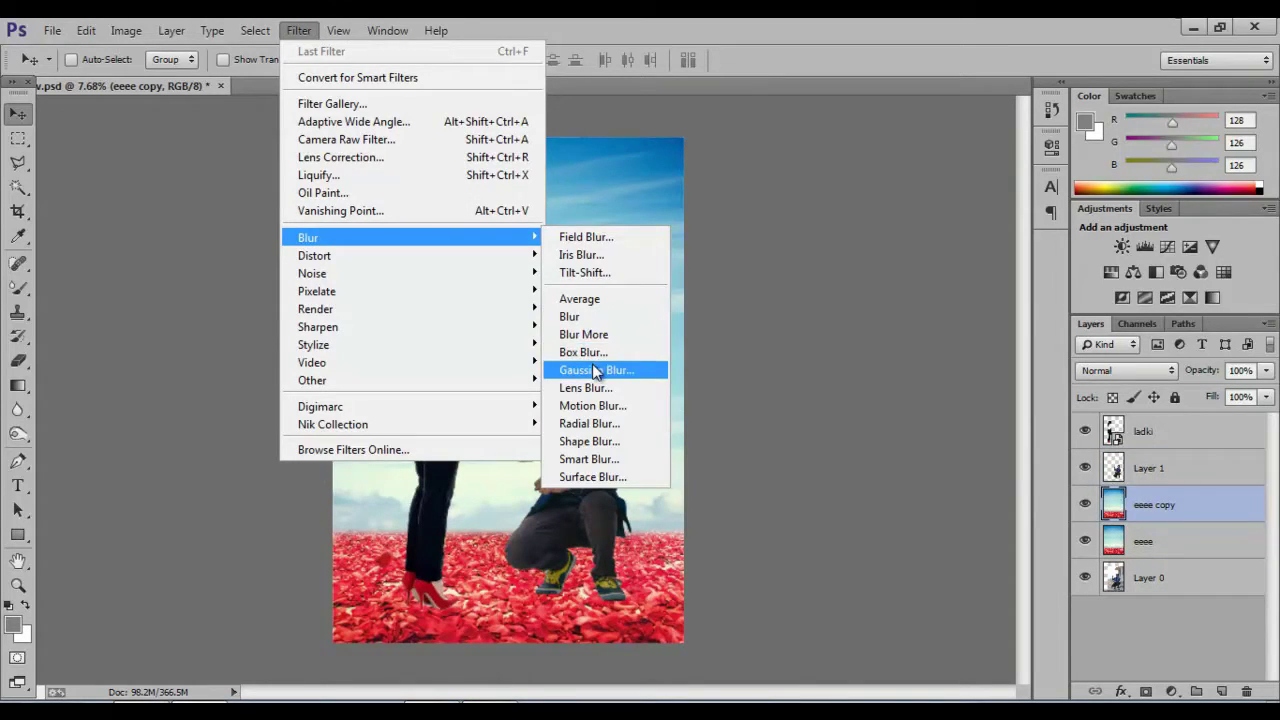
left_click(590, 367)
left_click(946, 479)
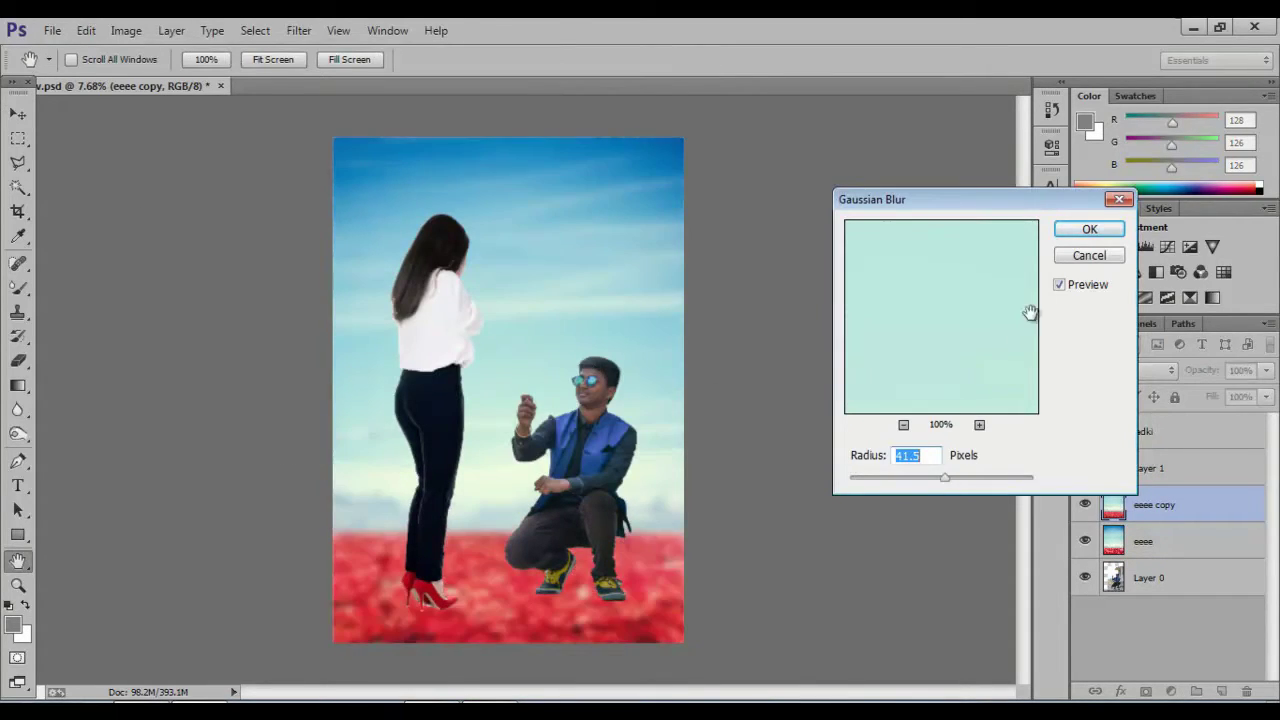
left_click(1089, 229)
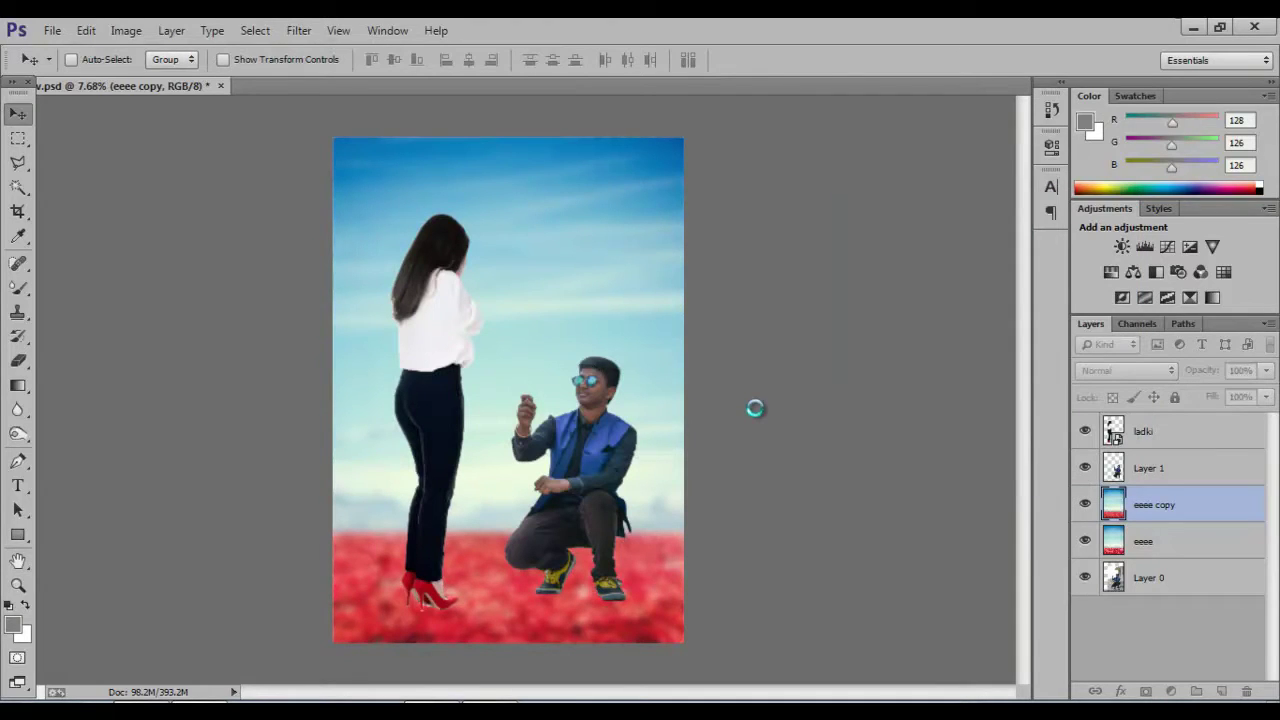
Step: Mask eeee copy with a black-to-white gradient so the foreground petals stay sharp
left_click(1146, 692)
left_click(20, 384)
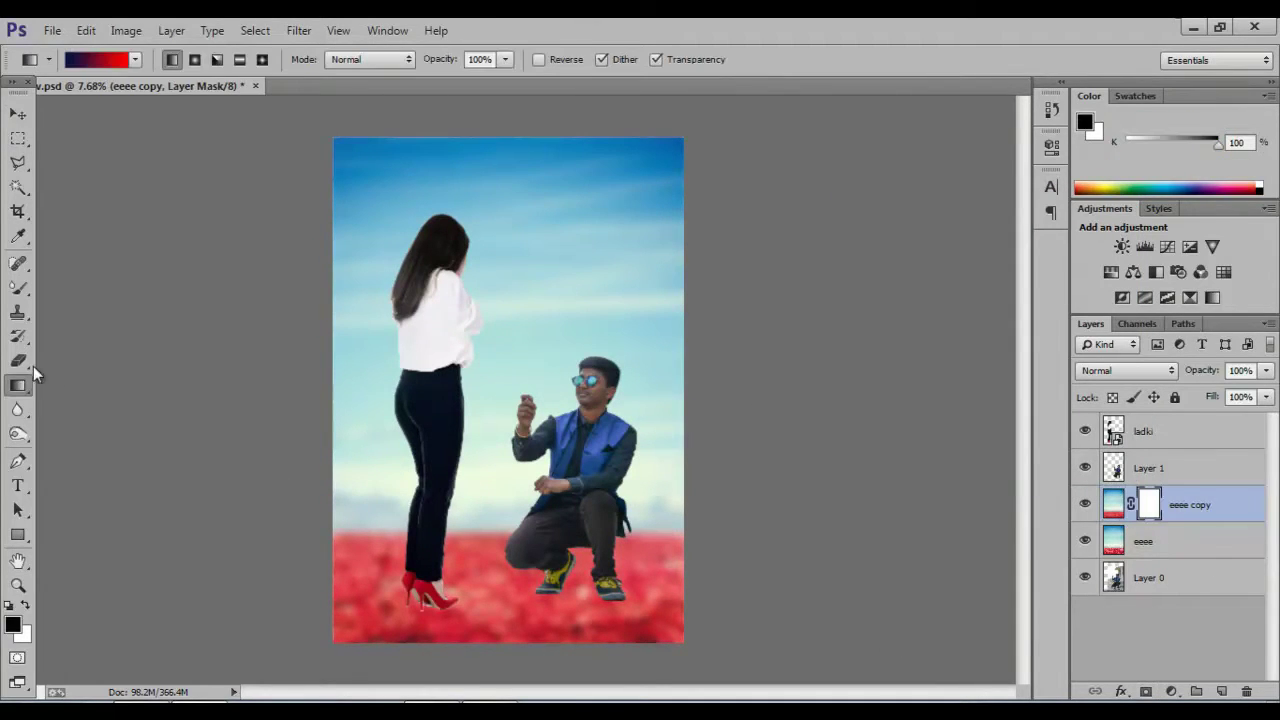
left_click(135, 59)
left_click(40, 97)
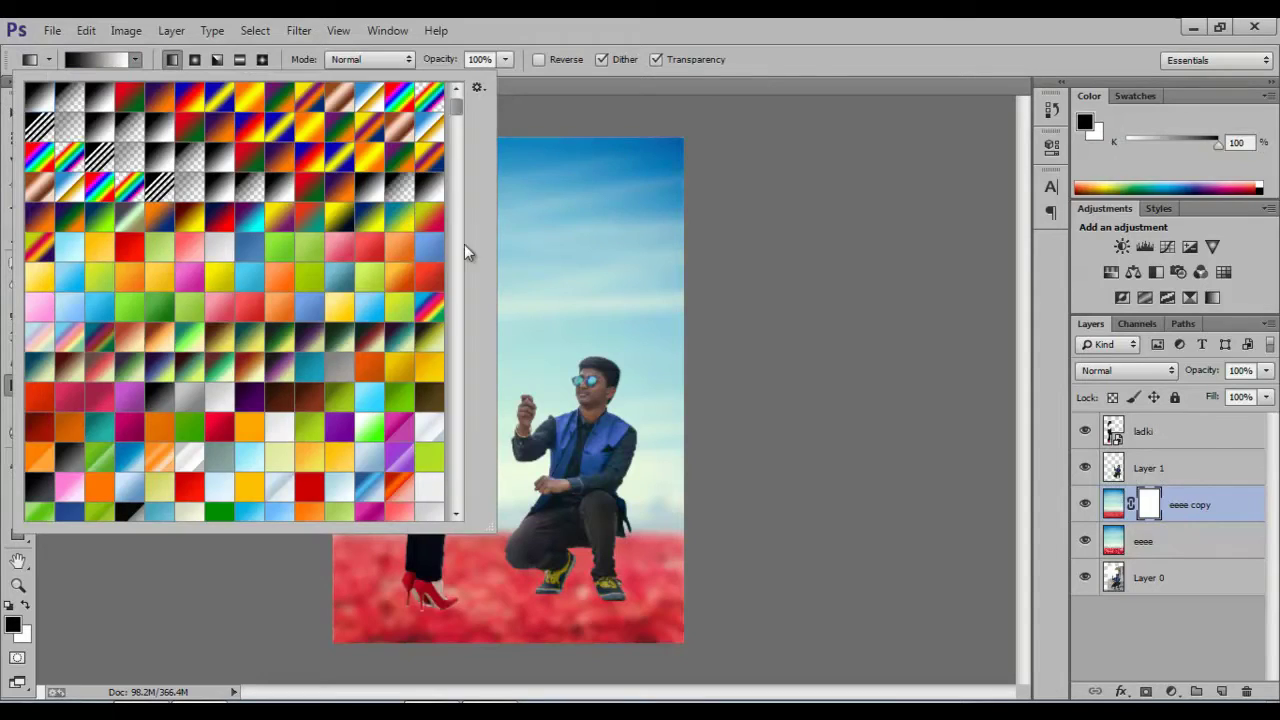
left_click(196, 61)
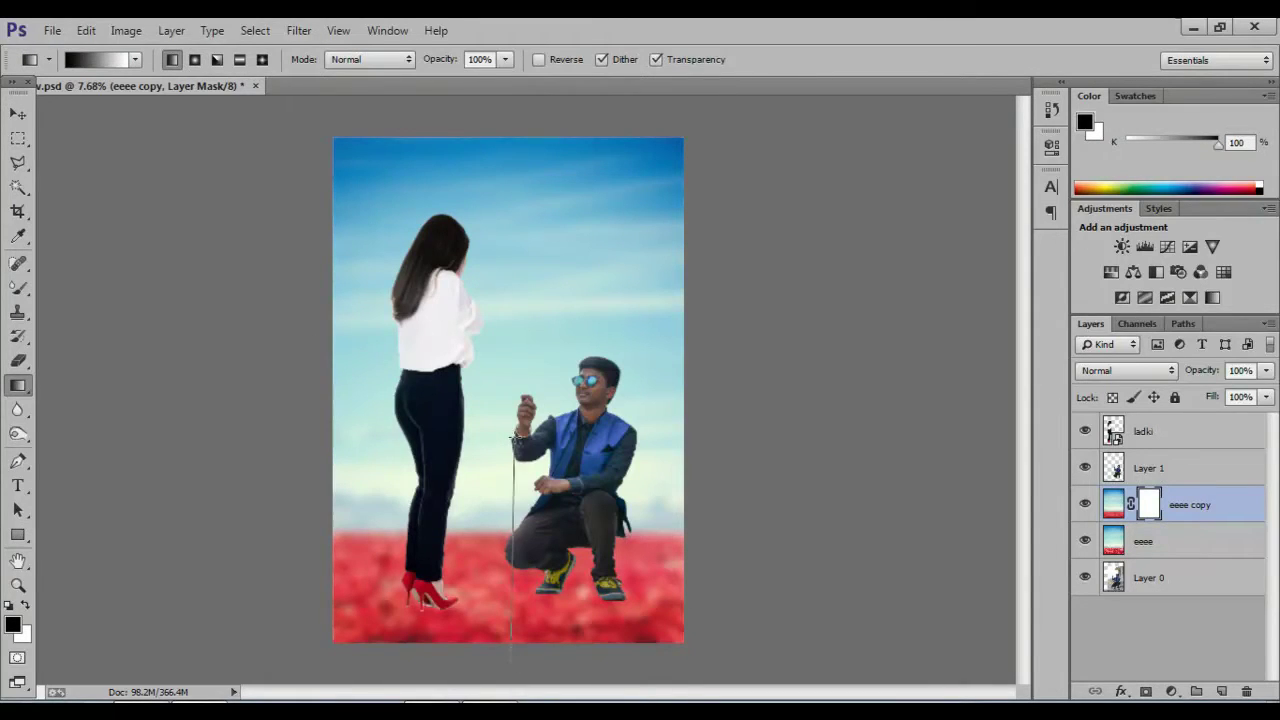
left_click_drag(518, 600, 518, 402)
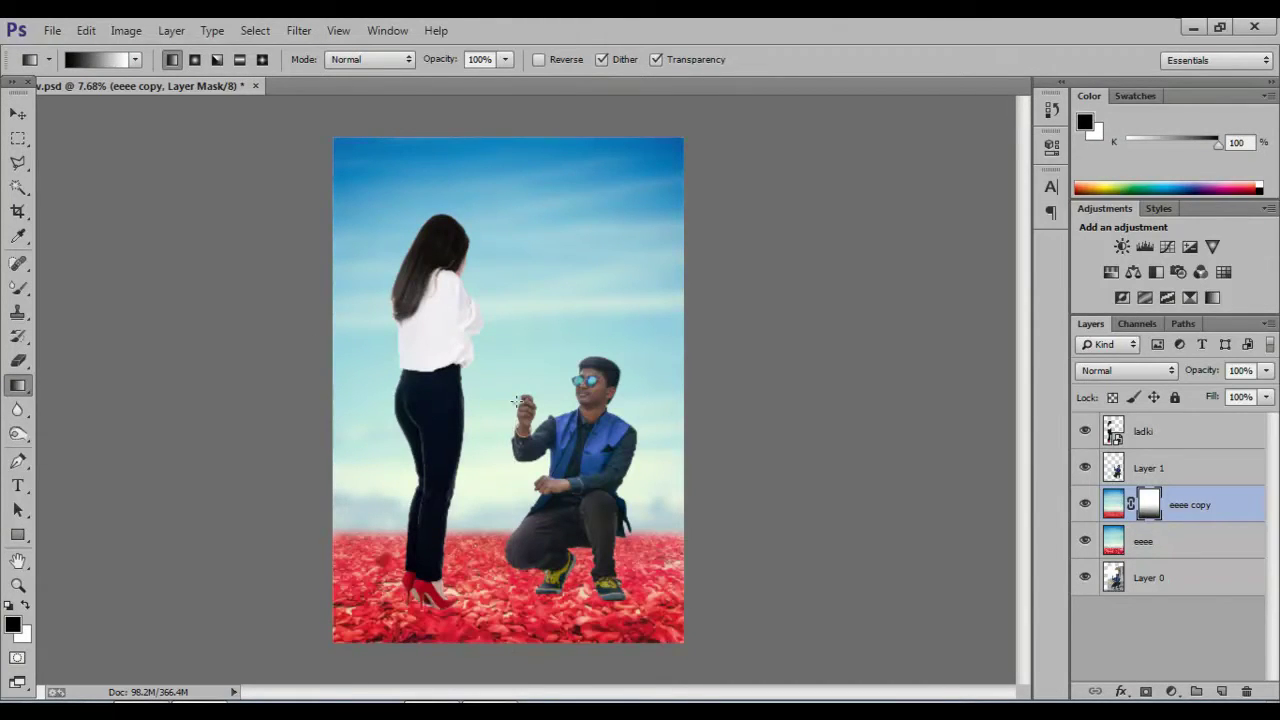
Step: Set up a soft Brush at 489 px with 0% hardness
right_click(18, 288)
left_click(110, 287)
right_click(371, 453)
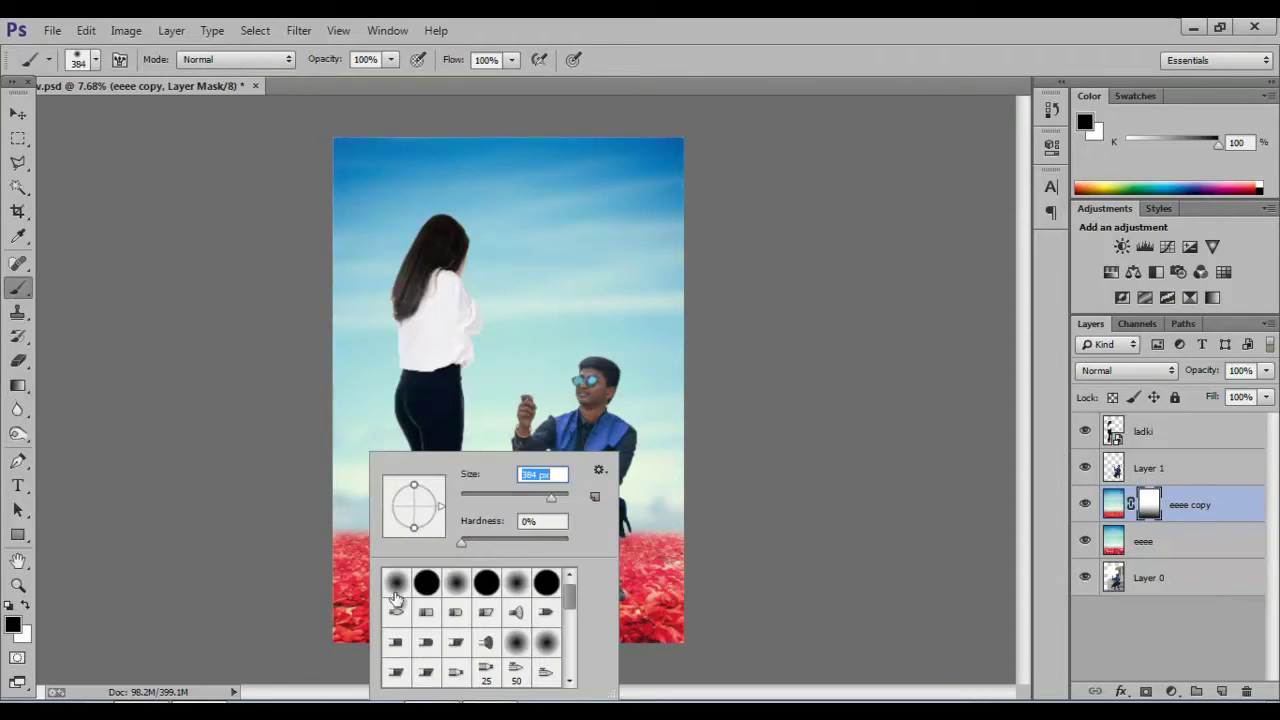
left_click(395, 594)
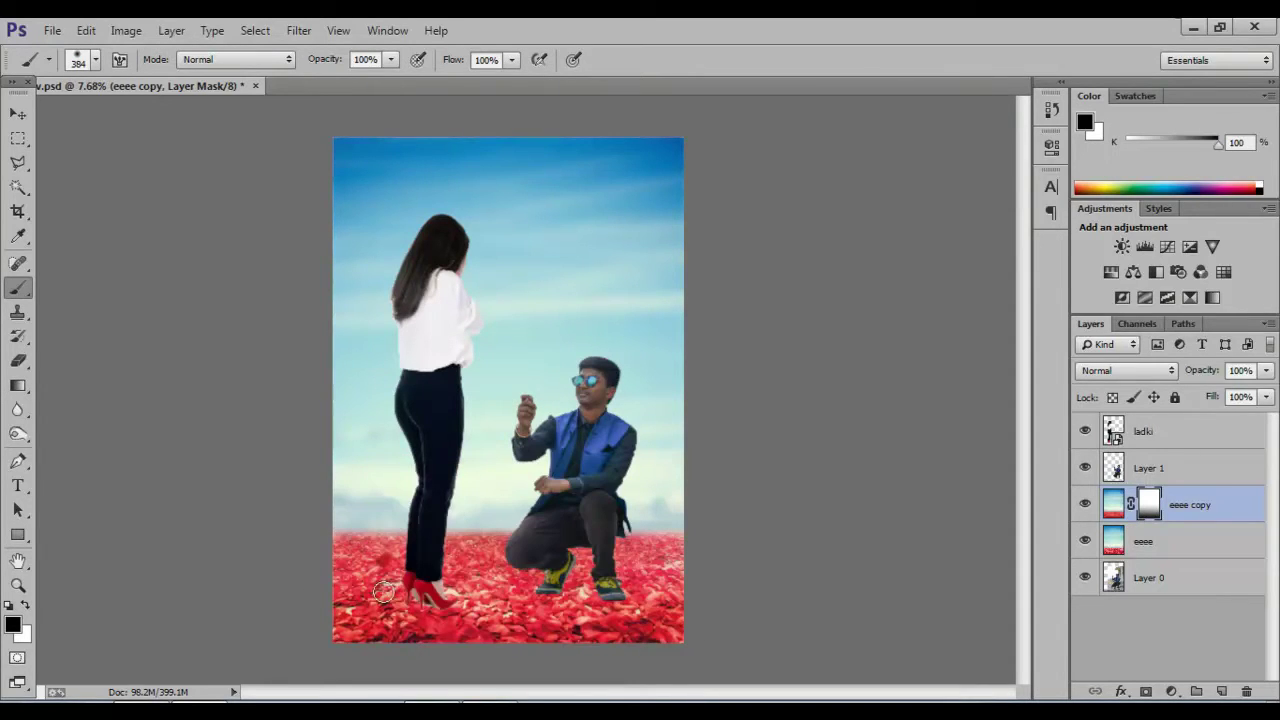
right_click(662, 586)
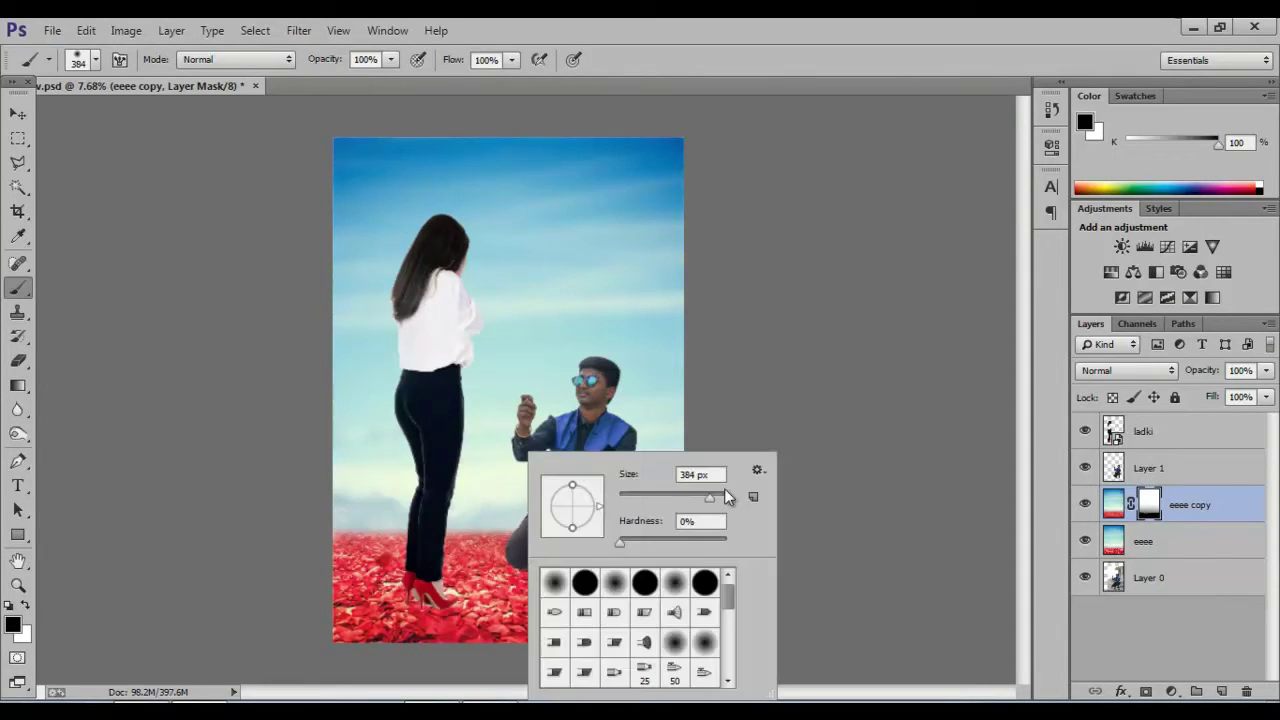
left_click_drag(712, 497, 722, 497)
left_click(388, 580)
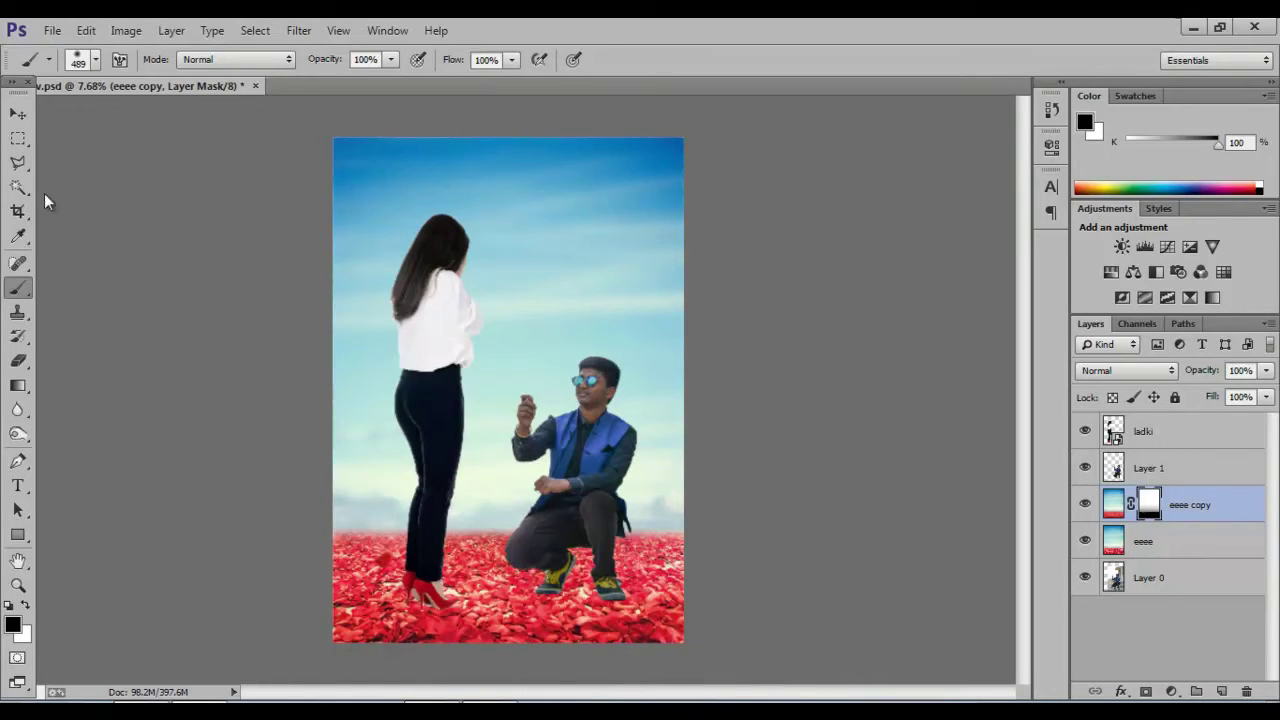
Step: Apply the layer mask permanently to eeee copy
key("v")
right_click(1148, 510)
left_click(1110, 365)
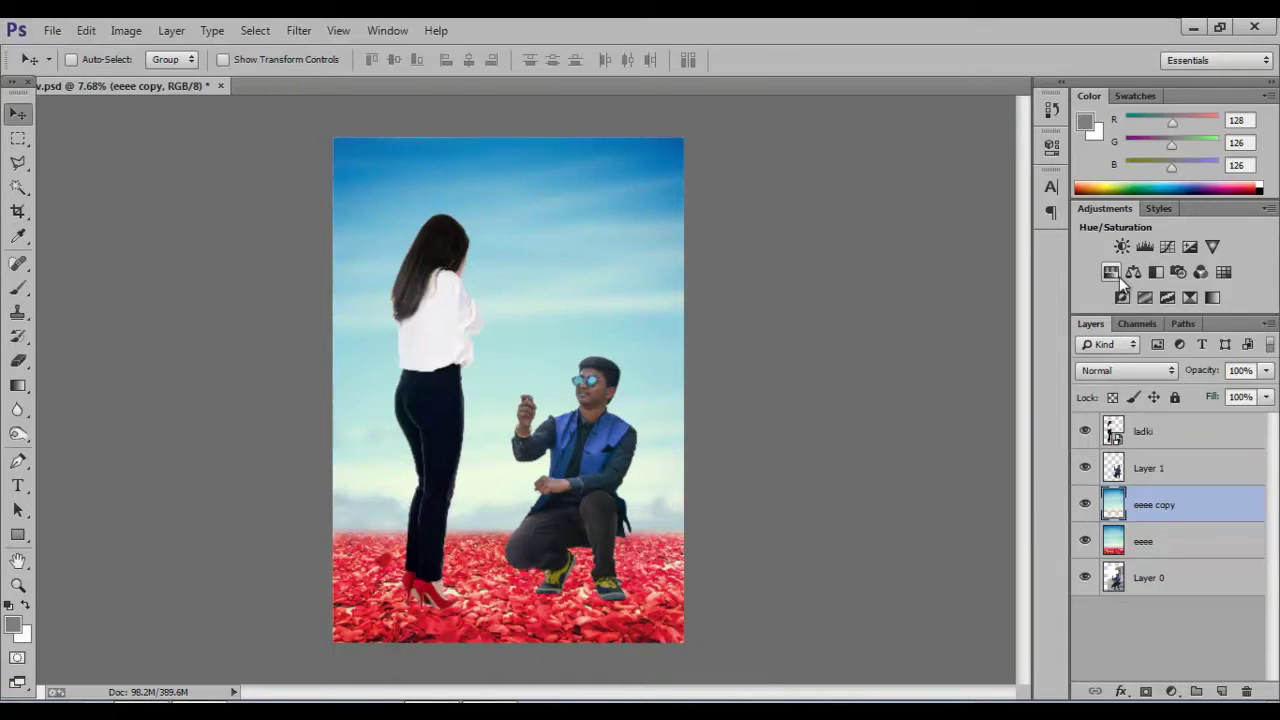
Step: Add a Color Balance adjustment shifting the midtones to Red +34
left_click(1171, 691)
left_click(1124, 484)
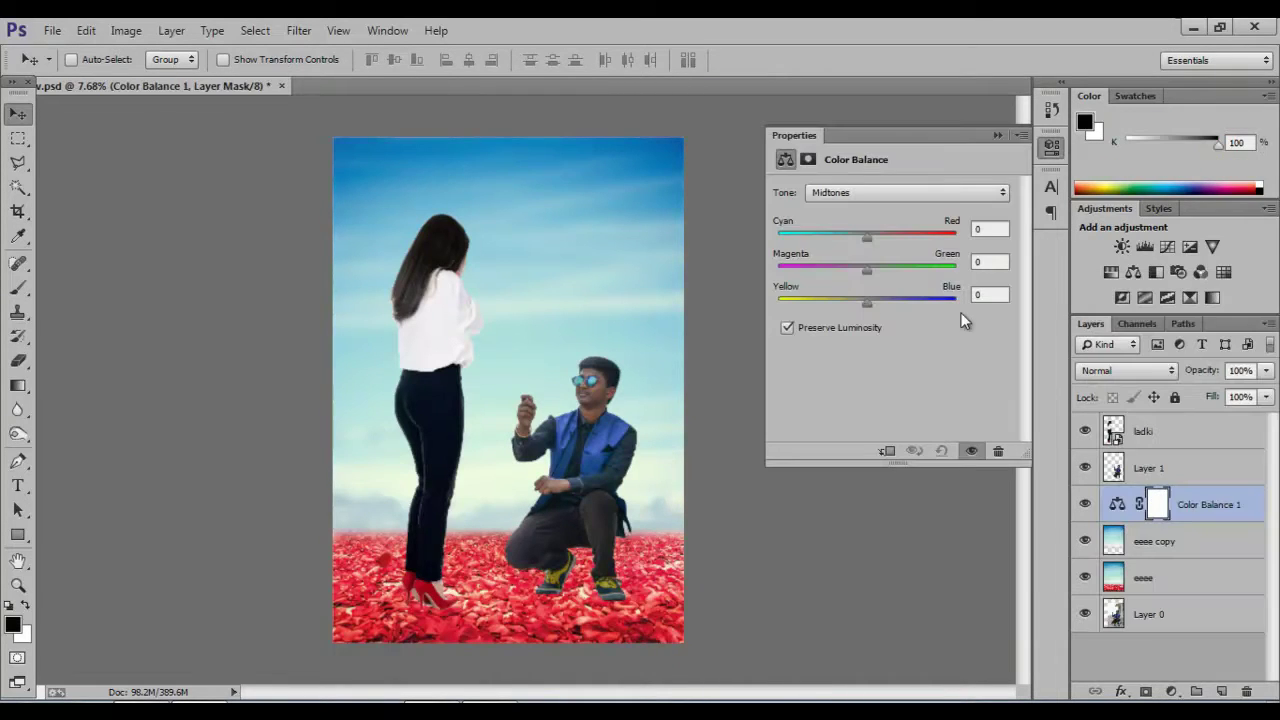
left_click_drag(901, 241, 897, 241)
left_click_drag(866, 302, 860, 301)
left_click(920, 192)
left_click(940, 228)
Step: Lower the Blues saturation to −100 in a Hue/Saturation adjustment
left_click(885, 217)
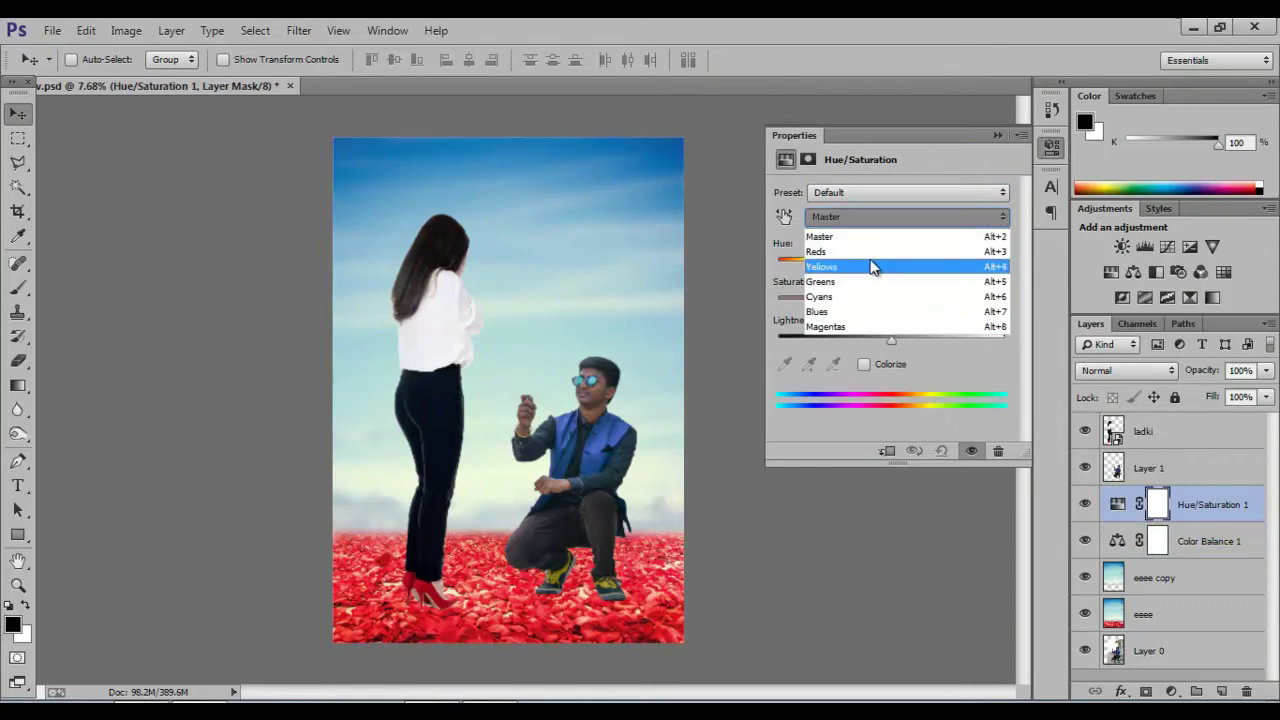
left_click(872, 311)
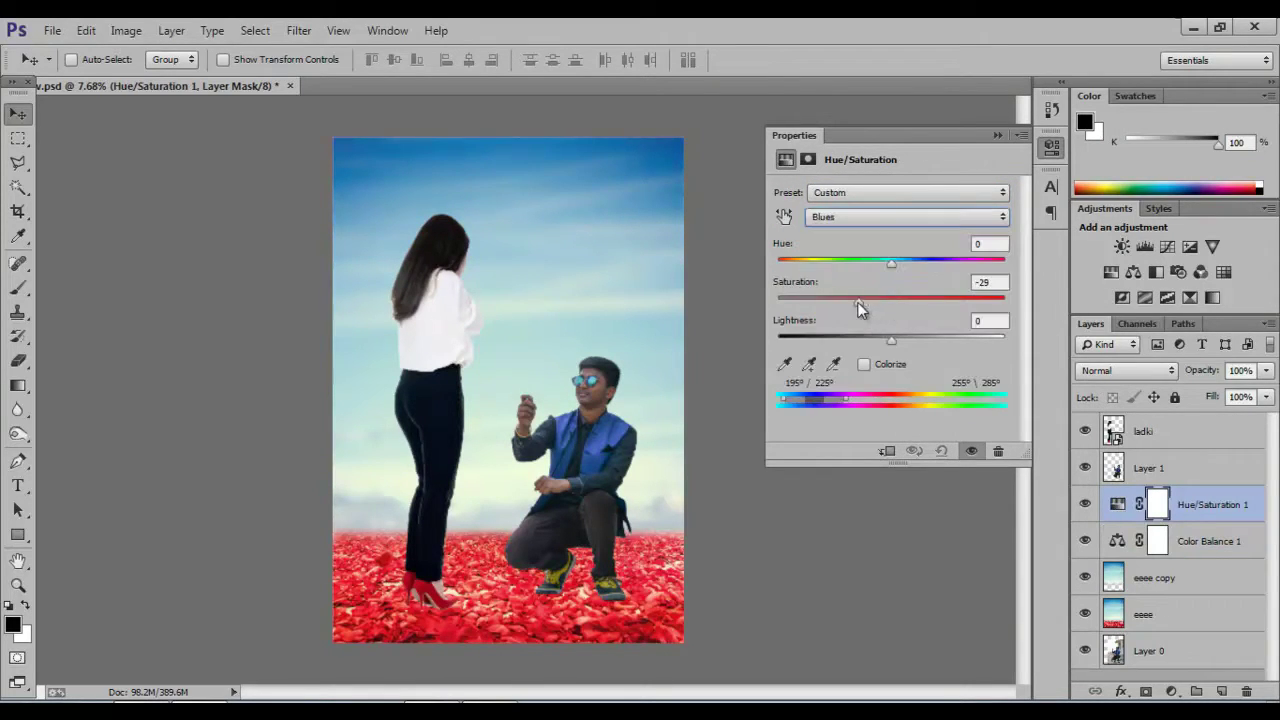
left_click_drag(817, 312, 760, 317)
left_click_drag(915, 327, 814, 333)
left_click(988, 217)
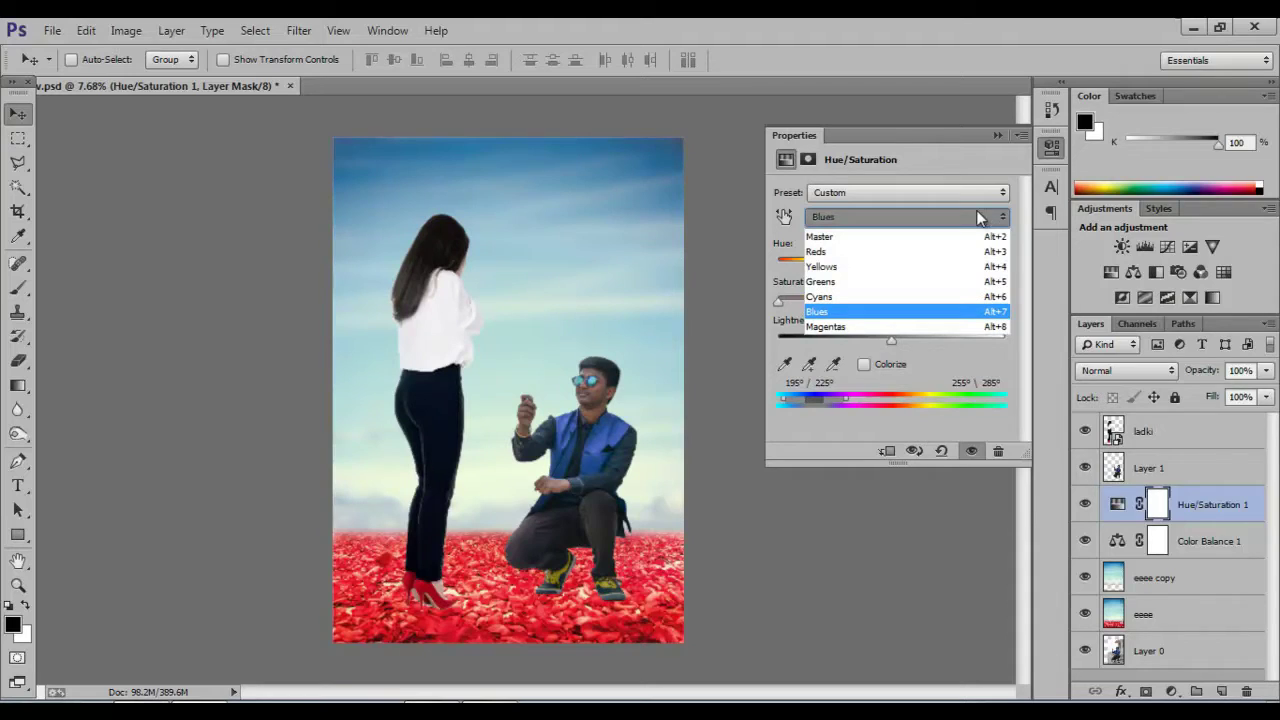
left_click(999, 139)
left_click(1148, 432)
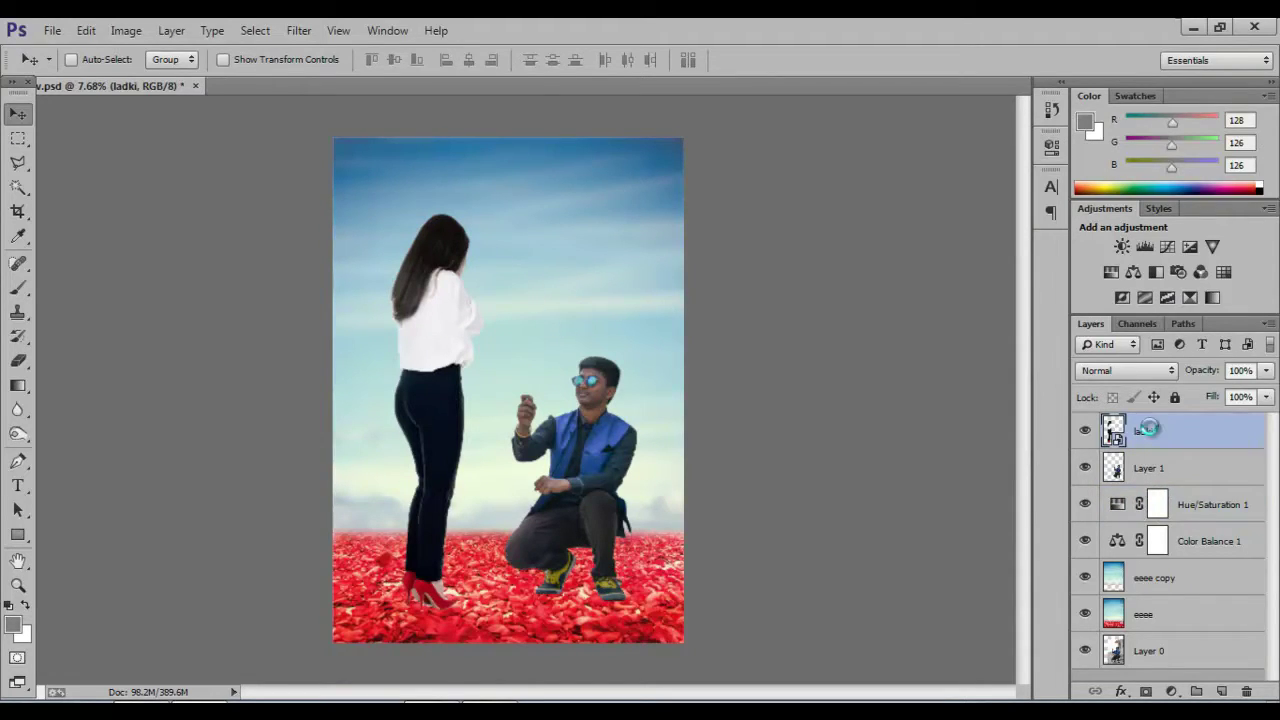
Step: Smudge the man's left and upper-right hair edges on Layer 1 into strands
key("ctrl+z")
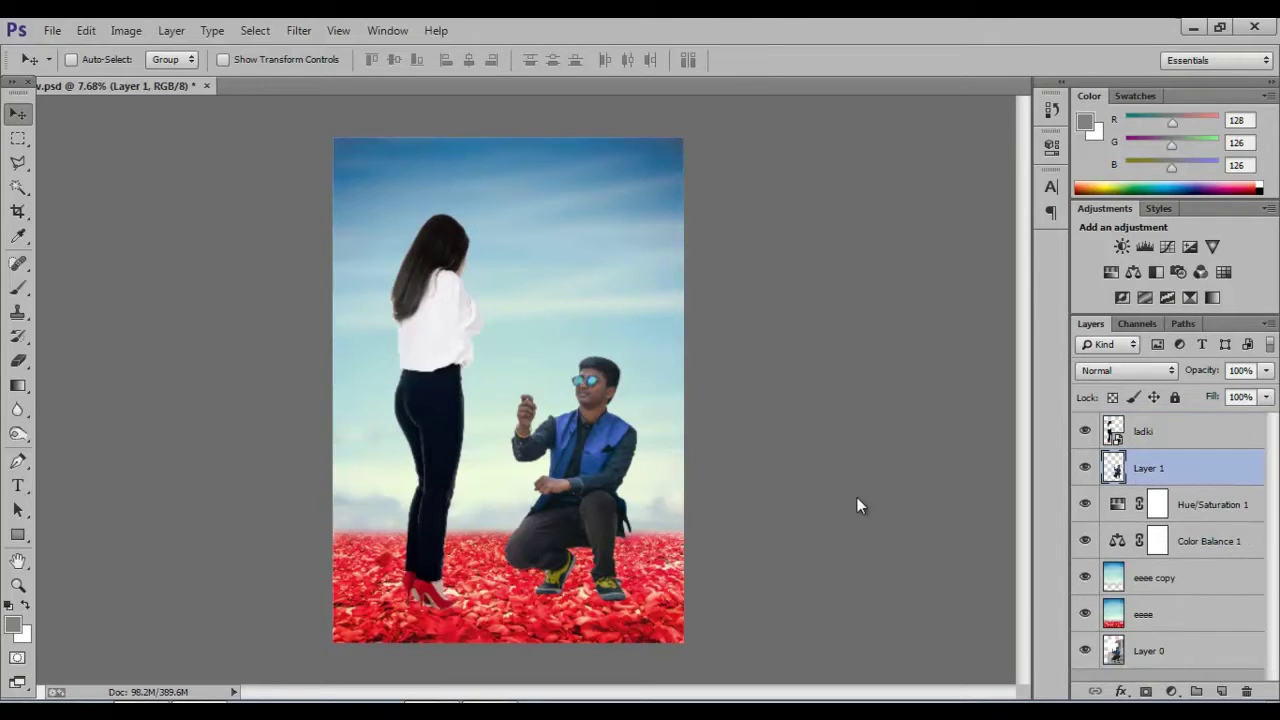
left_click(17, 409)
left_click(103, 442)
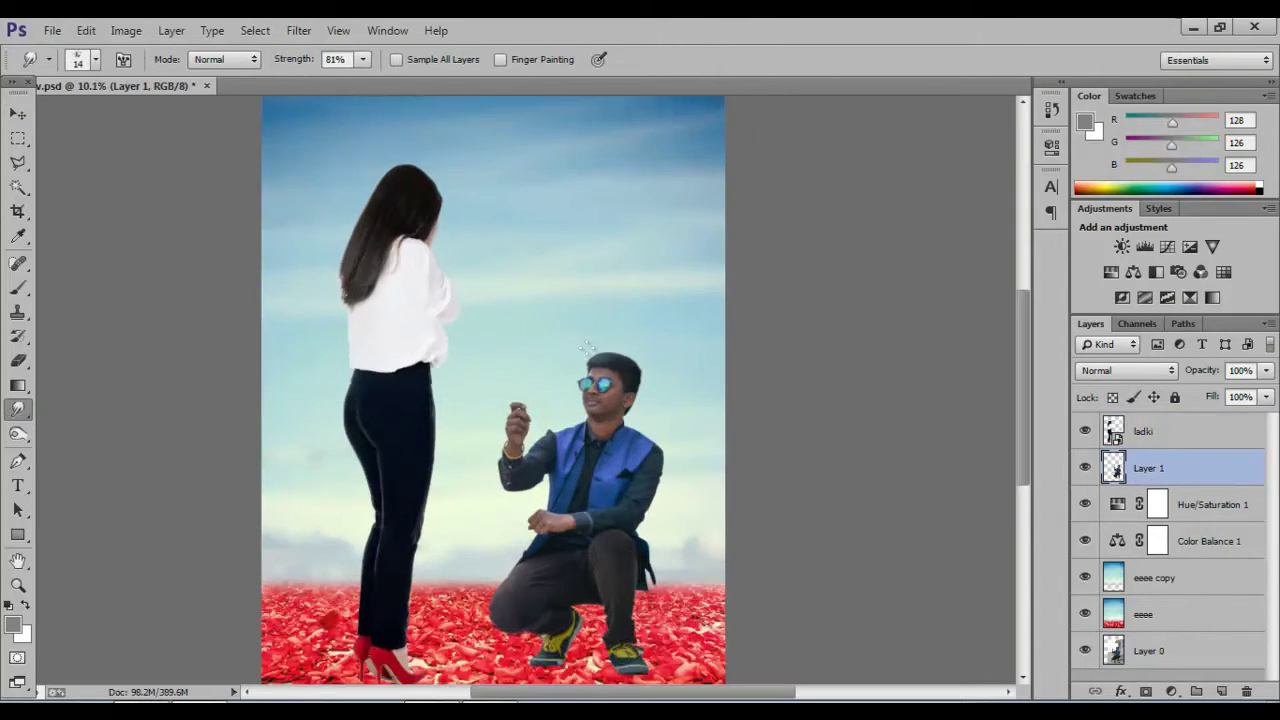
scroll(600, 380, "up", 2)
scroll(620, 378, "up", 4)
scroll(630, 375, "up", 2)
right_click(630, 376)
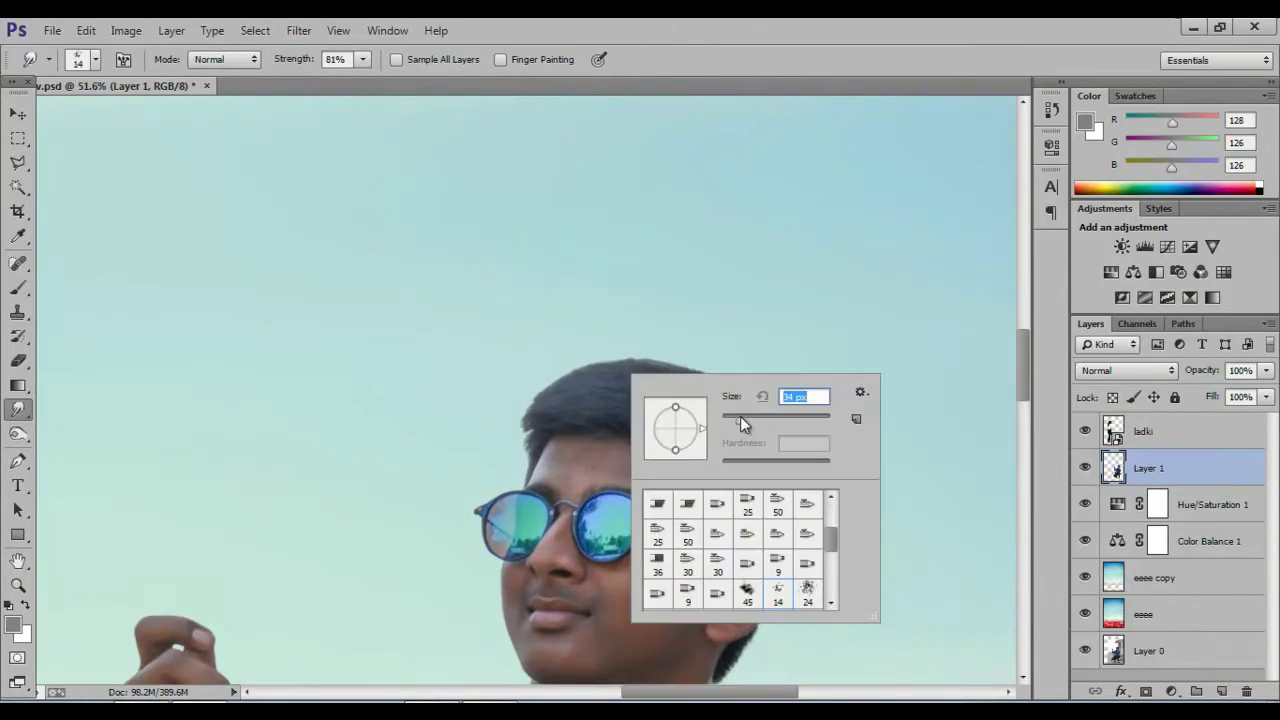
scroll(570, 417, "up", 1)
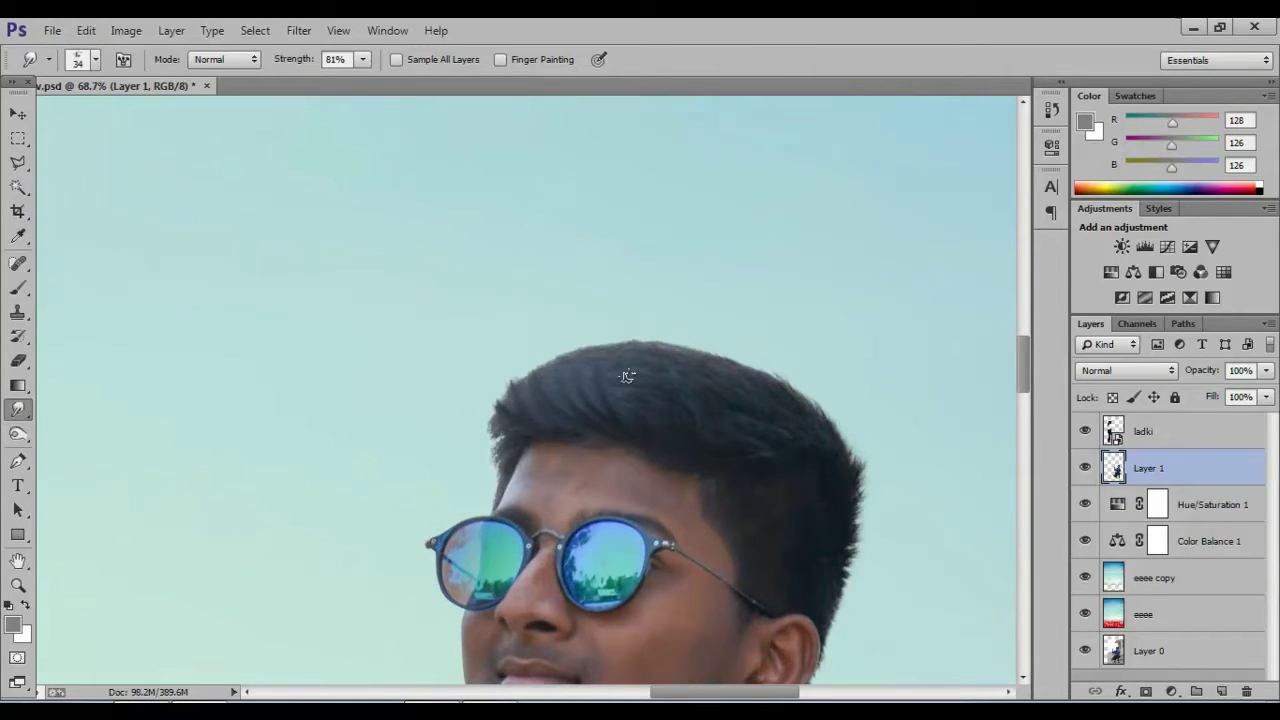
mouse_move(585, 418)
left_mouse_down()
mouse_move(563, 363)
mouse_move(517, 354)
mouse_move(505, 420)
mouse_move(492, 404)
mouse_move(538, 346)
mouse_move(577, 367)
mouse_move(582, 386)
mouse_move(648, 404)
left_mouse_up()
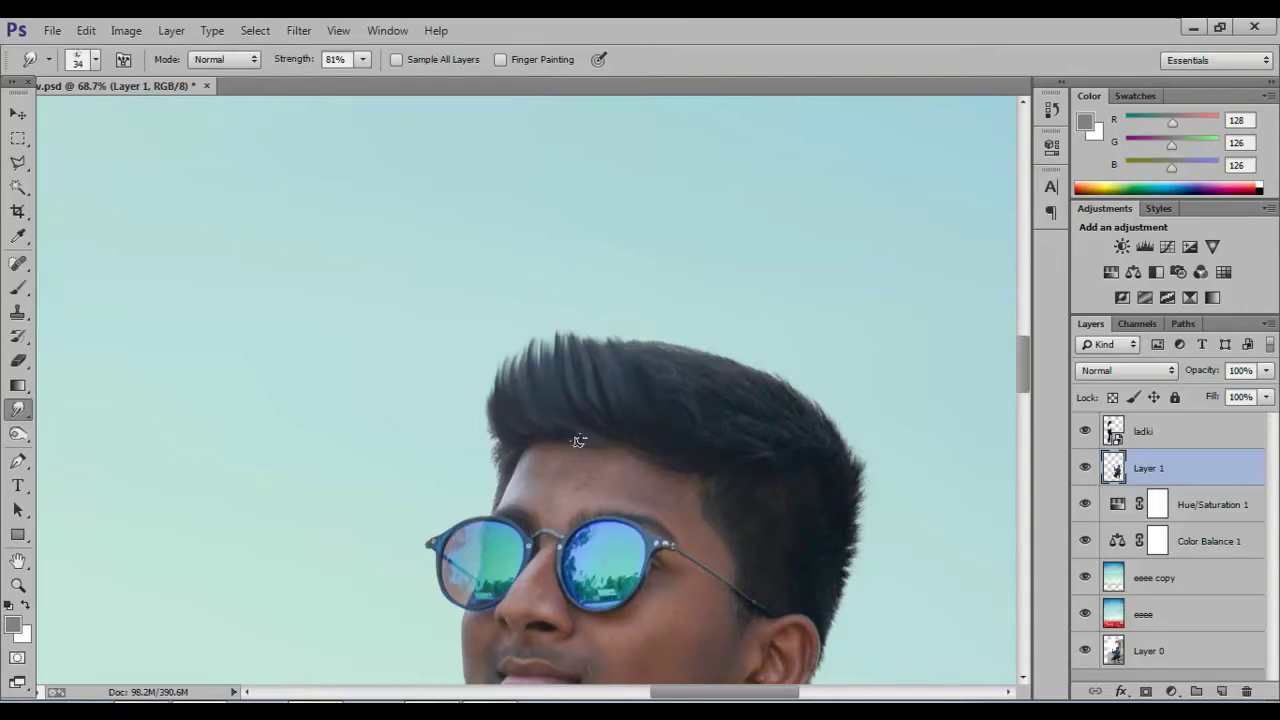
left_click_drag(512, 444, 500, 471)
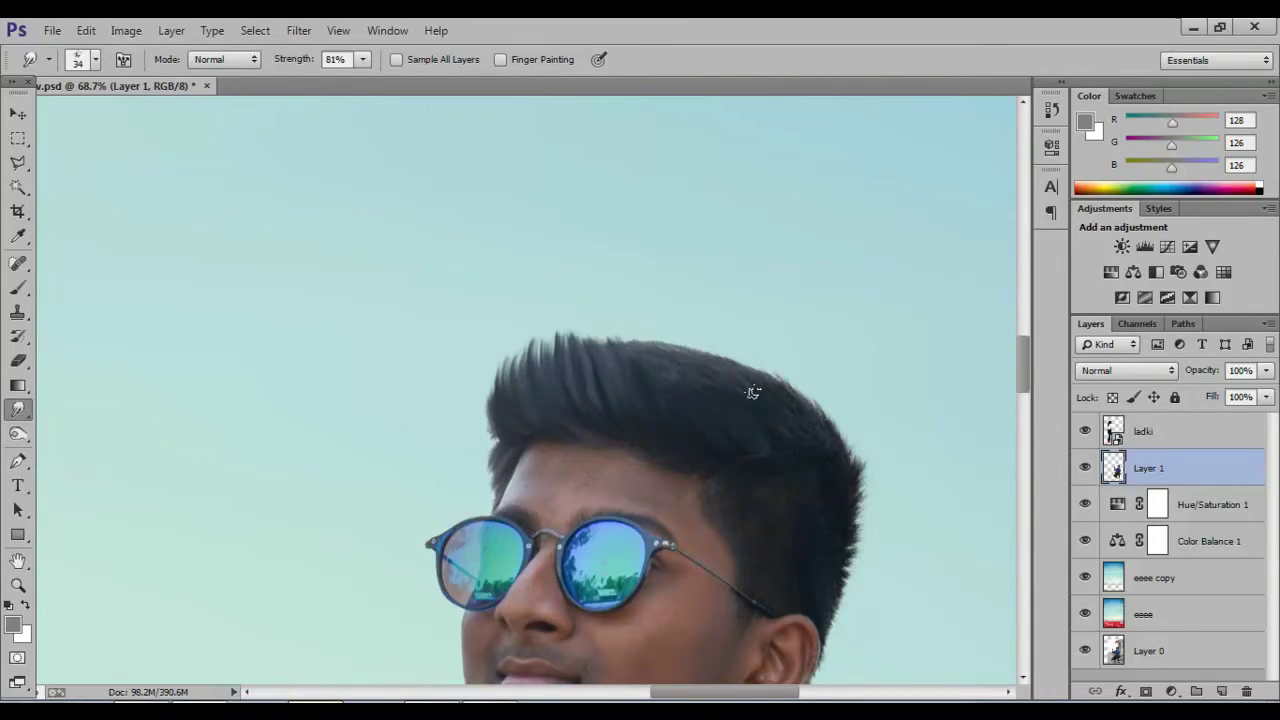
mouse_move(815, 432)
left_mouse_down()
mouse_move(828, 438)
mouse_move(846, 410)
mouse_move(808, 423)
mouse_move(774, 406)
mouse_move(770, 420)
mouse_move(834, 414)
left_mouse_up()
Step: Shrink the smudge brush to 12 then 19 px and pull a fine strand upward at the top
right_click(670, 365)
key("Return")
right_click(732, 362)
key("Return")
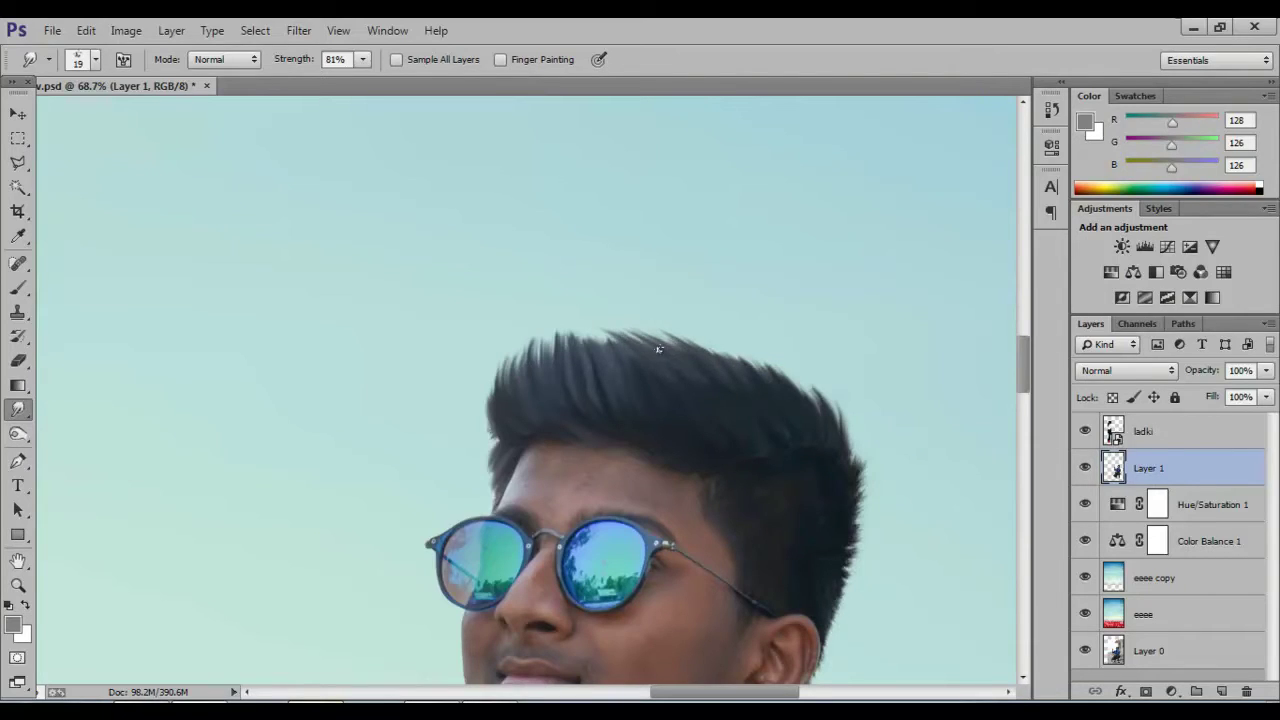
left_click_drag(602, 350, 595, 325)
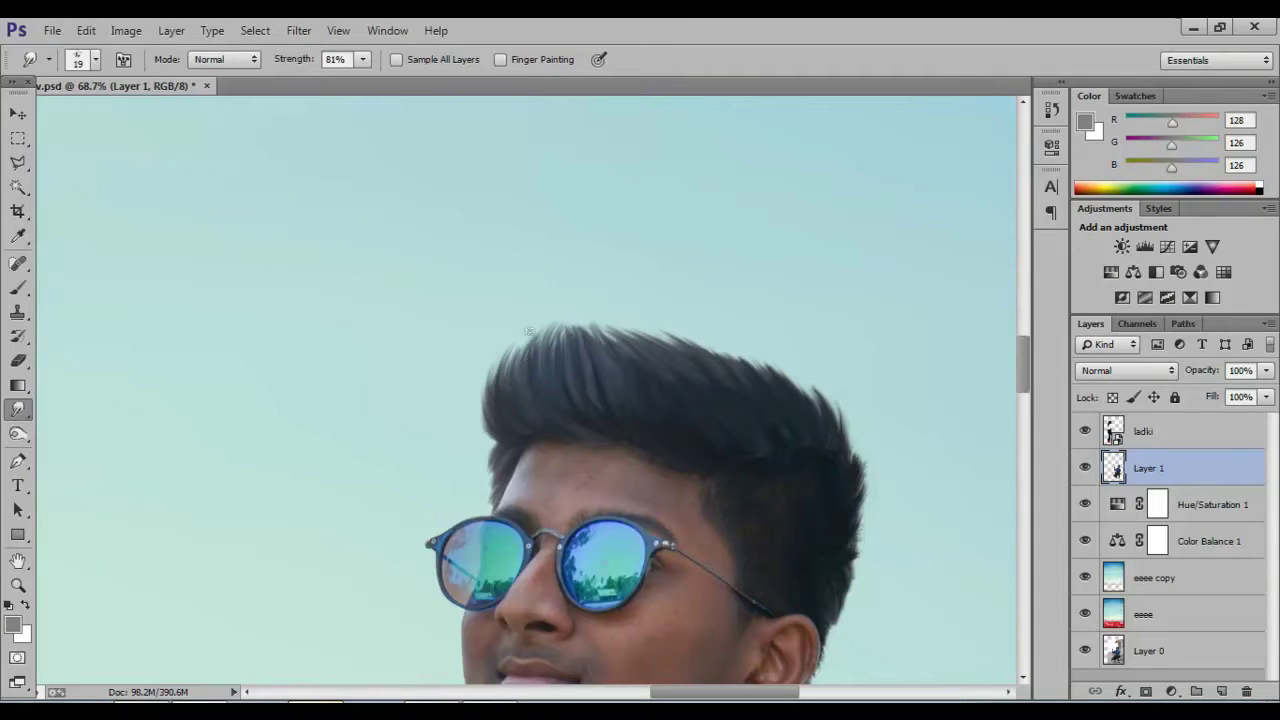
Step: Spot-heal the blemish on the man's forehead and save the document
scroll(526, 347, "down", 3)
key("j")
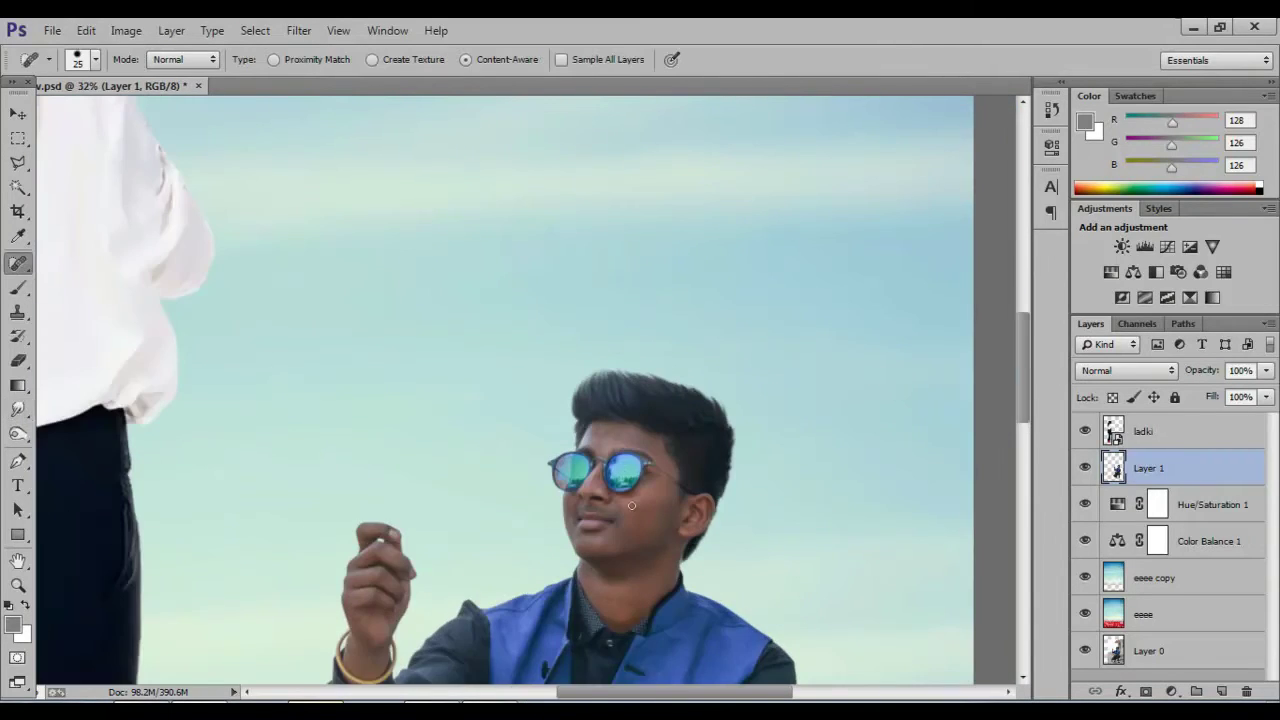
scroll(623, 413, "up", 3)
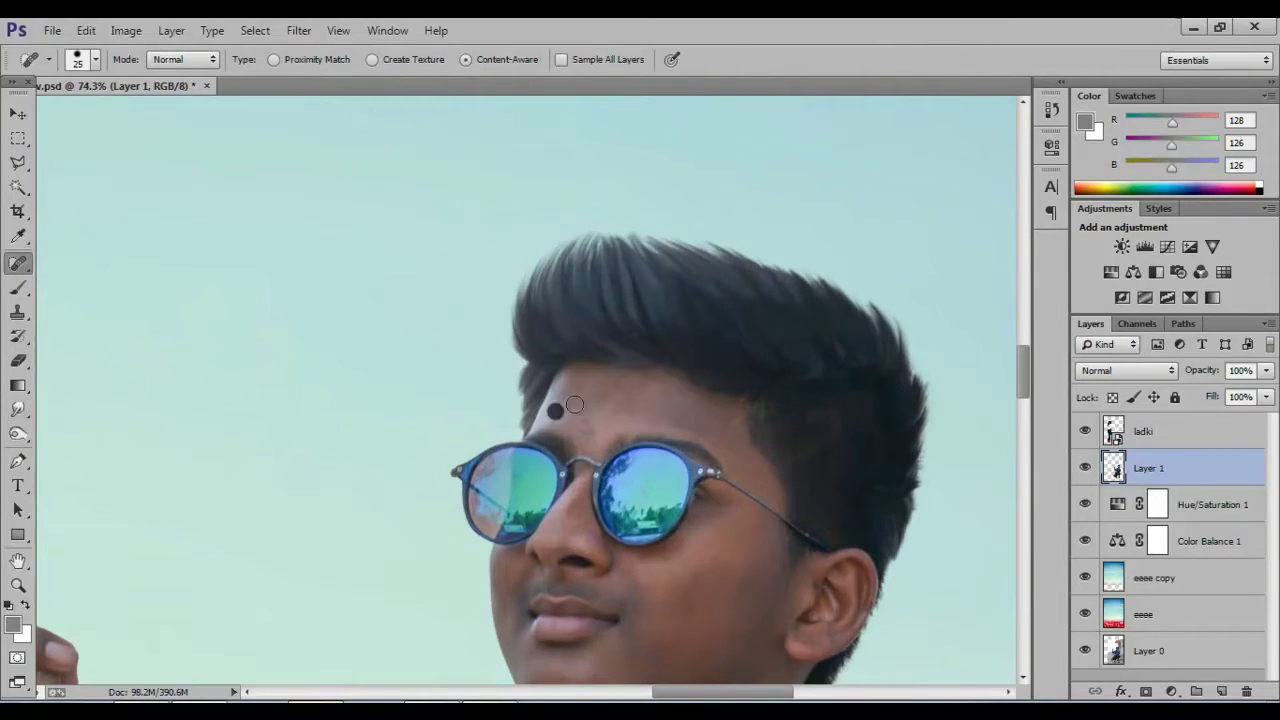
scroll(600, 400, "down", 2)
scroll(650, 430, "down", 5)
scroll(650, 430, "down", 3)
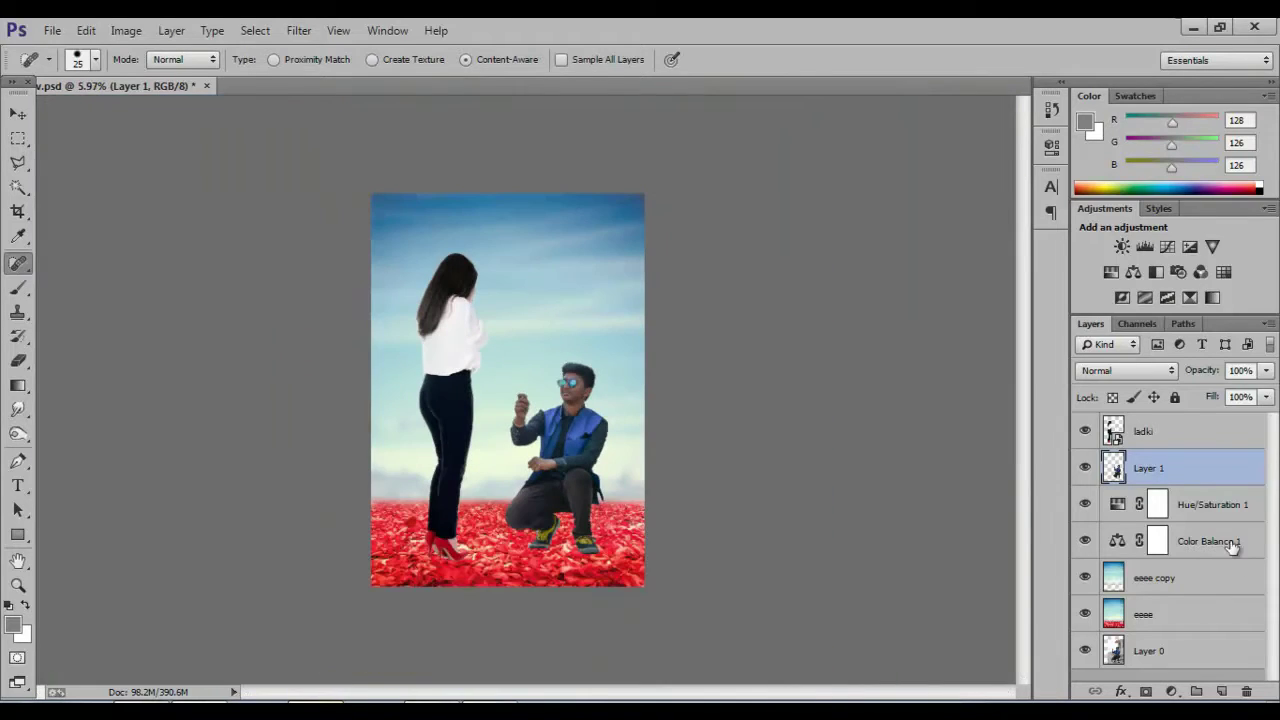
key("ctrl+s")
Step: Create Layer 2 above eeee and set up the Brush with default black and white colours
left_click(1143, 614)
left_click(1221, 691)
left_click(18, 287)
left_click(10, 606)
scroll(544, 583, "up", 2)
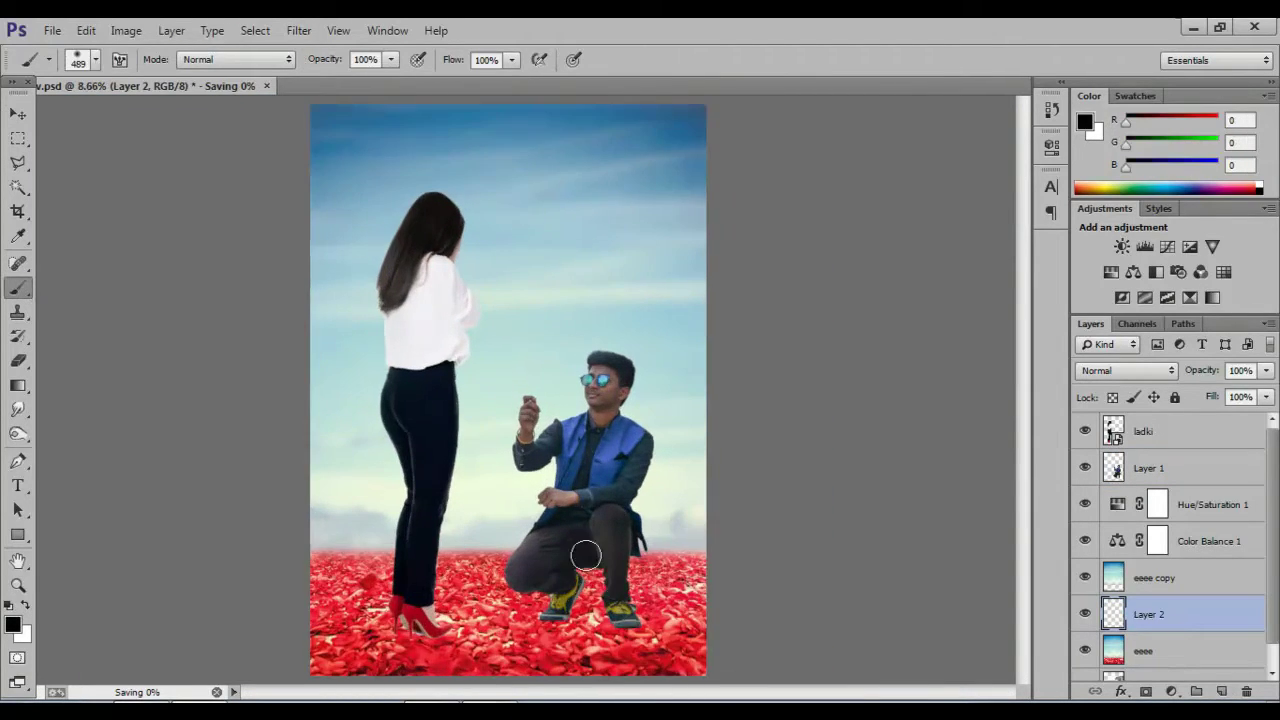
scroll(544, 583, "up", 3)
Step: Paint black shadows under the figures' feet and set Layer 2 opacity to 86%
right_click(597, 455)
key("Return")
scroll(670, 484, "down", 1)
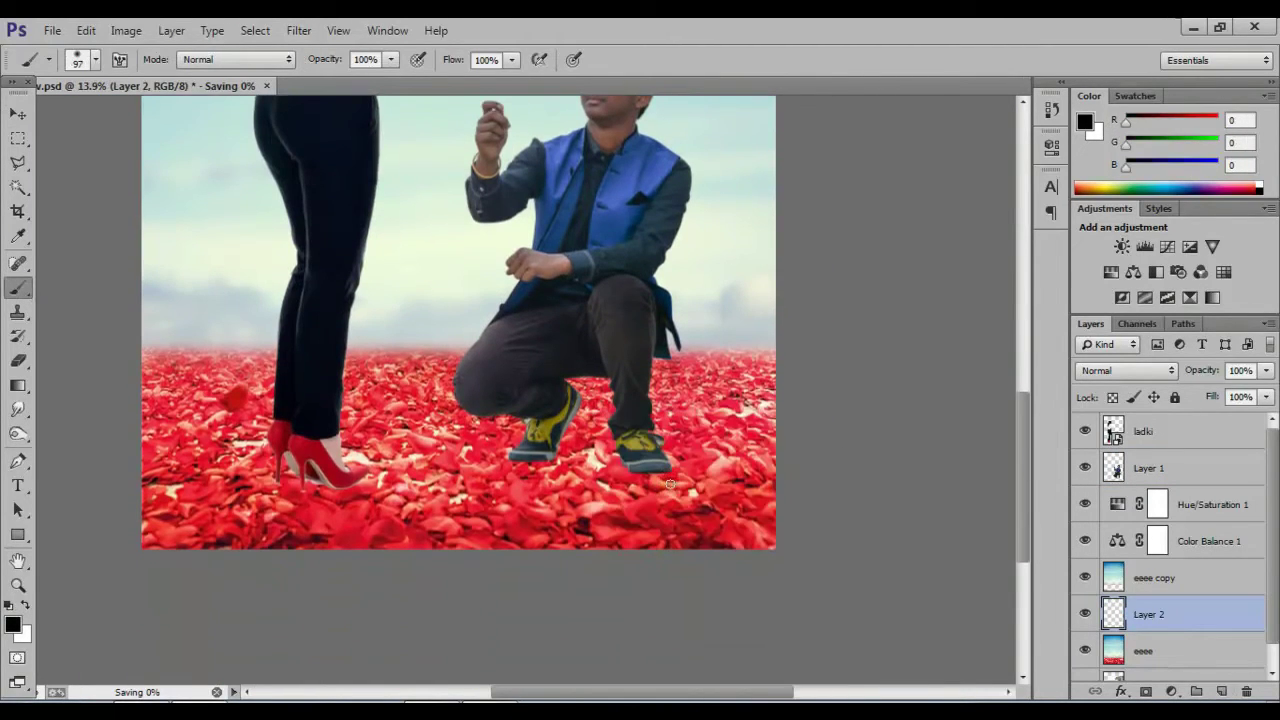
scroll(668, 470, "up", 1)
scroll(680, 472, "up", 1)
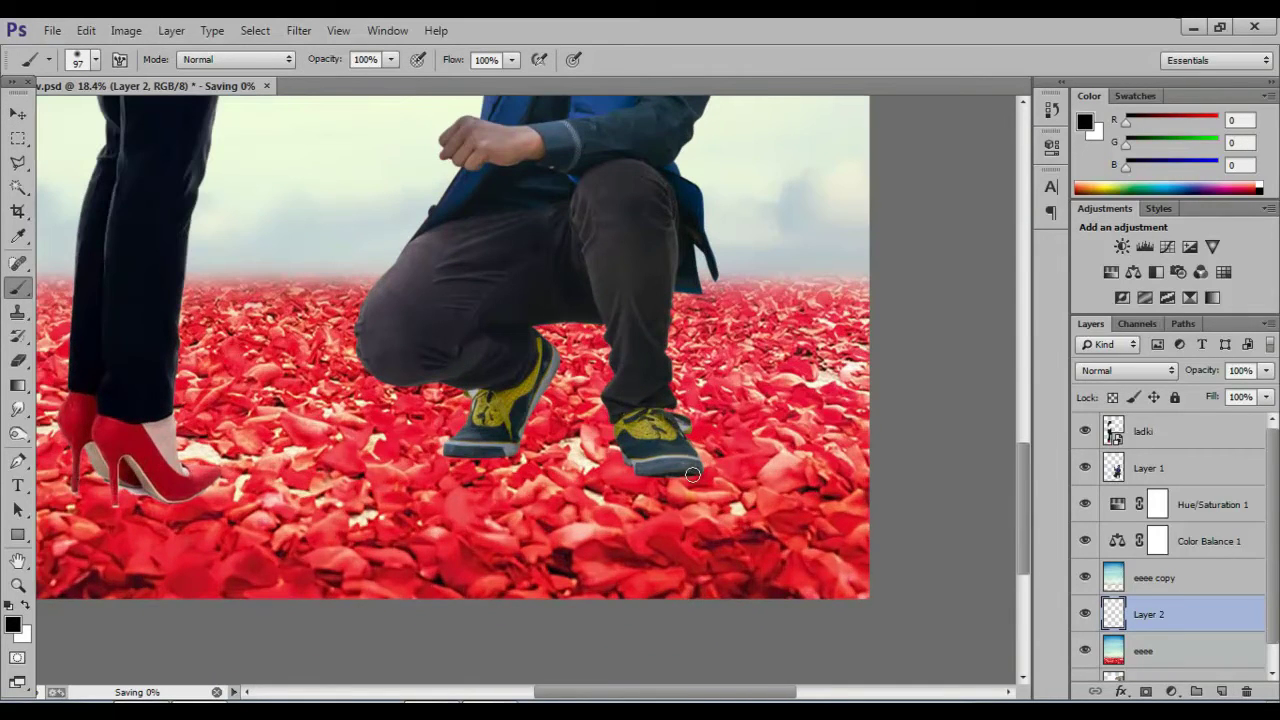
scroll(516, 451, "up", 1)
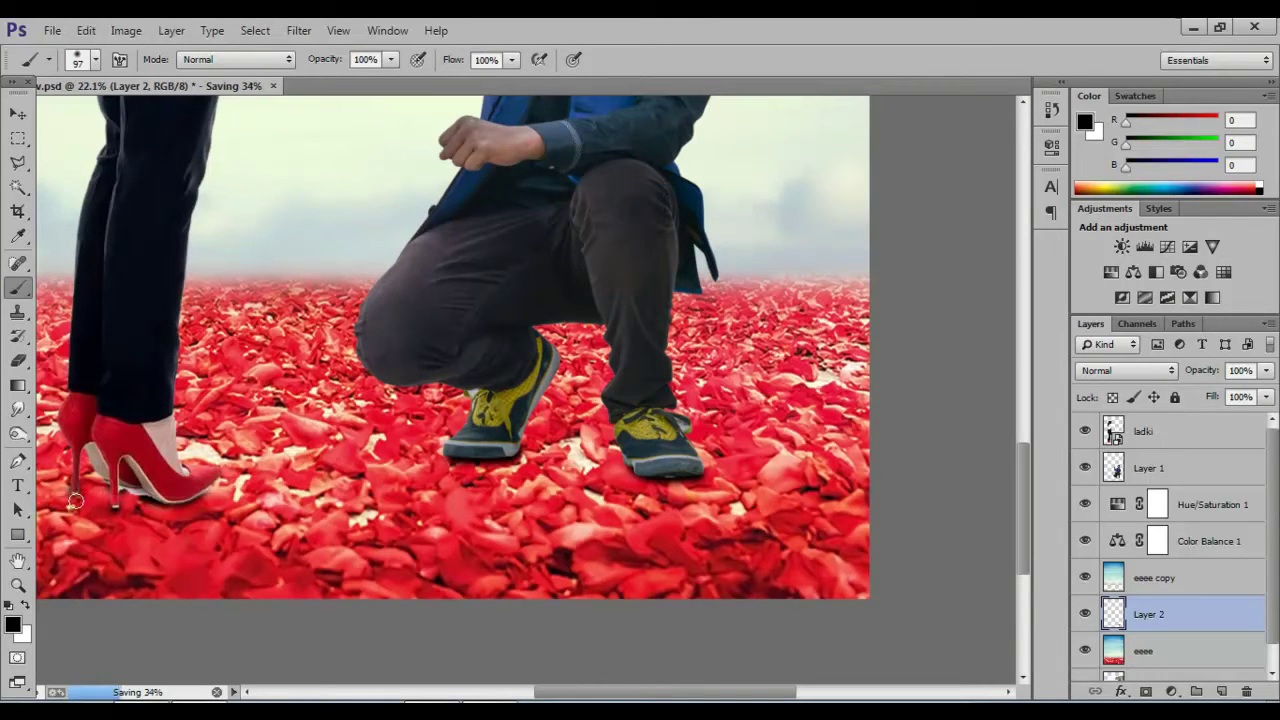
key("v")
left_click_drag(1203, 371, 1190, 372)
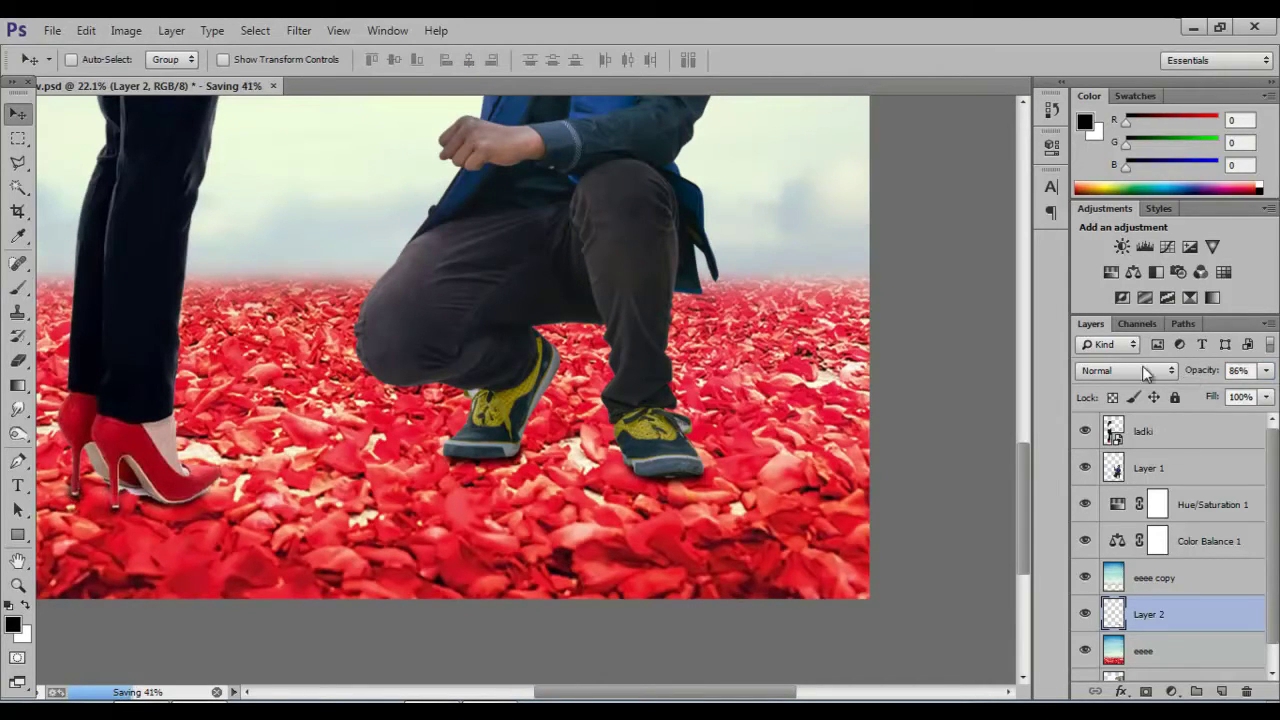
scroll(997, 474, "down", 4)
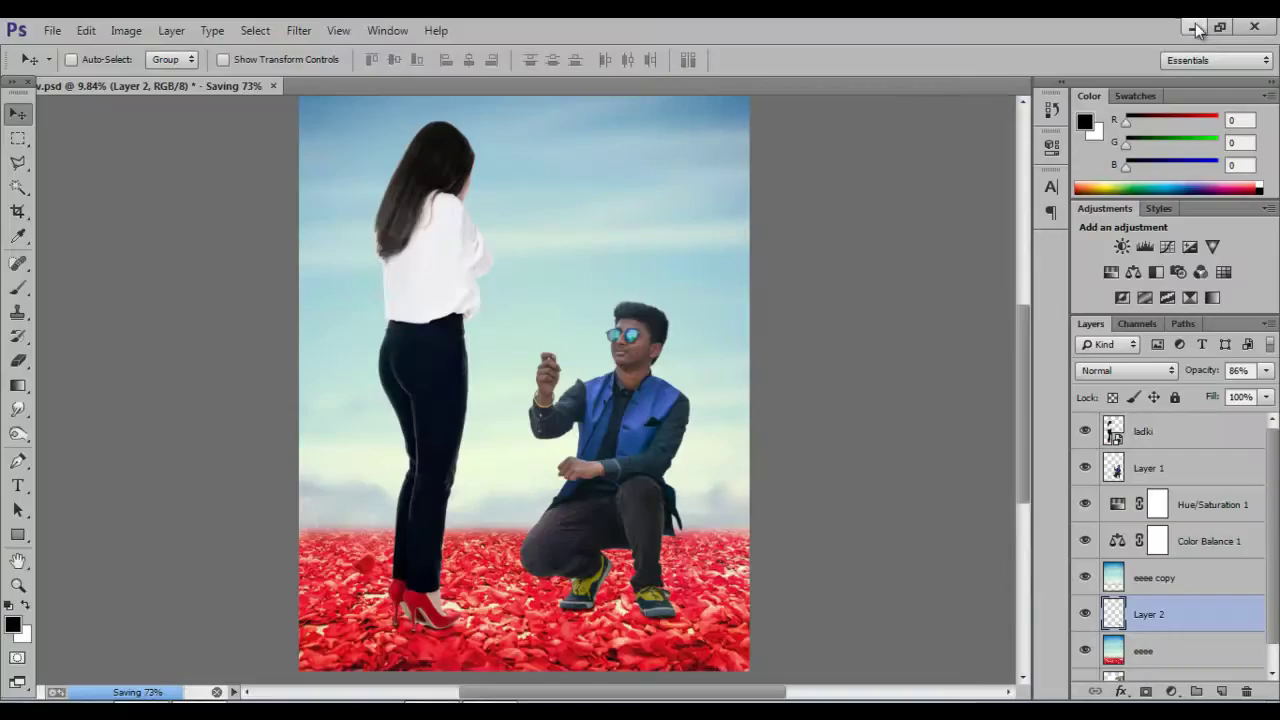
Step: Minimize Photoshop to bring the rose PNG in from the BITW PUKAI (I:) drive
left_click(1197, 28)
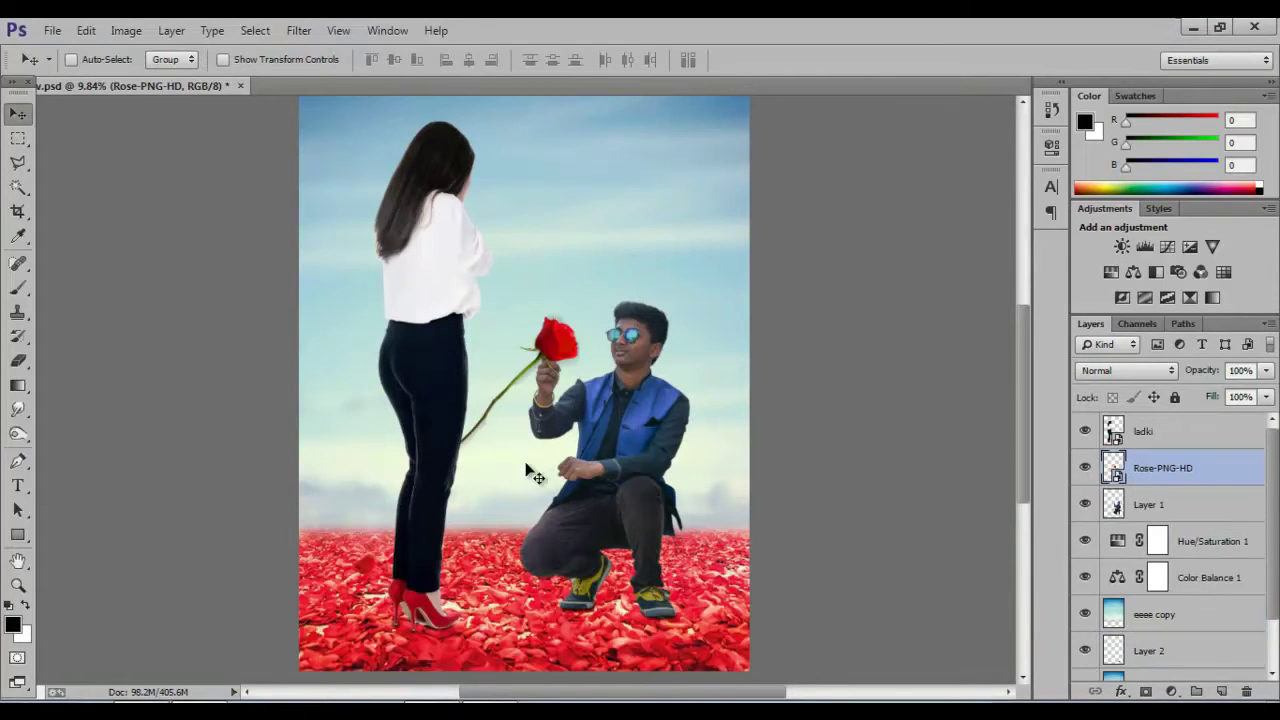
Step: Free-transform the rose, shrinking it, tilting it and moving it toward the man's hand
key("ctrl+t")
left_click_drag(434, 309, 466, 343)
left_click_drag(590, 410, 566, 350)
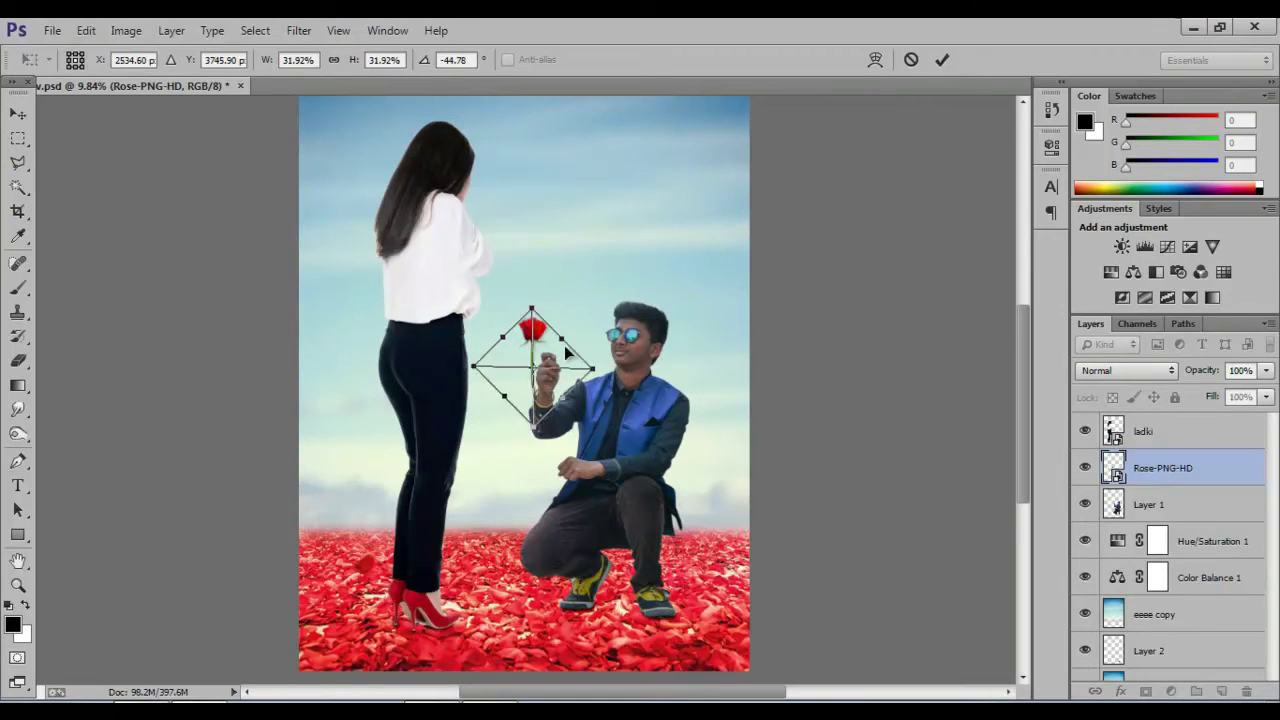
scroll(564, 345, "up", 2)
scroll(577, 339, "up", 2)
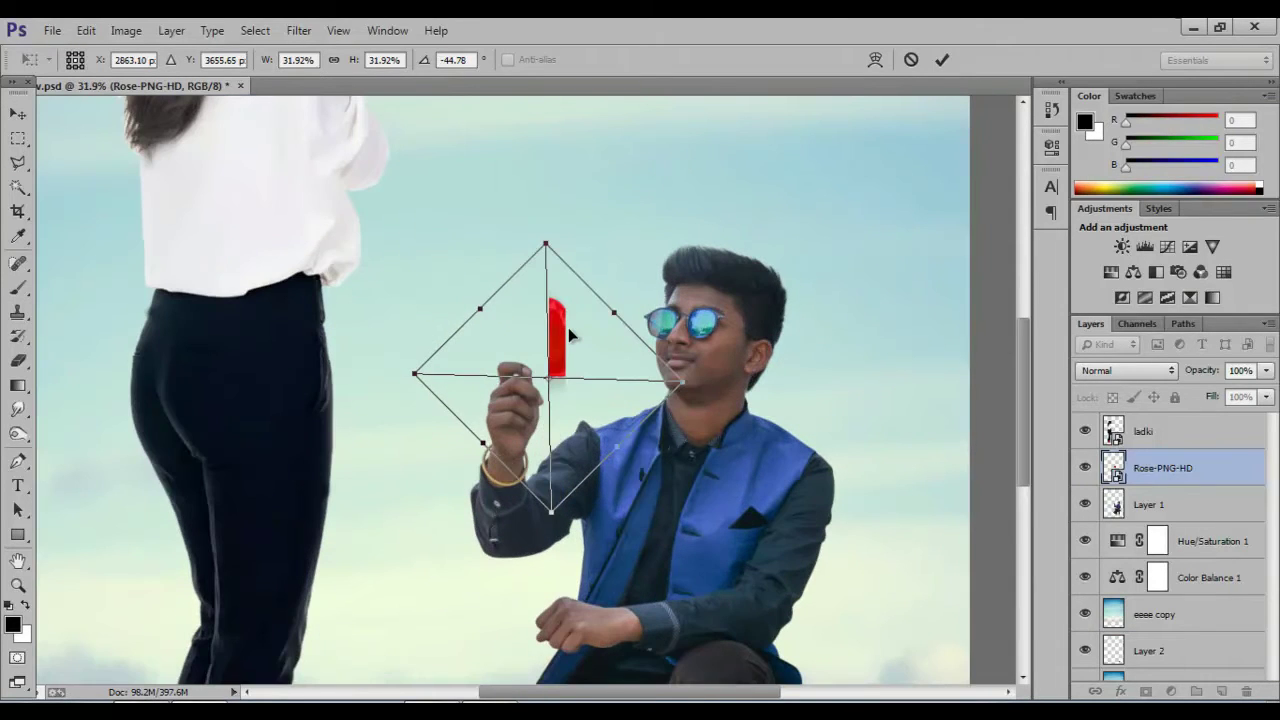
scroll(569, 335, "up", 2)
left_click_drag(549, 377, 486, 408)
left_click_drag(787, 467, 787, 493)
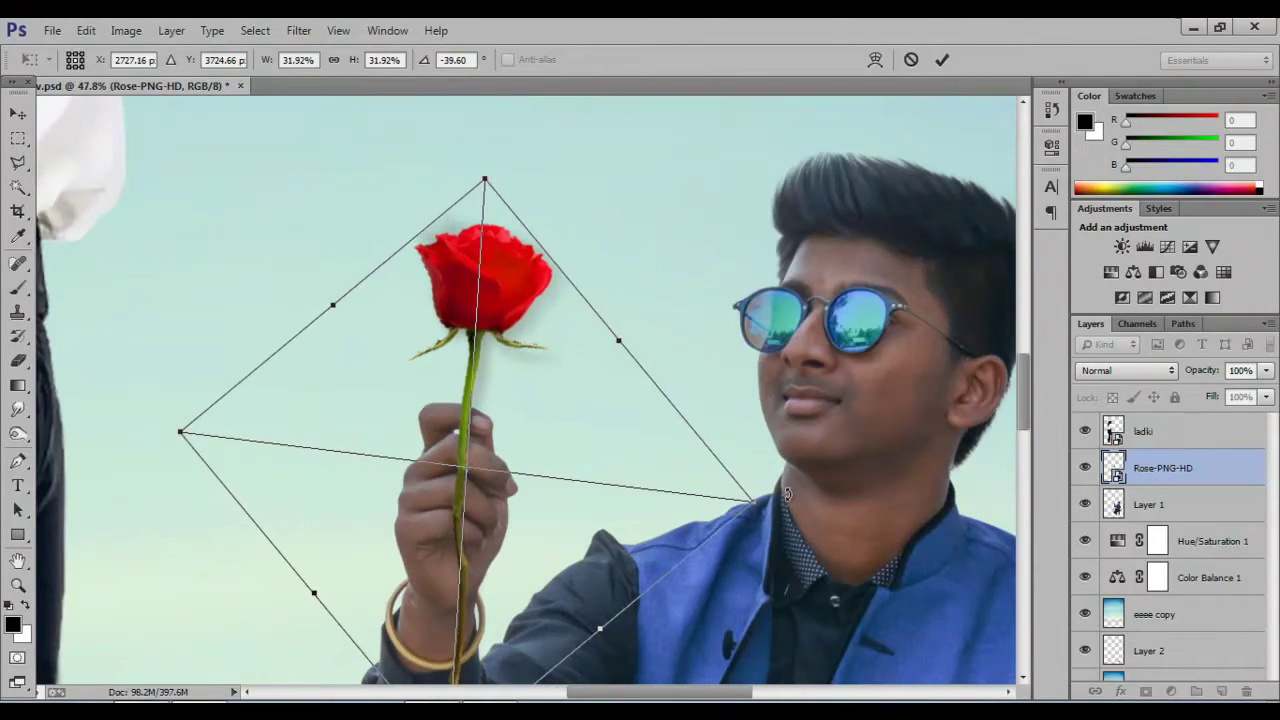
scroll(787, 493, "down", 2)
scroll(697, 494, "down", 2)
Step: Fine-tune the rose to about 21.5% scale at −30.91° in his fingers and commit
mouse_move(664, 558)
left_mouse_down()
mouse_move(598, 530)
mouse_move(588, 458)
left_mouse_up()
scroll(589, 458, "up", 2)
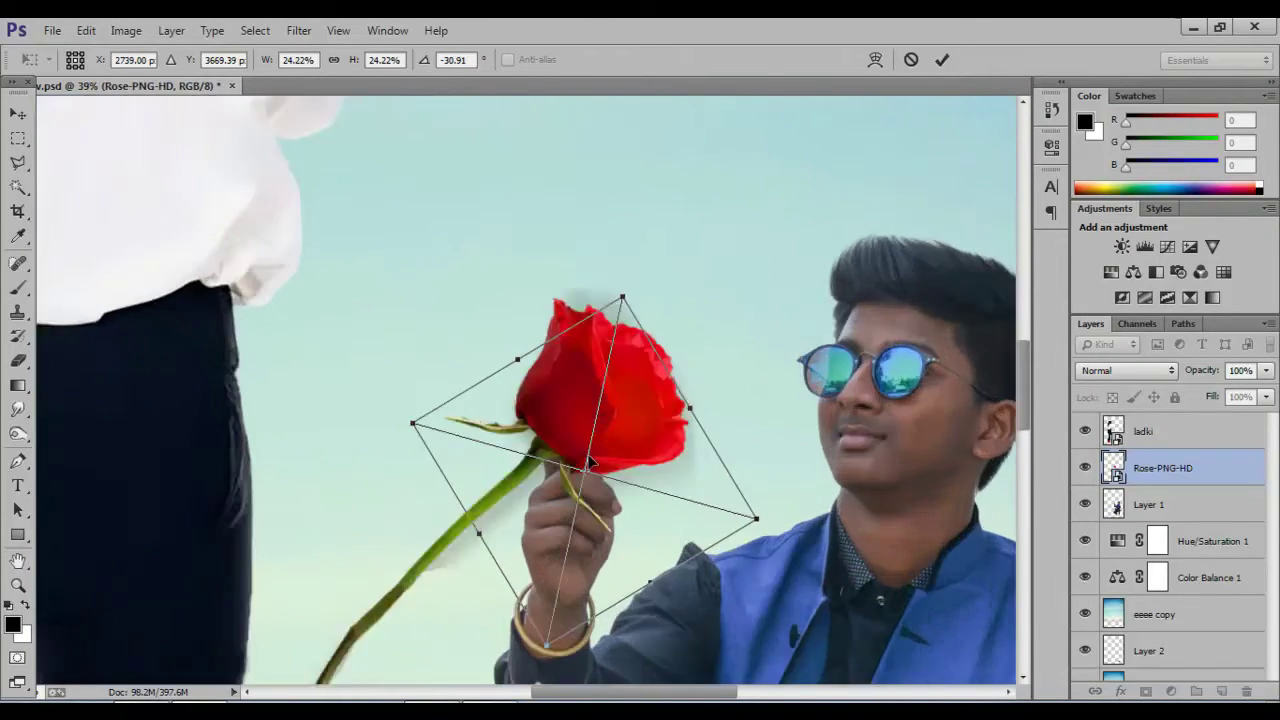
scroll(590, 460, "up", 2)
scroll(583, 462, "up", 1)
left_click_drag(583, 462, 589, 471)
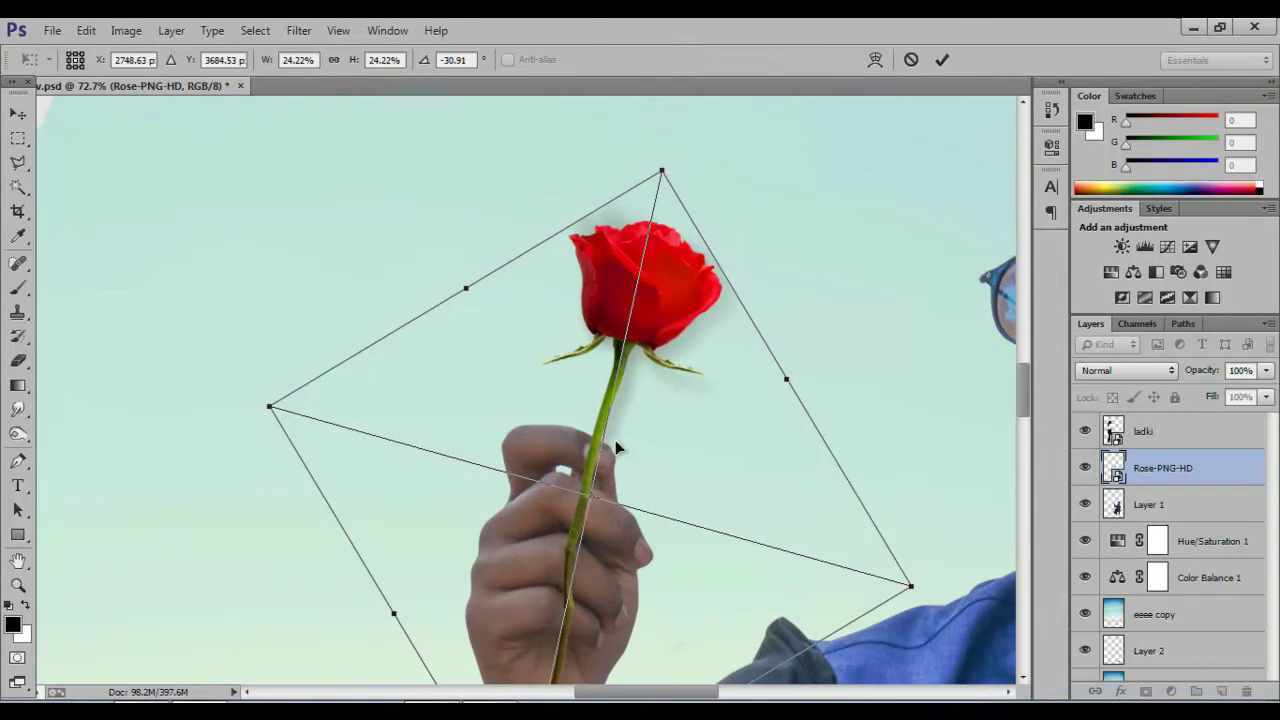
scroll(615, 447, "down", 5)
scroll(640, 445, "down", 1)
scroll(670, 443, "down", 3)
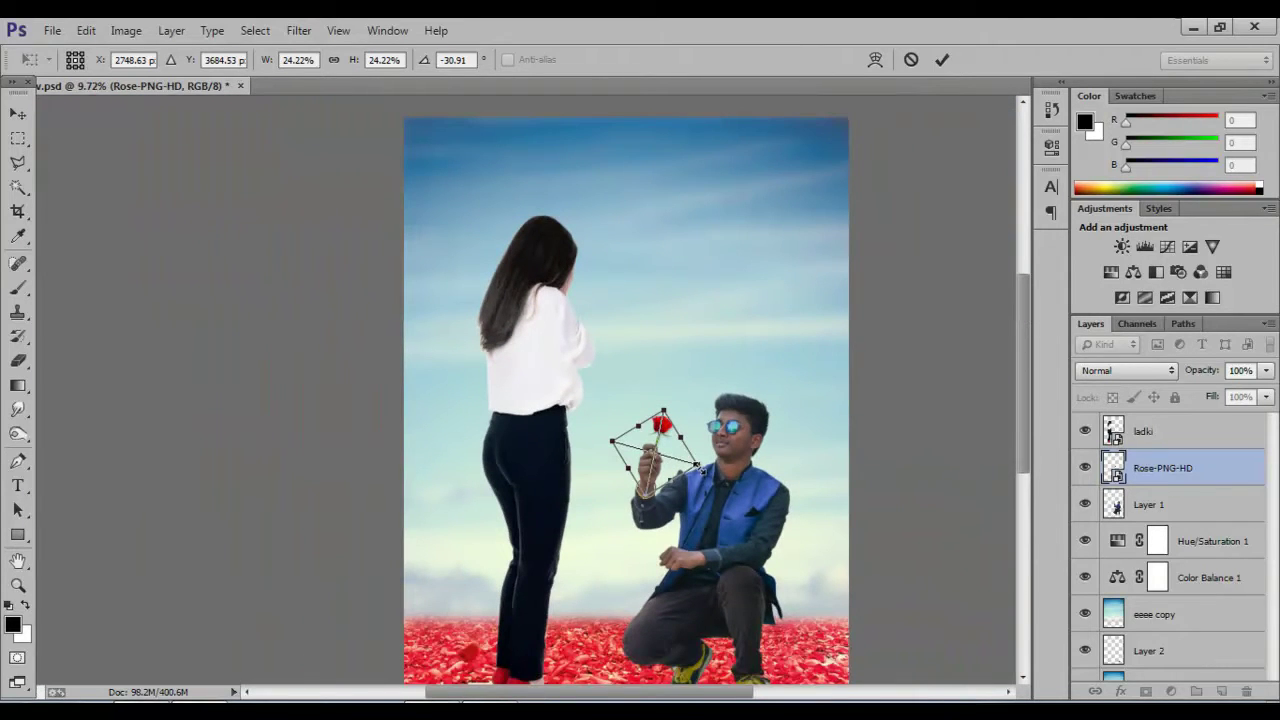
left_click_drag(700, 468, 692, 461)
scroll(694, 408, "up", 2)
scroll(694, 410, "up", 3)
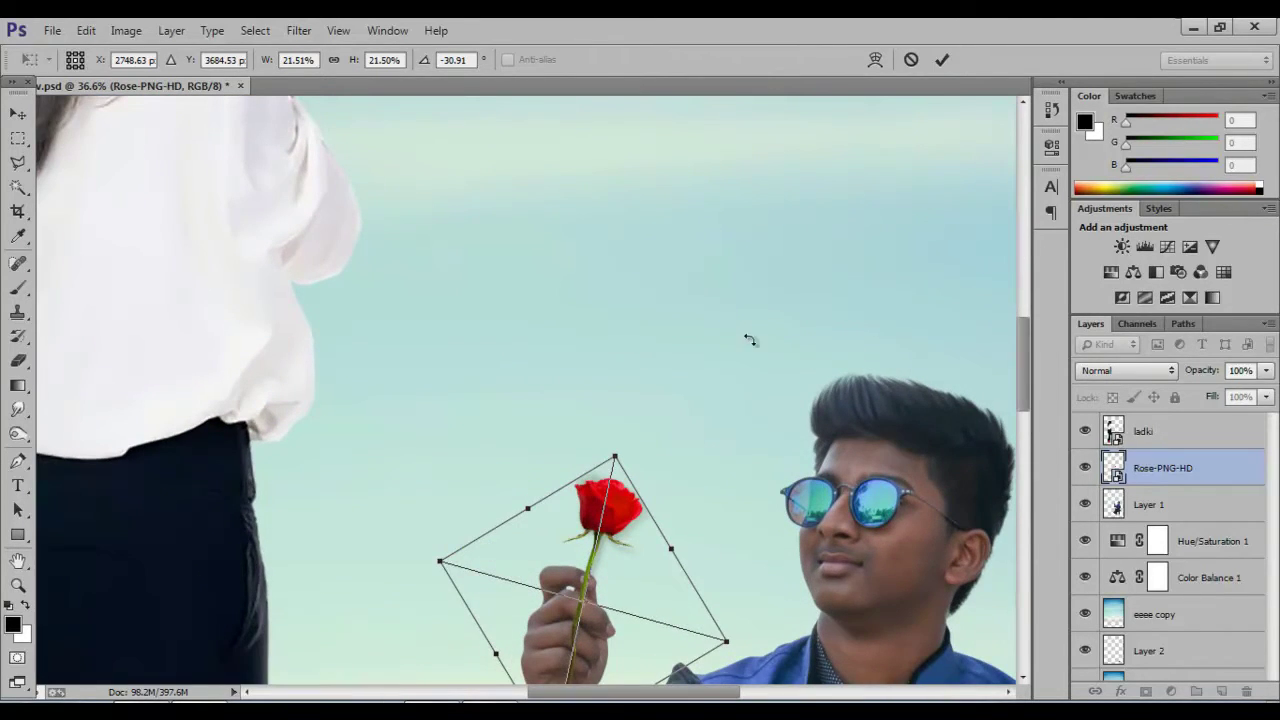
key("Return")
scroll(640, 557, "up", 3)
Step: Erase the faint halo along the rose's right edge with a 29 px Eraser
scroll(620, 500, "up", 1)
right_click(1155, 470)
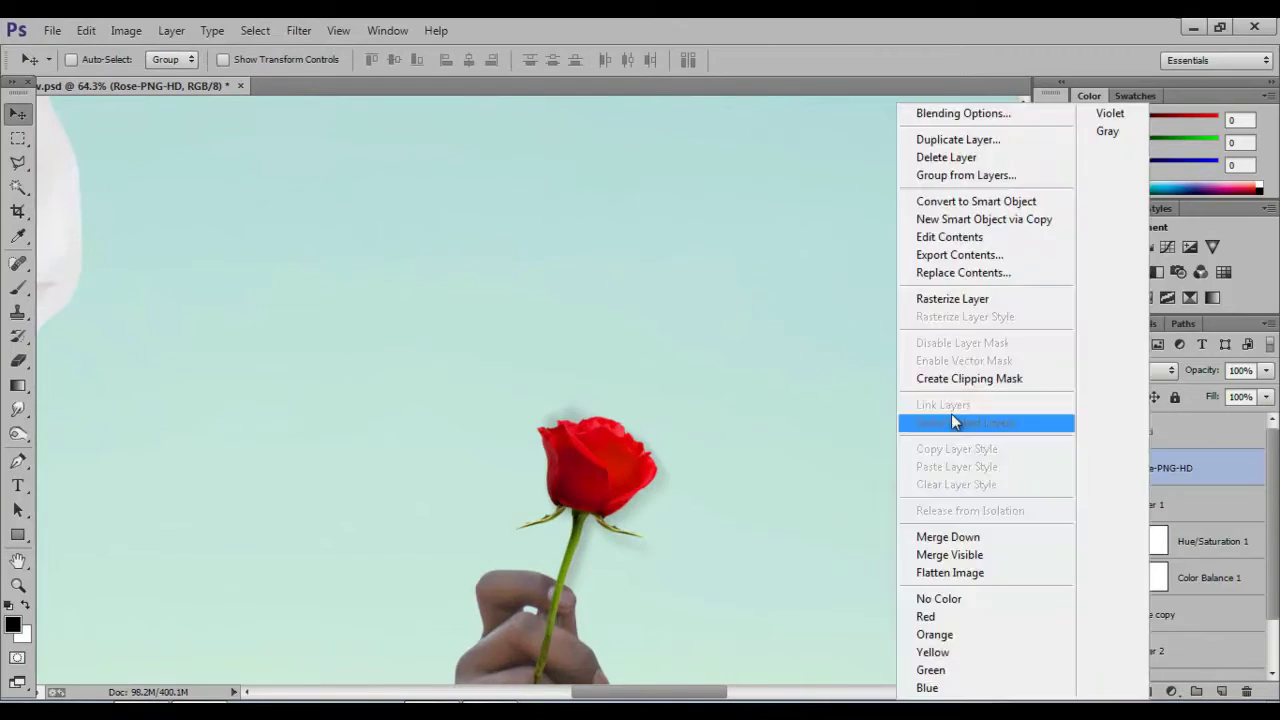
key("Escape")
key("e")
scroll(700, 420, "up", 1)
right_click(695, 405)
left_click_drag(789, 445, 796, 445)
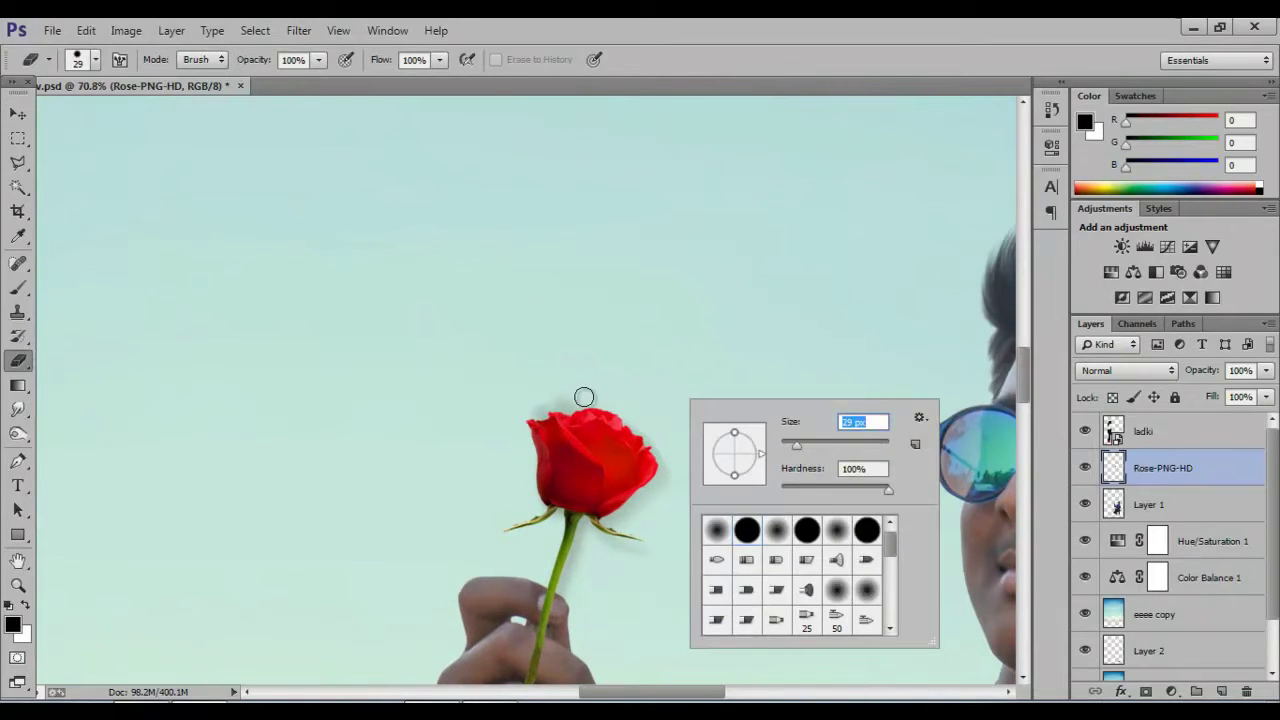
key("Return")
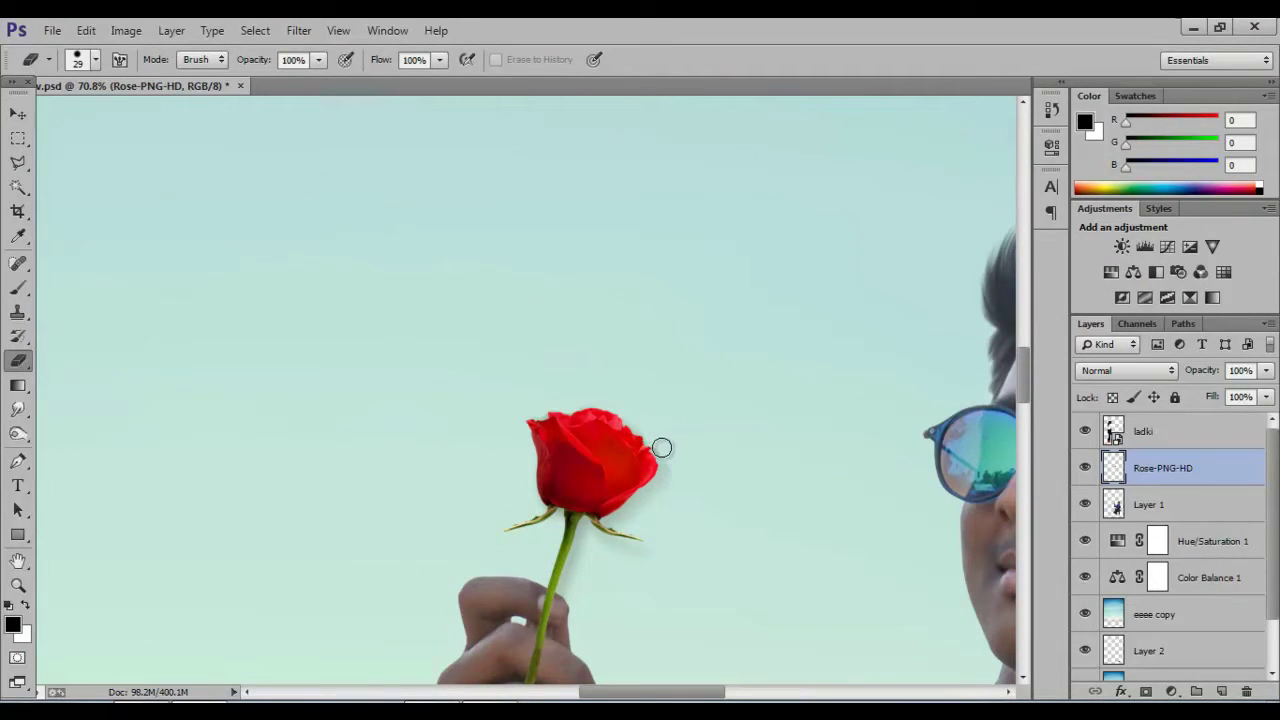
left_click_drag(661, 447, 599, 542)
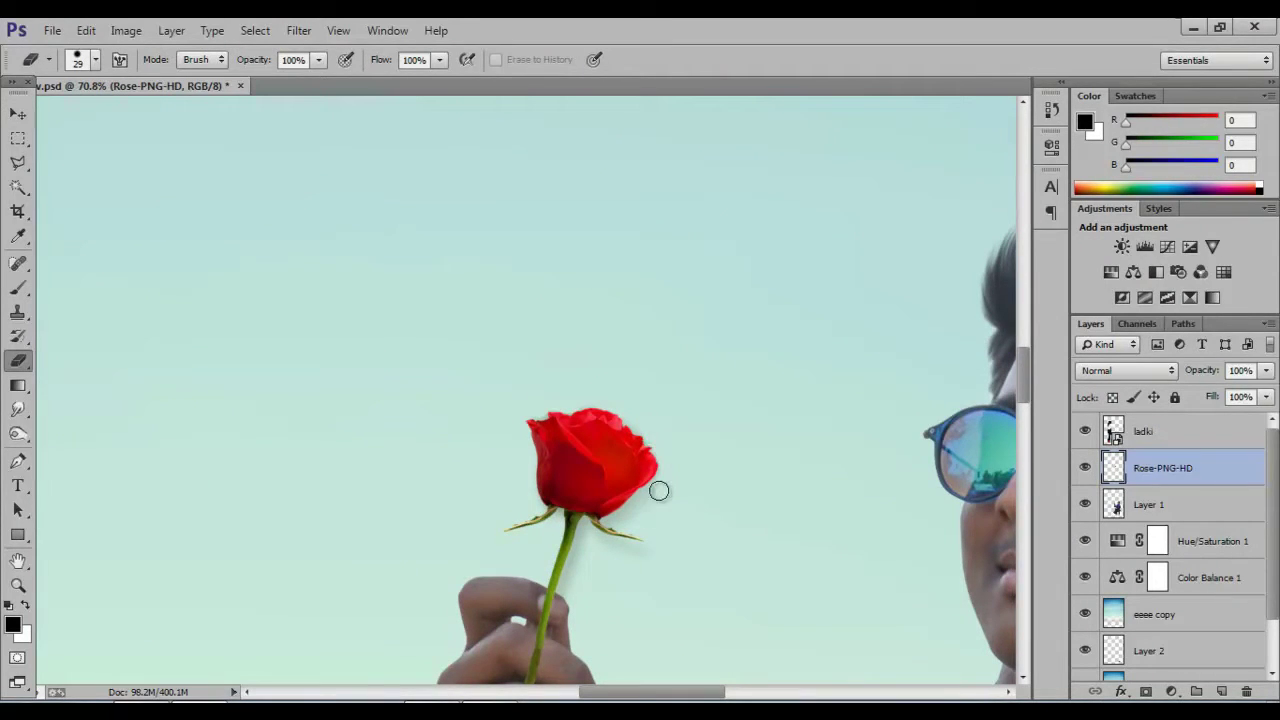
Step: Reduce the Eraser to 17 px, select Layer 1, then set it to 10 px
right_click(590, 552)
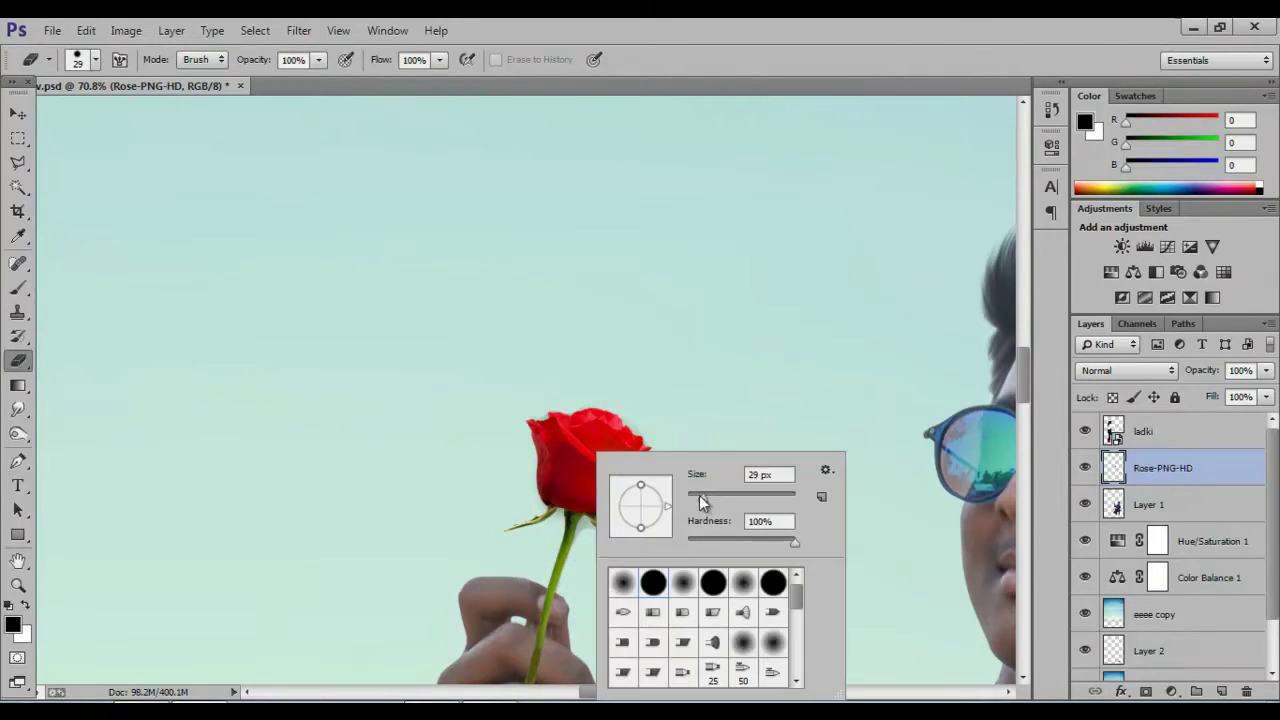
left_click_drag(700, 496, 695, 496)
key("Return")
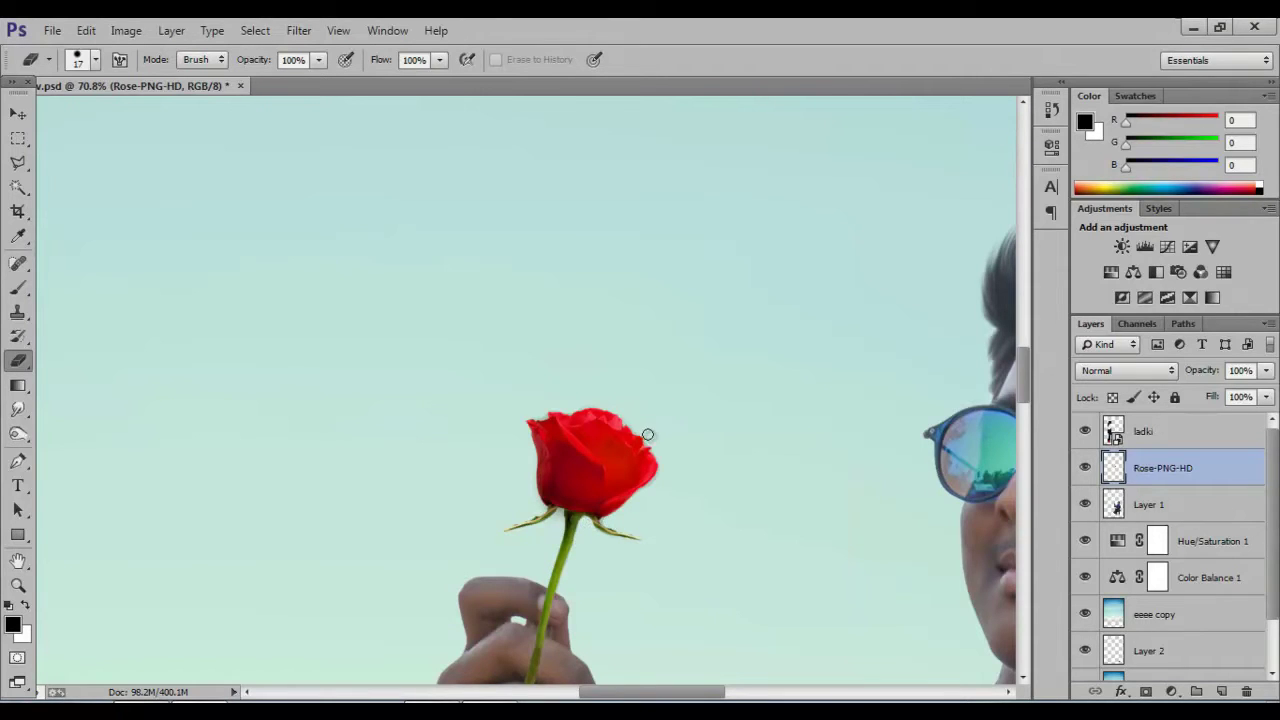
scroll(541, 413, "down", 3)
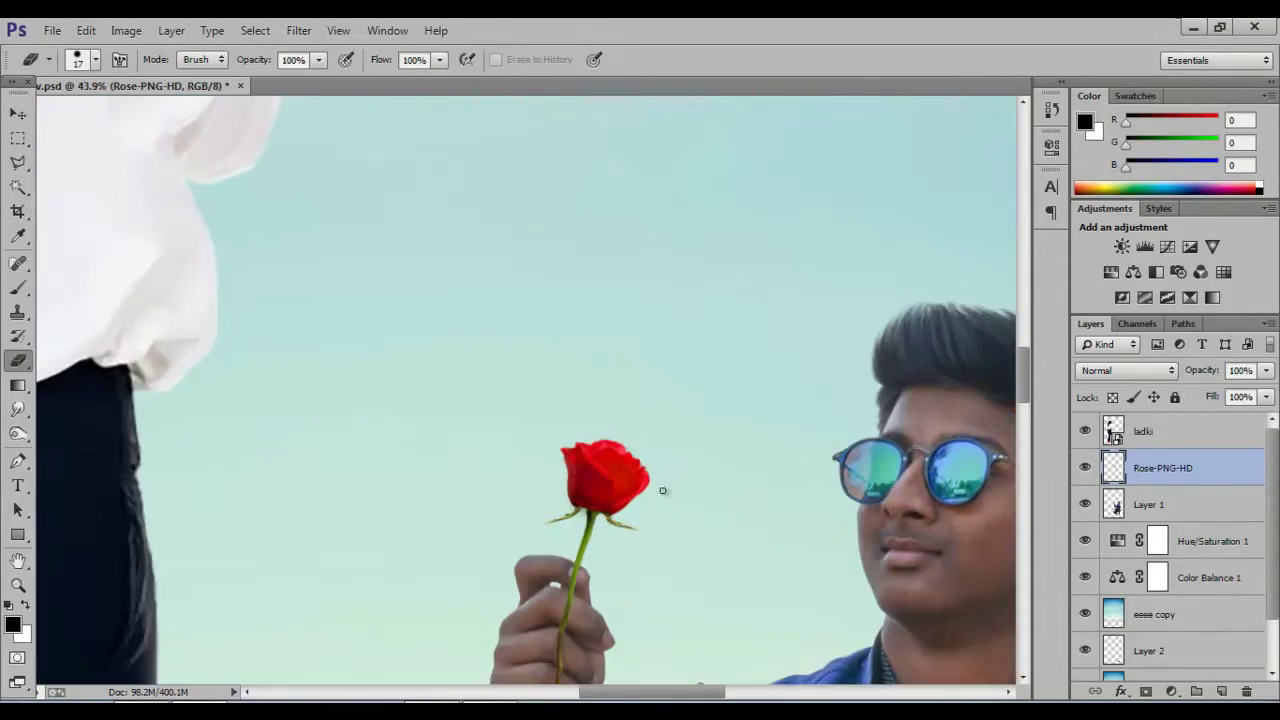
left_click(614, 591, "ctrl")
scroll(585, 650, "up", 4)
scroll(555, 595, "up", 2)
right_click(555, 595)
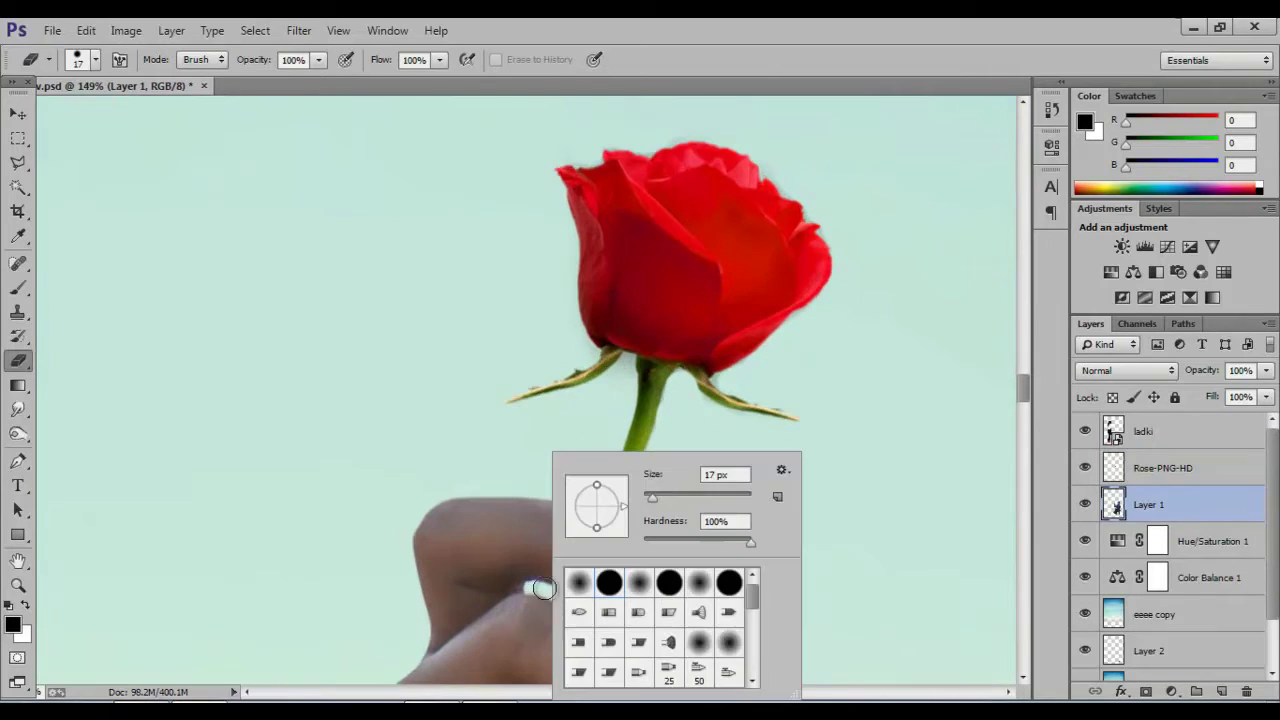
type("10")
key("Return")
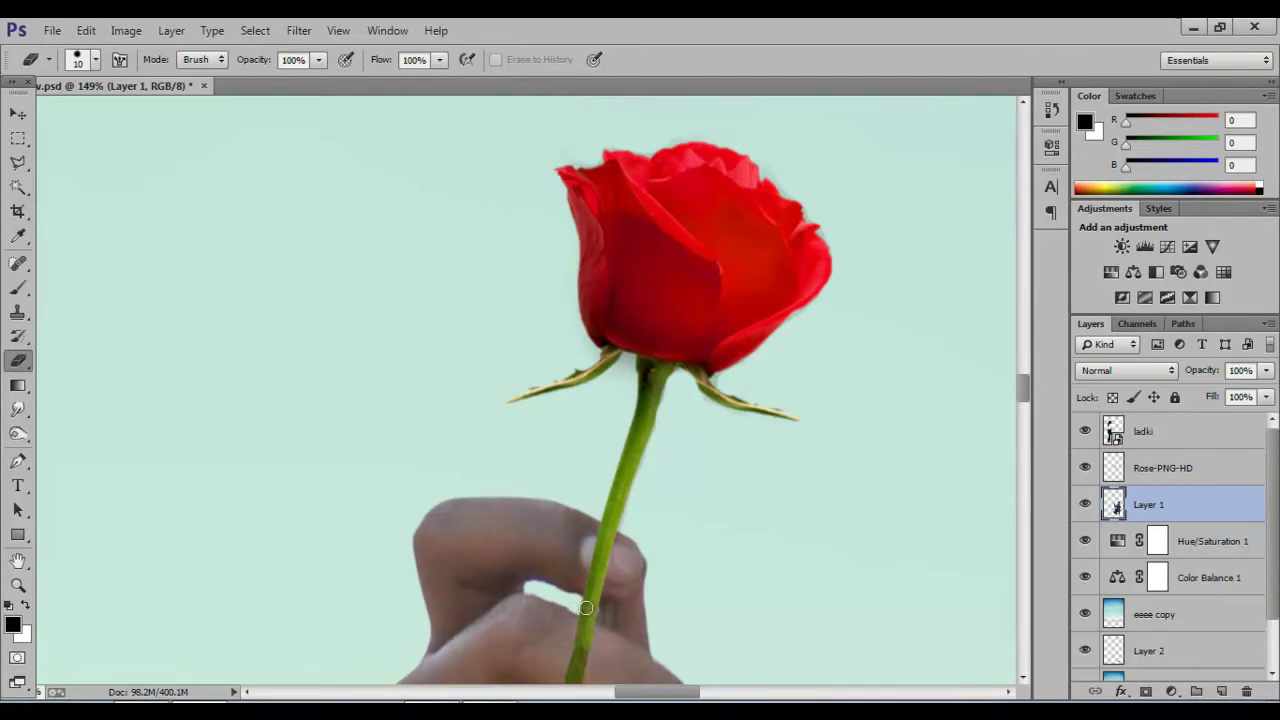
Step: Switch to the Move tool with the Rose-PNG-HD layer selected
key("v")
scroll(557, 595, "down", 4)
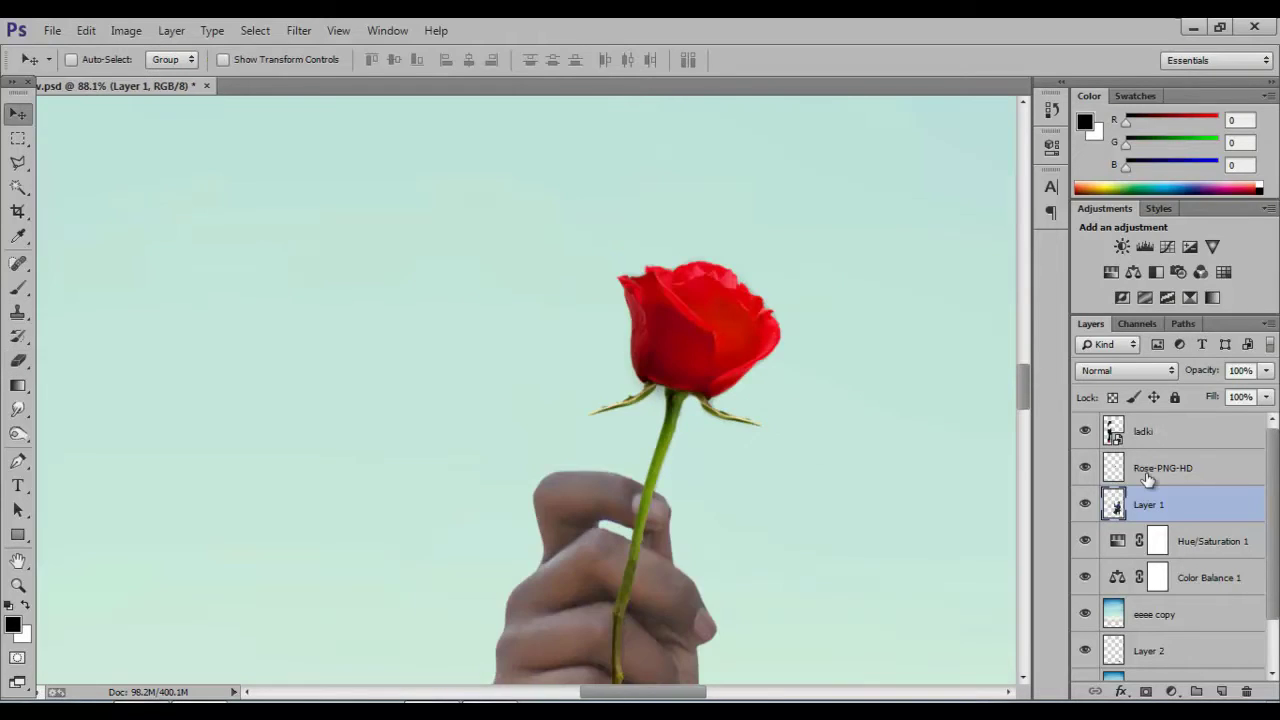
scroll(680, 551, "up", 2)
left_click(680, 551, "ctrl")
Step: Flip the rose horizontally and rotate it about 27°
key("ctrl+t")
right_click(748, 451)
left_click(800, 655)
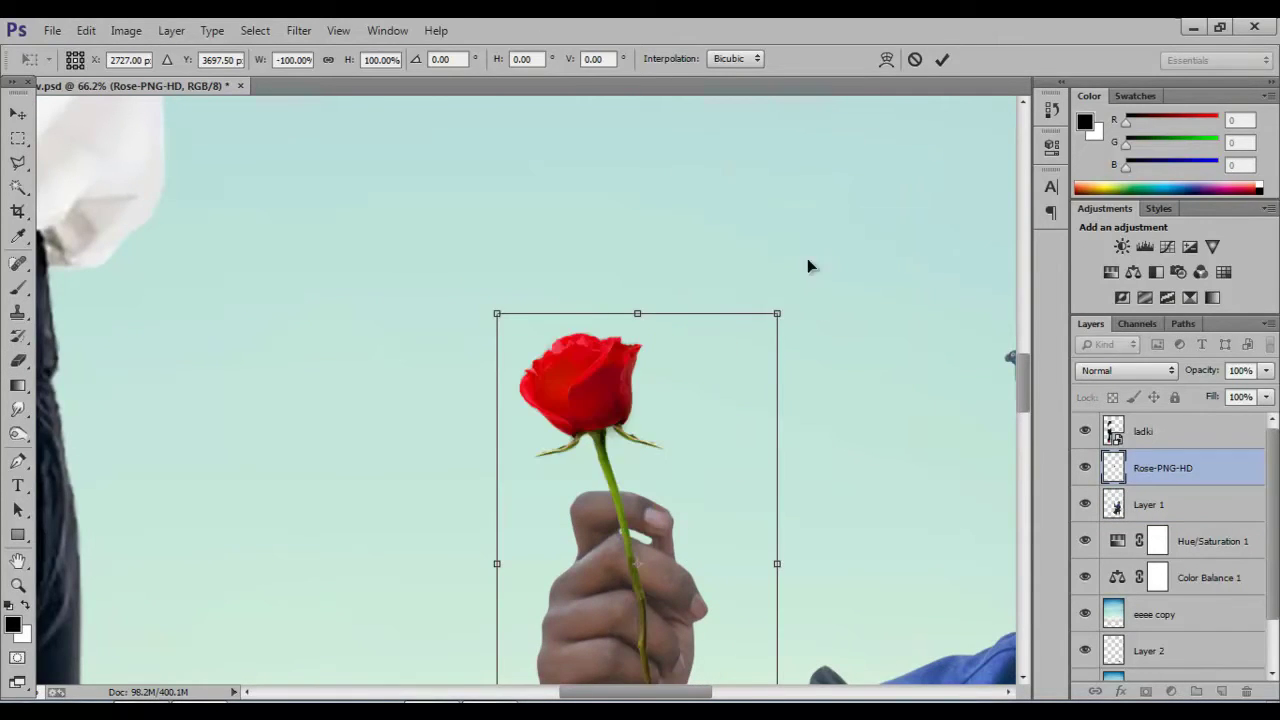
mouse_move(808, 266)
left_mouse_down()
mouse_move(823, 437)
mouse_move(660, 528)
left_mouse_up()
left_click_drag(925, 431, 927, 408)
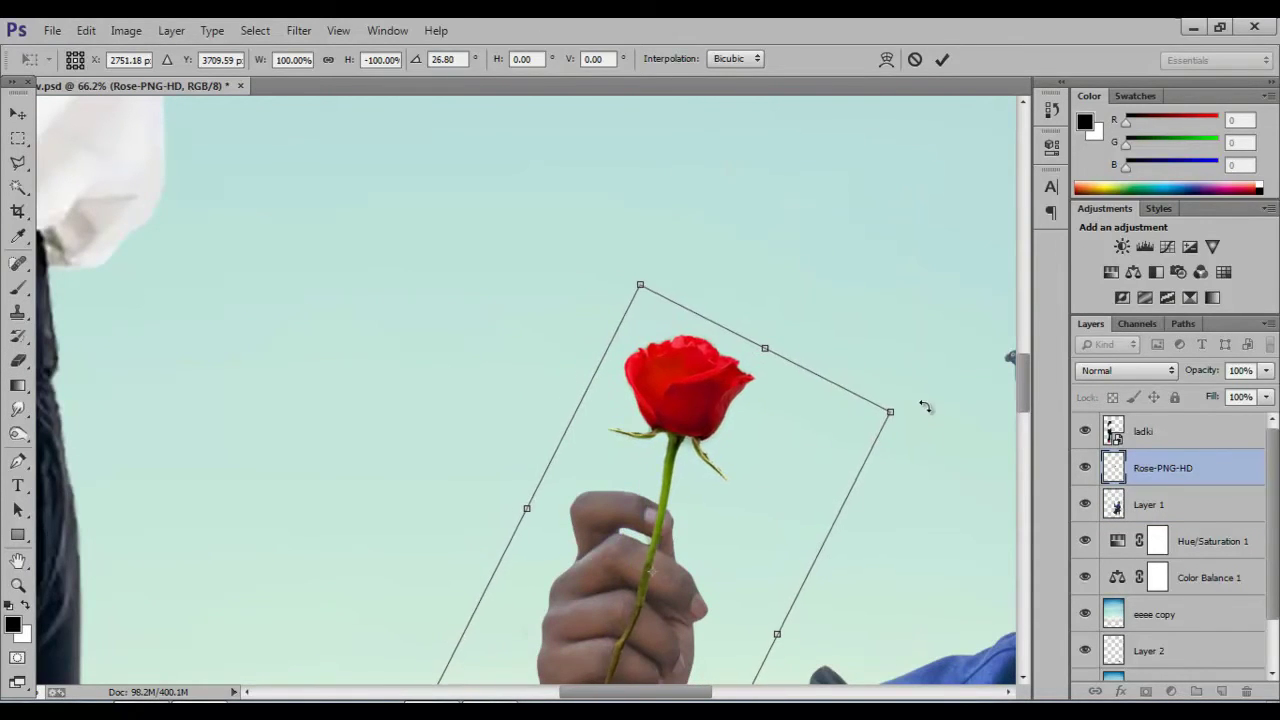
left_click_drag(1024, 388, 1029, 398)
key("Return")
Step: Lower the rose layer to 61% opacity and erase its stem where it crosses the fingers
left_click_drag(1200, 372, 1166, 392)
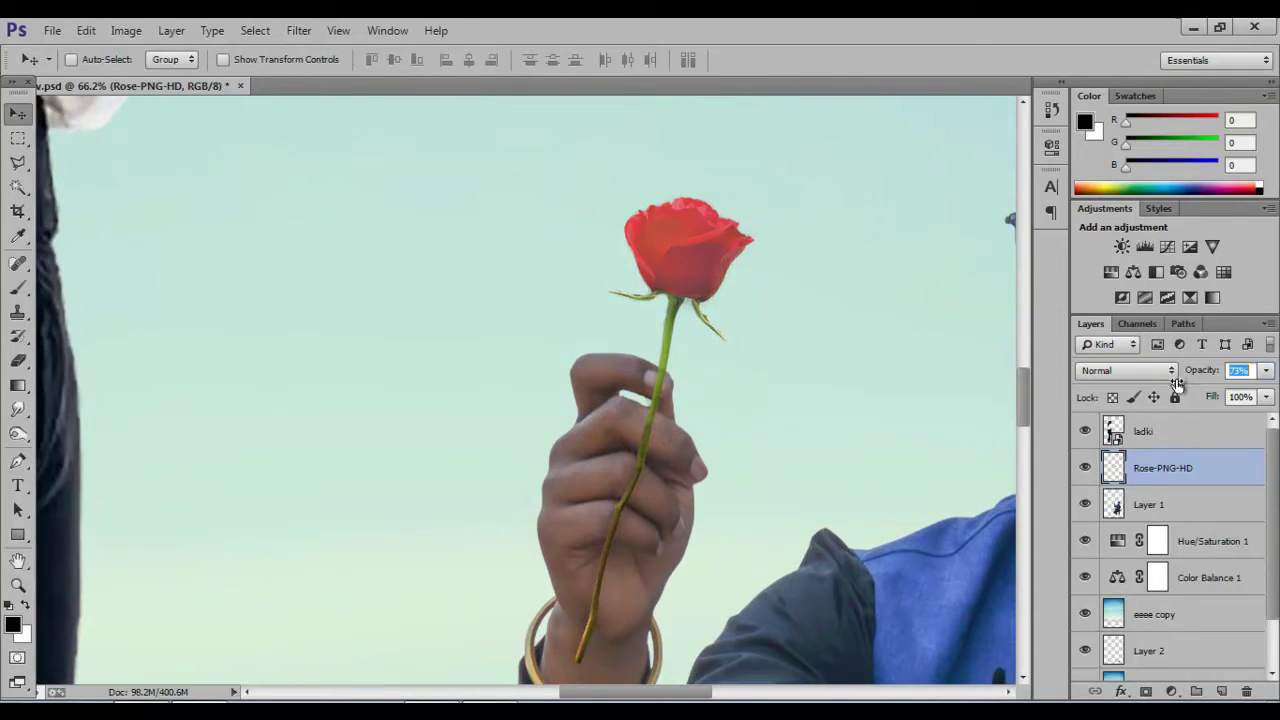
scroll(650, 362, "up", 2)
scroll(652, 362, "up", 2)
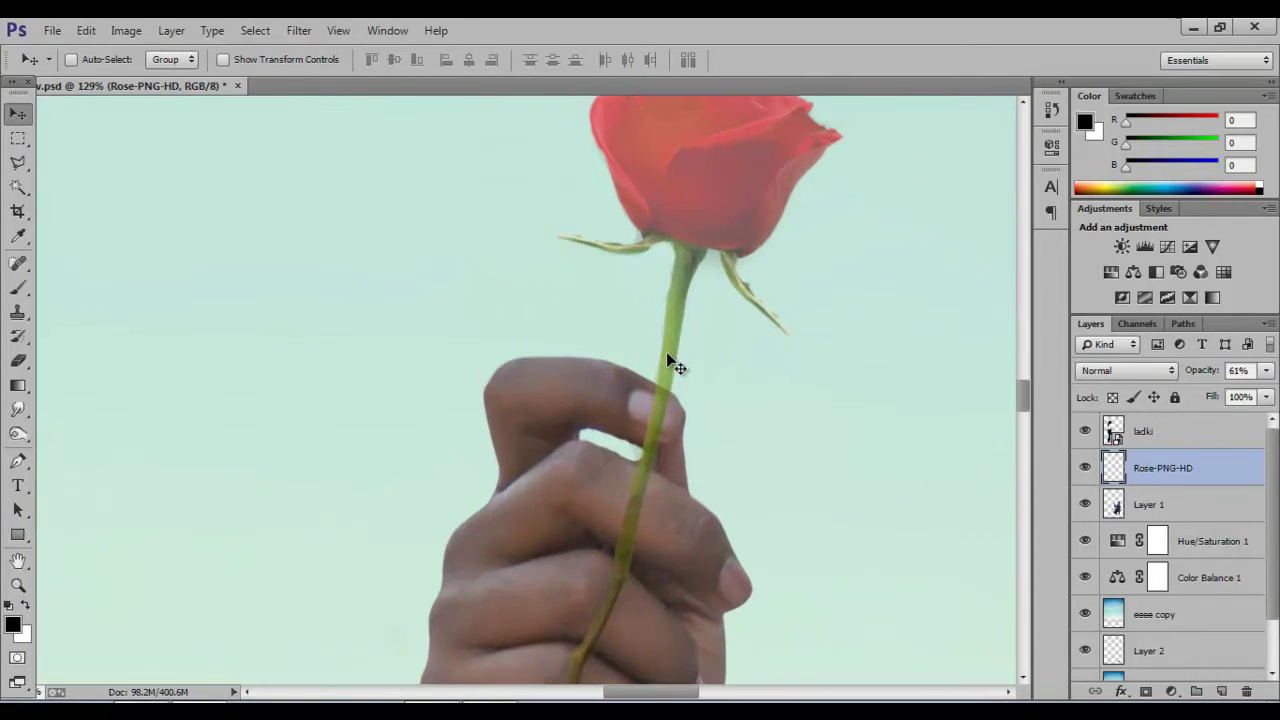
left_click(18, 360)
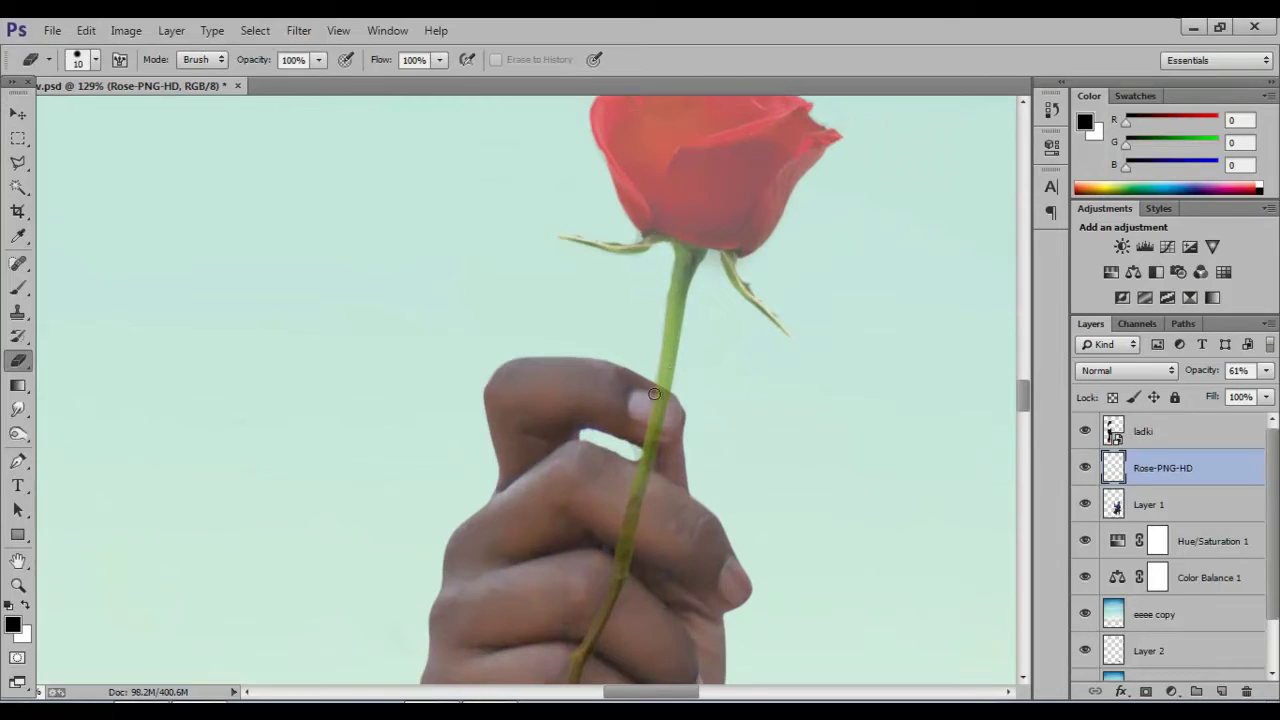
scroll(652, 401, "up", 2)
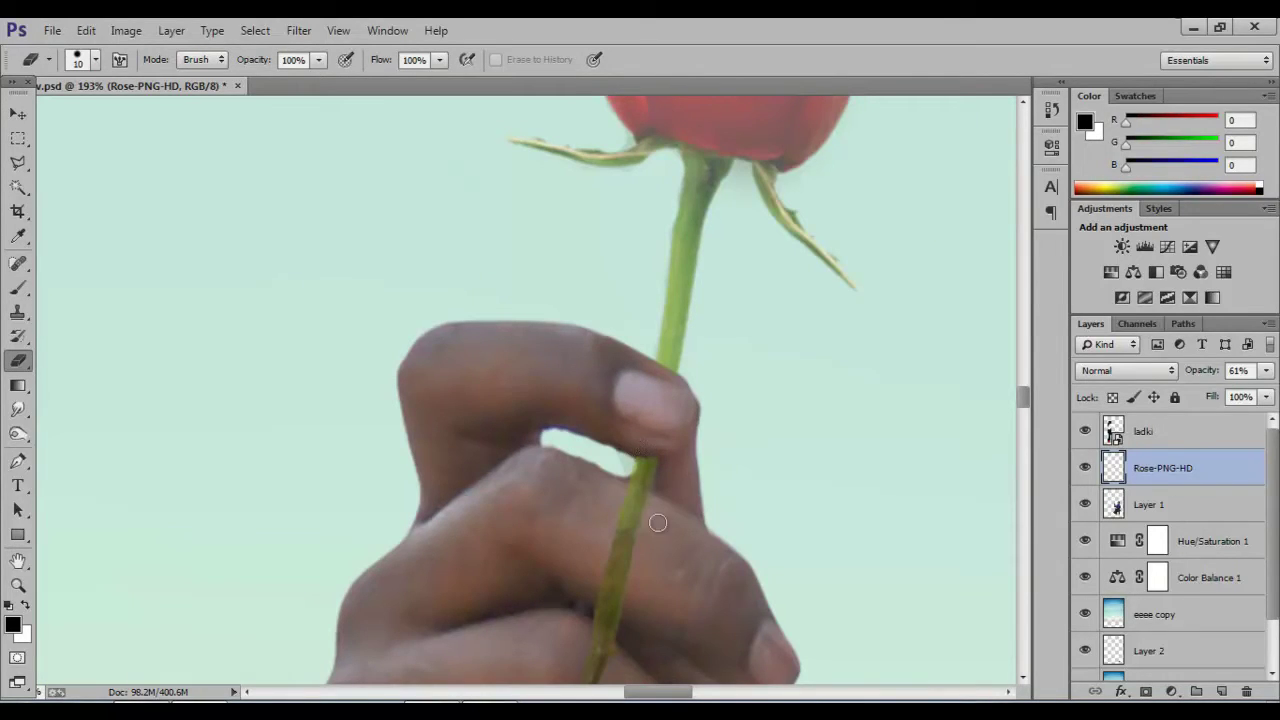
left_click_drag(627, 487, 582, 590)
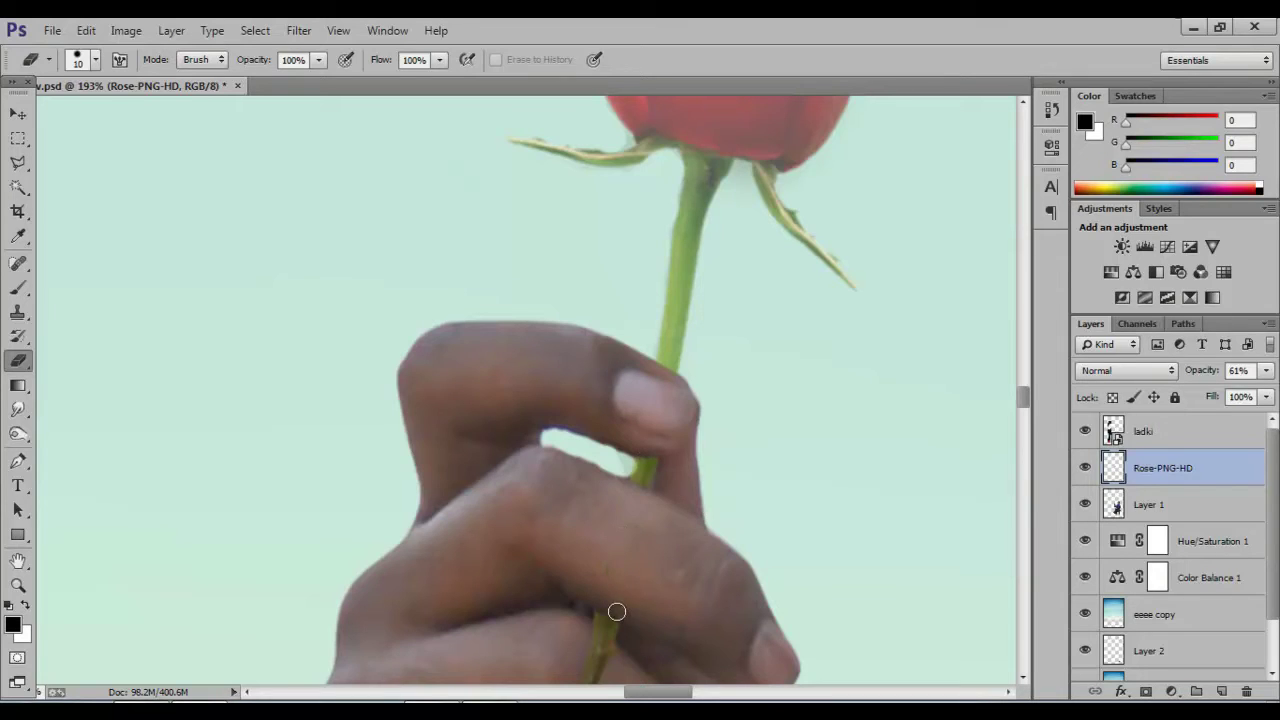
scroll(616, 611, "down", 3)
key("ctrl+z")
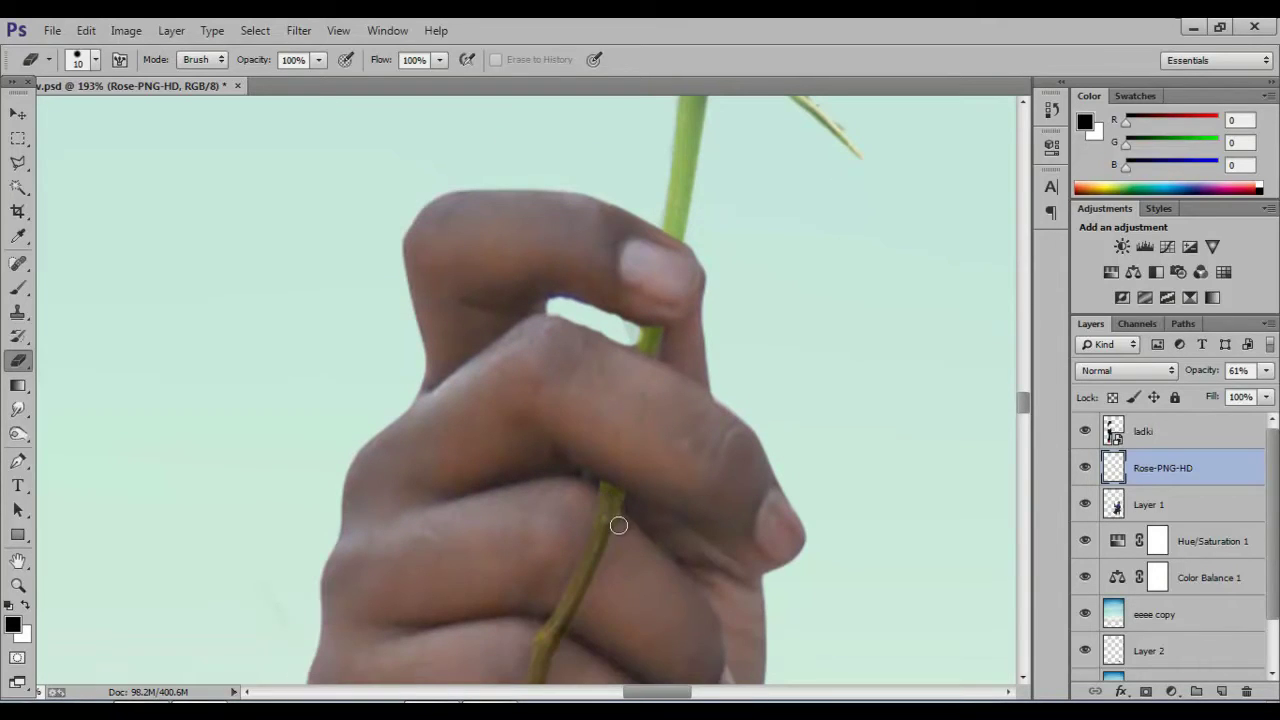
left_click_drag(593, 563, 571, 620)
scroll(589, 477, "down", 1)
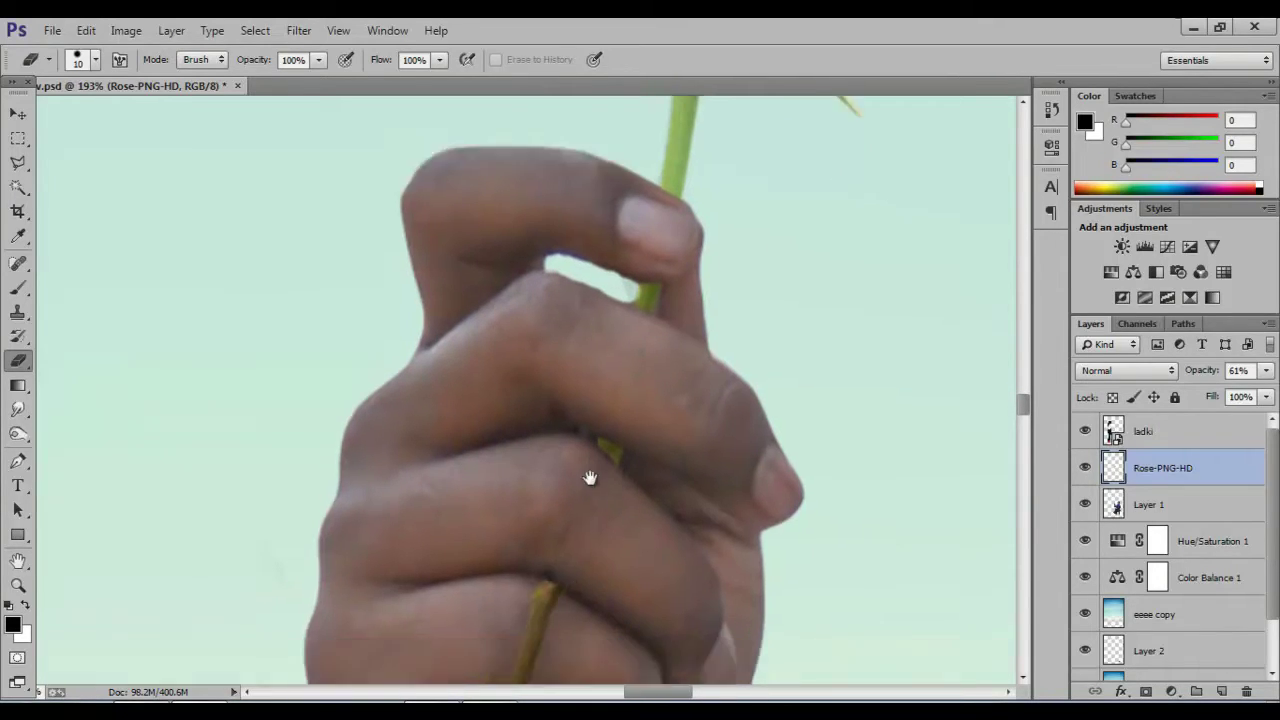
scroll(589, 477, "down", 4)
Step: Reduce the rose layer's opacity further to 38%
left_click_drag(1195, 375, 1172, 375)
scroll(503, 527, "up", 2)
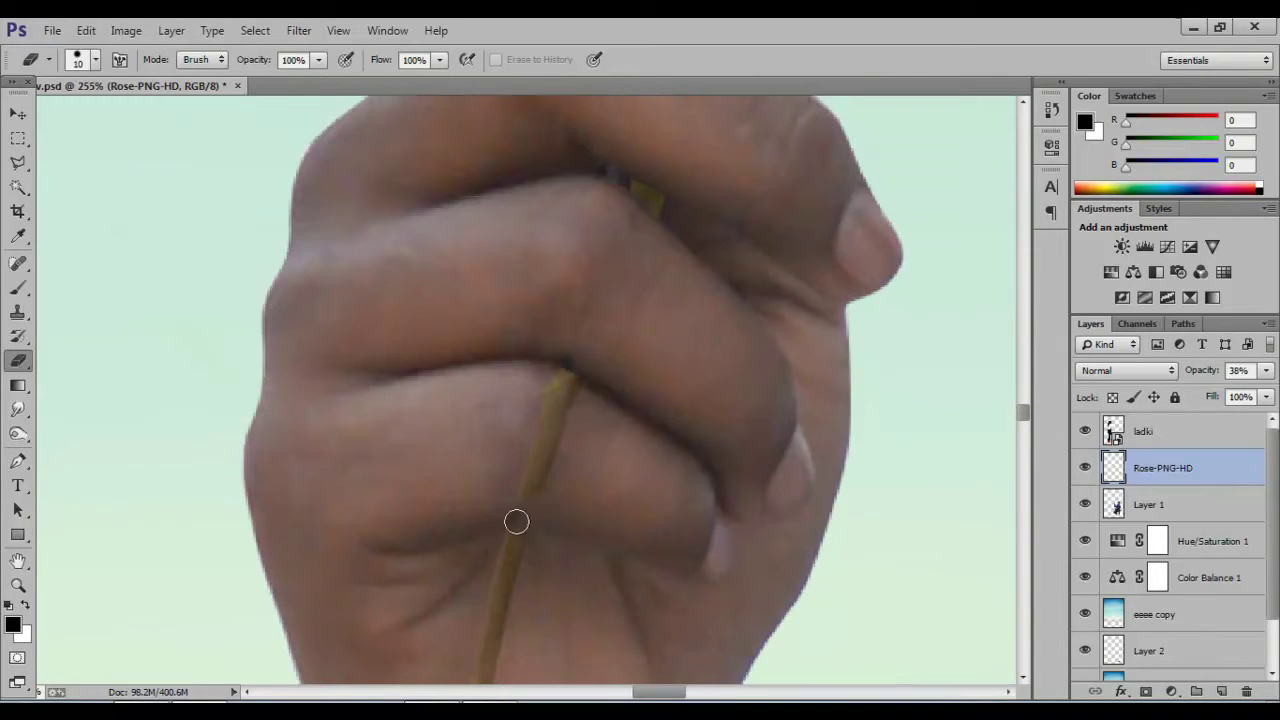
scroll(543, 471, "down", 3)
scroll(652, 337, "up", 2)
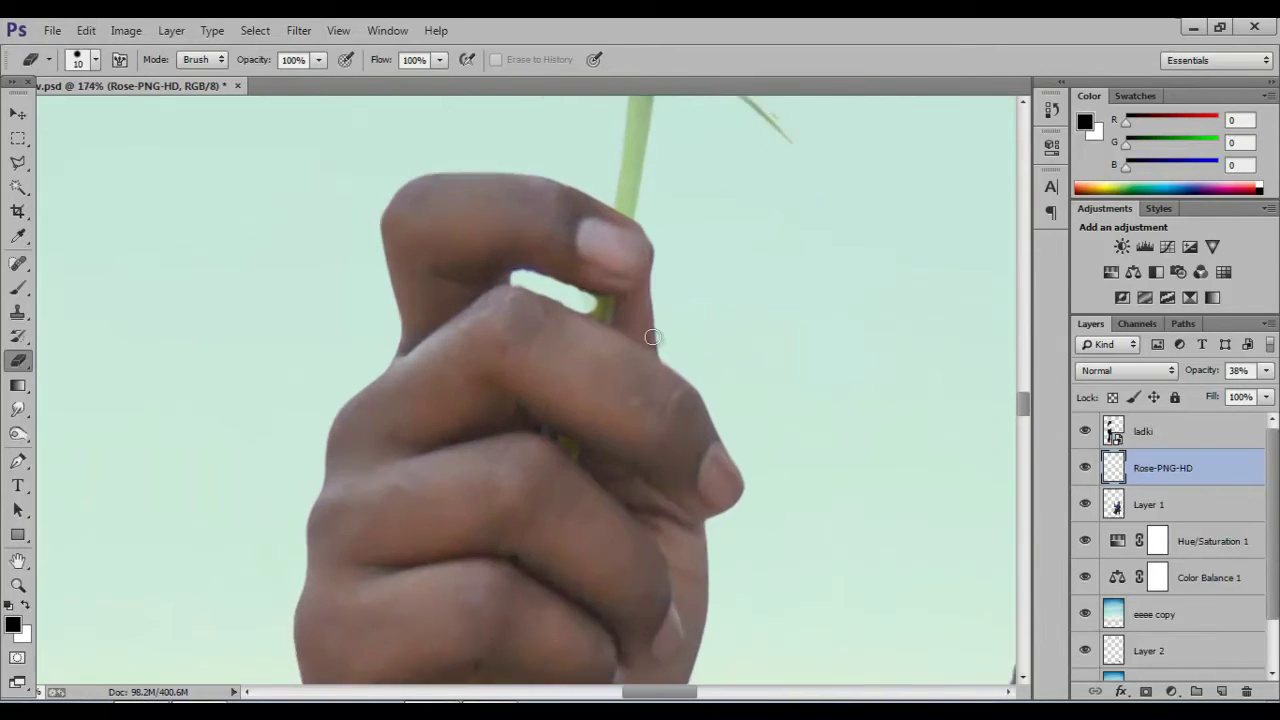
scroll(652, 337, "up", 2)
key("alt+bracketleft")
Step: Clone skin over part of the hand on Layer 1 using 12 px, then 10 px brushes
key("s")
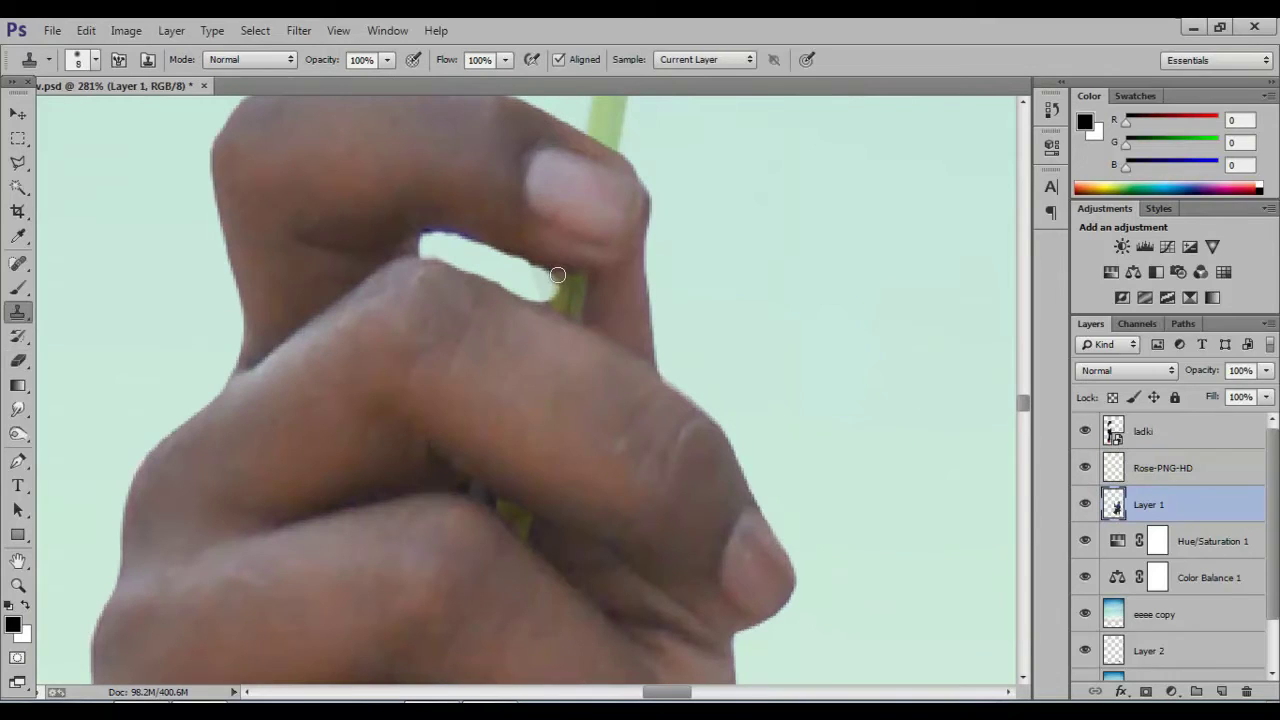
right_click(557, 277)
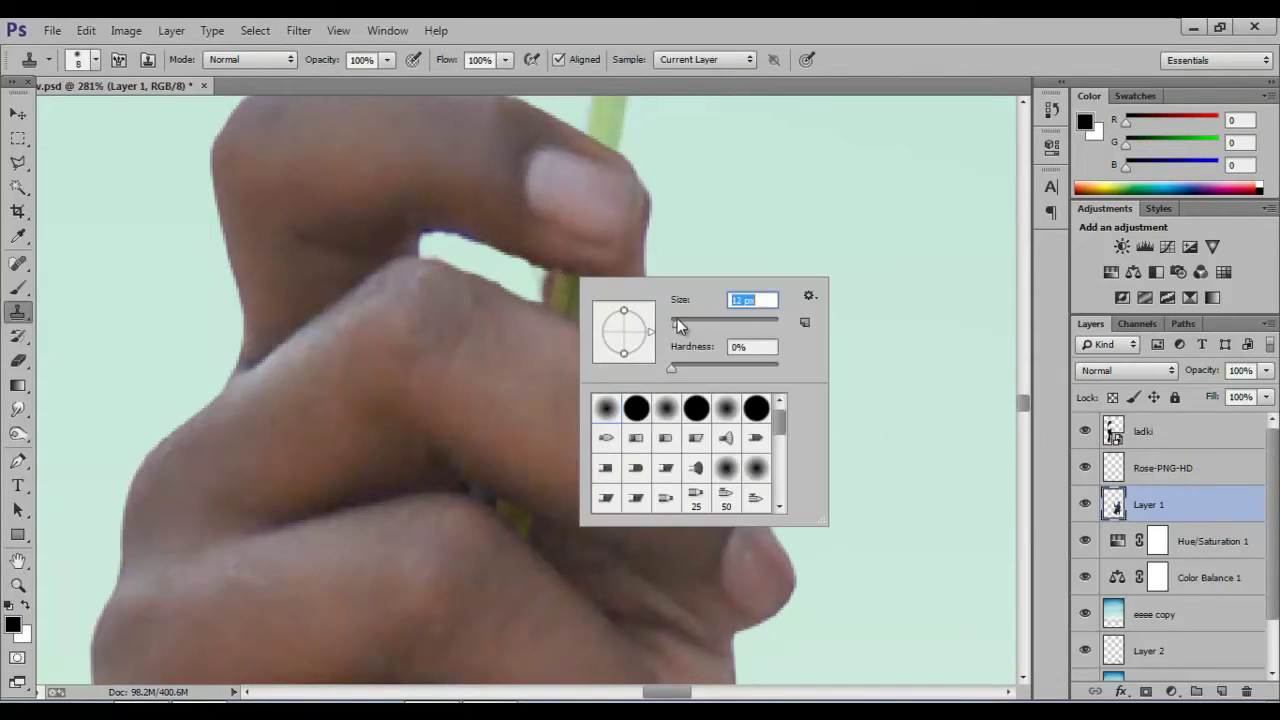
type("12")
key("Return")
right_click(548, 270)
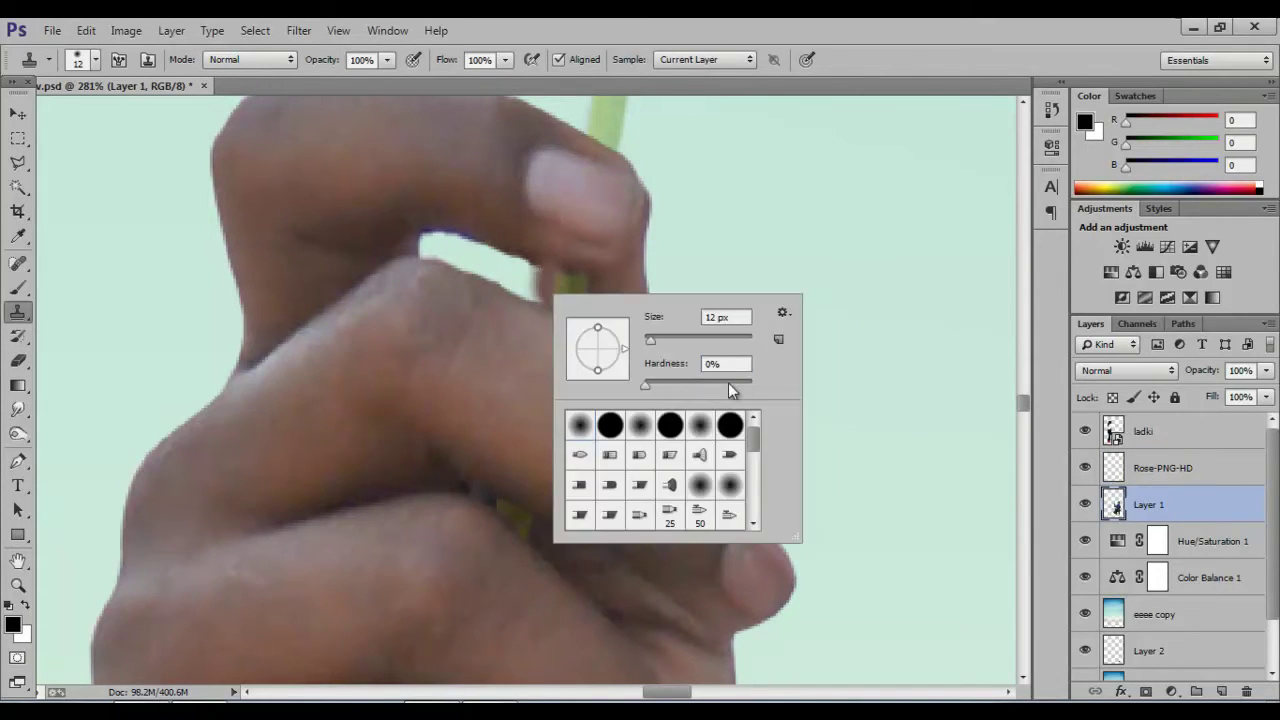
key("Return")
left_click_drag(546, 270, 546, 295)
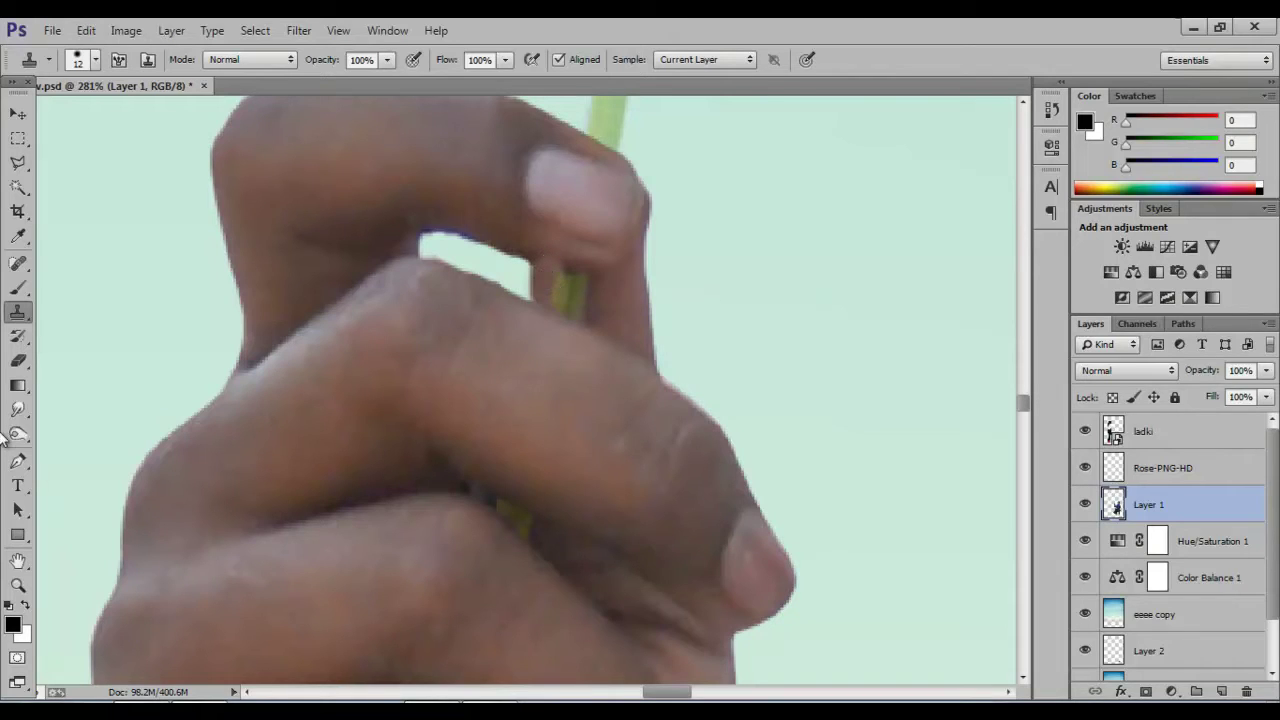
right_click(549, 309)
type("10")
key("Tab")
key("Return")
Step: Select the Rose-PNG-HD layer and set up the Dodge tool with a 47 px brush
key("v")
scroll(562, 230, "down", 3)
scroll(562, 230, "down", 3)
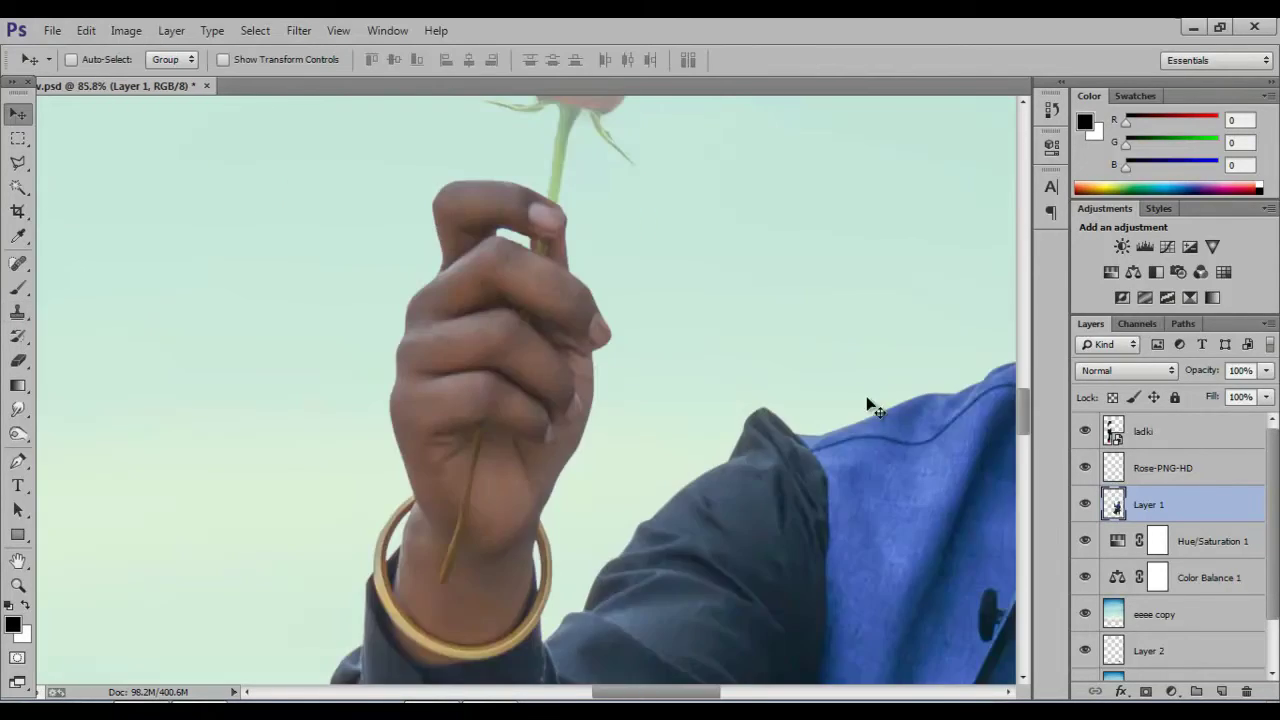
left_click(1163, 468)
key("o")
scroll(610, 195, "up", 2)
scroll(610, 195, "up", 1)
right_click(500, 262)
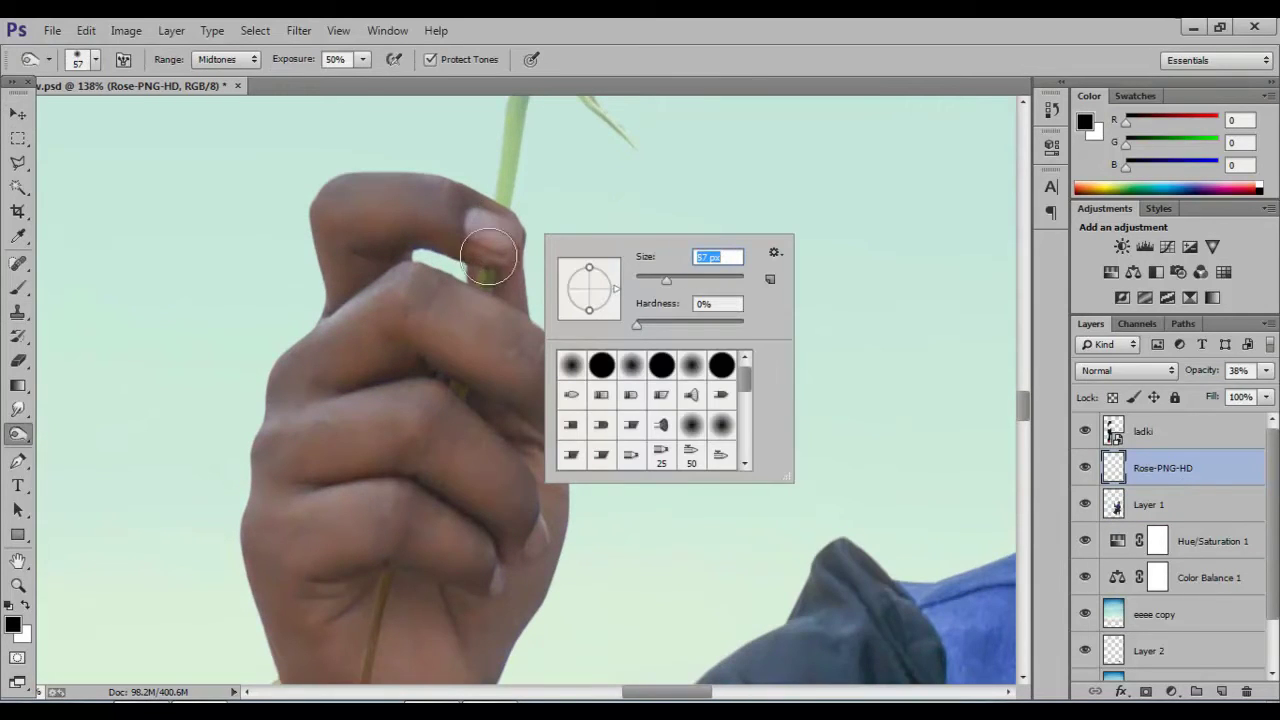
key("Return")
right_click(551, 251)
type("47")
key("Return")
key("0")
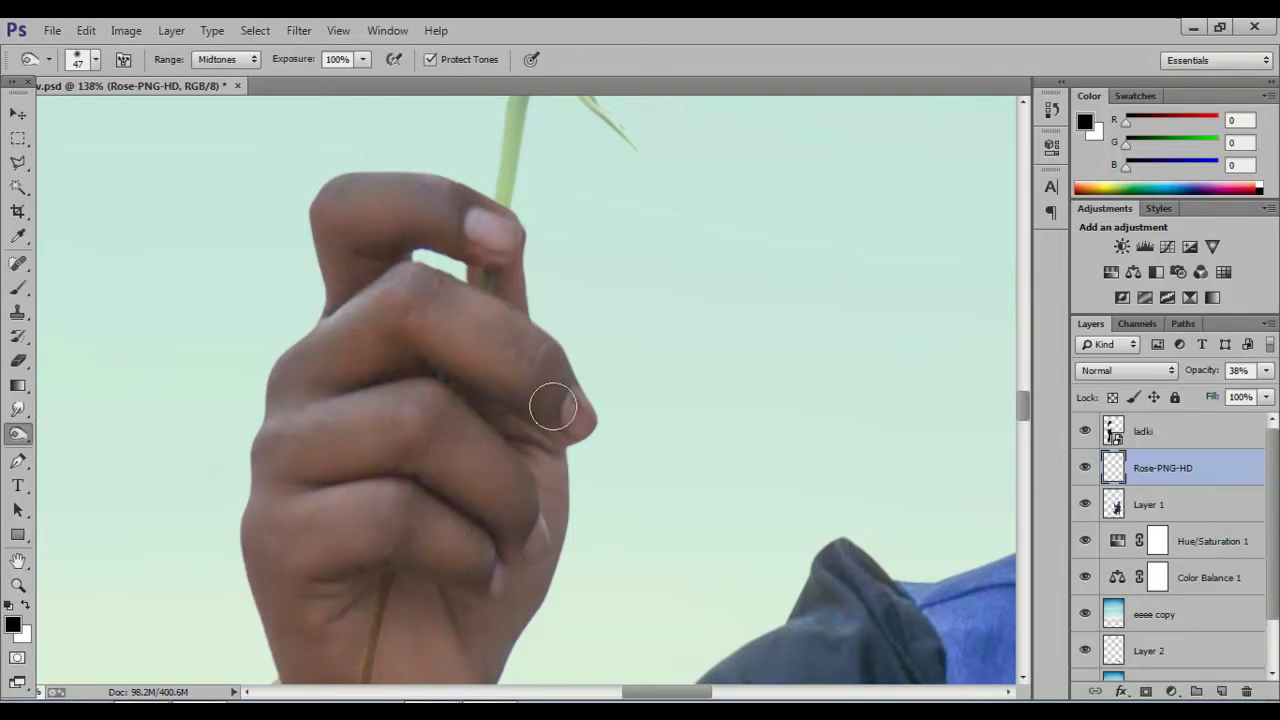
Step: Restore Rose-PNG-HD to 100% opacity and set the toning exposure to 55%
key("0")
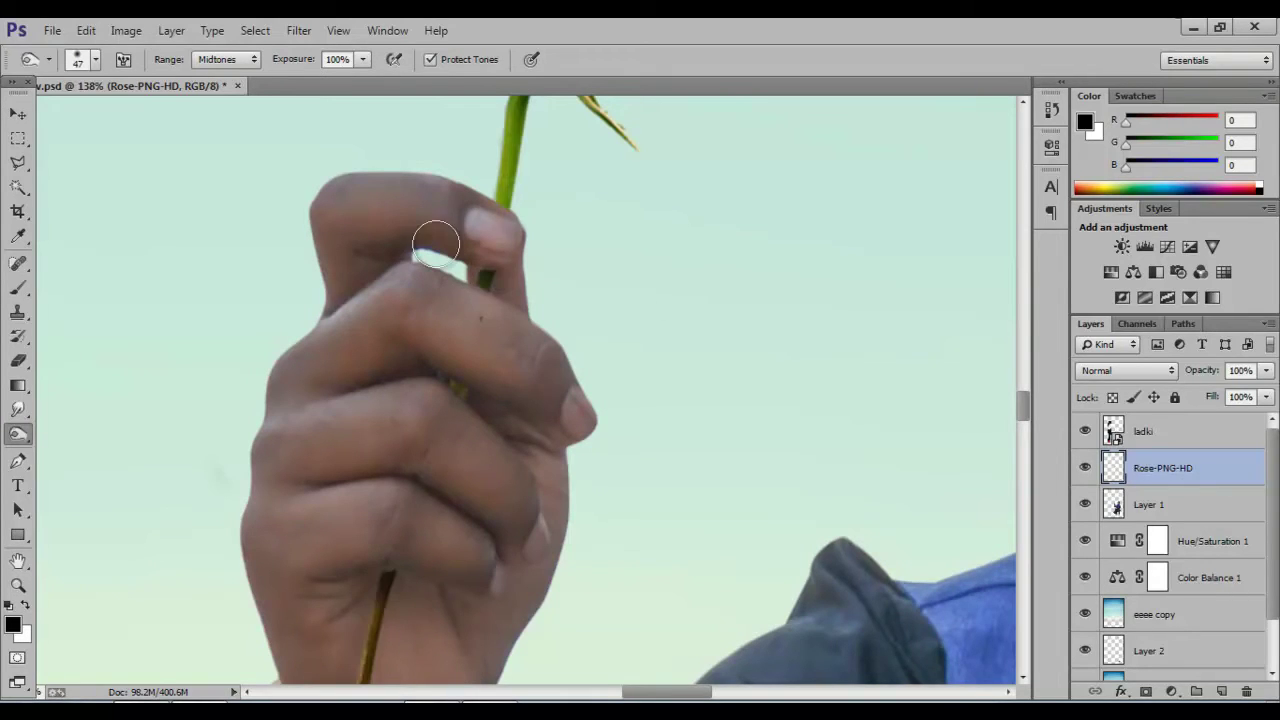
scroll(514, 177, "down", 3)
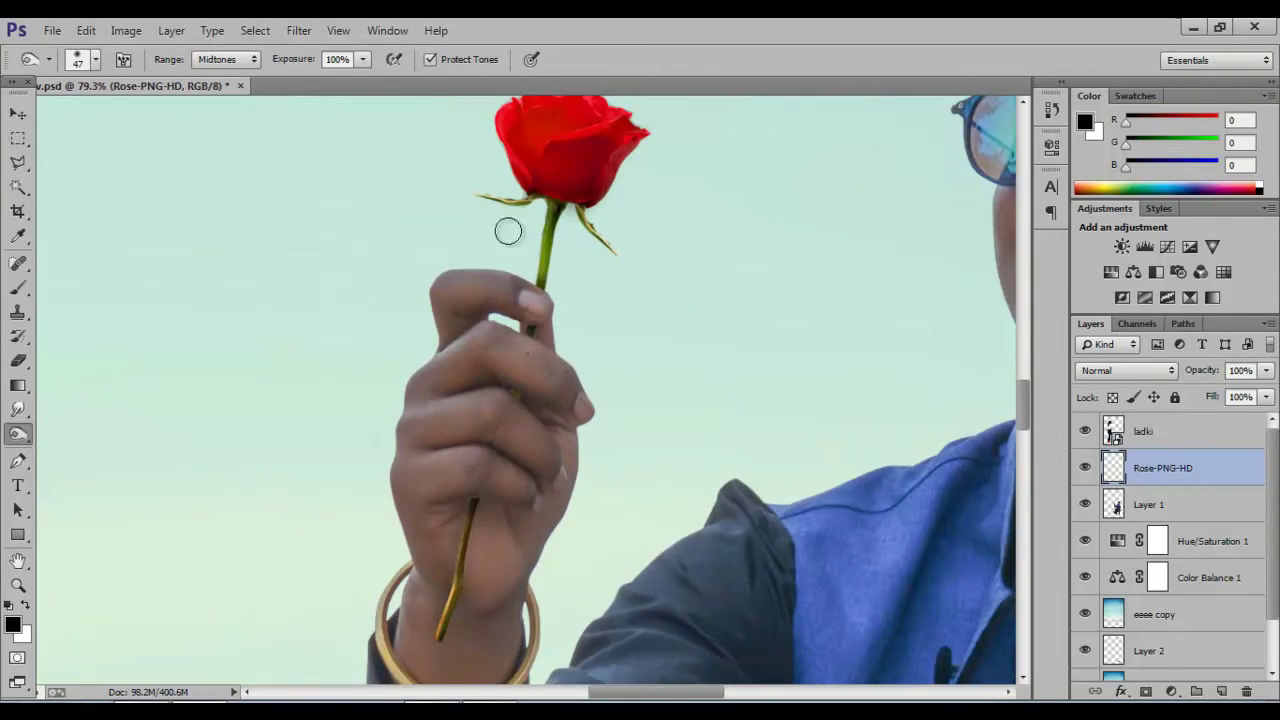
key("5")
key("5")
scroll(571, 531, "down", 1)
scroll(575, 535, "down", 1)
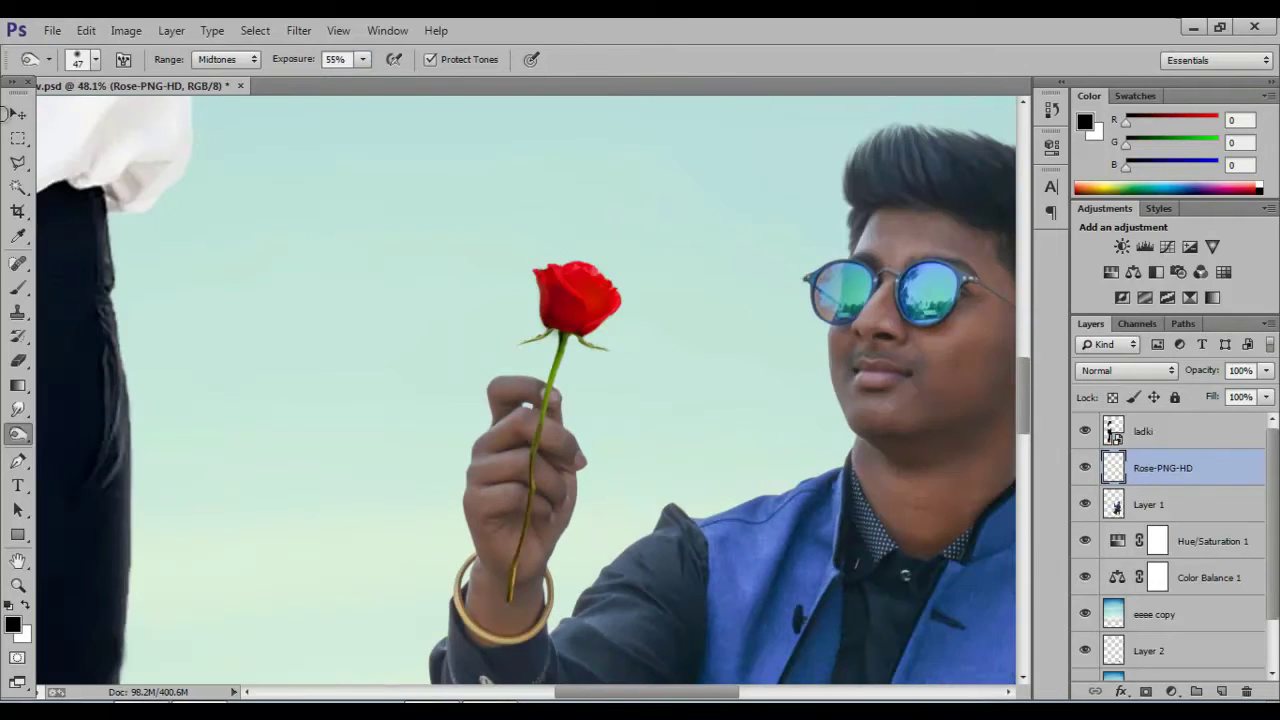
key("v")
scroll(745, 400, "down", 7)
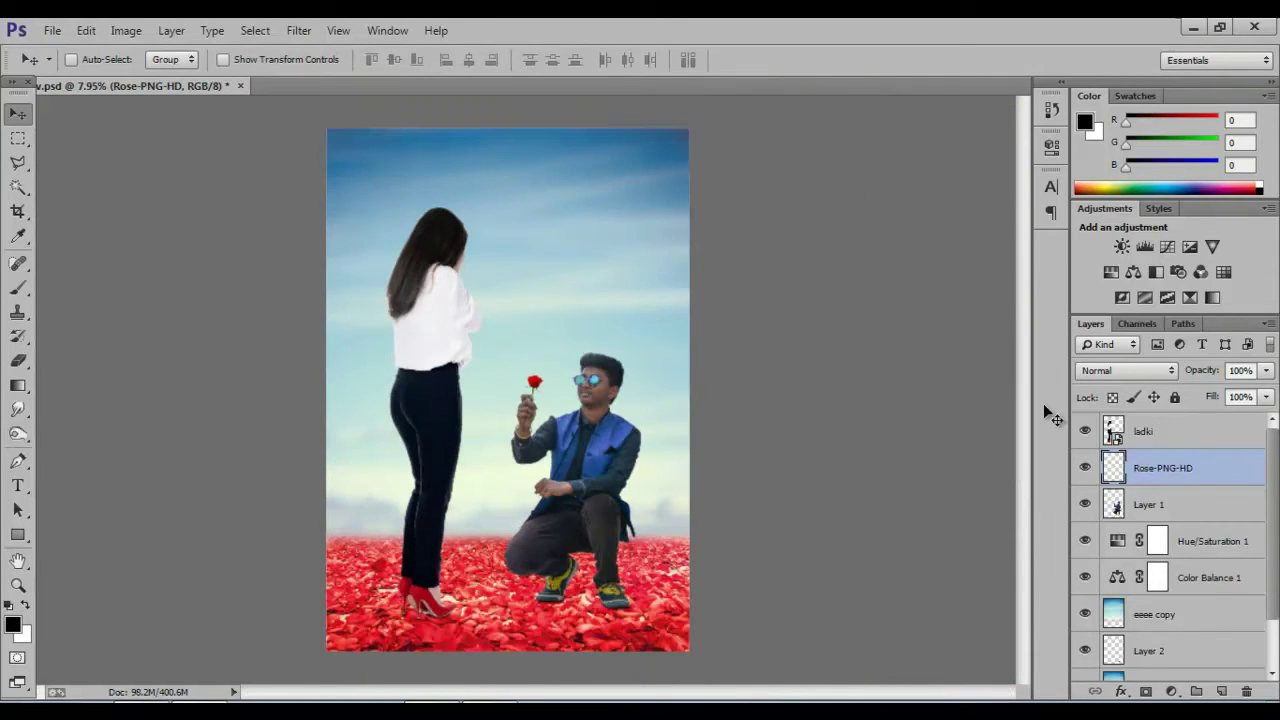
Step: Select every layer down to Layer 0 and merge them into one ladki layer
key("ctrl+0")
scroll(1200, 600, "down", 1)
left_click(1200, 614, "shift")
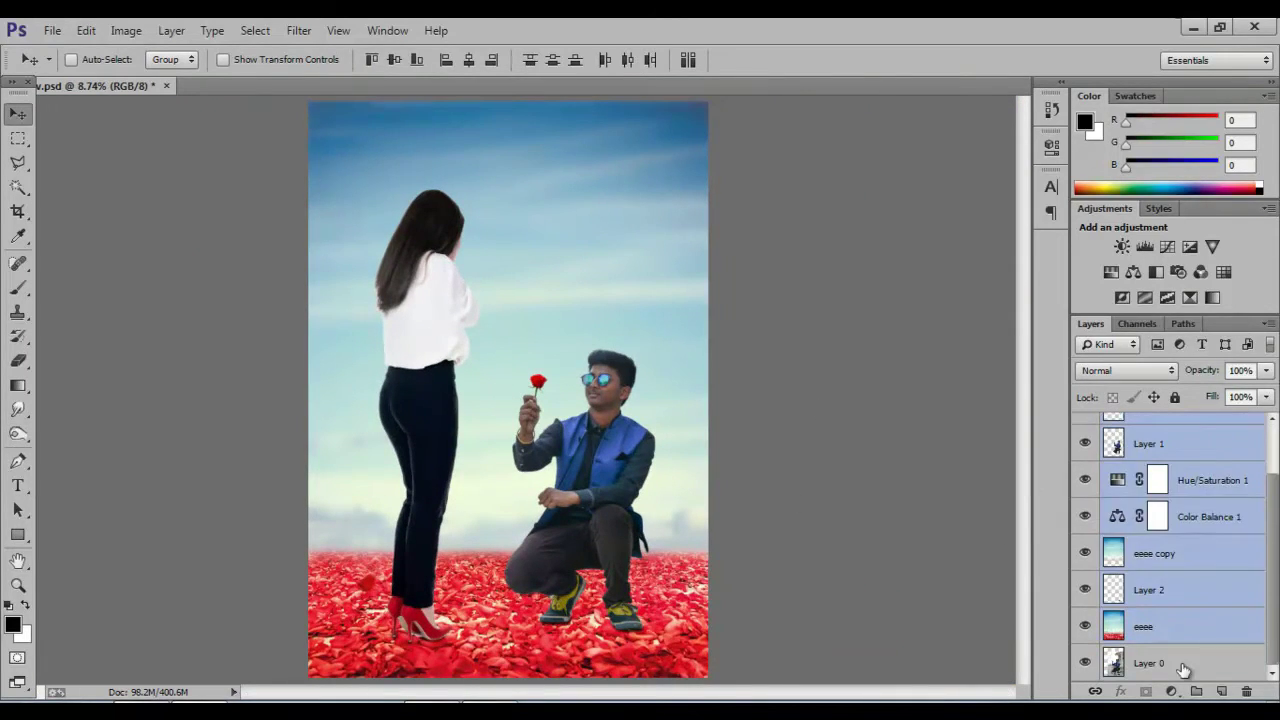
left_click(1183, 663, "shift")
right_click(1183, 663)
left_click(1100, 512)
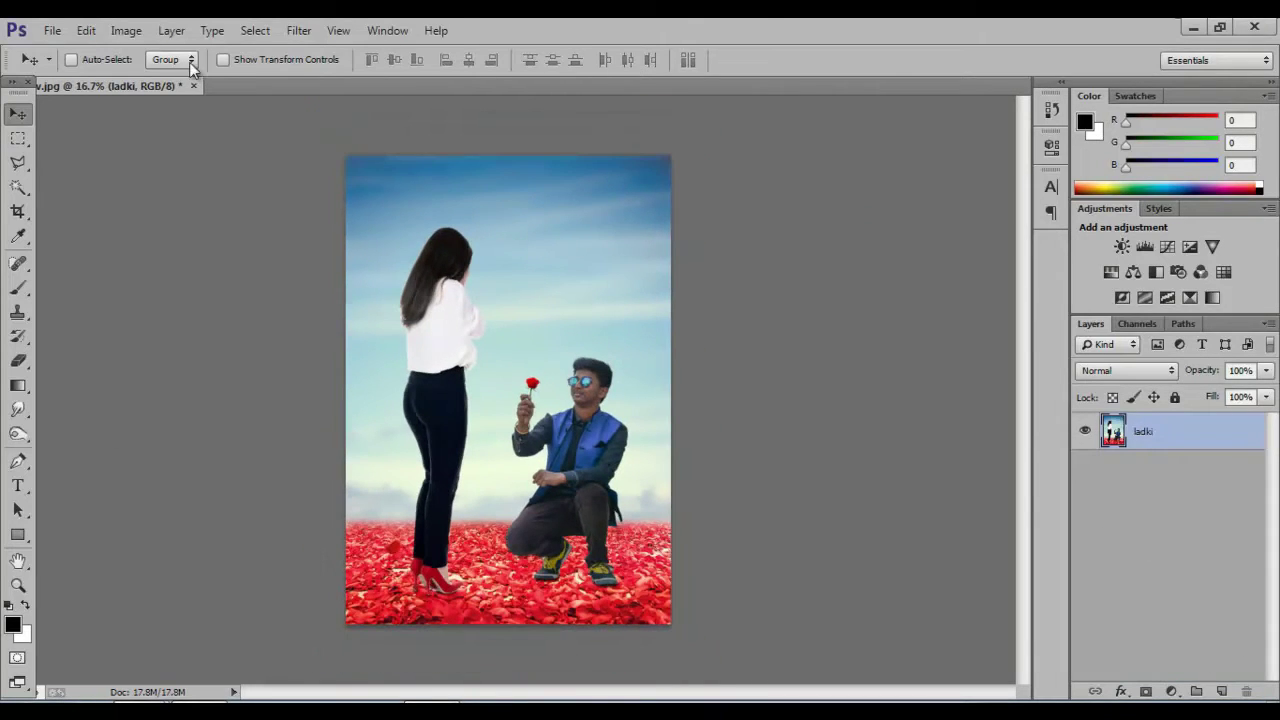
left_click(299, 30)
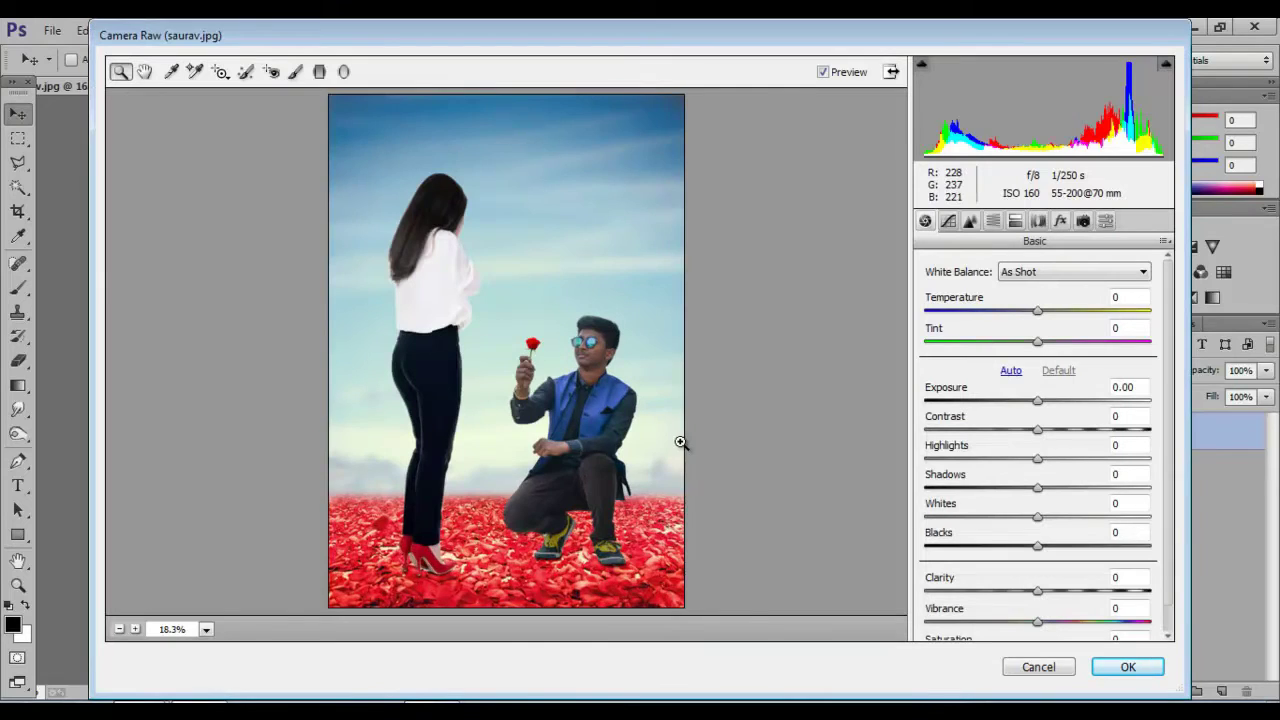
Step: Brush +0.60 exposure over the man's face and hand, with Temperature +33 and Tint -7
left_click(680, 443)
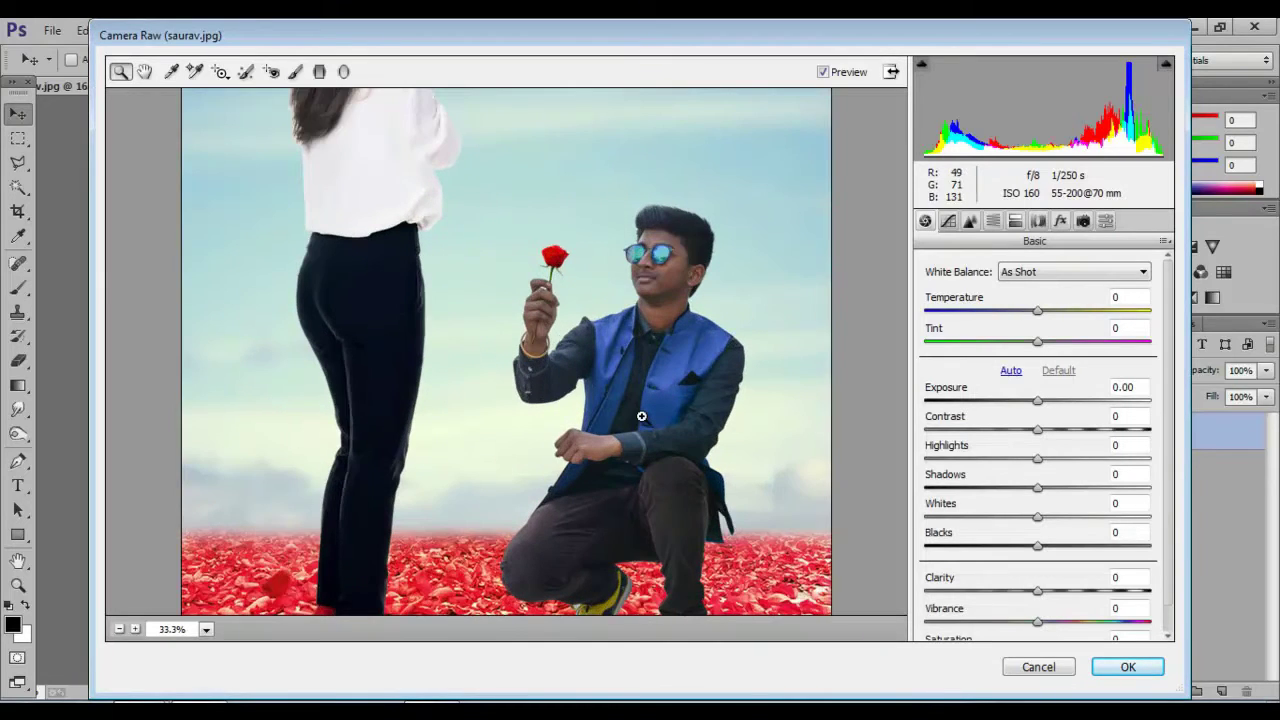
left_click(694, 380)
left_click(295, 71)
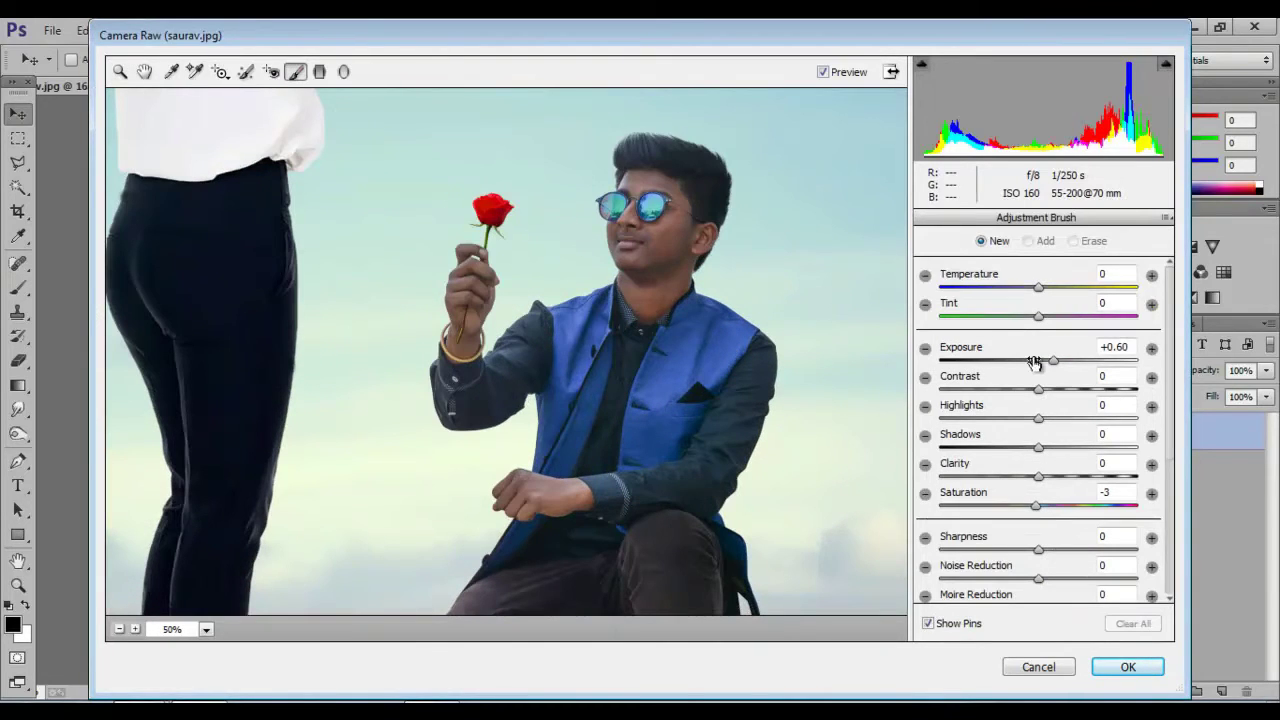
left_click_drag(652, 205, 676, 266)
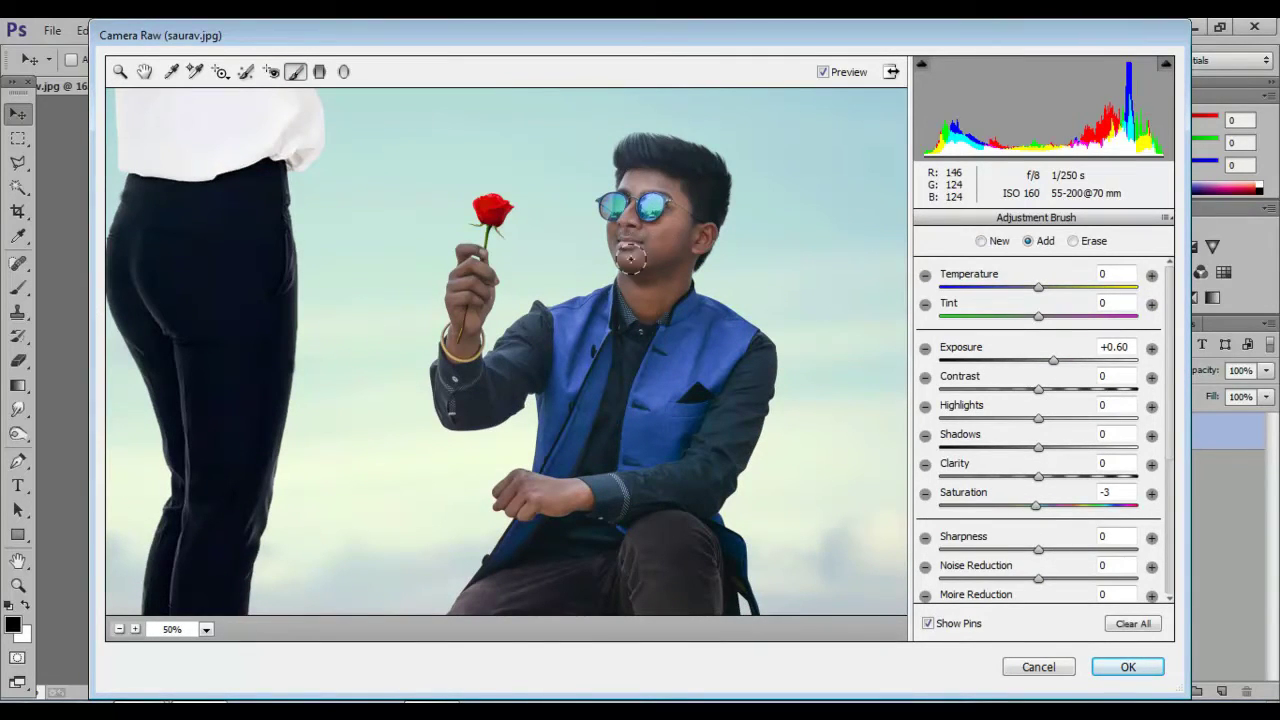
left_click_drag(466, 251, 462, 337)
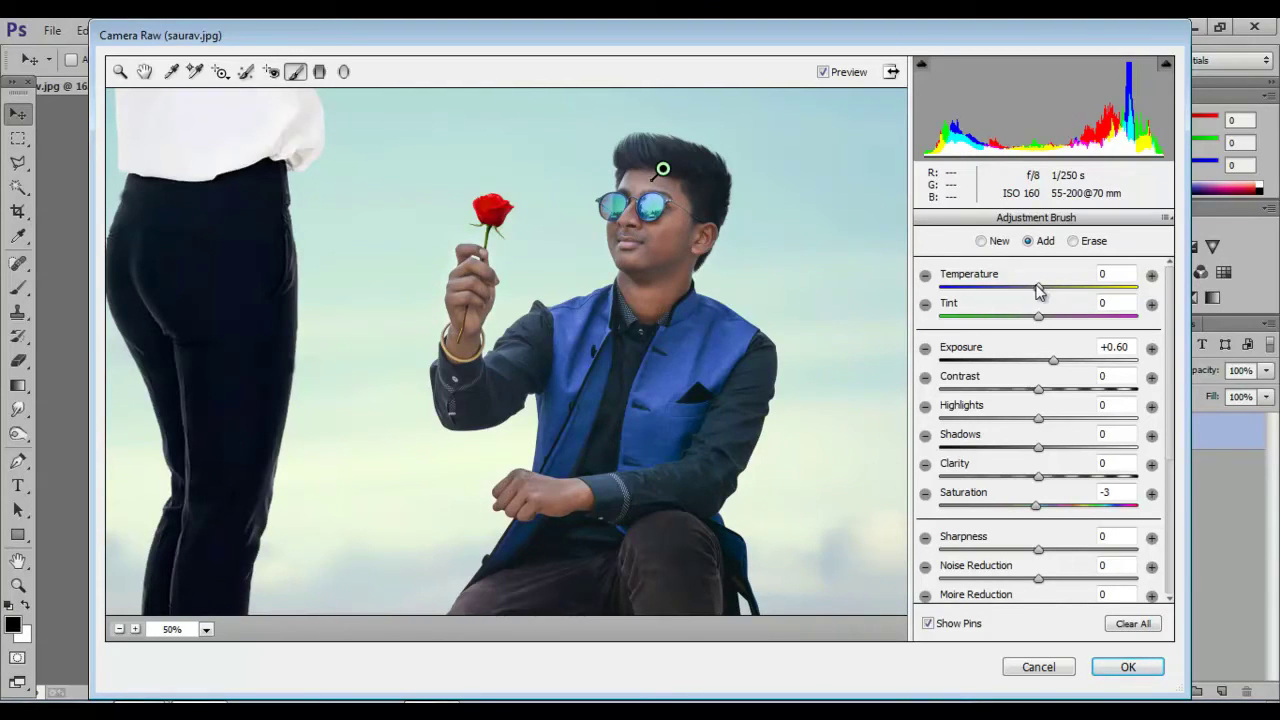
left_click_drag(1038, 288, 1061, 290)
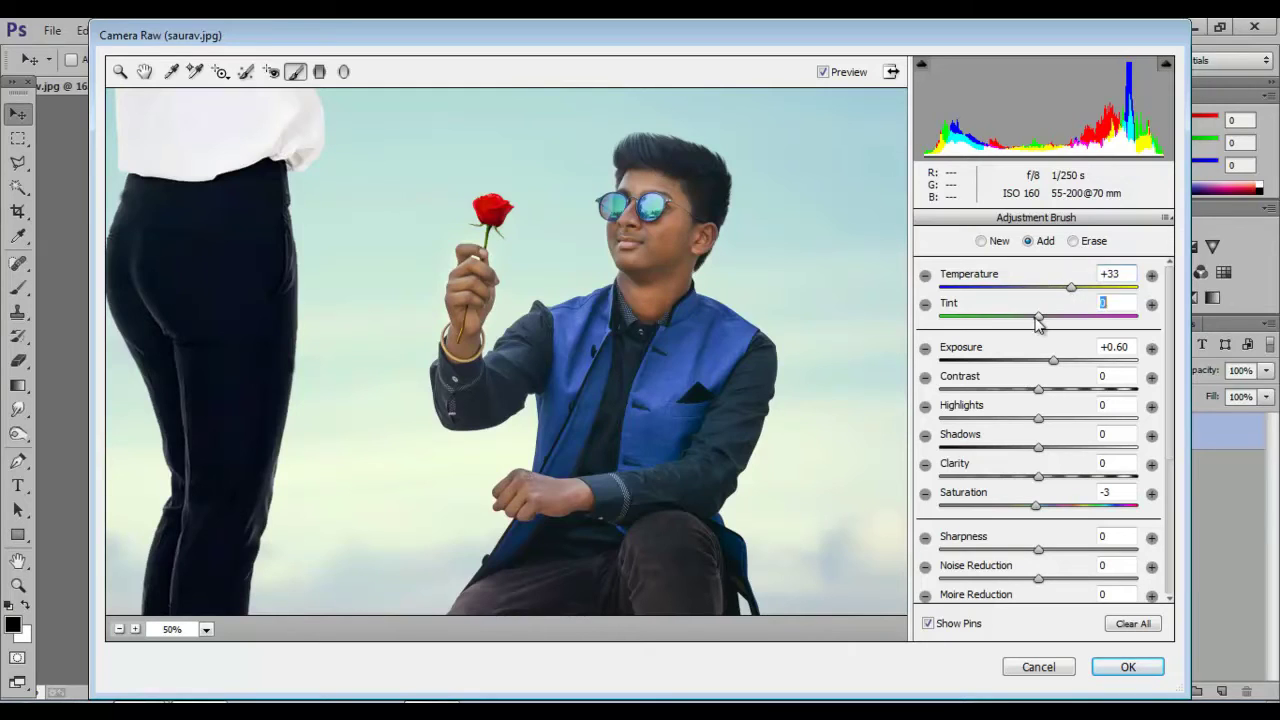
left_click_drag(1038, 316, 1032, 316)
key("ctrl+0")
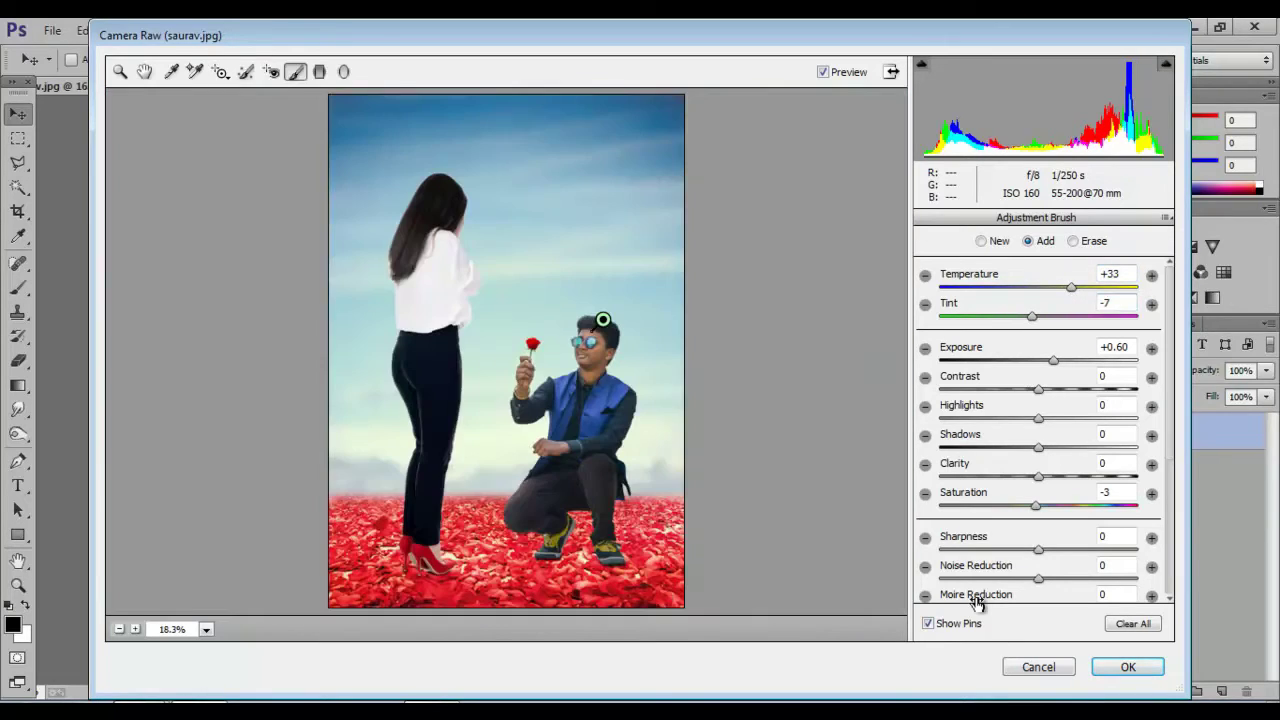
Step: Raise Shadows and Clarity to +25 in the Camera Raw Basic panel
key("h")
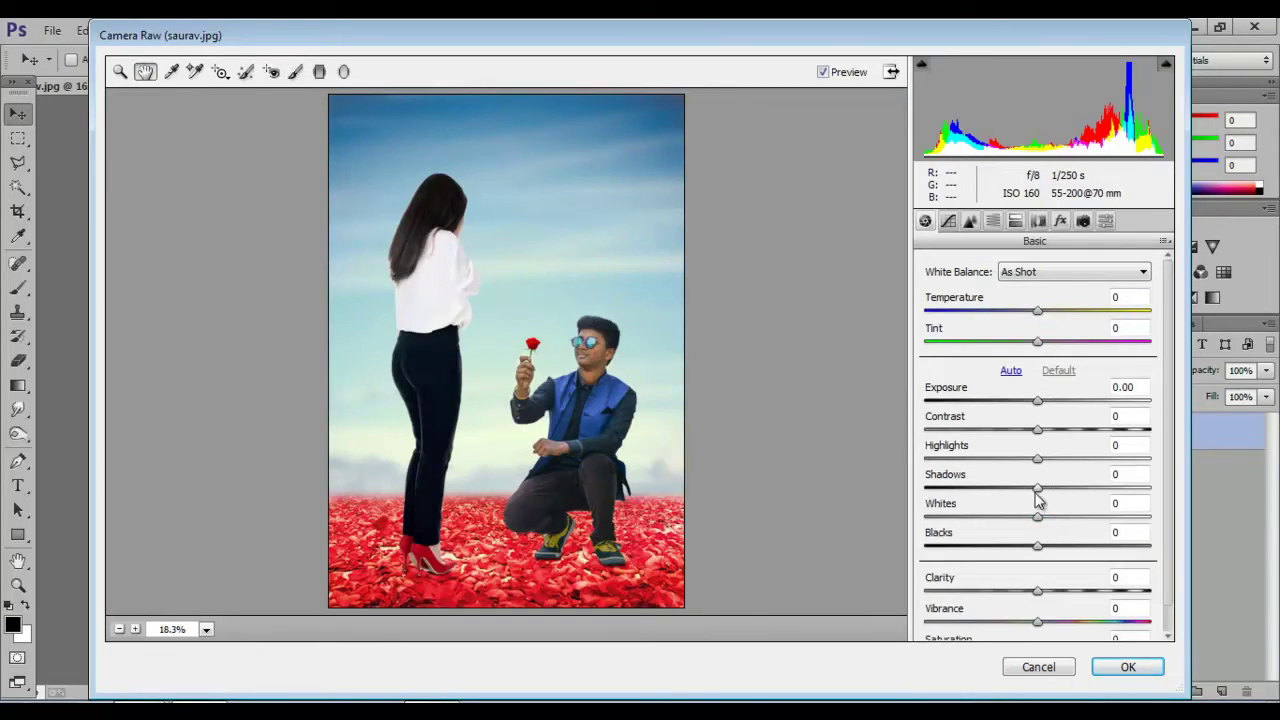
left_click_drag(1037, 488, 1065, 488)
mouse_move(1037, 590)
left_mouse_down()
mouse_move(1080, 590)
mouse_move(1065, 590)
mouse_move(1064, 628)
left_mouse_up()
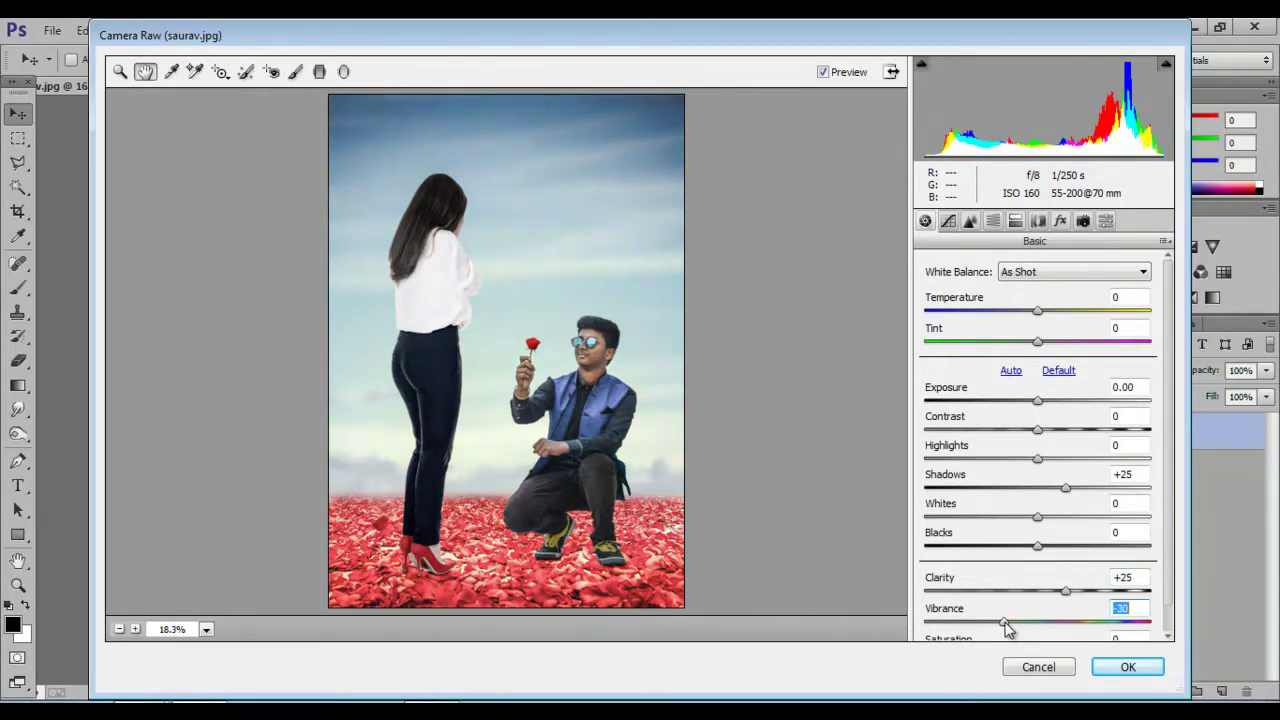
Step: Set Aquas saturation to -30 and Blues to +36, then apply Camera Raw
left_click(992, 221)
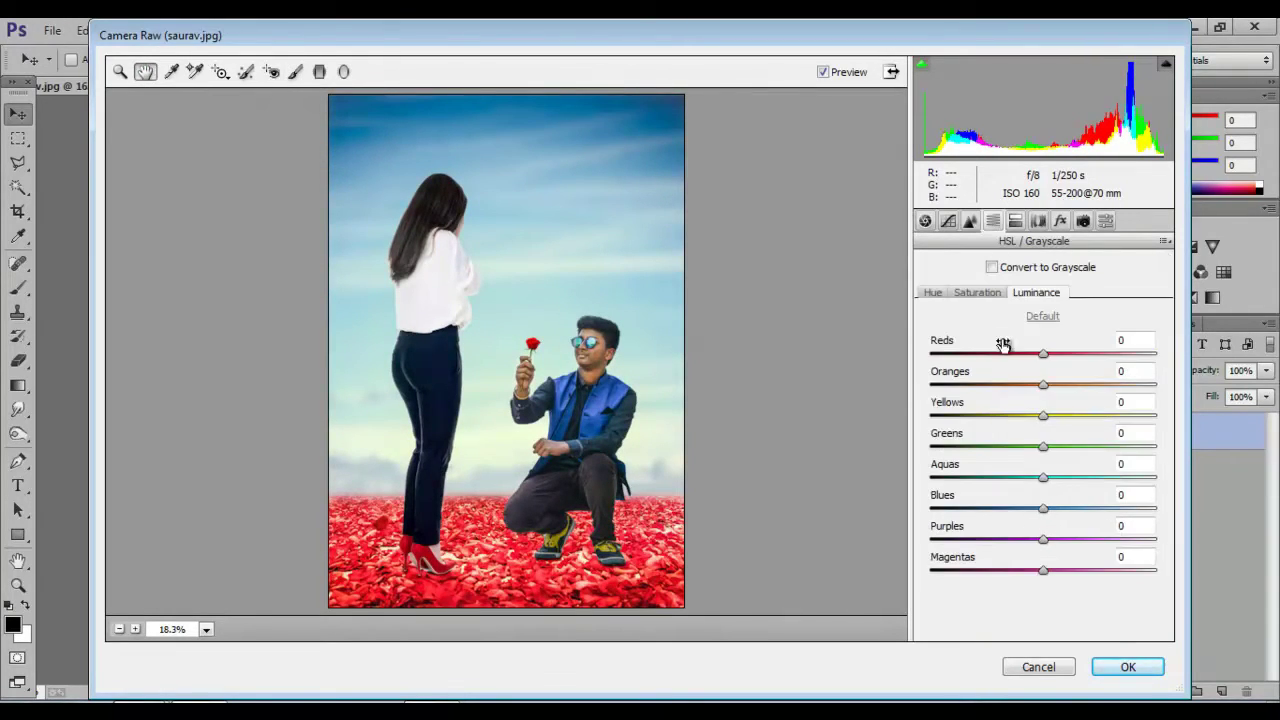
left_click(977, 292)
mouse_move(1043, 477)
left_mouse_down()
mouse_move(1009, 477)
mouse_move(1090, 510)
mouse_move(1000, 525)
mouse_move(1092, 535)
left_mouse_up()
left_click(1044, 509)
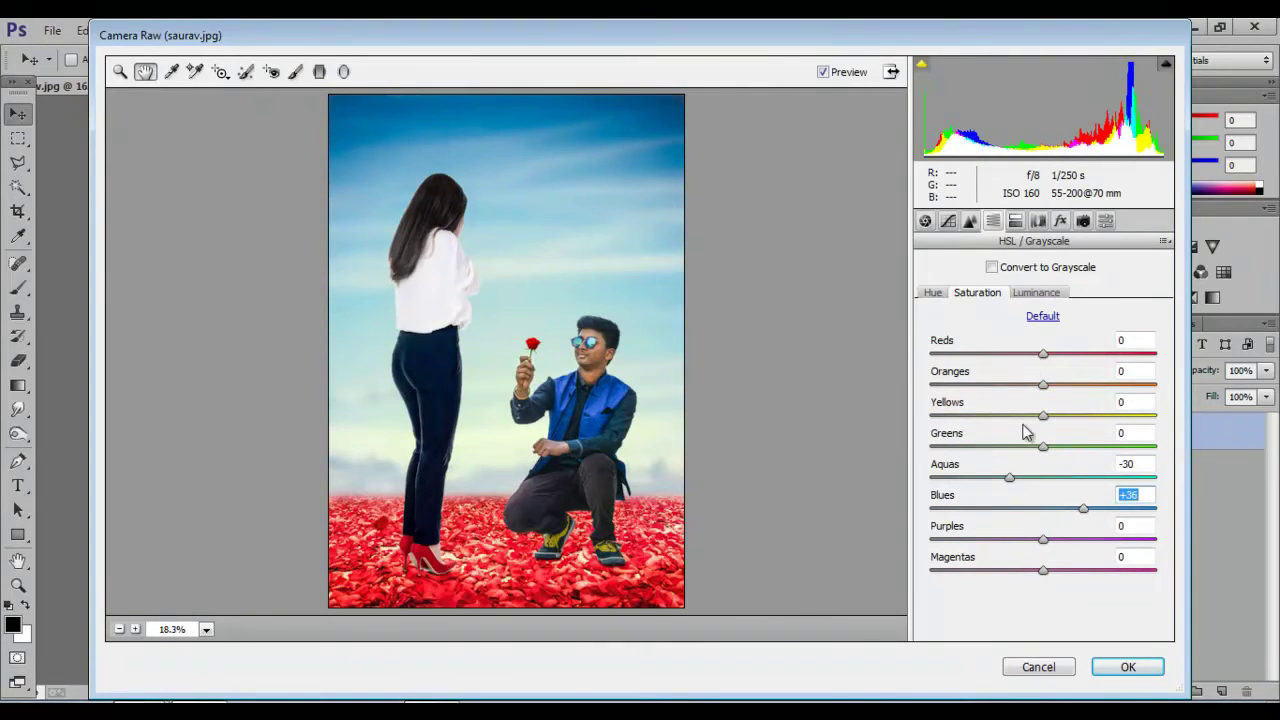
left_click(1128, 667)
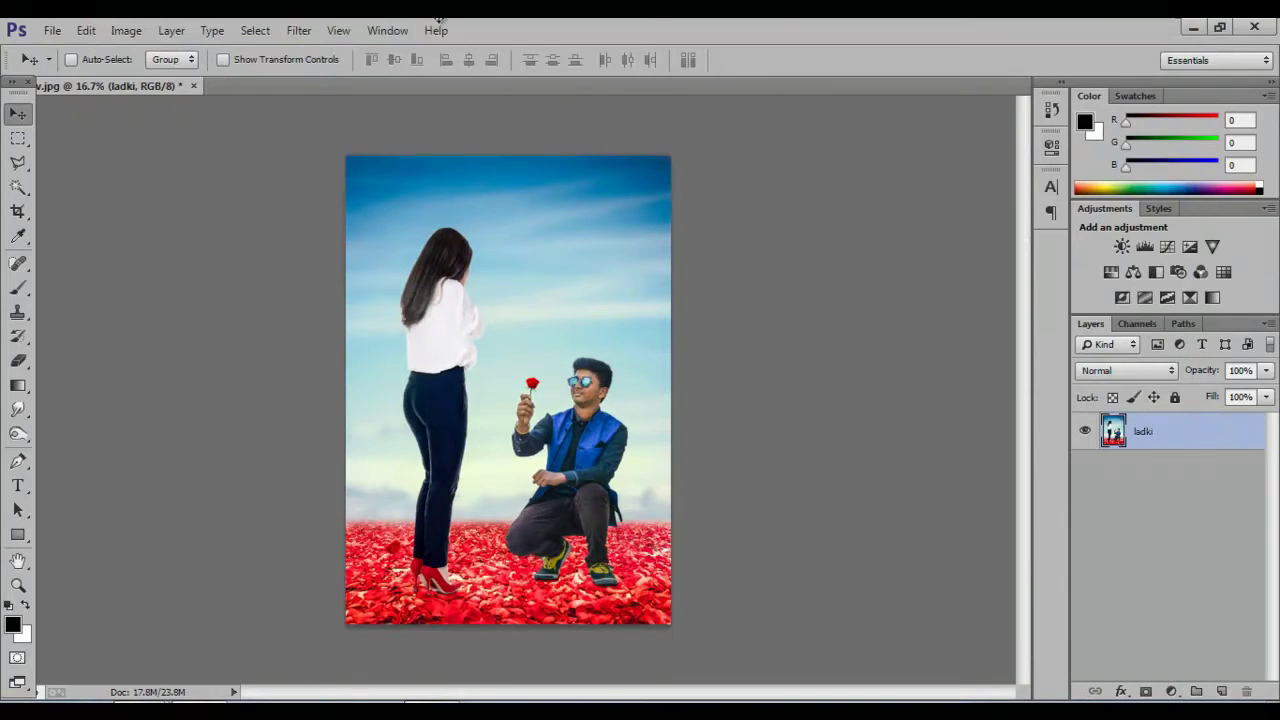
left_click(298, 30)
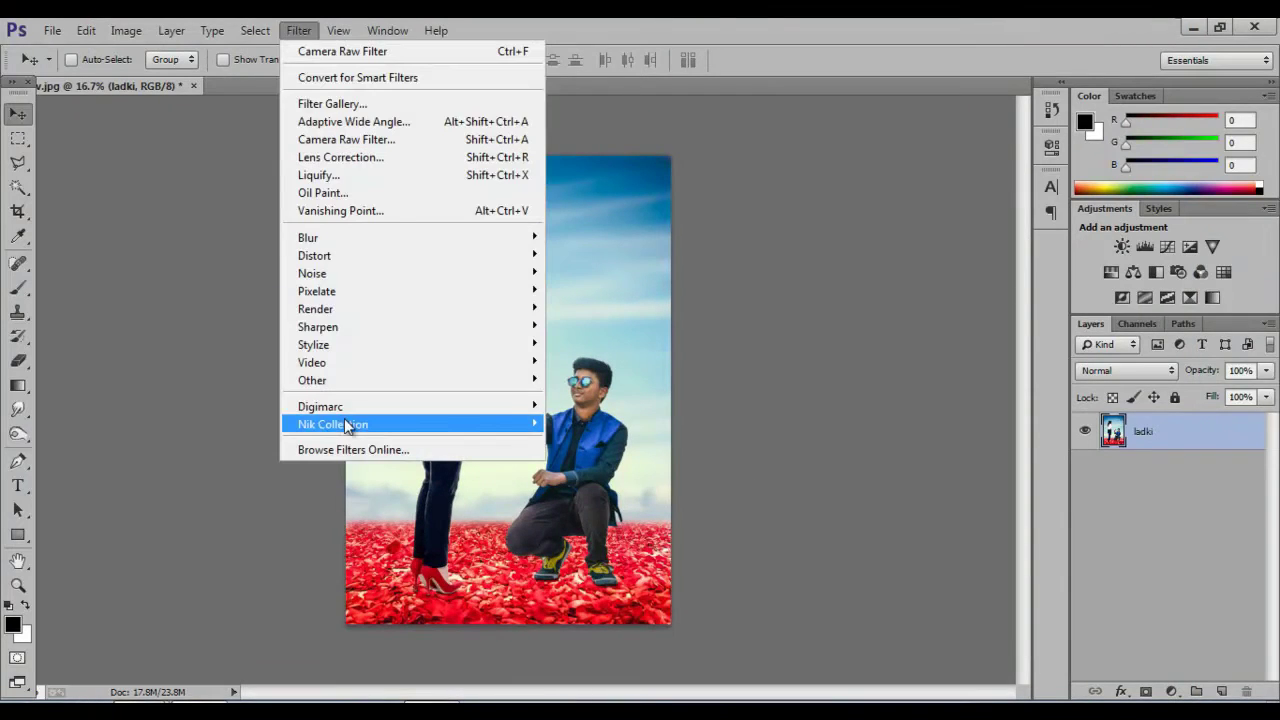
Step: Open Color Efex Pro 4 and add Dark Contrasts, adjusting Dark Detail Extractor and lowering opacity
mouse_move(333, 424)
left_click(591, 441)
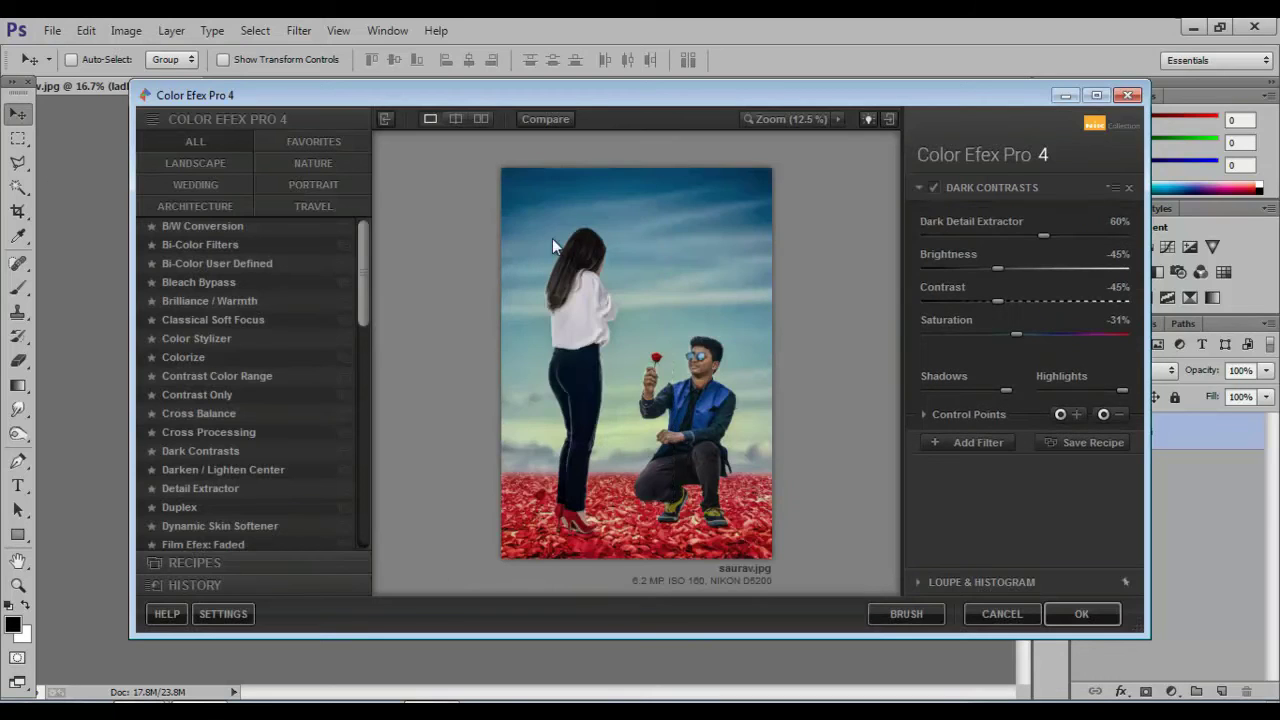
scroll(363, 292, "down", 2)
scroll(363, 300, "down", 5)
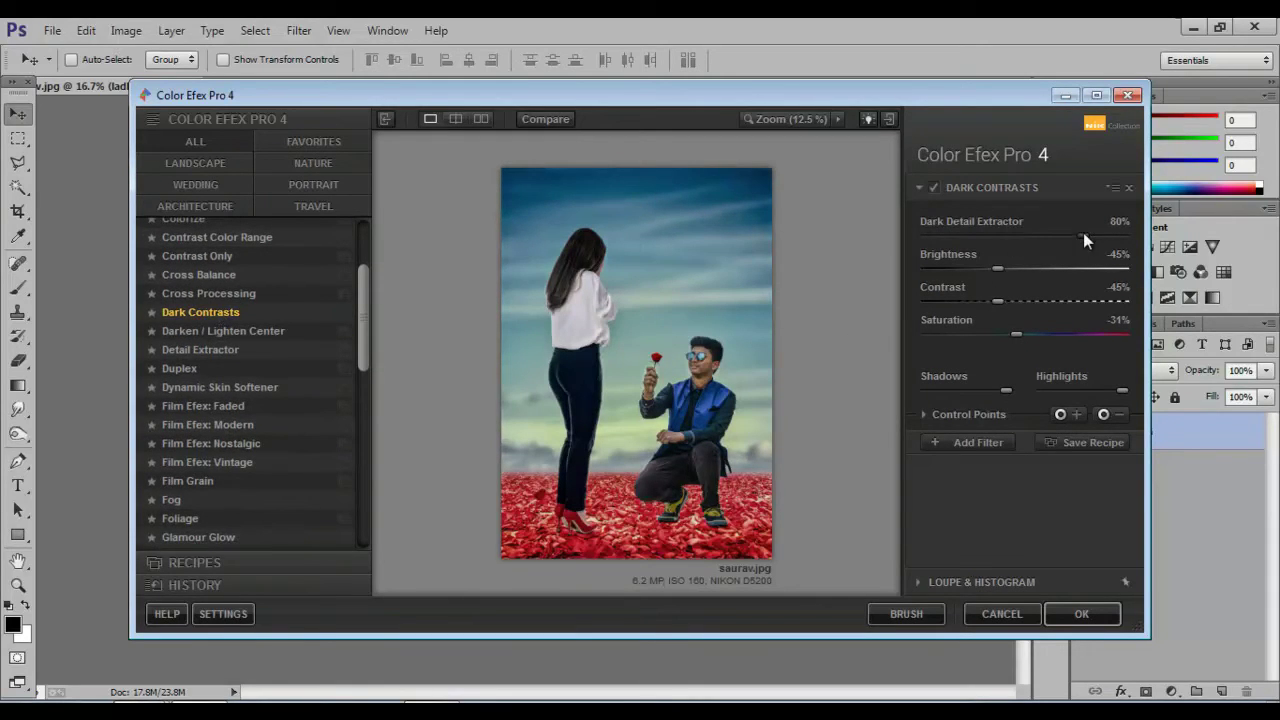
left_click_drag(1083, 236, 1045, 234)
left_click(1000, 414)
mouse_move(1046, 458)
left_mouse_down()
mouse_move(1082, 456)
mouse_move(1036, 457)
left_mouse_up()
Step: Add Cross Processing as a second filter using method C04
left_click(956, 561)
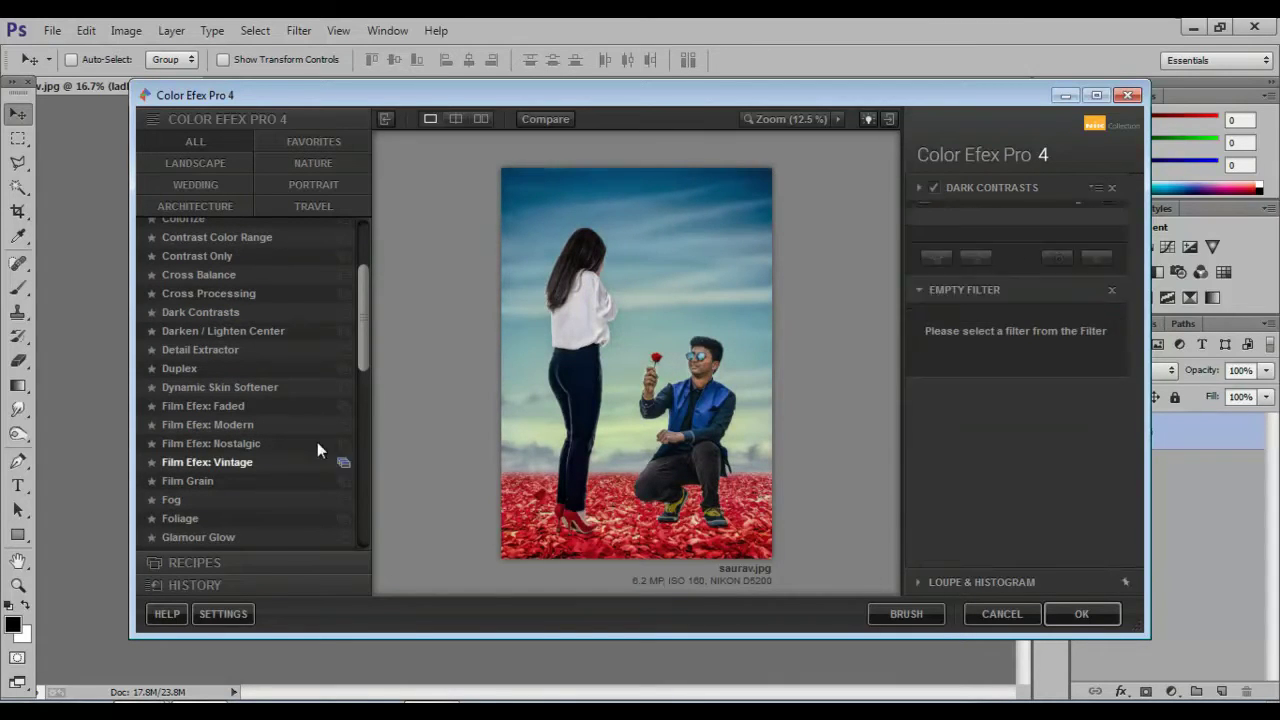
left_click(221, 294)
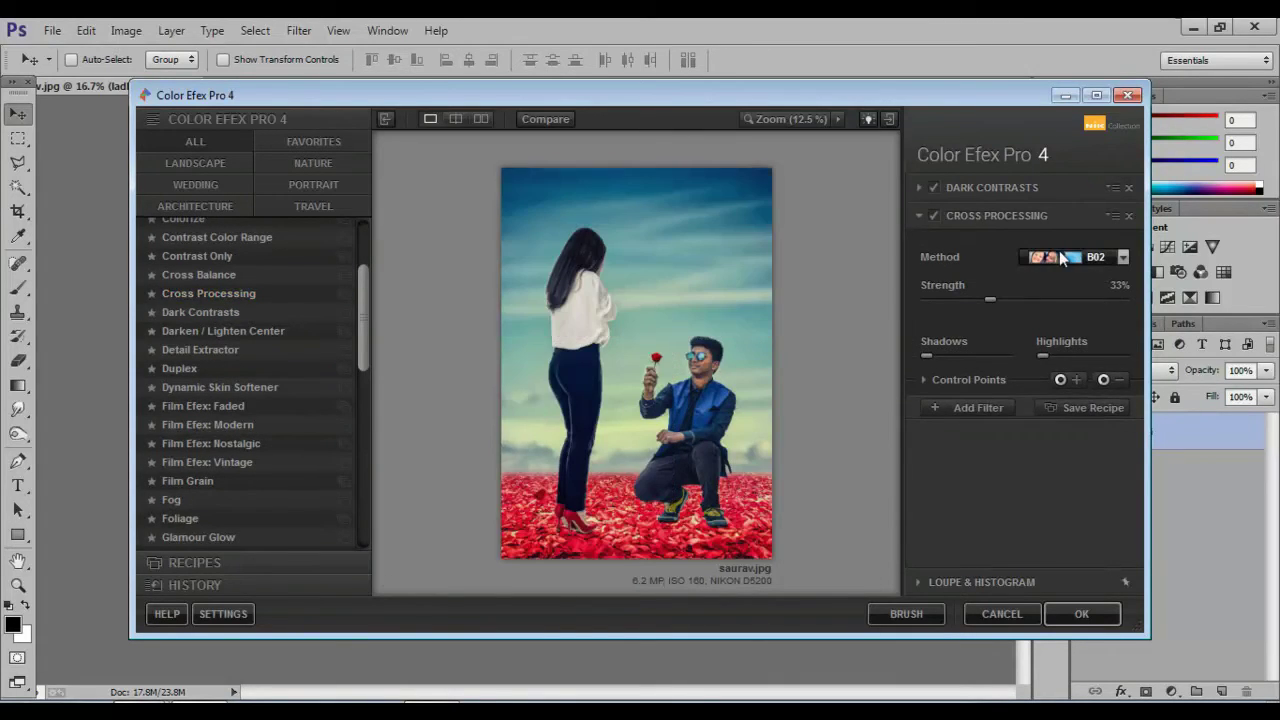
left_click(1063, 258)
left_click(1052, 380)
Step: Add a Varitone Photo Stylizer at reduced opacity and apply the filter stack
left_click(978, 407)
left_click_drag(363, 326, 354, 455)
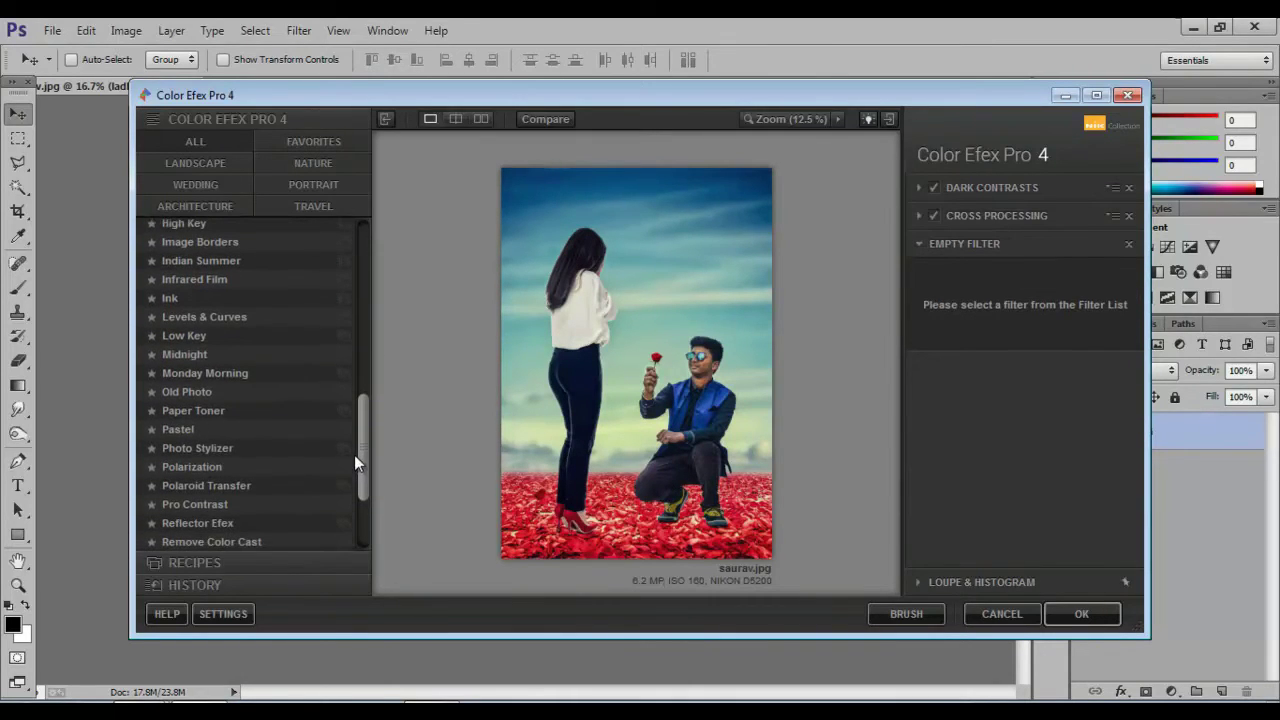
left_click(350, 451)
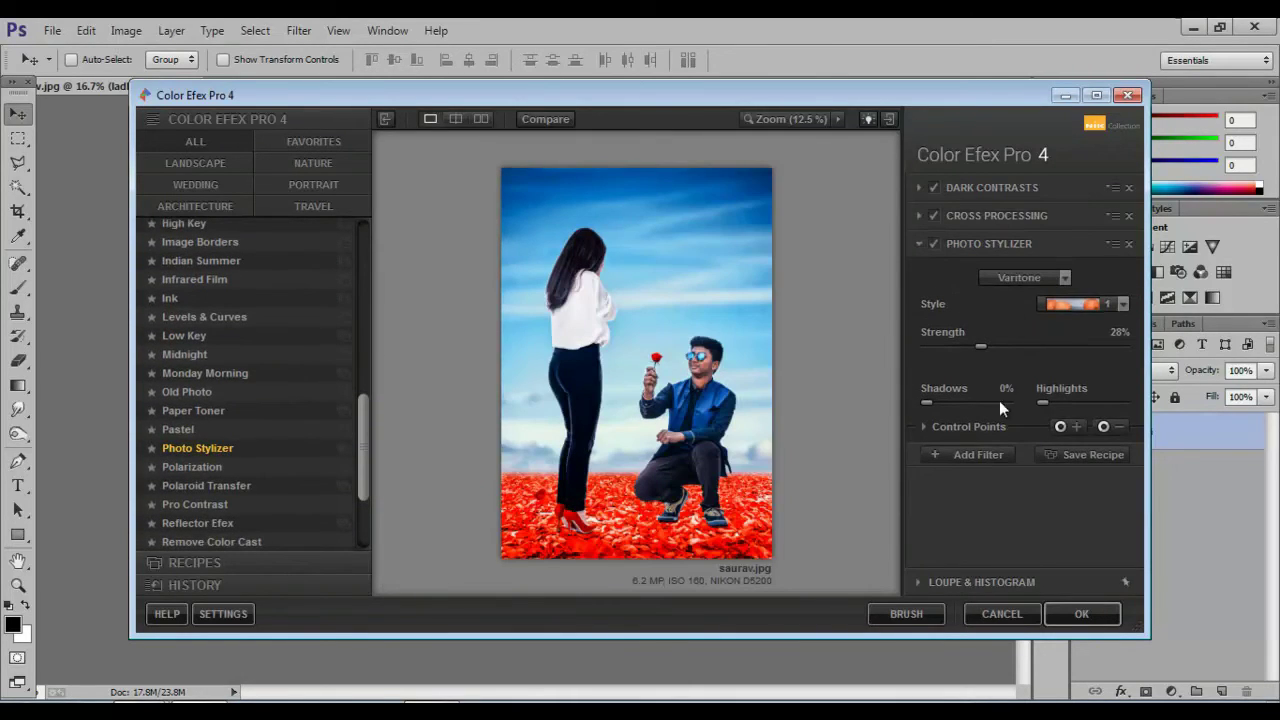
left_click(965, 426)
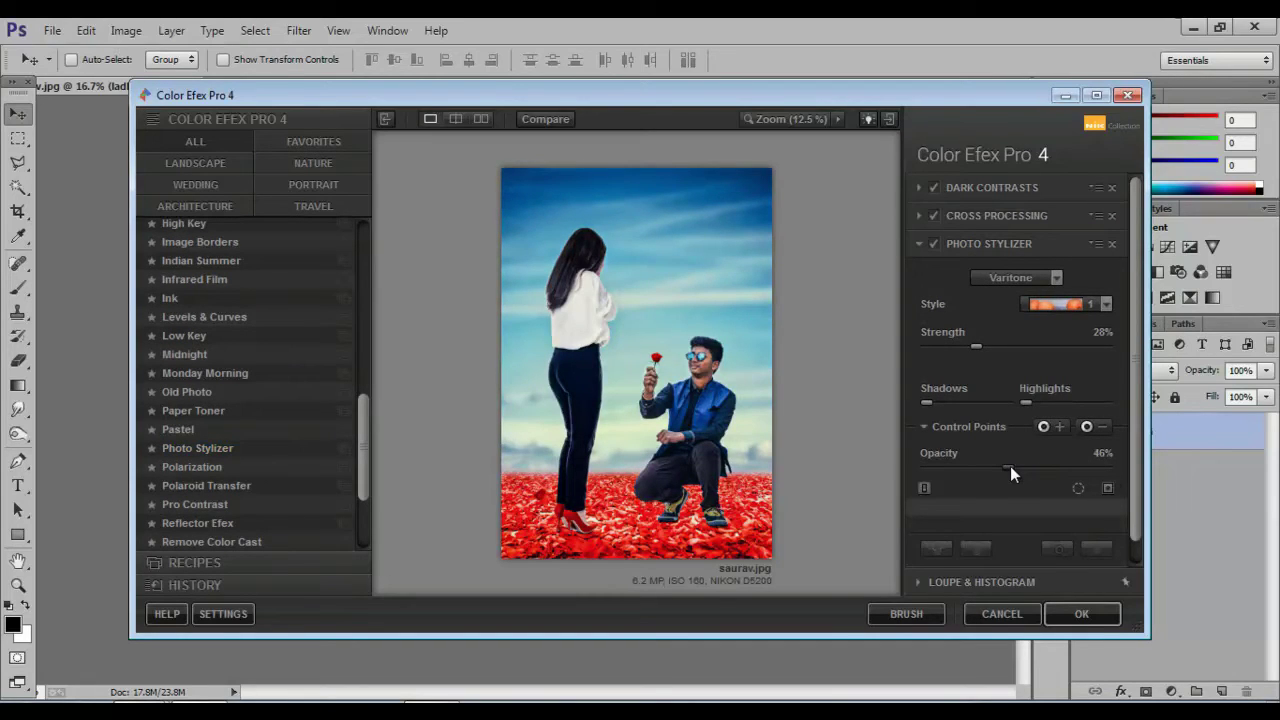
left_click_drag(1004, 469, 990, 483)
left_click(1079, 612)
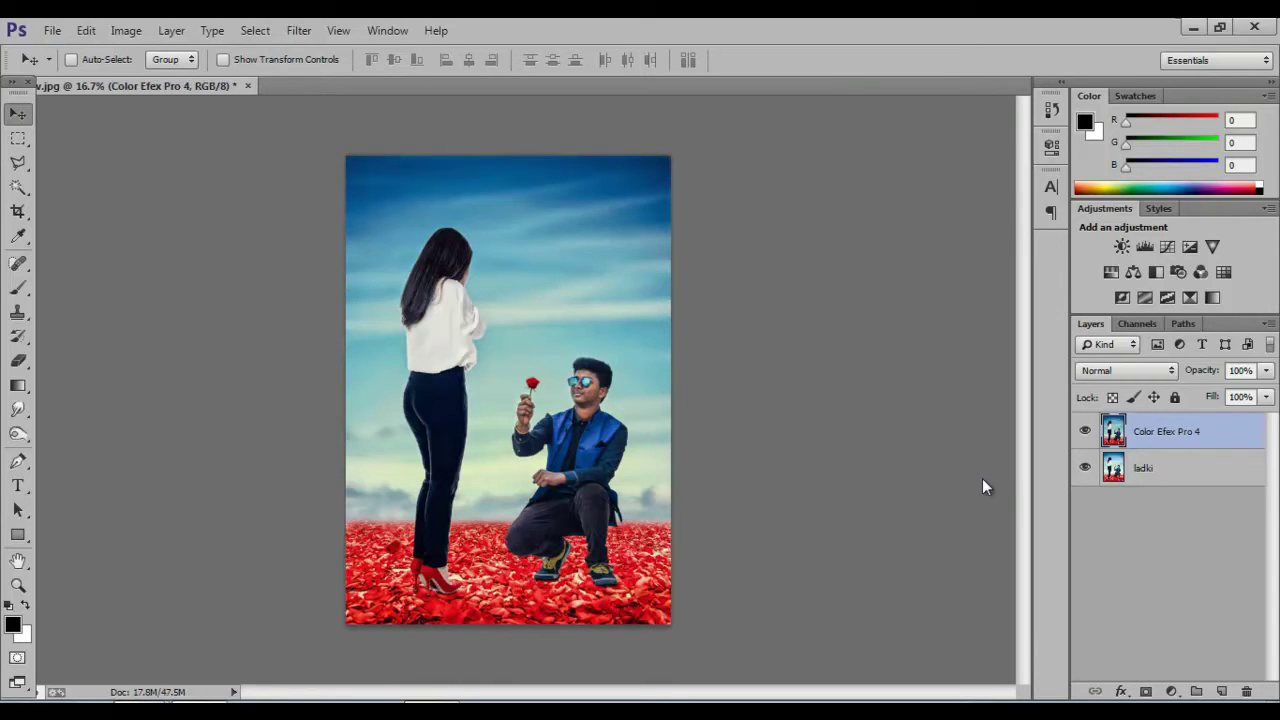
key("ctrl+minus")
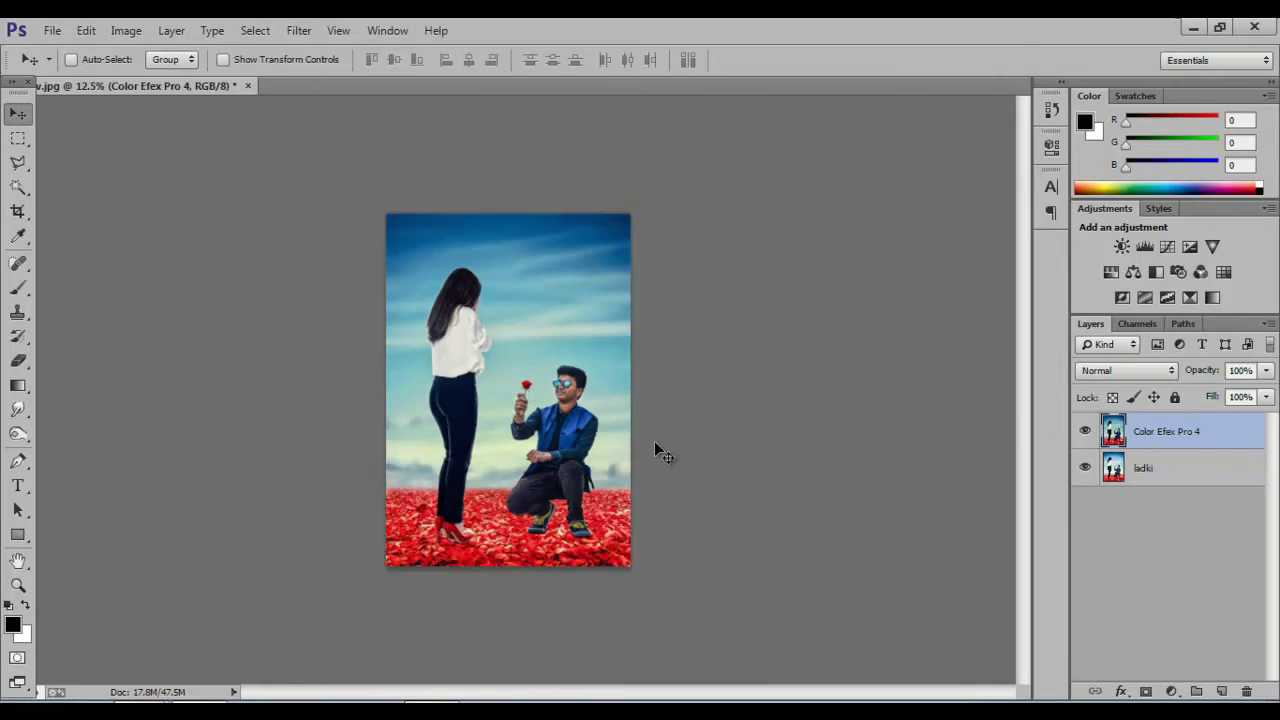
key("ctrl+plus")
scroll(388, 510, "up", 2)
scroll(684, 647, "up", 3)
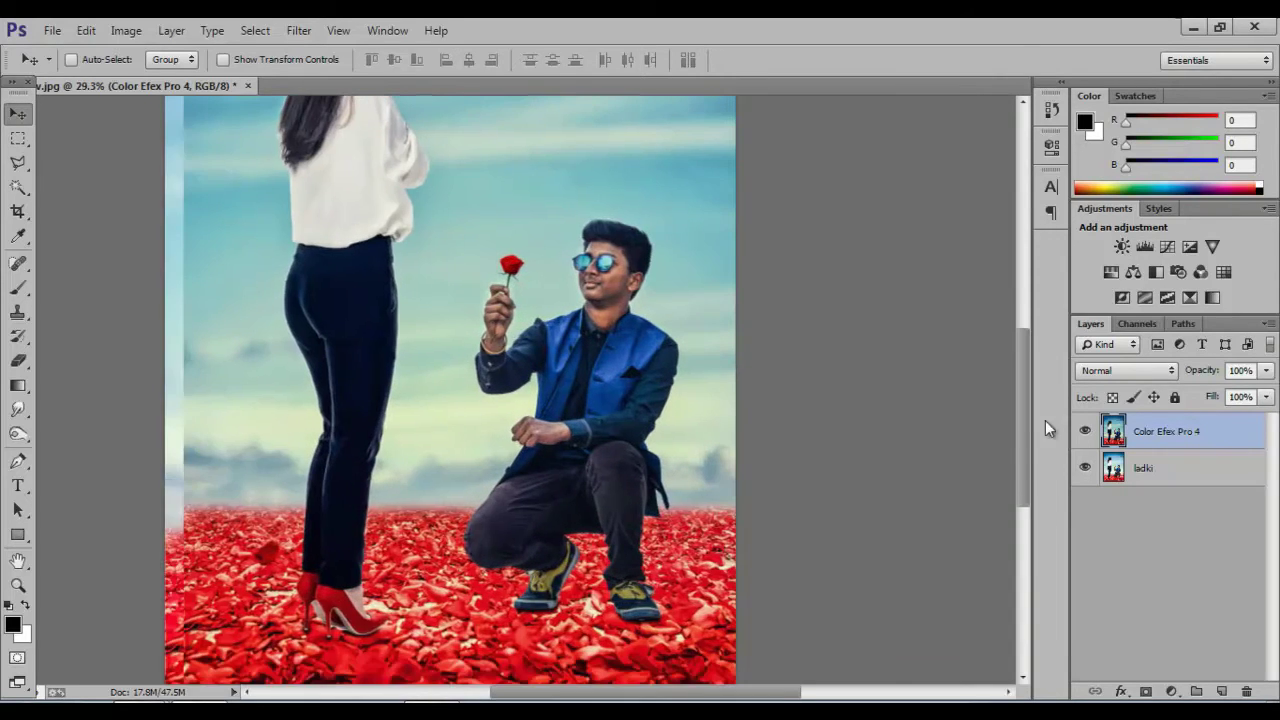
scroll(1019, 450, "down", 2)
key("ctrl+minus")
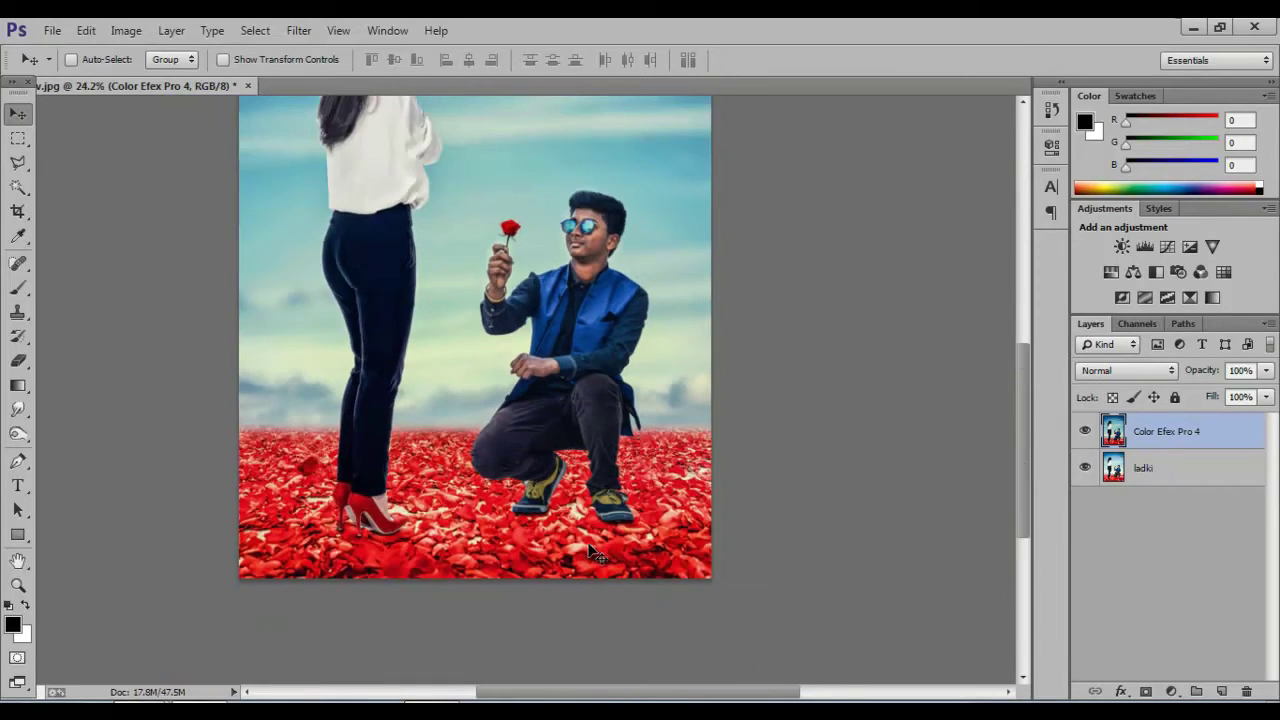
key("ctrl+0")
scroll(393, 355, "up", 1)
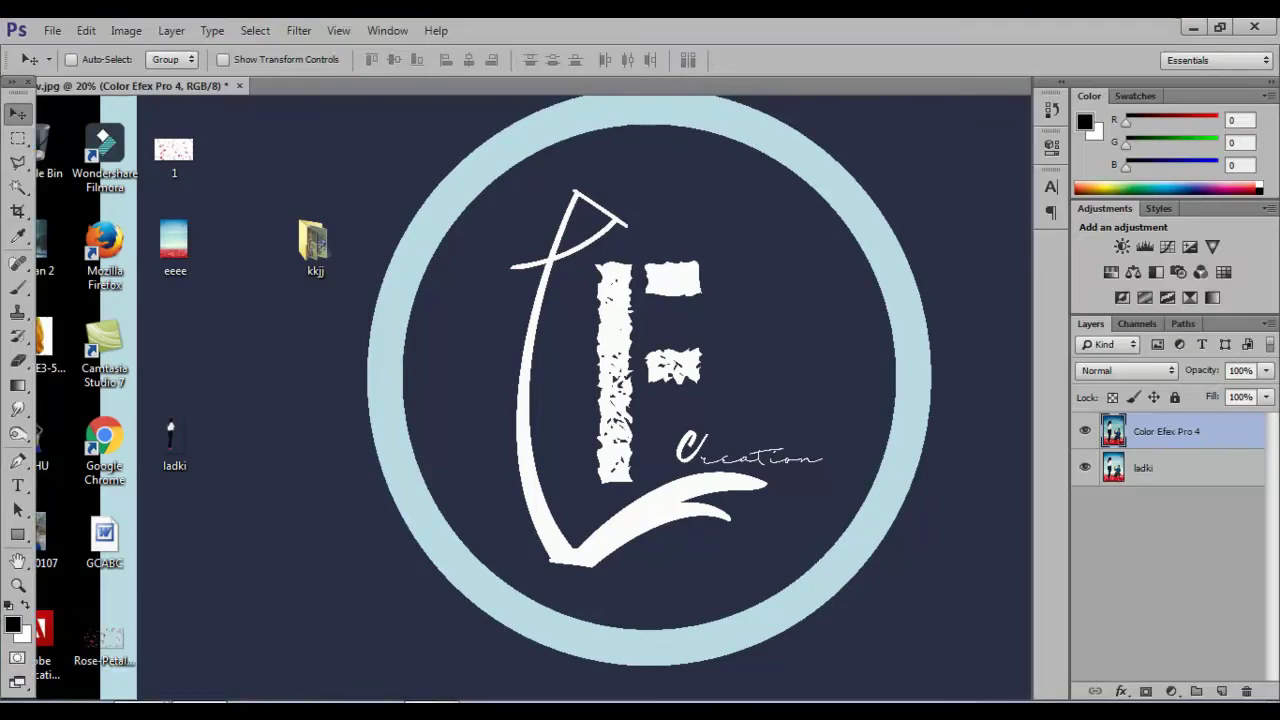
Step: Place the Rose-Petals image, rotate it 90° and scale it up to cover the photo
left_click_drag(105, 645, 488, 325)
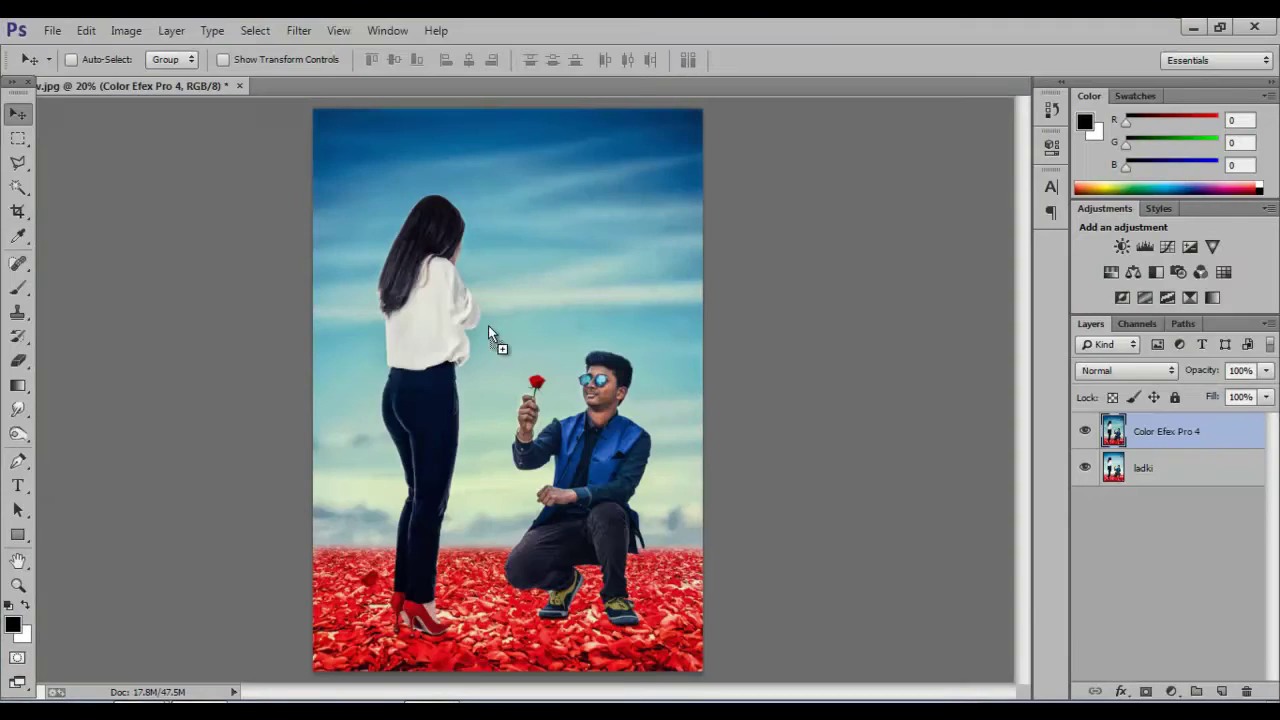
scroll(491, 313, "down", 3)
right_click(569, 409)
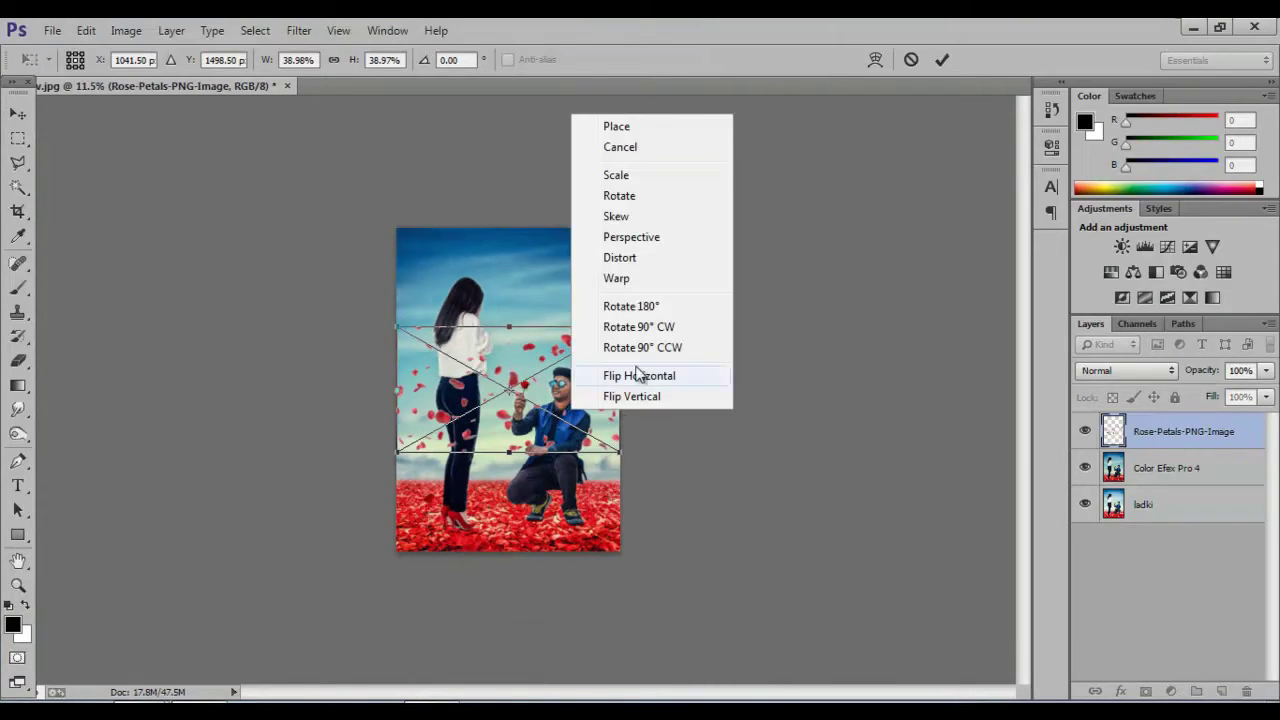
left_click(640, 323)
left_click_drag(571, 502, 628, 563)
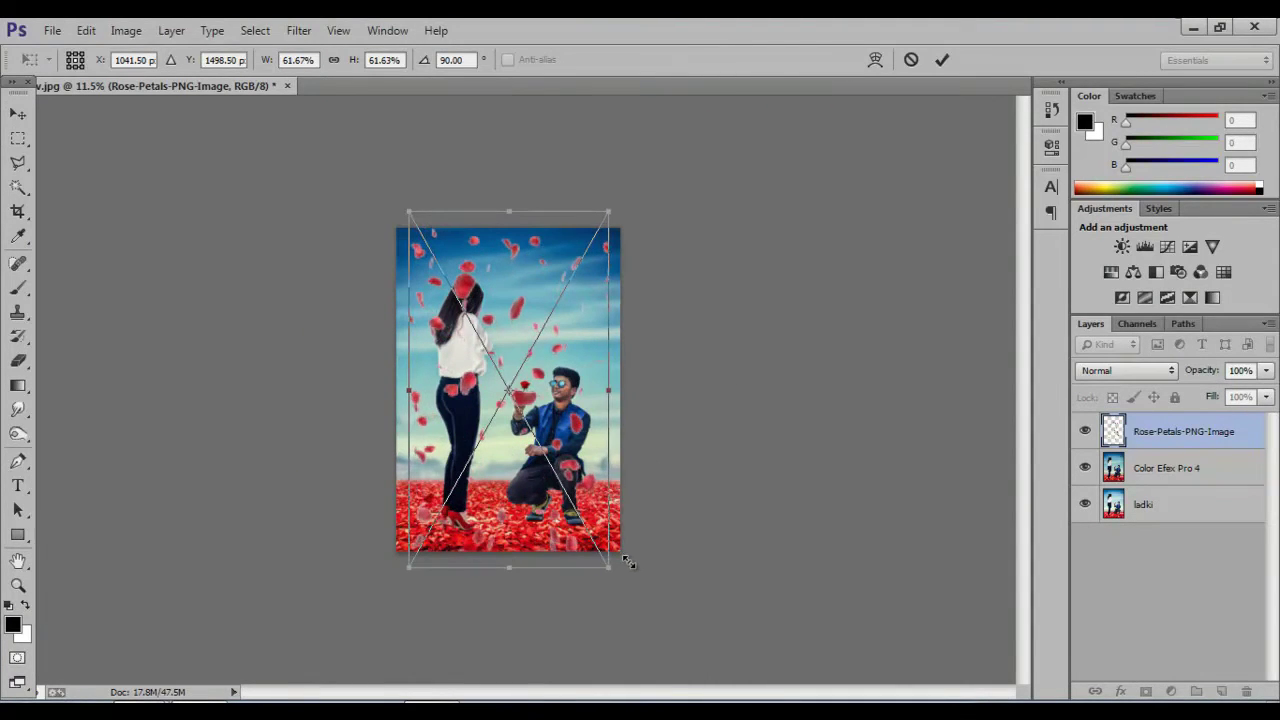
left_click(940, 61)
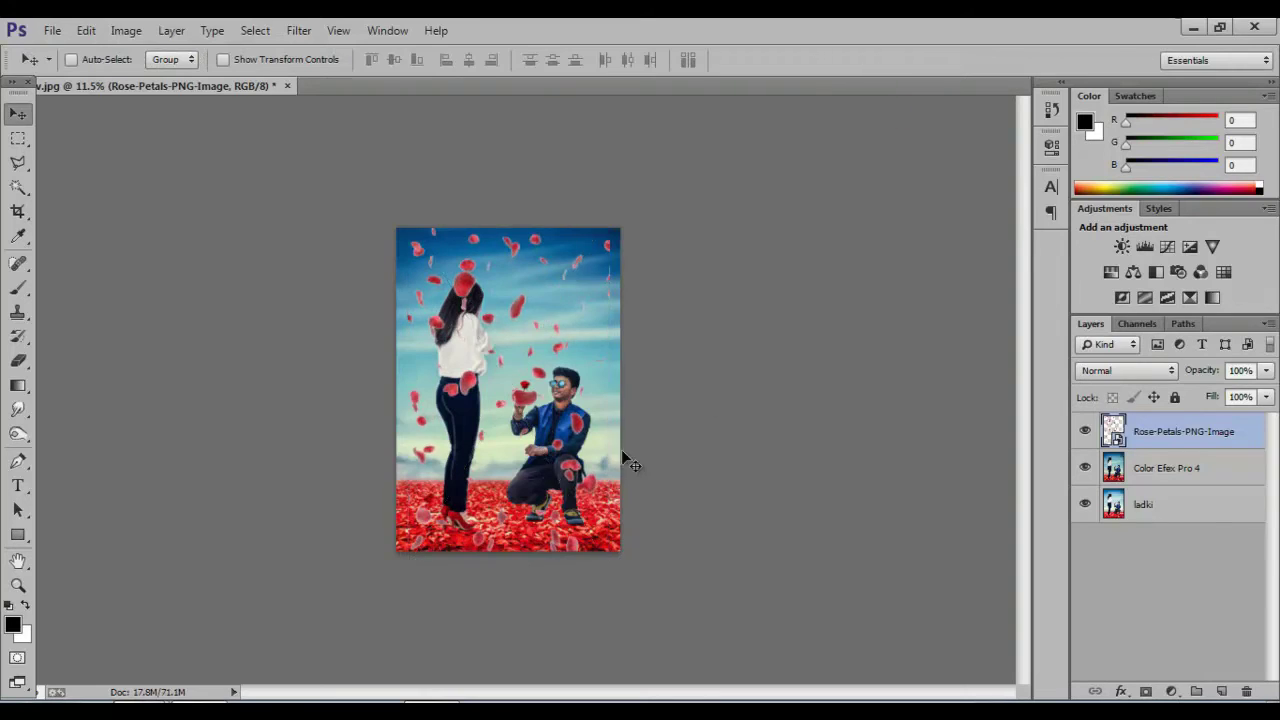
scroll(552, 232, "down", 1)
scroll(521, 251, "up", 2)
scroll(521, 251, "up", 1)
scroll(640, 450, "down", 1)
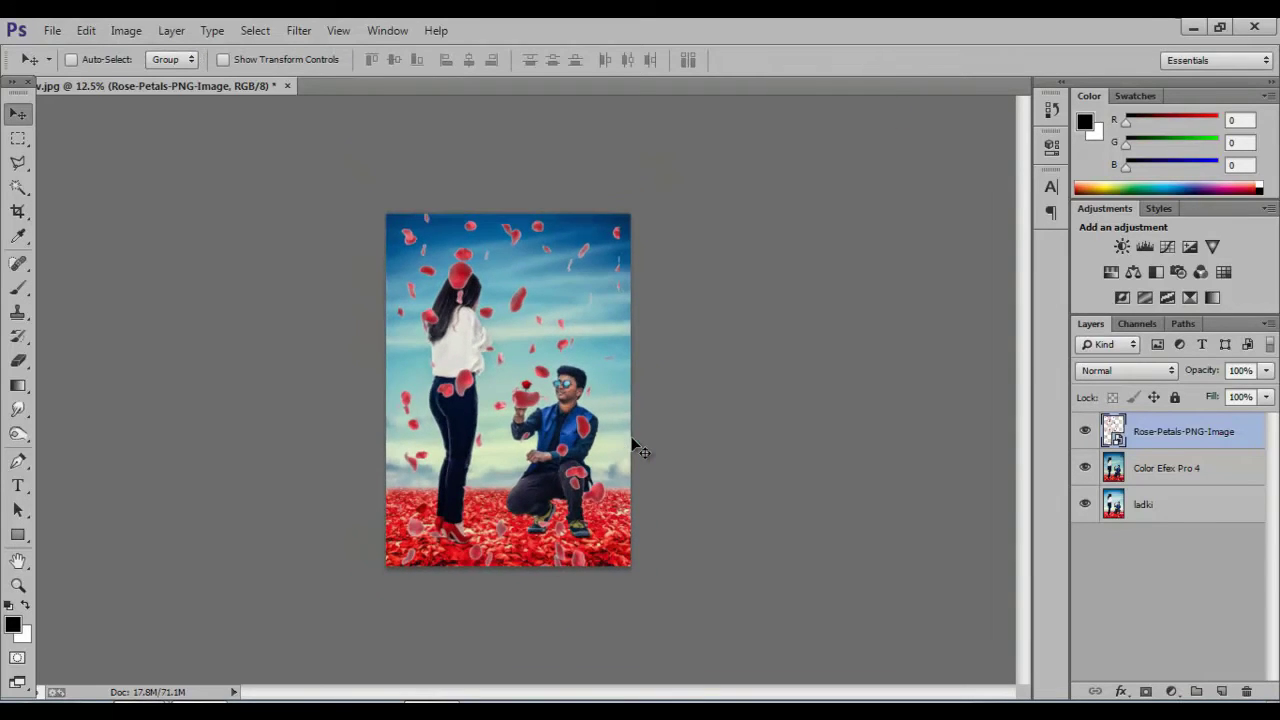
Step: Try scaling down and tilting the petals, then cancel that transform
key("ctrl+t")
left_click_drag(623, 582, 604, 562)
left_click_drag(628, 237, 585, 205)
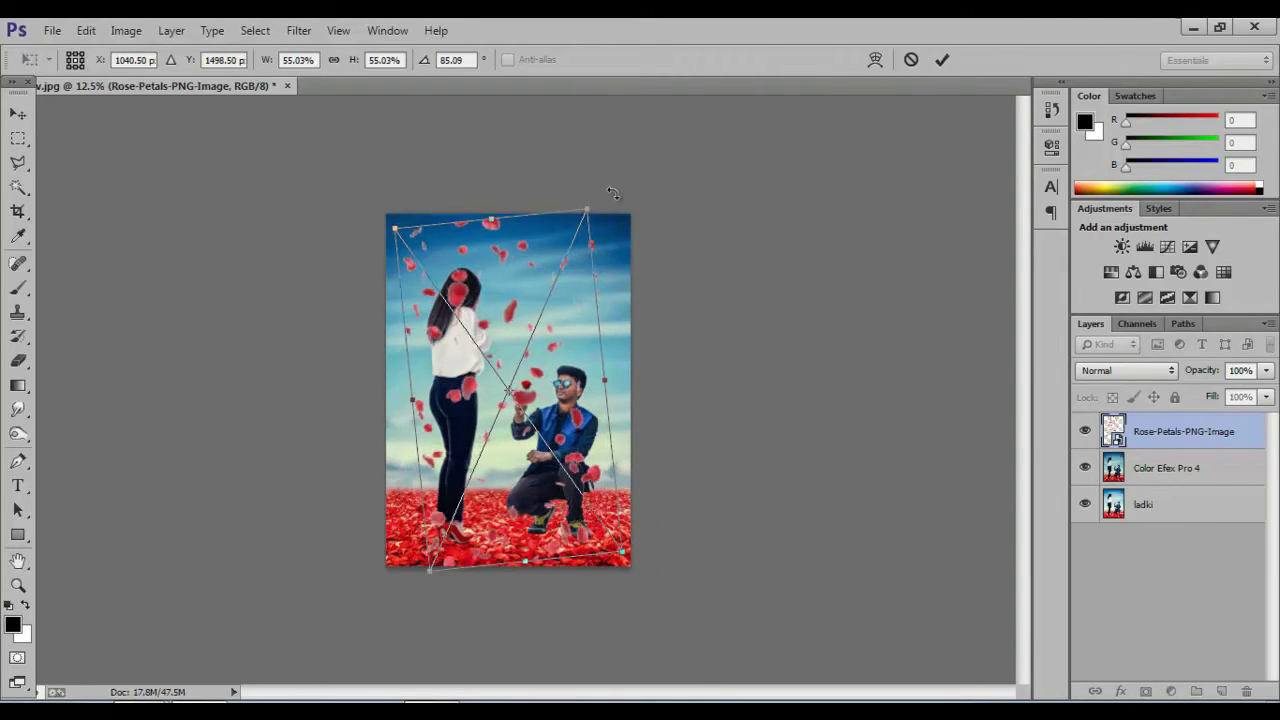
key("Escape")
scroll(600, 478, "up", 1)
scroll(604, 478, "down", 1)
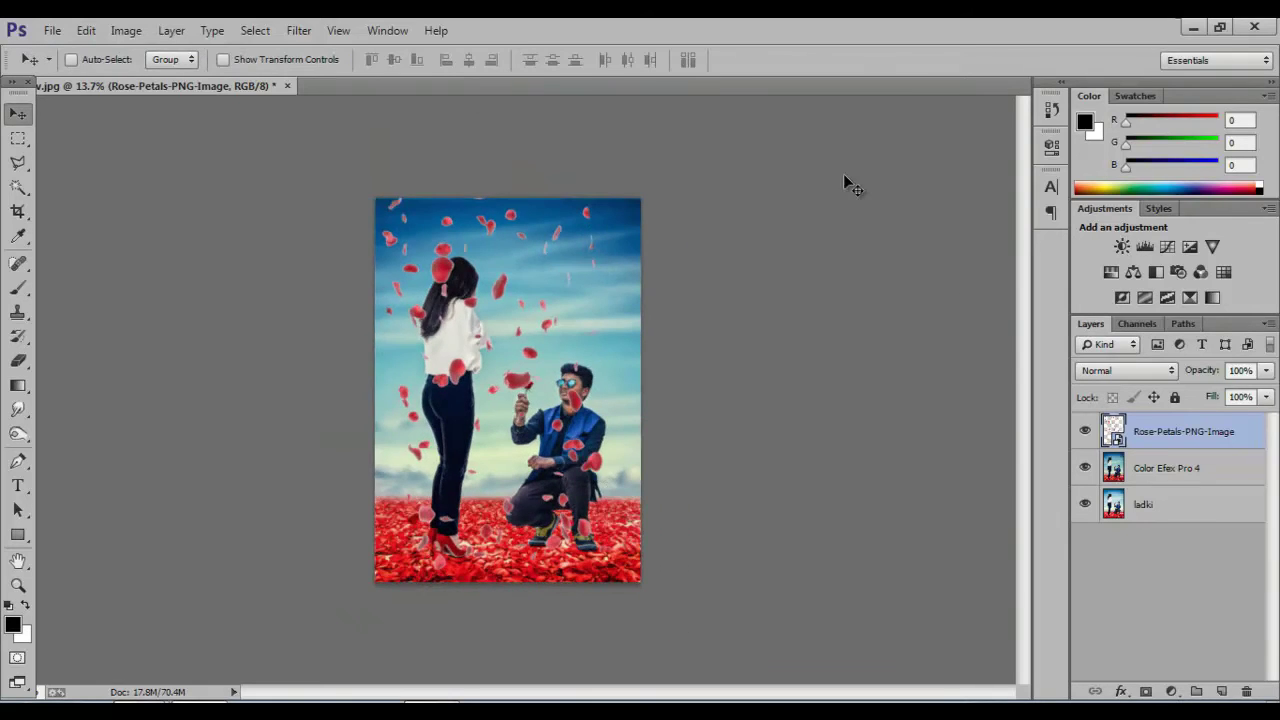
Step: Apply an 8.6 px Gaussian Blur to the petals
left_click(298, 30)
left_click(597, 366)
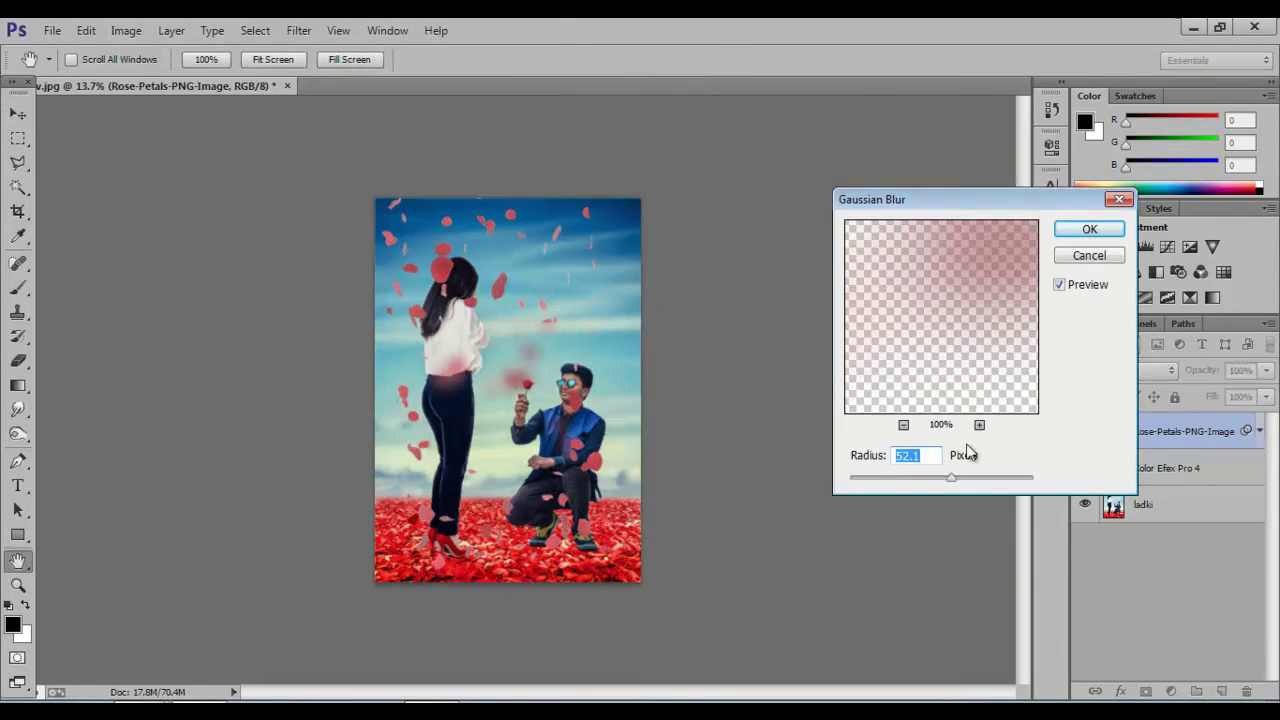
left_click(1064, 226)
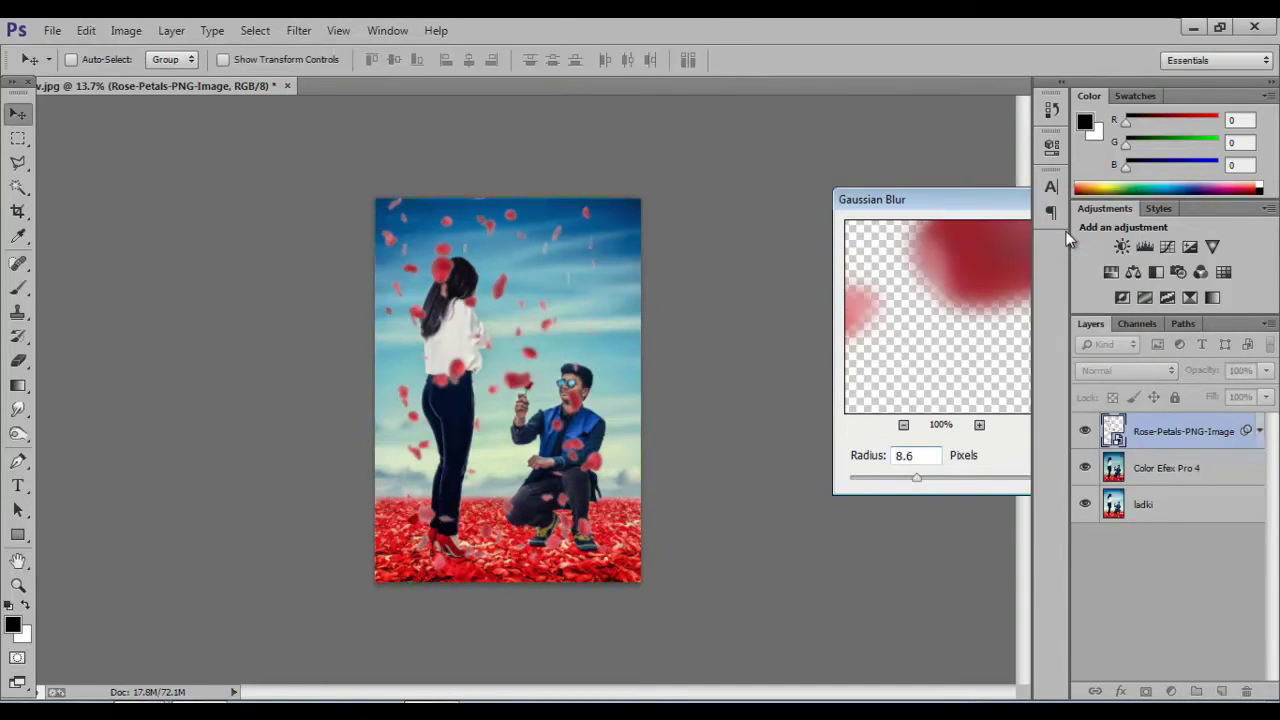
Step: Rasterize the petals layer and erase stray petals near the man and the rose
key("e")
key("ctrl+0")
right_click(1149, 440)
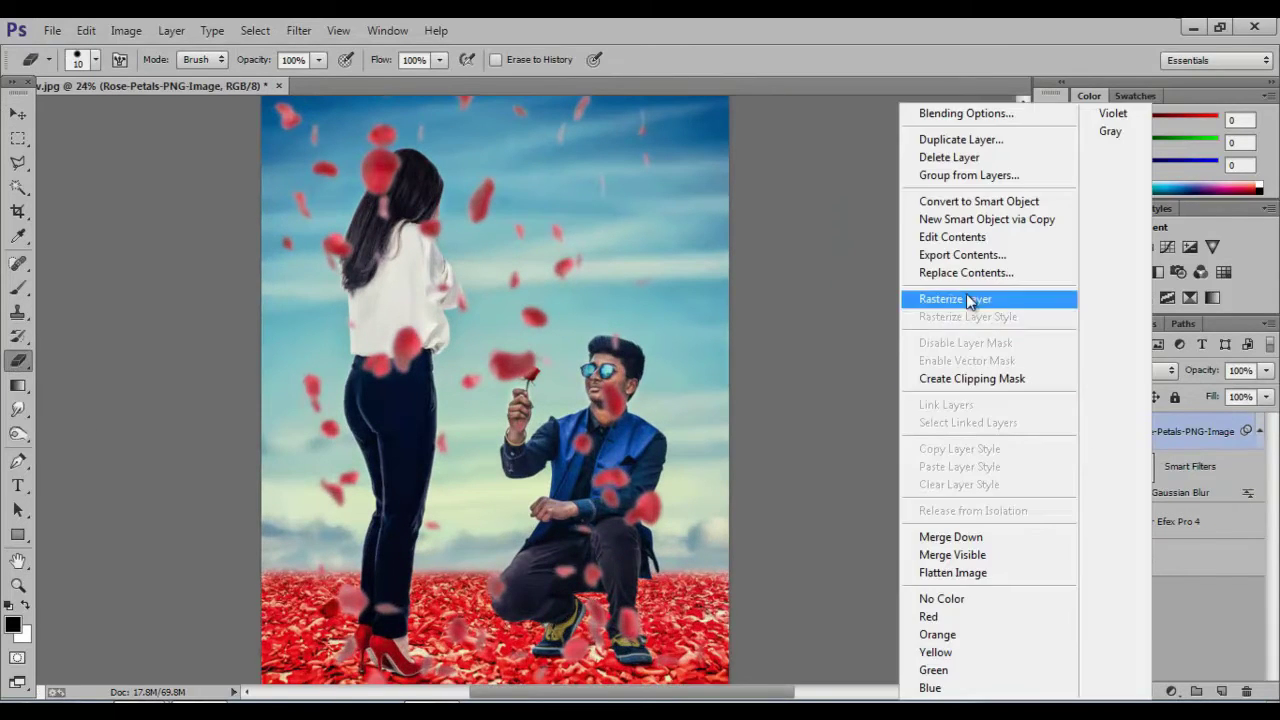
left_click(975, 302)
right_click(612, 380)
left_click(612, 385)
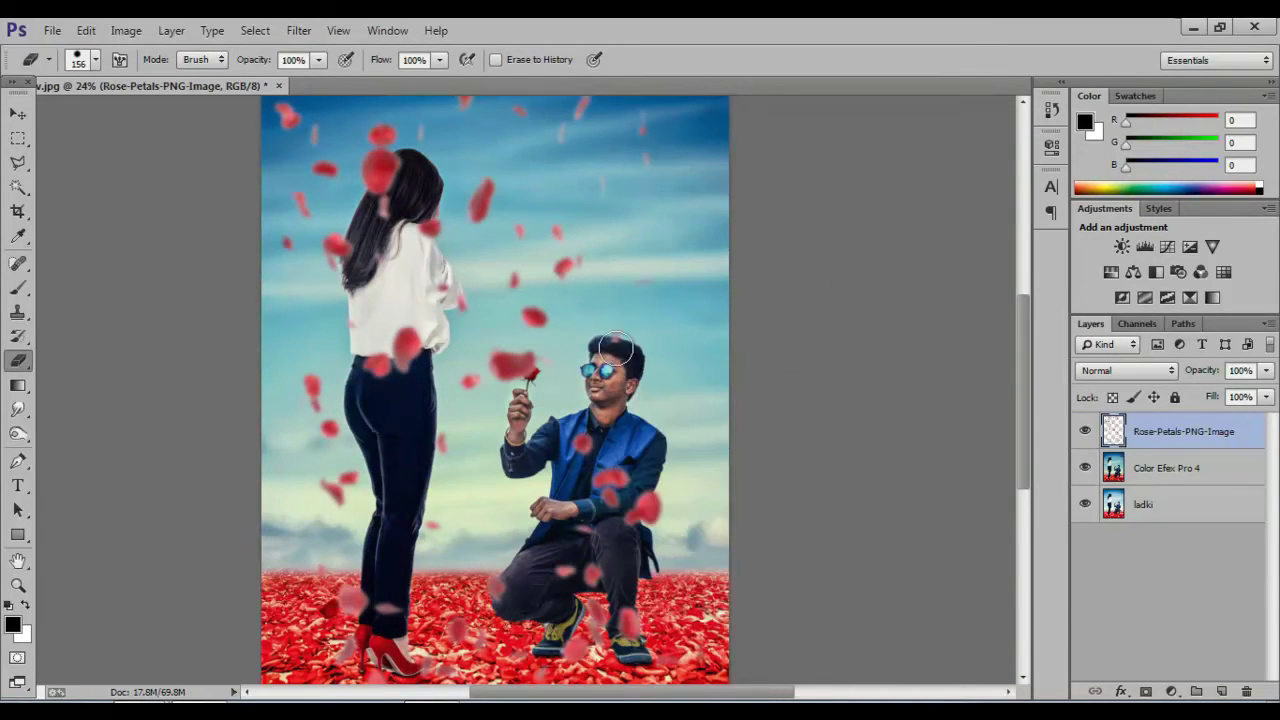
scroll(555, 355, "down", 1)
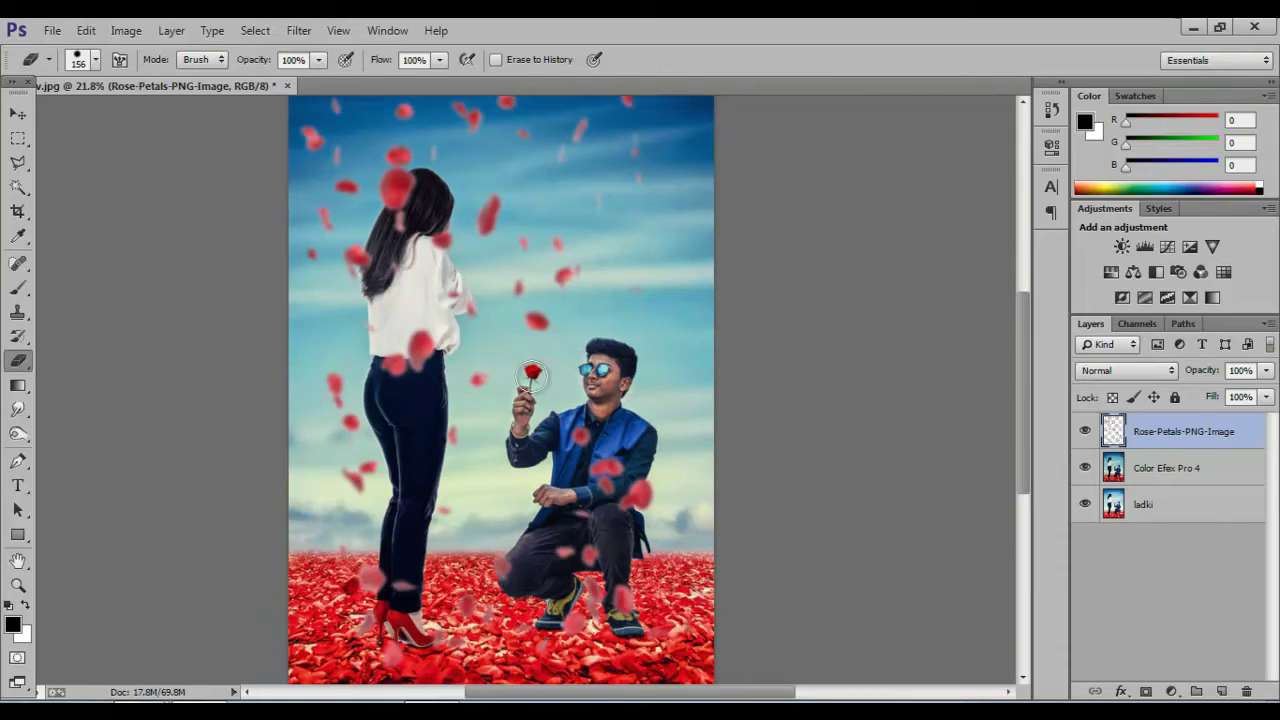
scroll(551, 349, "down", 1)
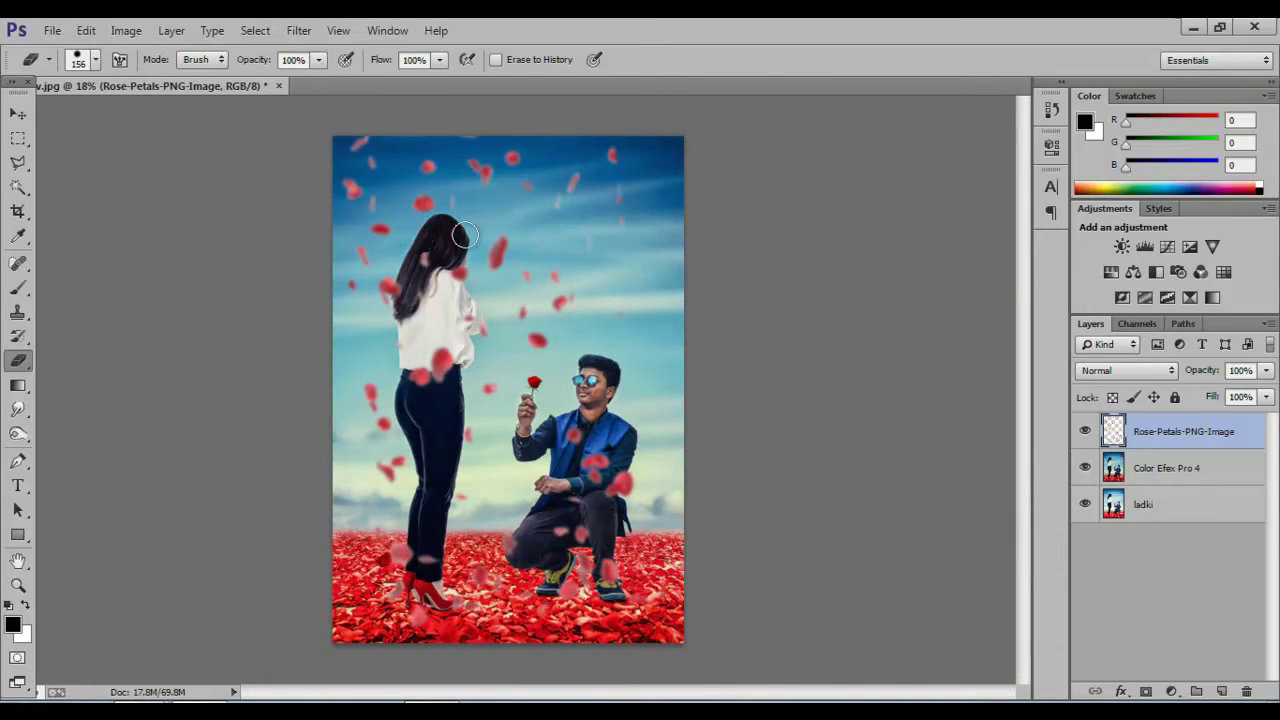
scroll(430, 390, "down", 1)
Step: Add a Hue/Saturation layer clipped to the petals with Saturation +19
left_click(1133, 272)
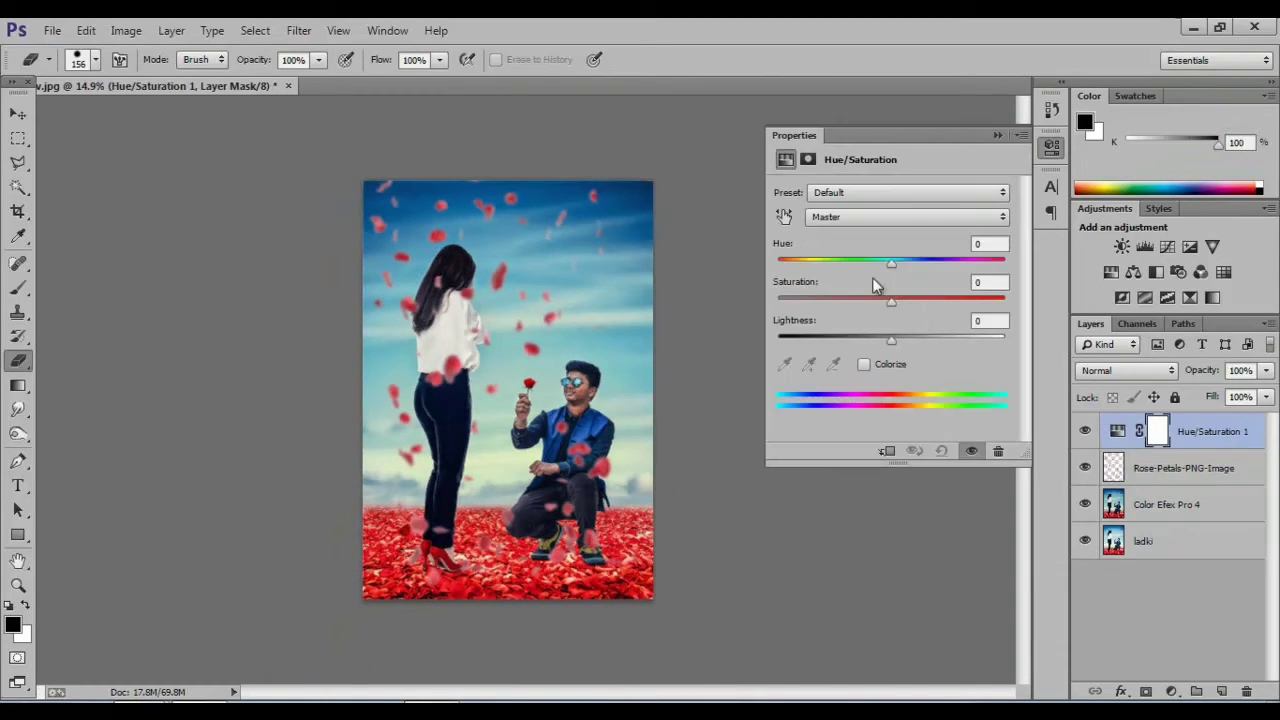
left_click(887, 451)
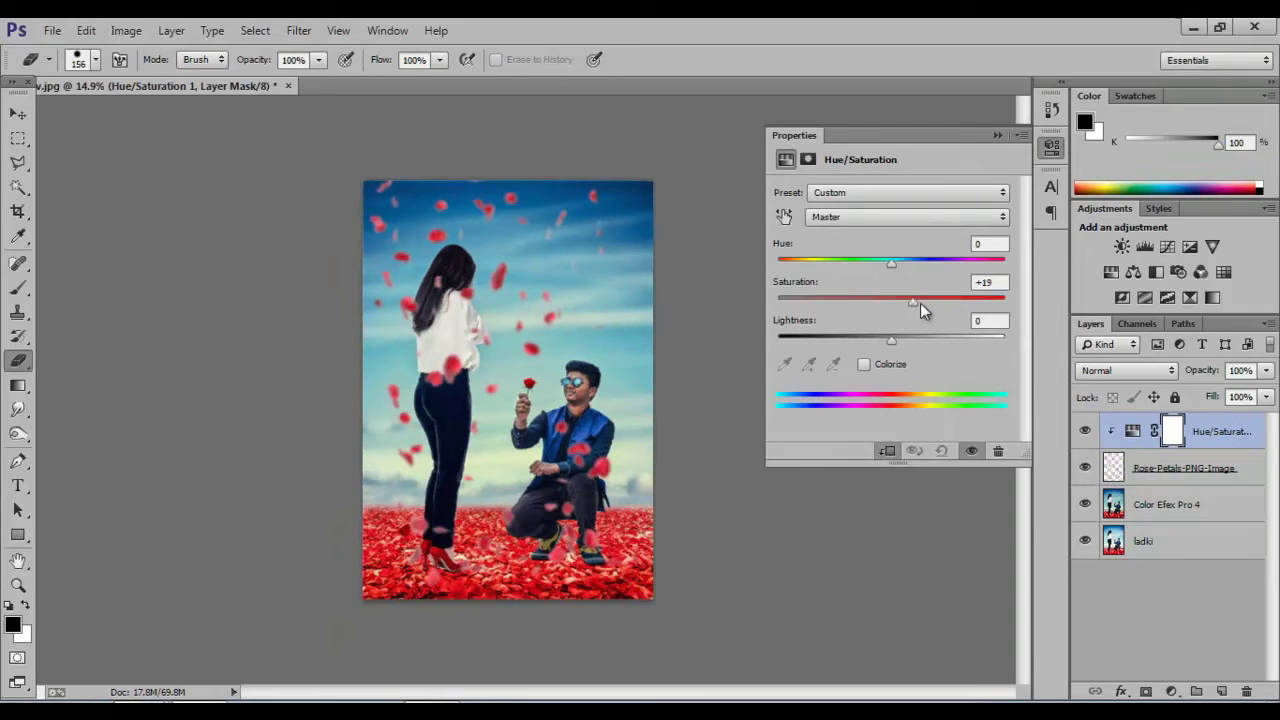
left_click(997, 135)
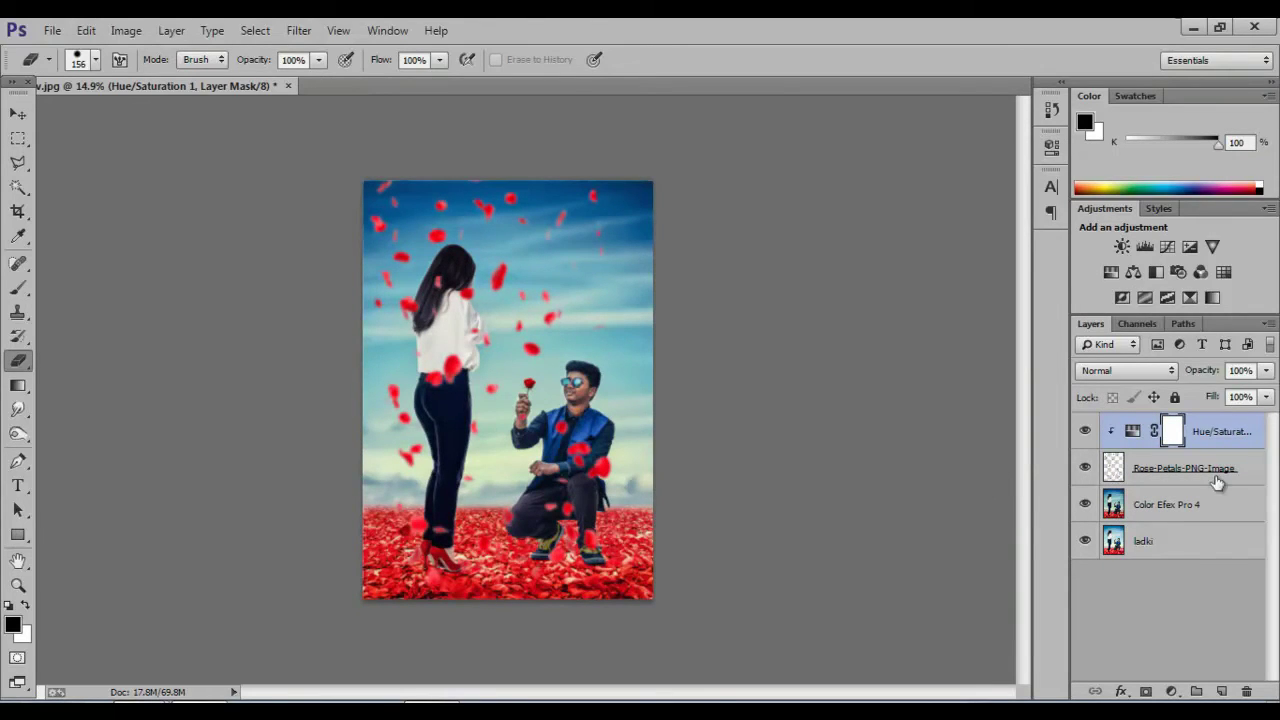
Step: Duplicate the Color Efex Pro 4 layer
left_click(1155, 505)
key("ctrl+j")
scroll(510, 443, "up", 2)
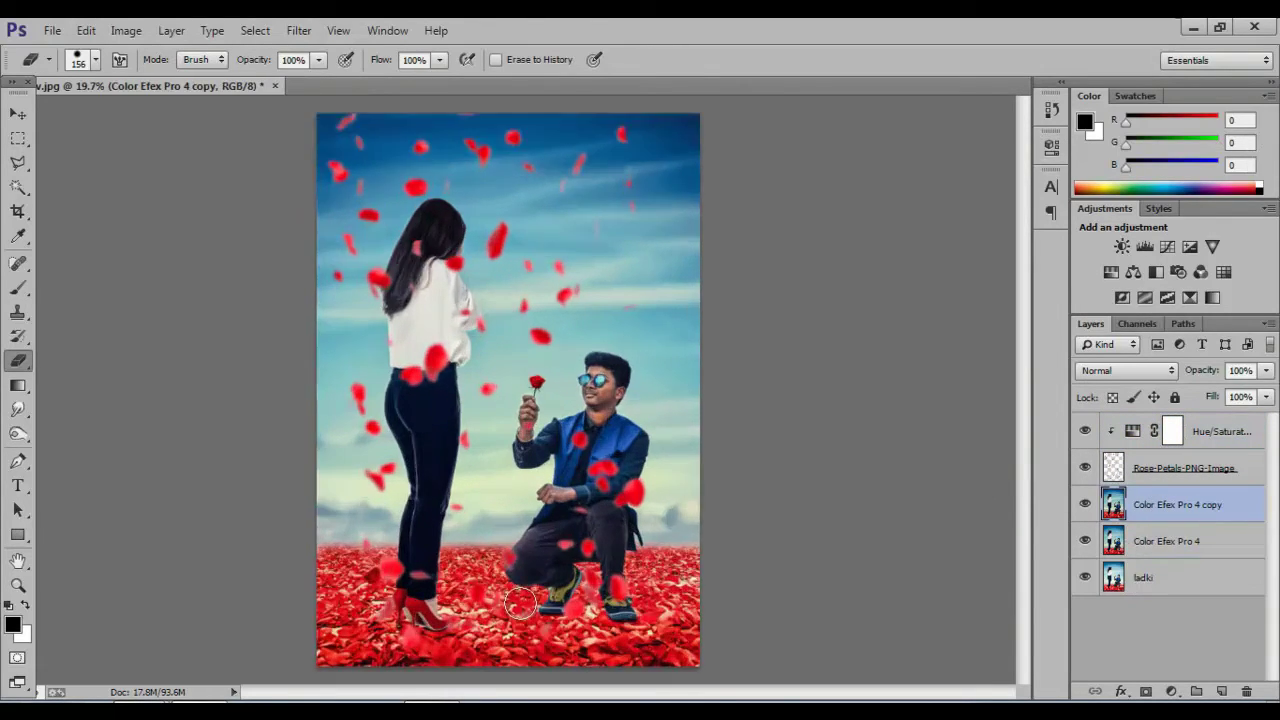
scroll(510, 443, "up", 2)
scroll(510, 443, "up", 2)
scroll(510, 443, "up", 1)
Step: Set up the Clone Stamp with a soft 0%-hardness brush sized 66 px
key("s")
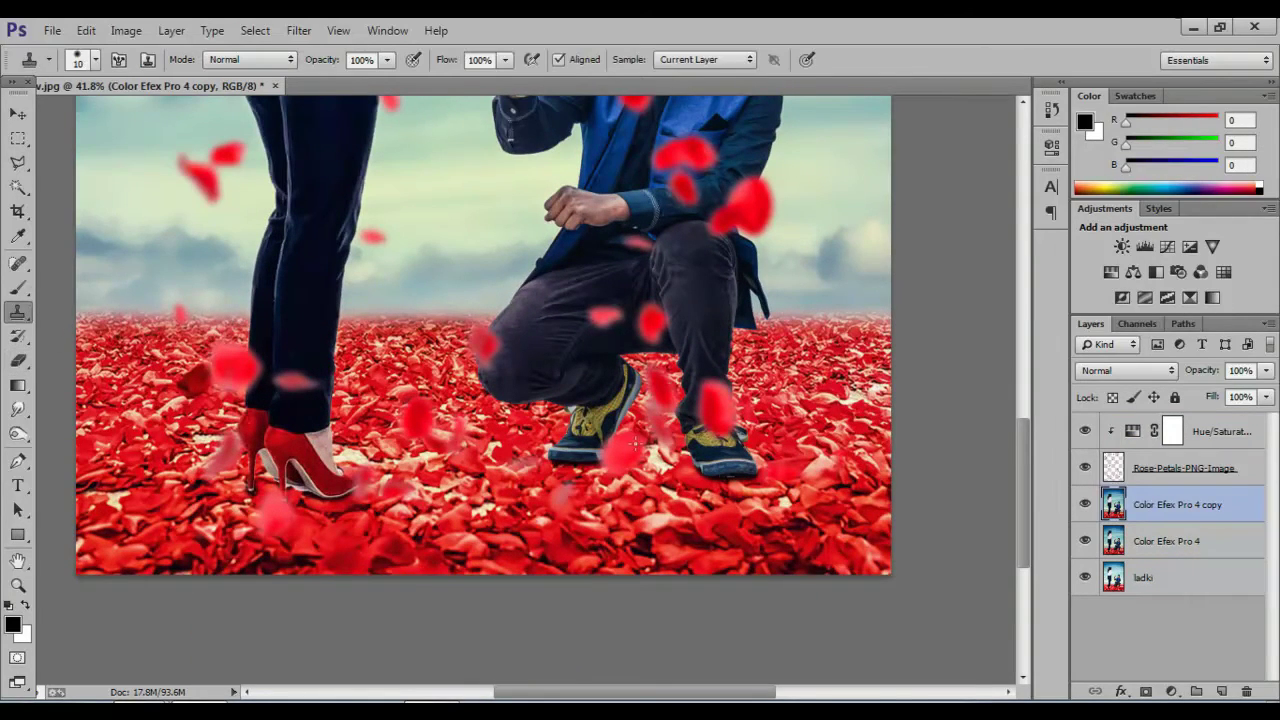
scroll(585, 430, "up", 1)
right_click(730, 455)
left_click(884, 497)
left_click_drag(853, 542, 820, 542)
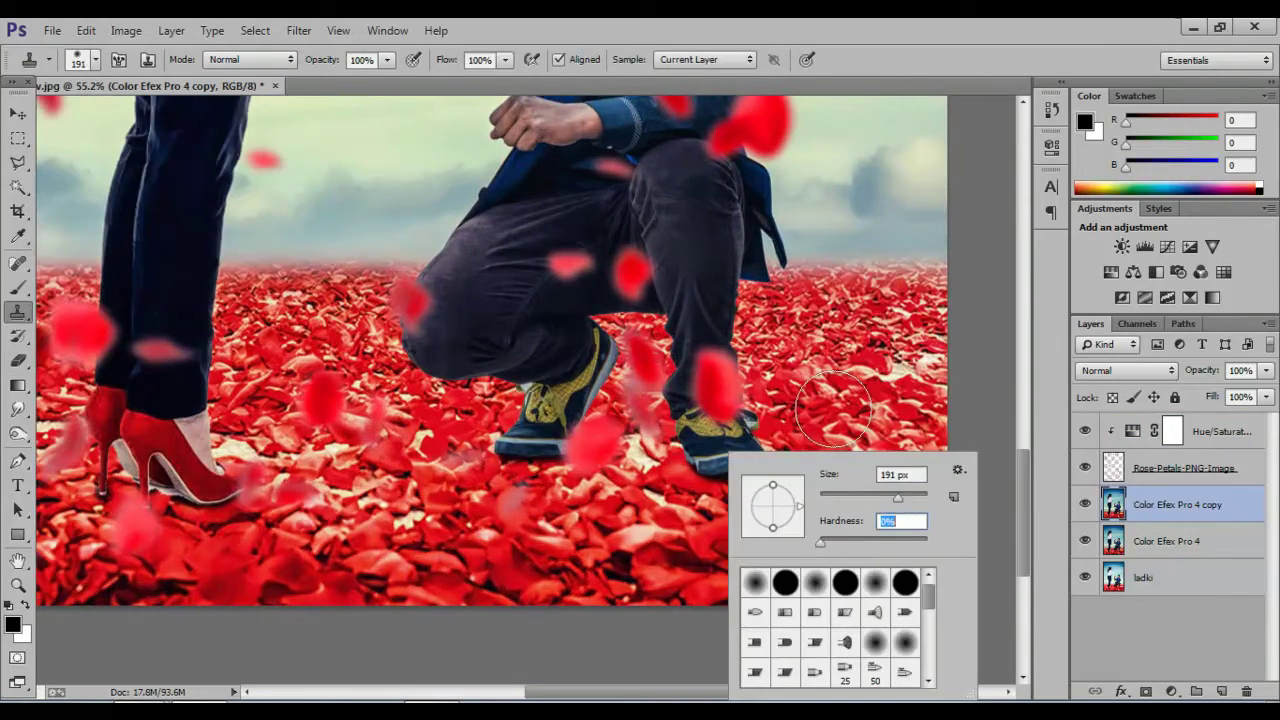
left_click(836, 475)
key("Return")
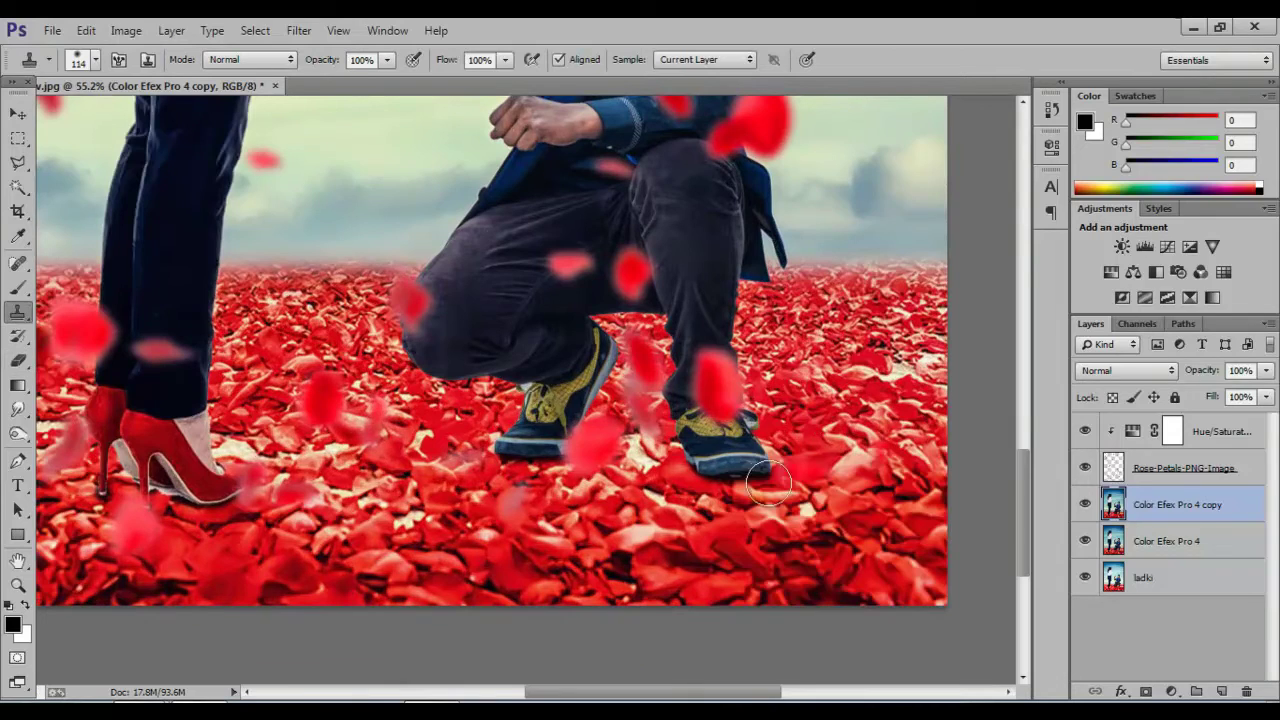
right_click(766, 452)
type("55")
key("Return")
right_click(765, 485)
left_click(945, 474)
type("66")
key("Return")
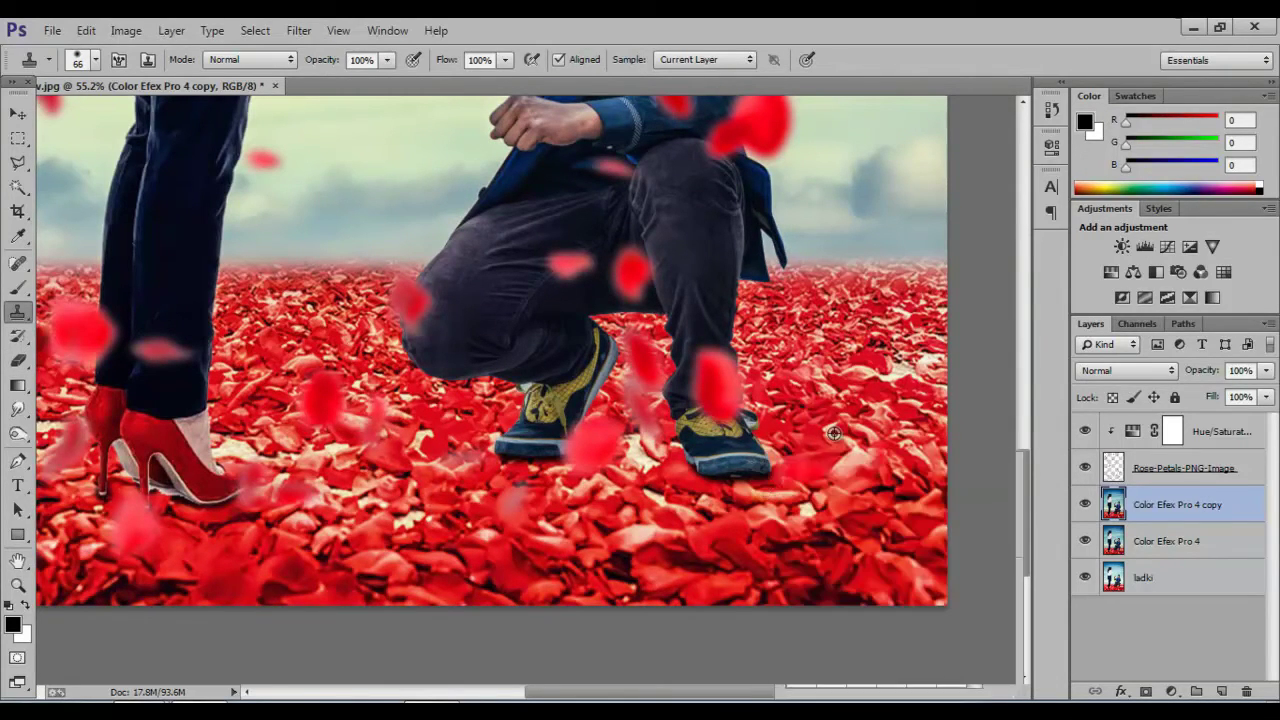
Step: Clone petals over the ground along and under the man's shoes, then fit the image on screen
left_click_drag(765, 485, 693, 479)
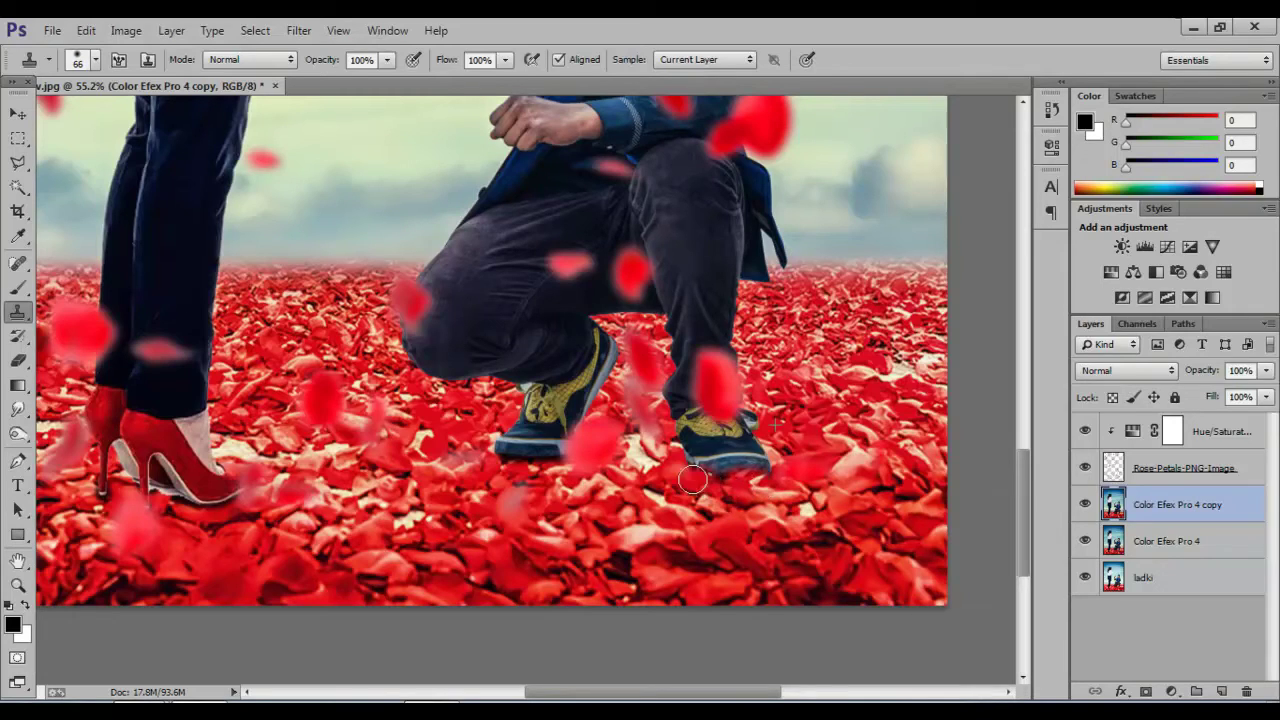
left_click(693, 479)
left_click_drag(498, 460, 492, 459)
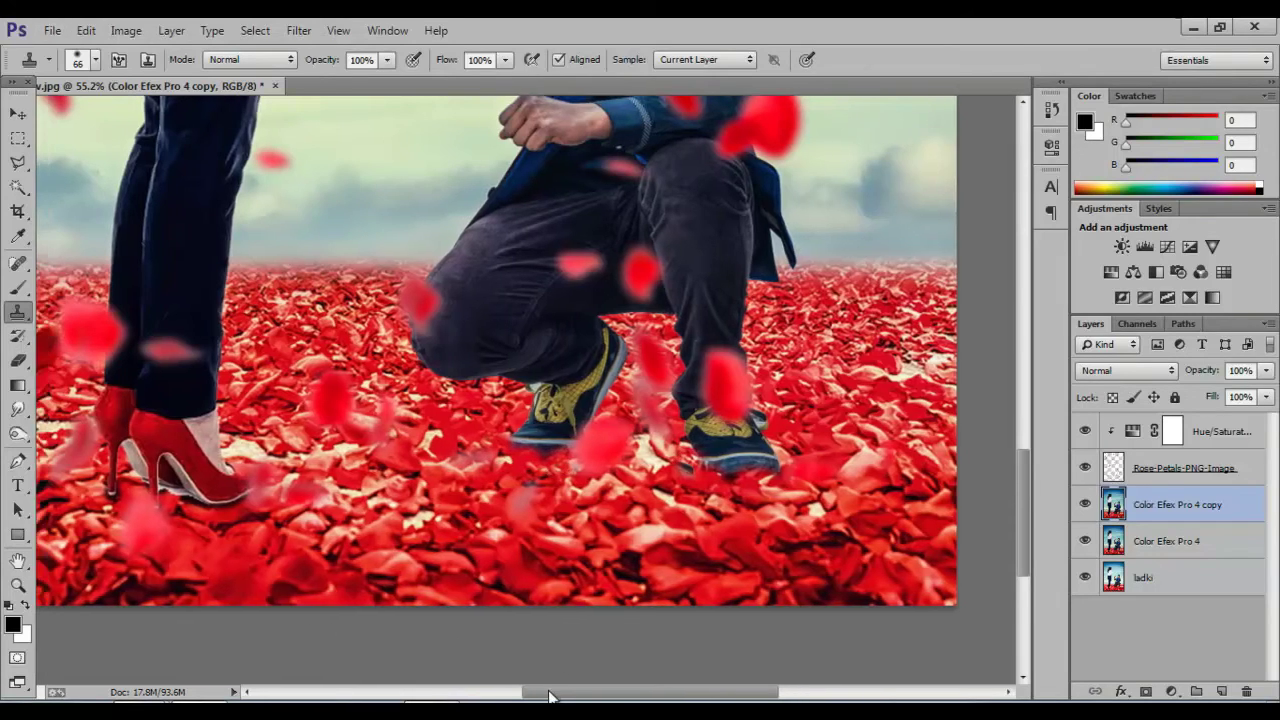
scroll(414, 613, "left", 5)
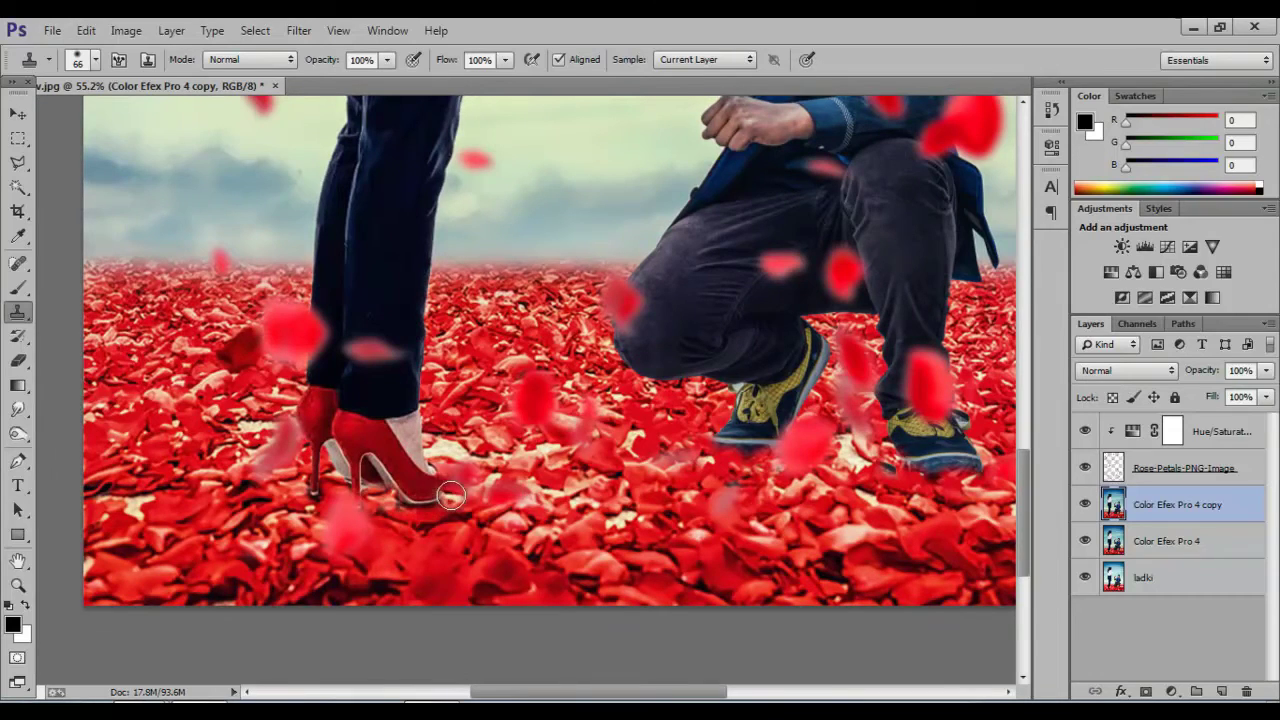
scroll(399, 525, "down", 2)
key("ctrl+0")
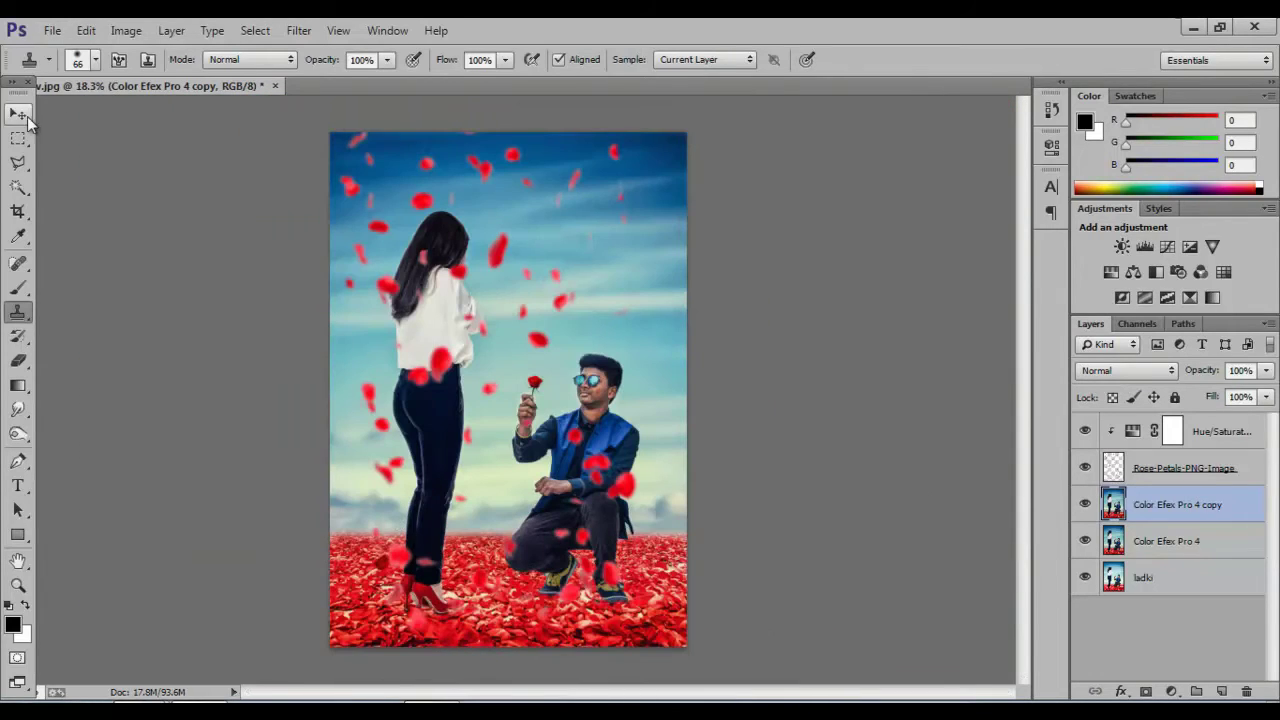
left_click(18, 113)
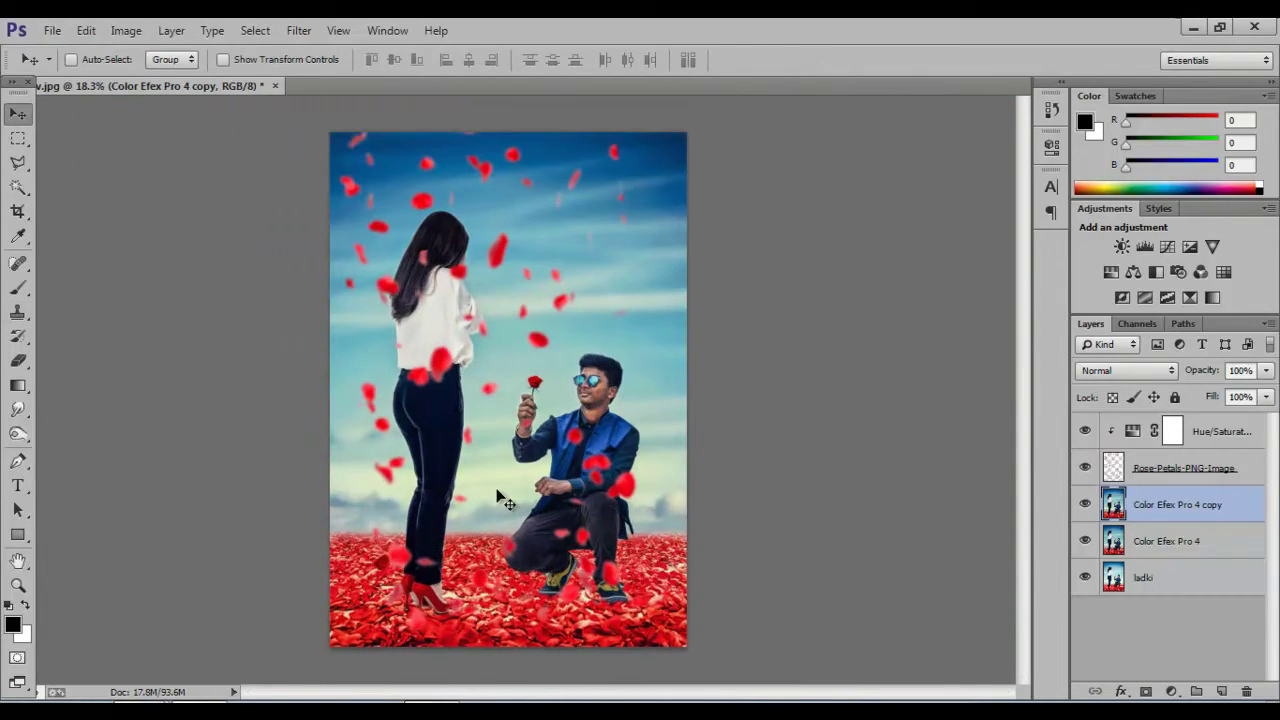
Step: Place another copy of the rose petals image, scaled down, rotated and shifted lower left
left_click(1195, 25)
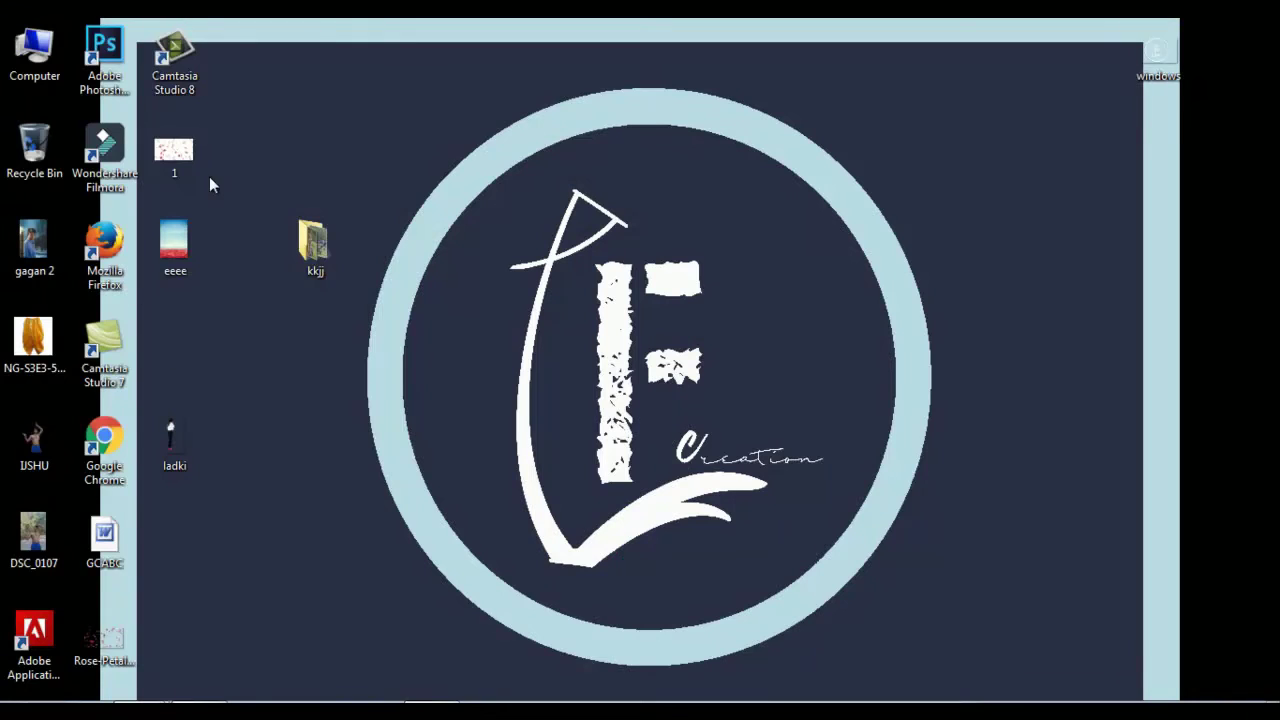
left_click(208, 699)
left_click_drag(542, 334, 542, 334)
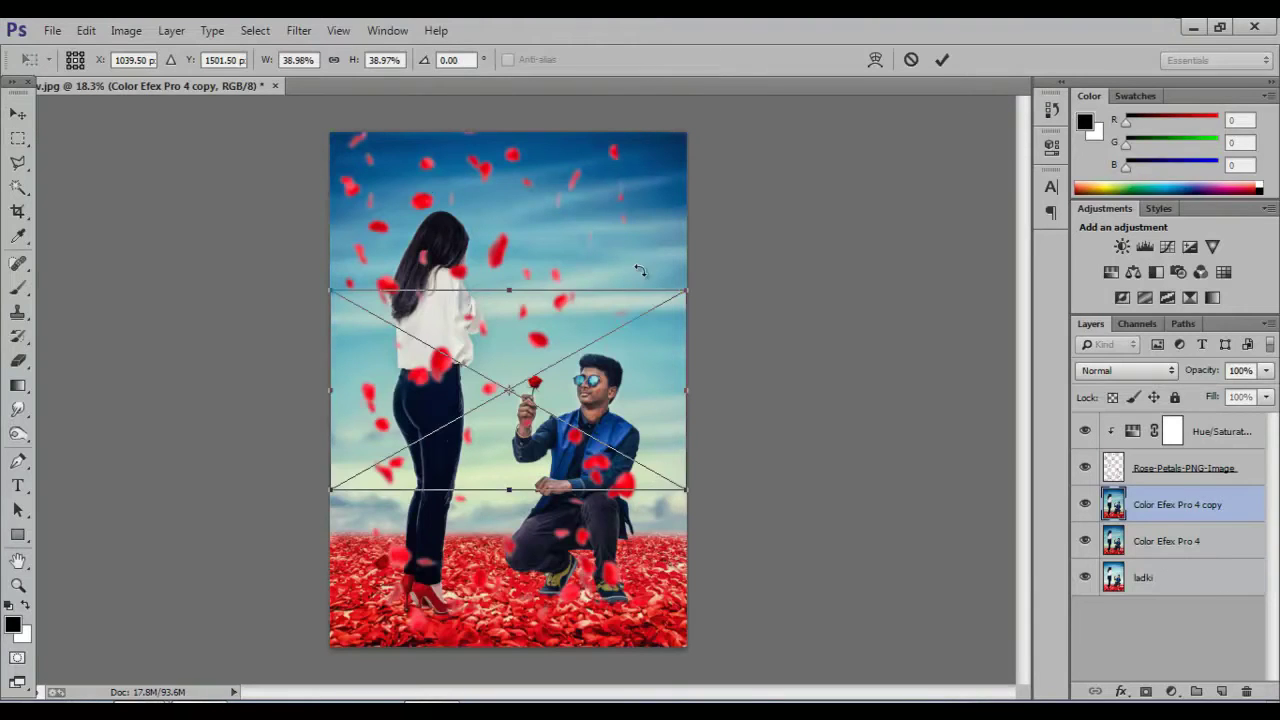
mouse_move(686, 646)
left_mouse_down()
mouse_move(752, 257)
mouse_move(930, 335)
left_mouse_up()
mouse_move(930, 380)
left_mouse_down()
mouse_move(880, 465)
mouse_move(803, 405)
mouse_move(333, 485)
left_mouse_up()
mouse_move(560, 600)
left_mouse_down()
mouse_move(627, 578)
mouse_move(831, 416)
left_mouse_up()
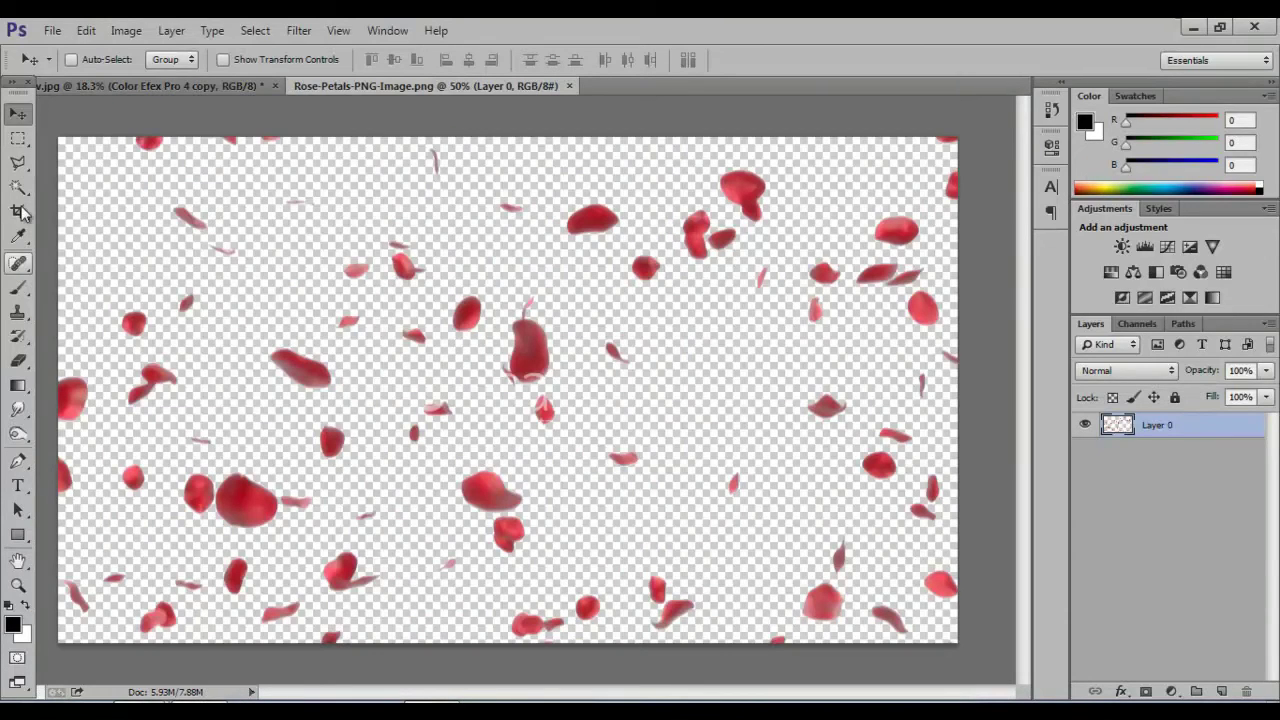
Step: Cut one petal with the Polygonal Lasso and drag it, resized, into the couple photo
left_click(20, 163)
left_click(312, 424)
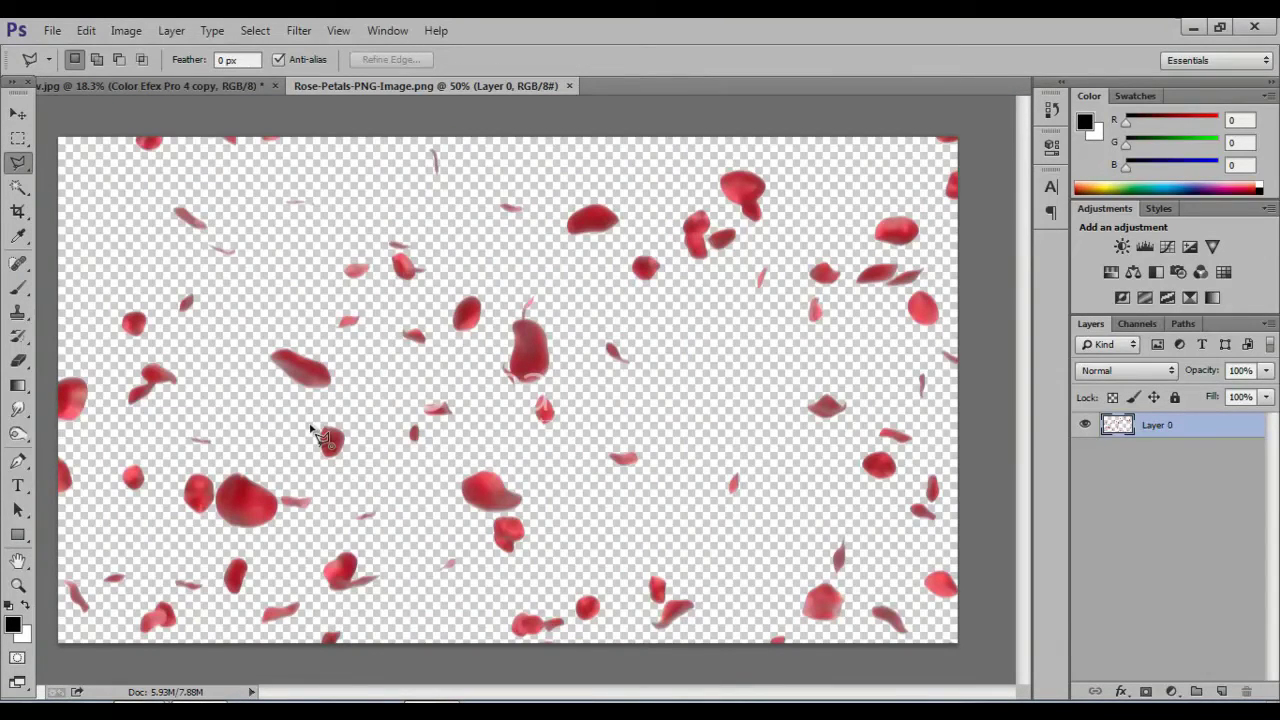
left_click(344, 418)
left_click(375, 448)
left_click(312, 424)
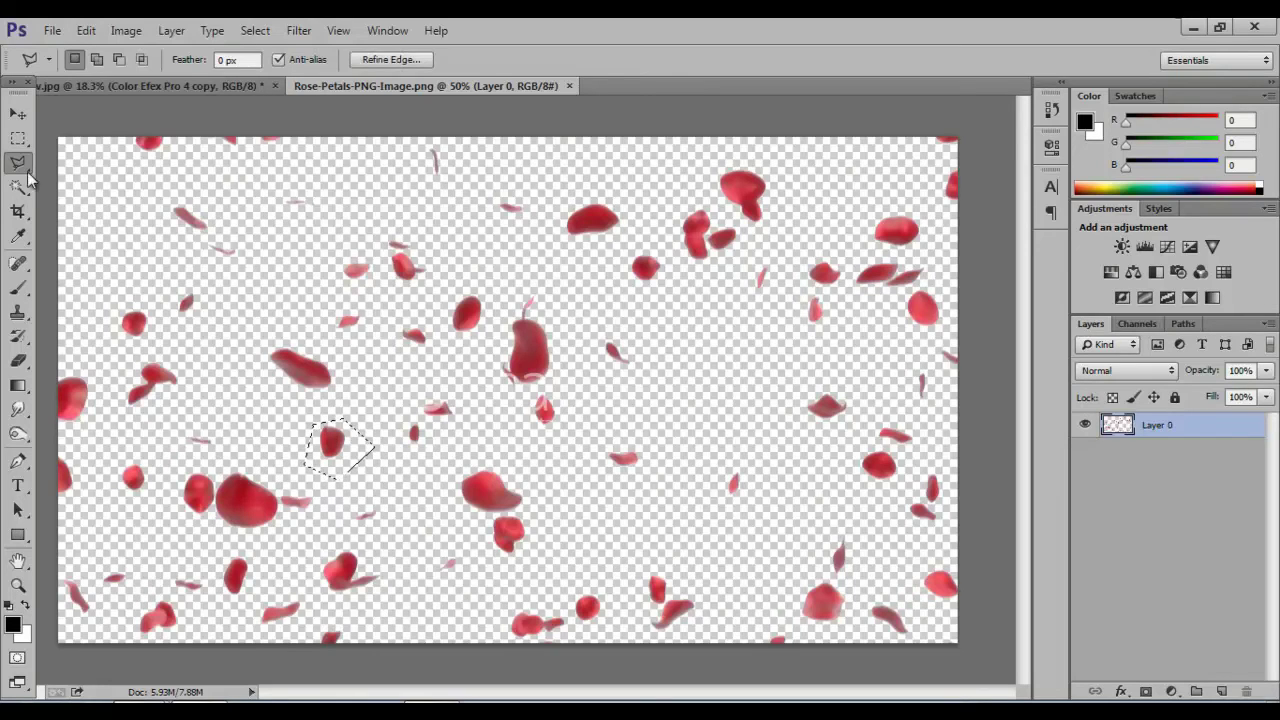
key("v")
mouse_move(335, 390)
left_mouse_down()
mouse_move(225, 165)
mouse_move(494, 406)
mouse_move(646, 340)
left_mouse_up()
key("ctrl+t")
key("Return")
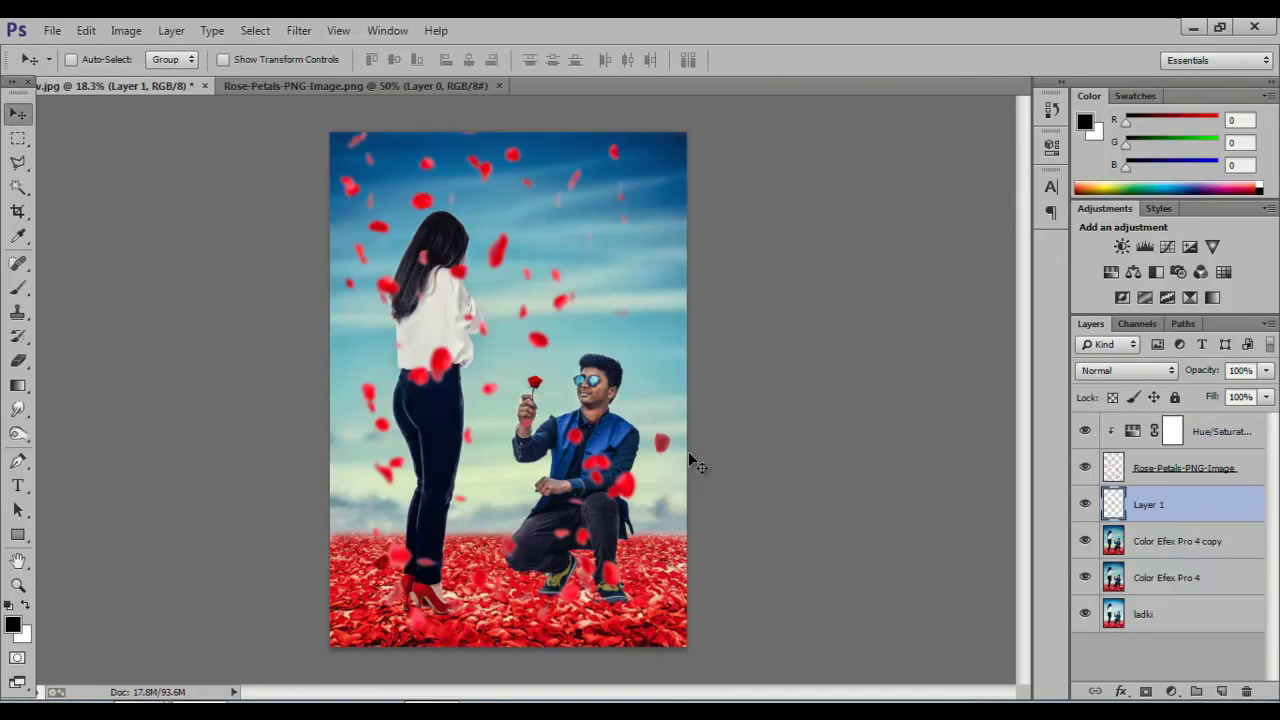
Step: Duplicate the petal twice, placing a copy beside the kneeling man
key("ctrl+j")
left_click_drag(698, 438, 638, 536)
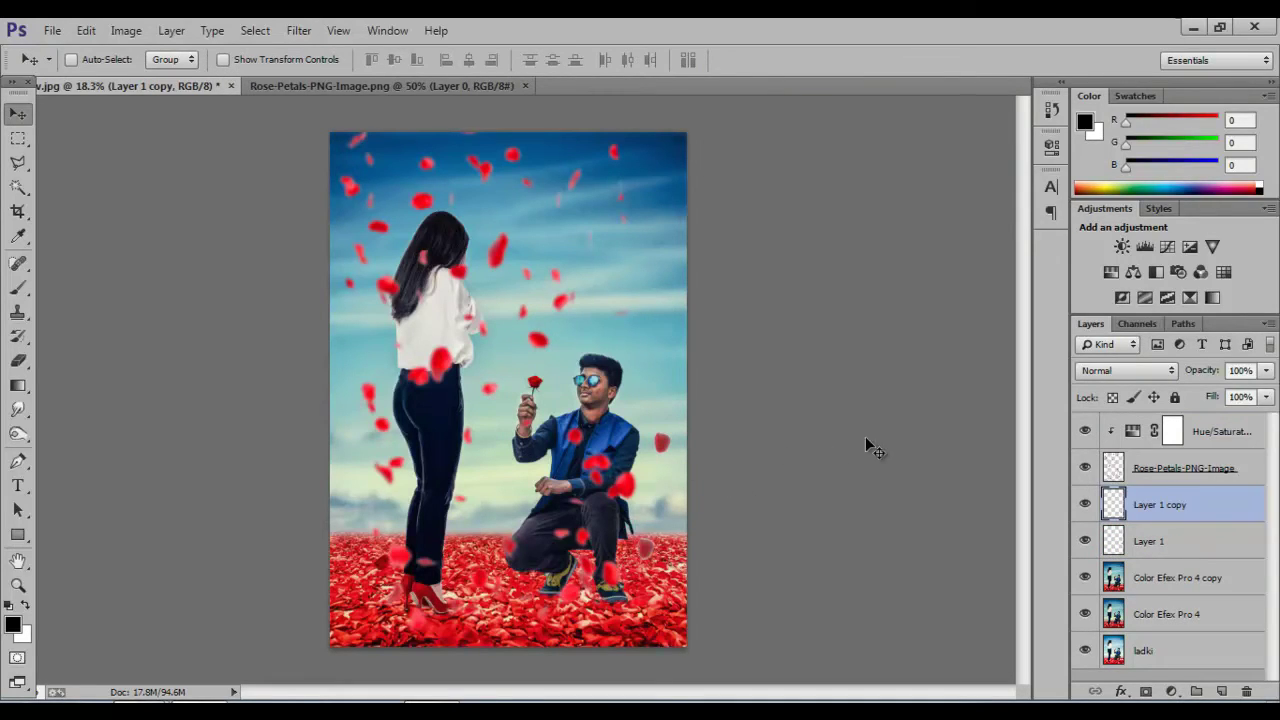
key("ctrl+j")
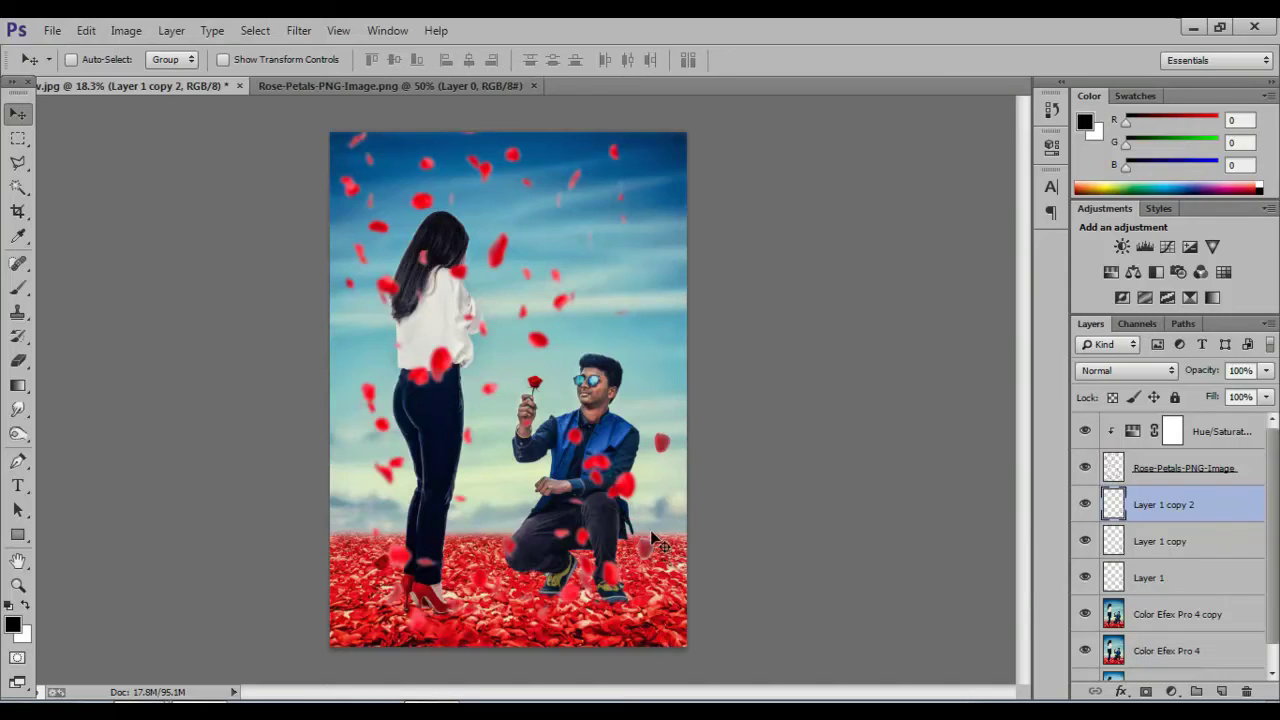
Step: Add a clipped Hue/Saturation to the petals and merge it with the petal layers
left_click(1210, 575, "shift")
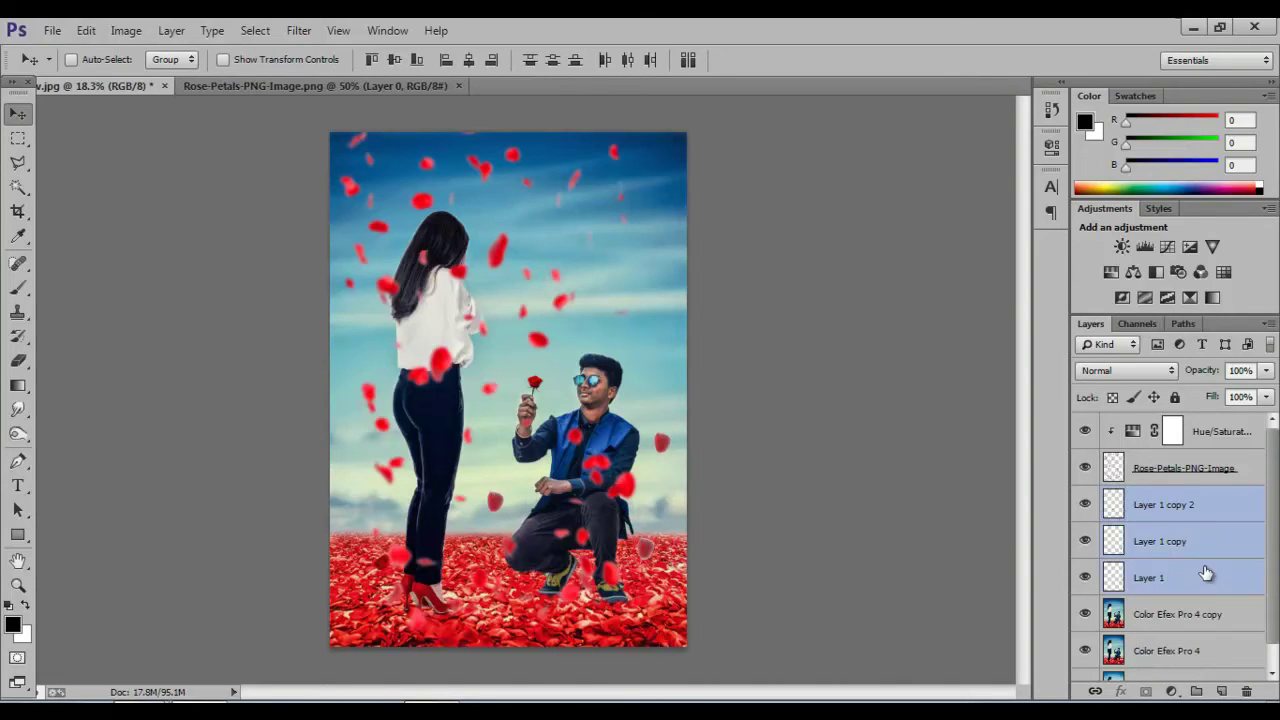
right_click(1211, 574)
left_click(1105, 483)
left_click(1106, 271)
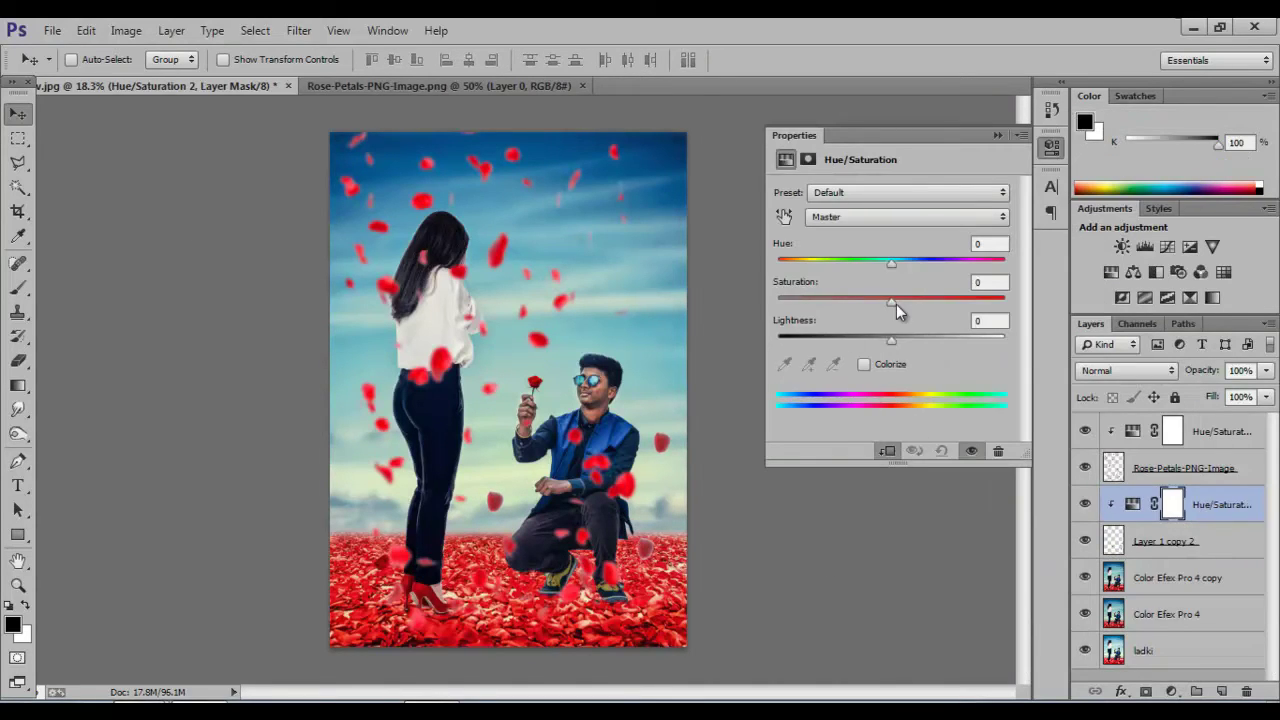
left_click(998, 135)
left_click(1169, 541, "shift")
right_click(1169, 545)
left_click(1090, 483)
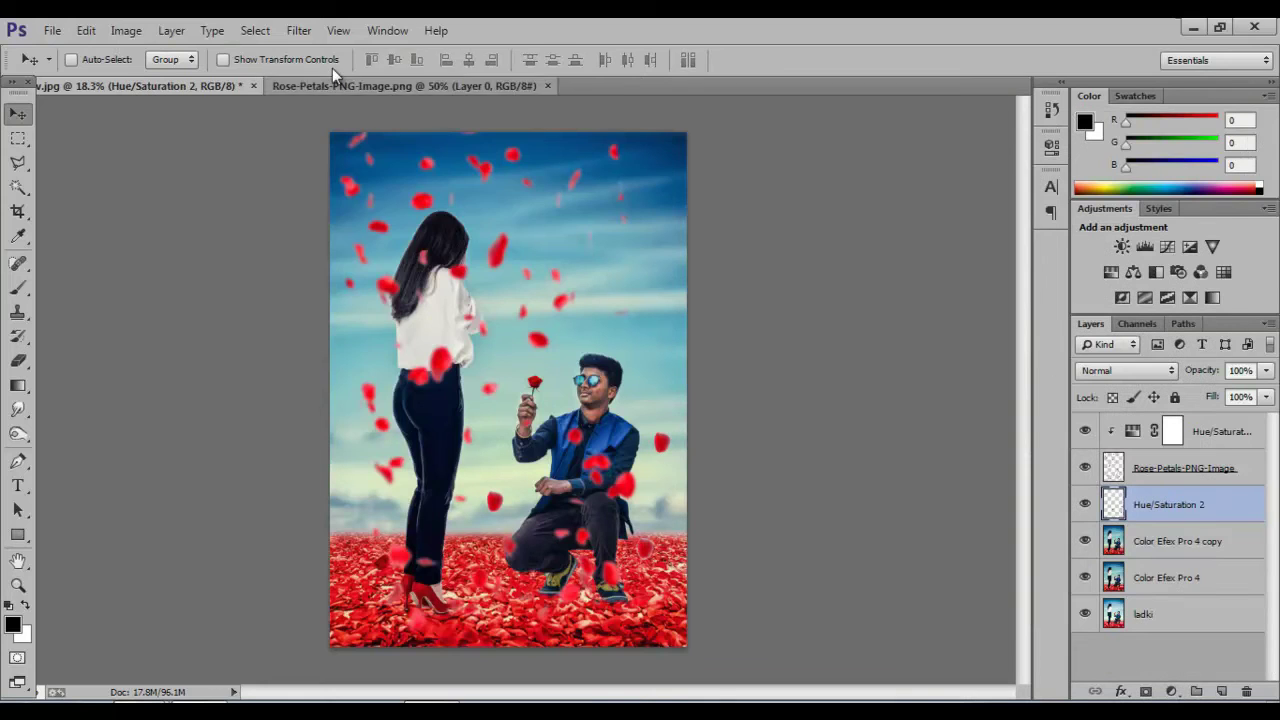
left_click(298, 30)
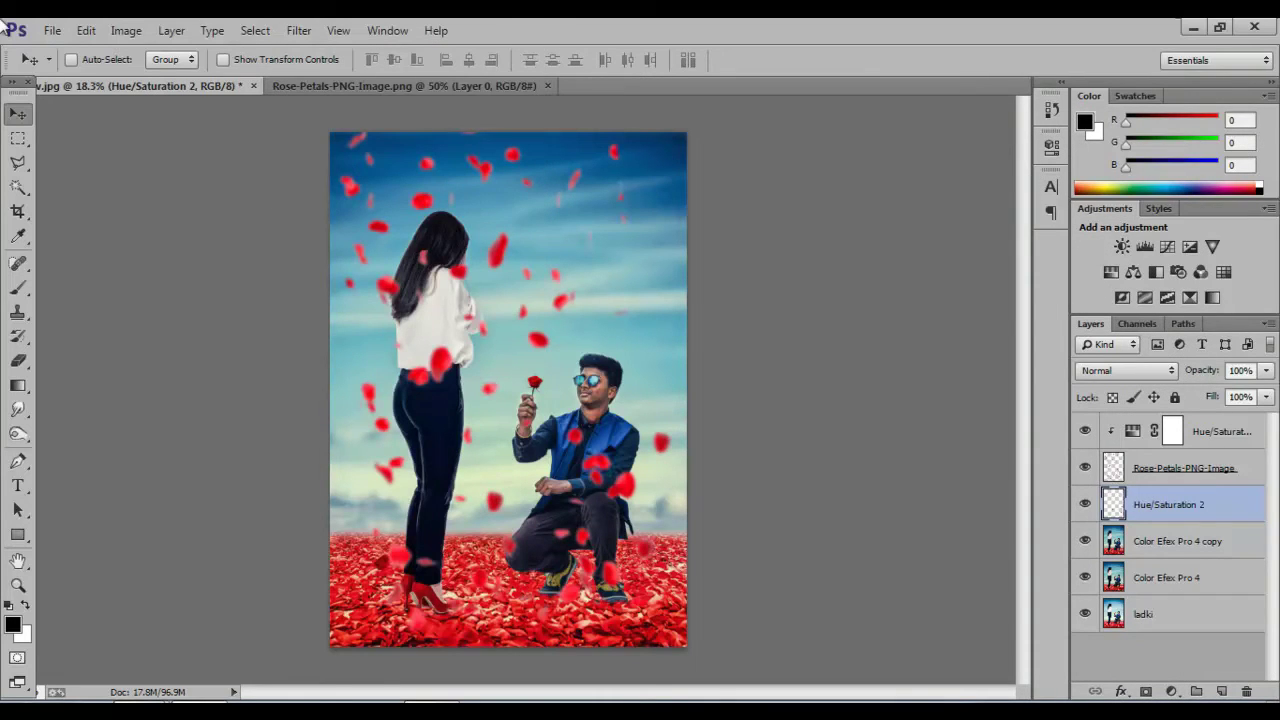
Step: Add a Color Lookup adjustment using the Abstract Cobalt-Carmine profile
left_click(1165, 541)
left_click(1205, 432)
left_click(1222, 272)
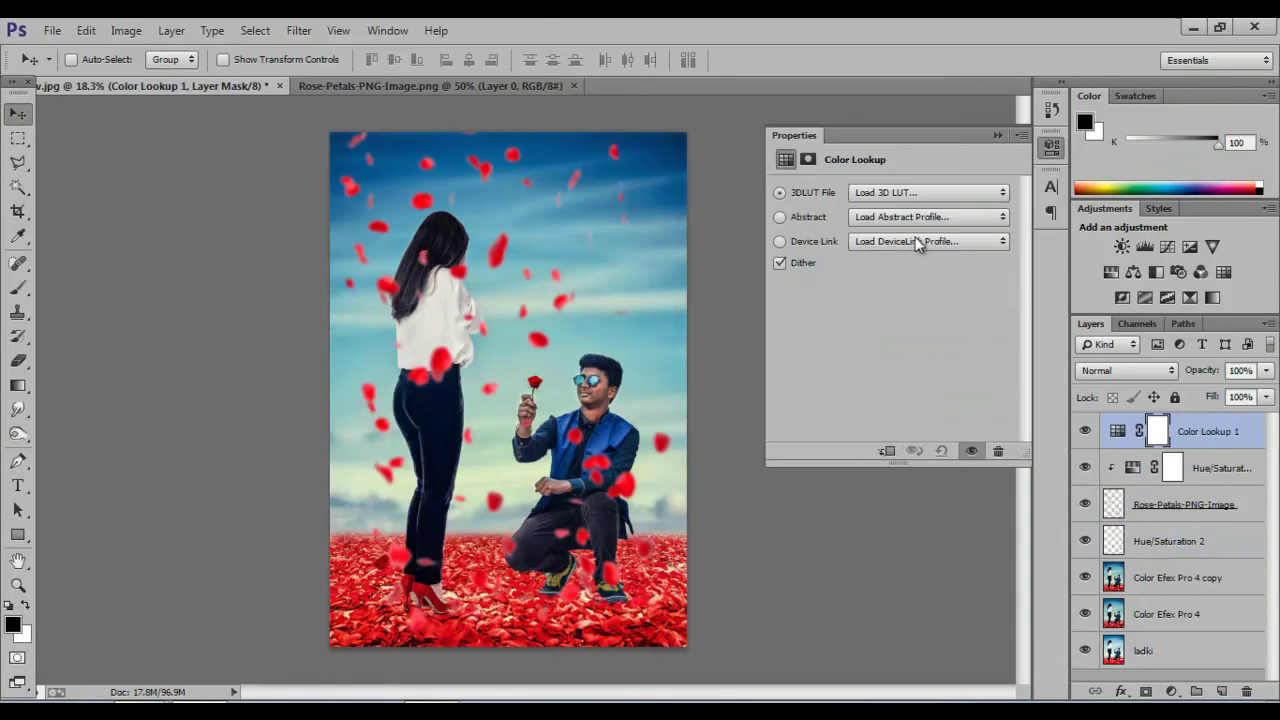
left_click(929, 216)
left_click(918, 310)
left_click(998, 135)
Step: Mask the Color Lookup off the man's face and hands with a black 68 px, then 31 px brush
scroll(666, 448, "down", 2)
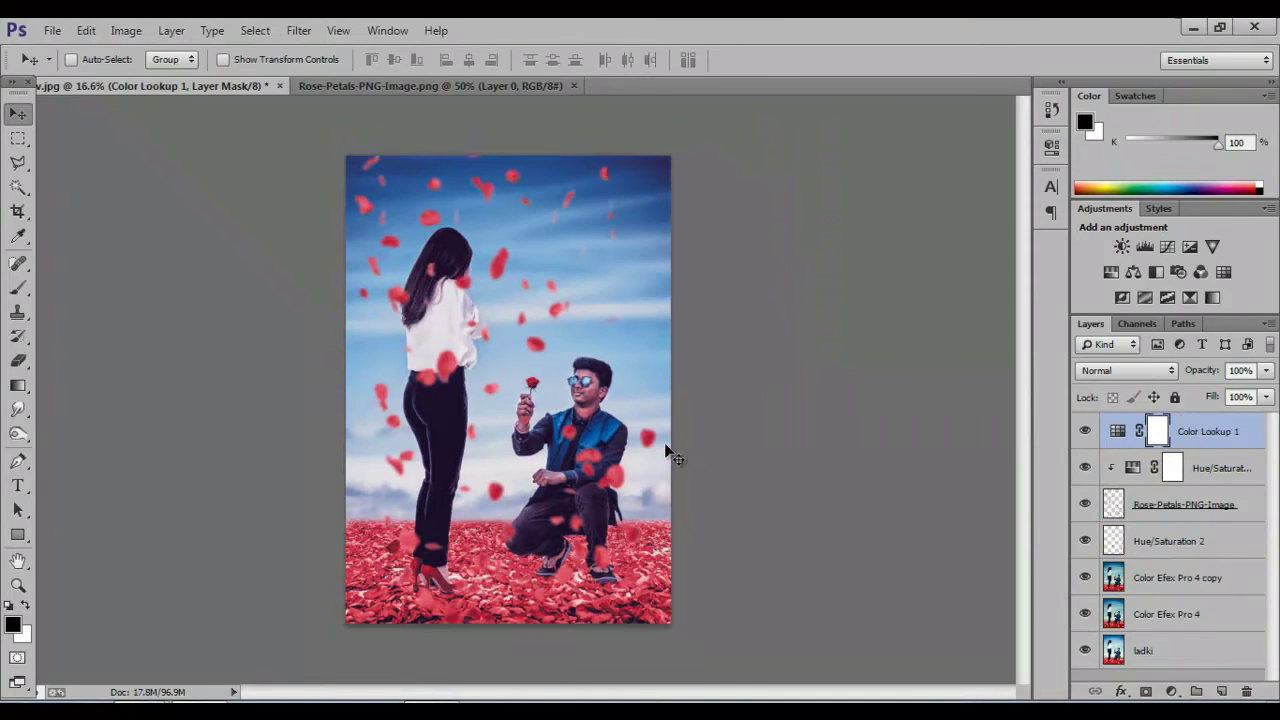
left_click(1148, 690)
key("b")
scroll(573, 382, "up", 12)
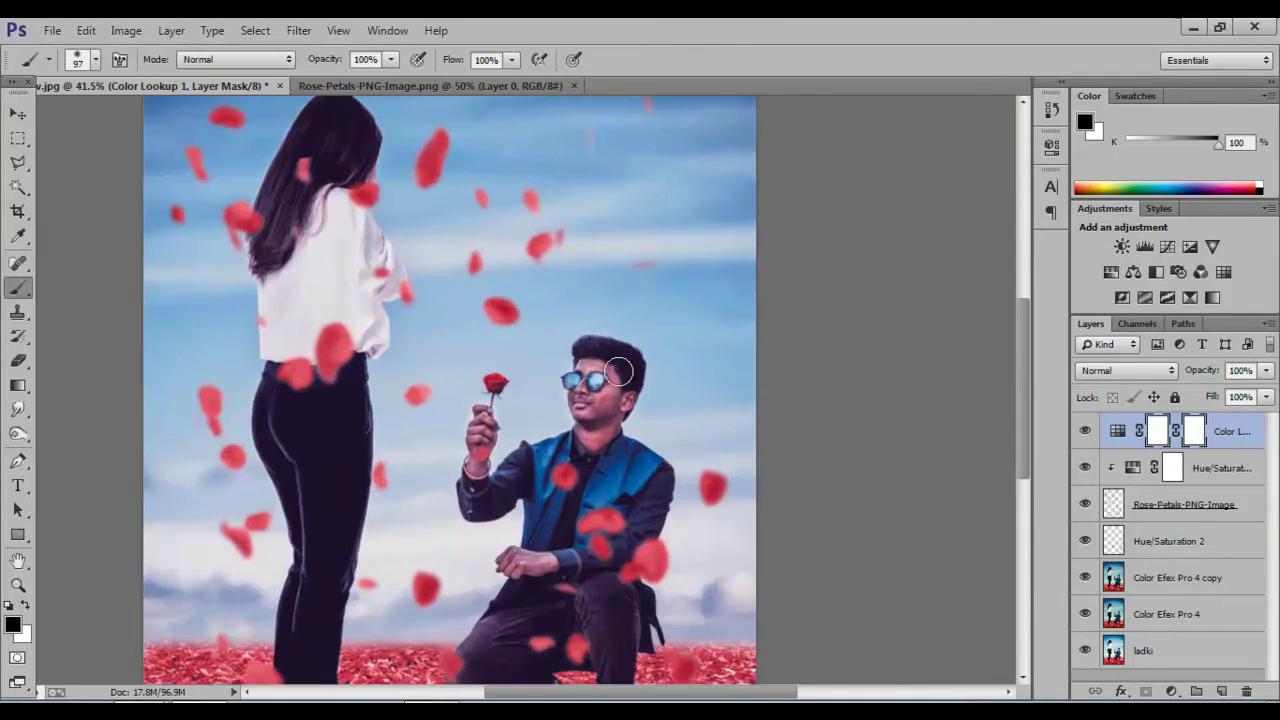
right_click(630, 372)
type("68")
key("Return")
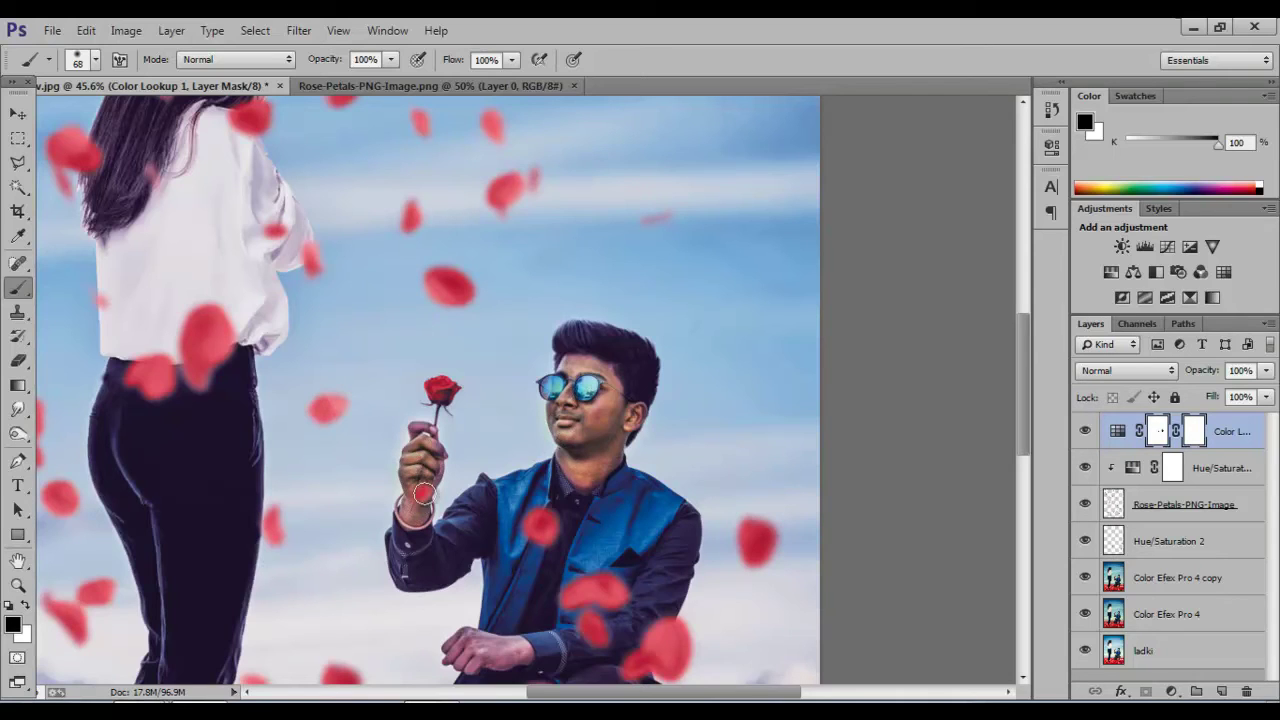
right_click(435, 452)
type("31")
key("Return")
left_click_drag(538, 523, 532, 323)
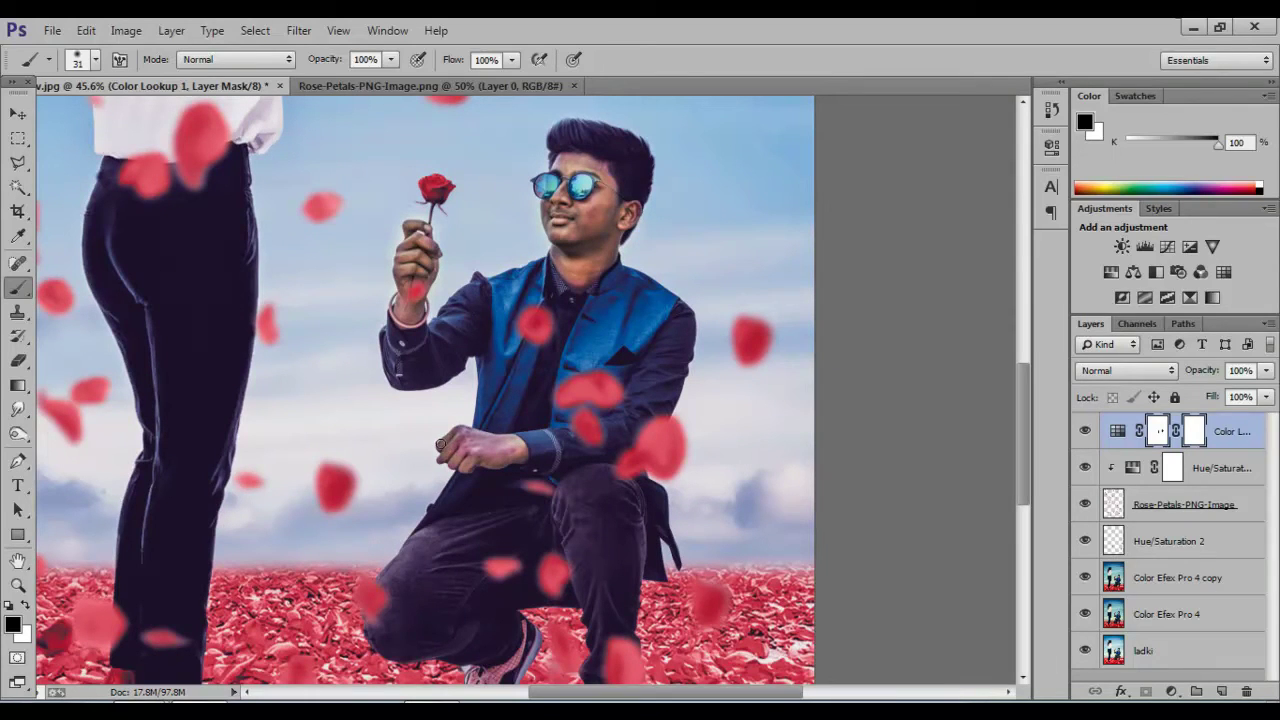
key("ctrl+0")
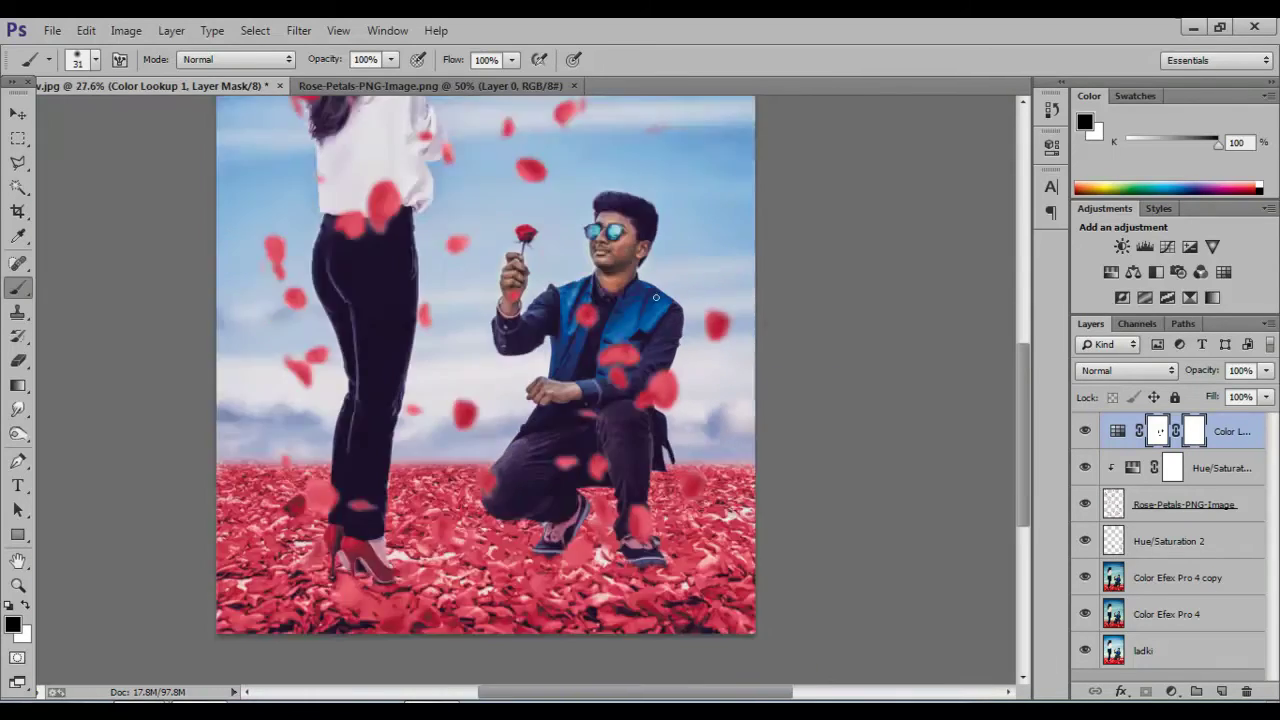
left_click_drag(1018, 365, 1018, 380)
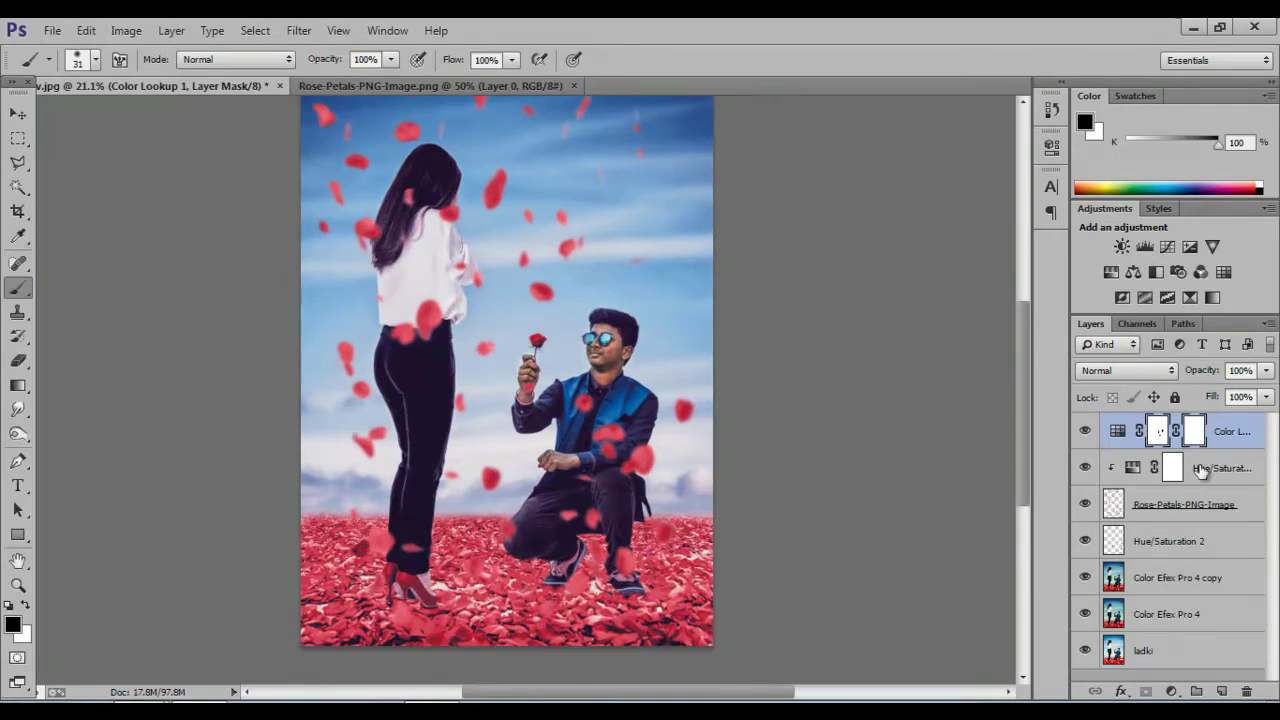
Step: Apply the Camera Raw Filter with Vibrance +43, Shadows +11 and Clarity +20
left_click(298, 30)
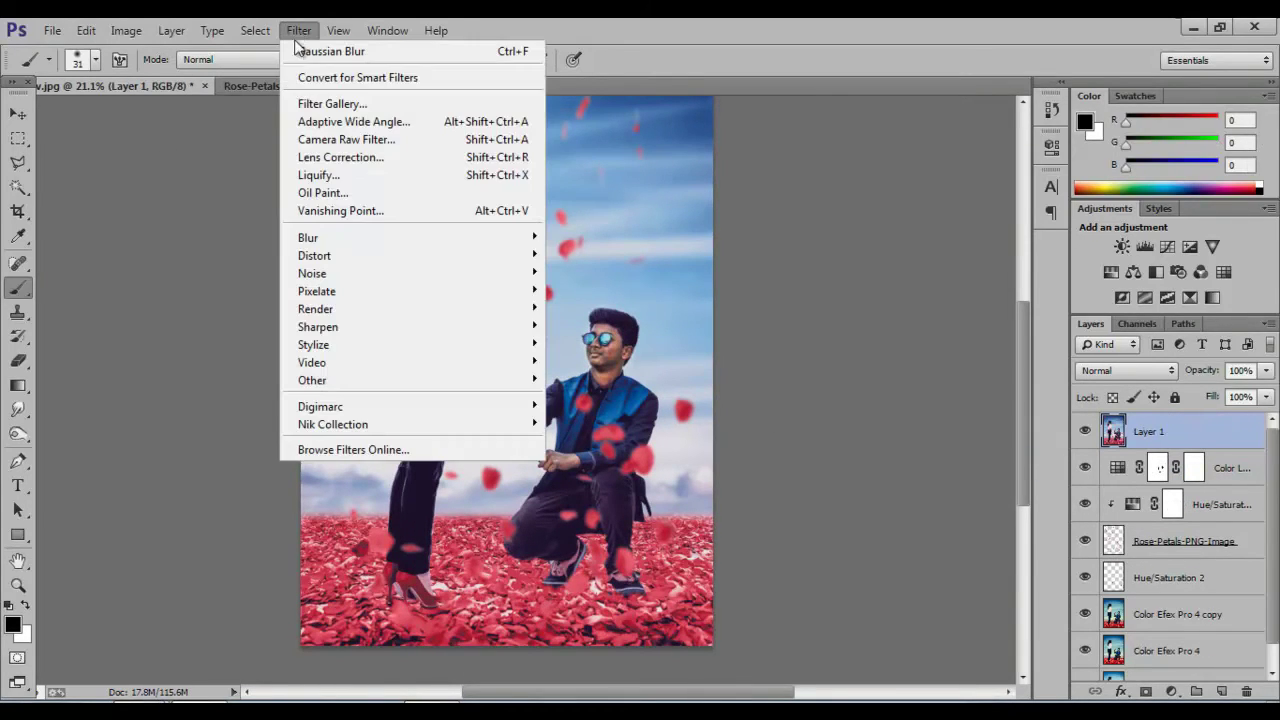
left_click(360, 139)
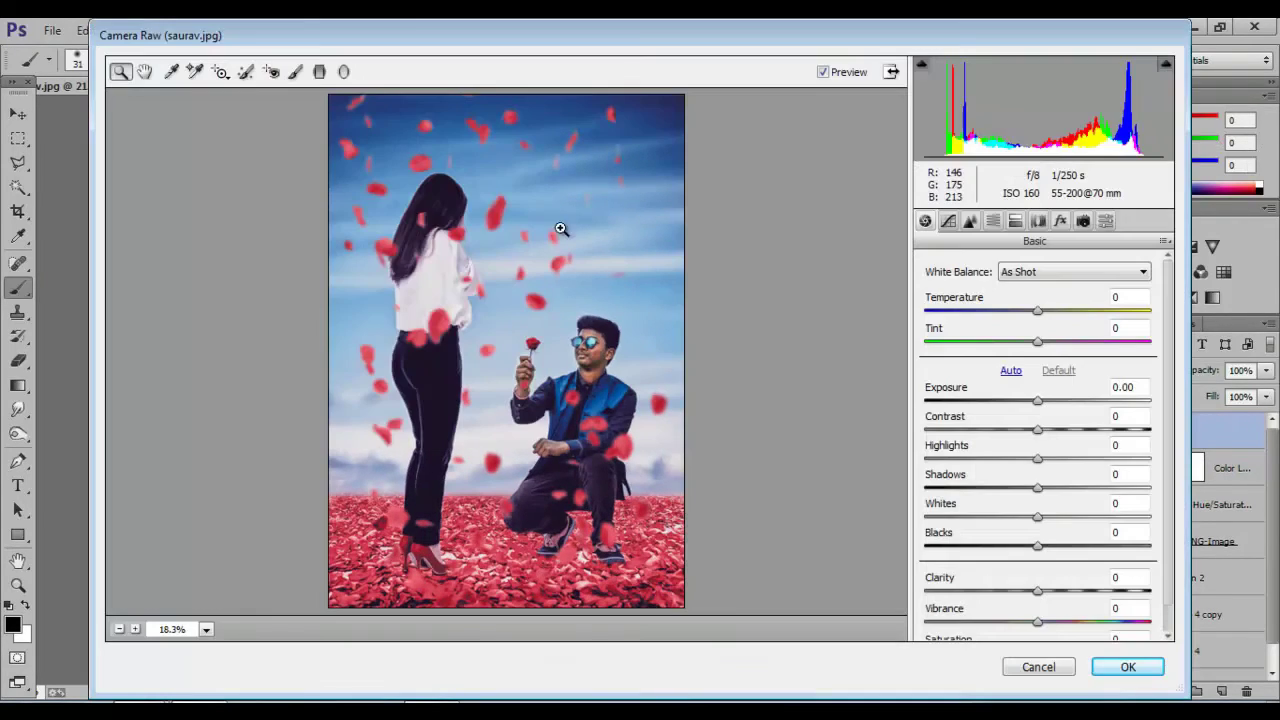
left_click_drag(1037, 612, 1086, 622)
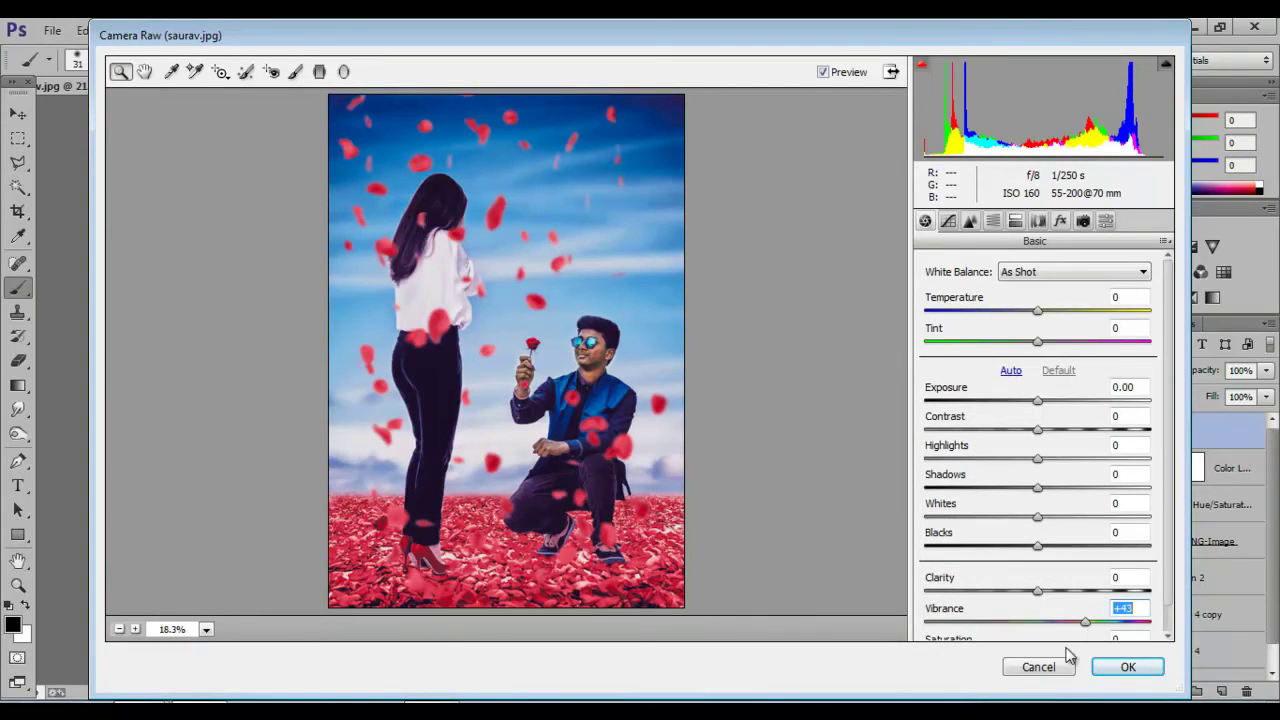
left_click_drag(1037, 488, 1053, 489)
left_click_drag(1037, 590, 1061, 592)
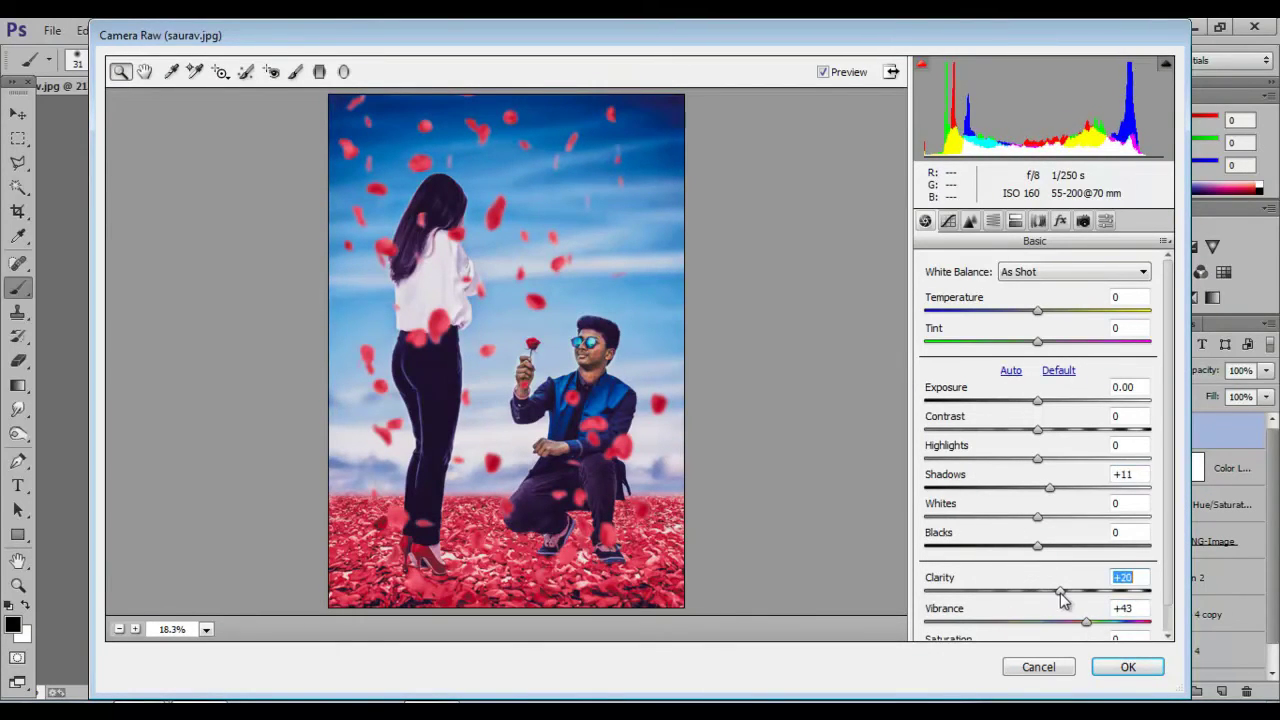
left_click(1130, 666)
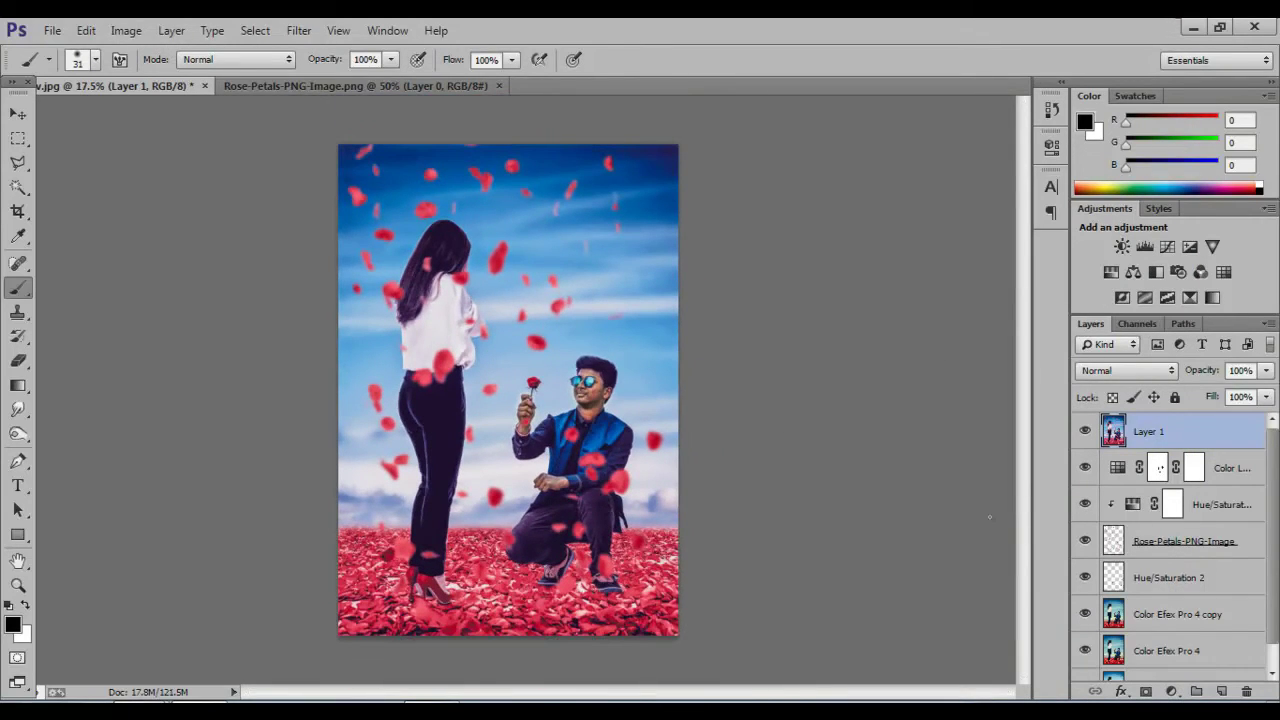
key("ctrl+minus")
key("v")
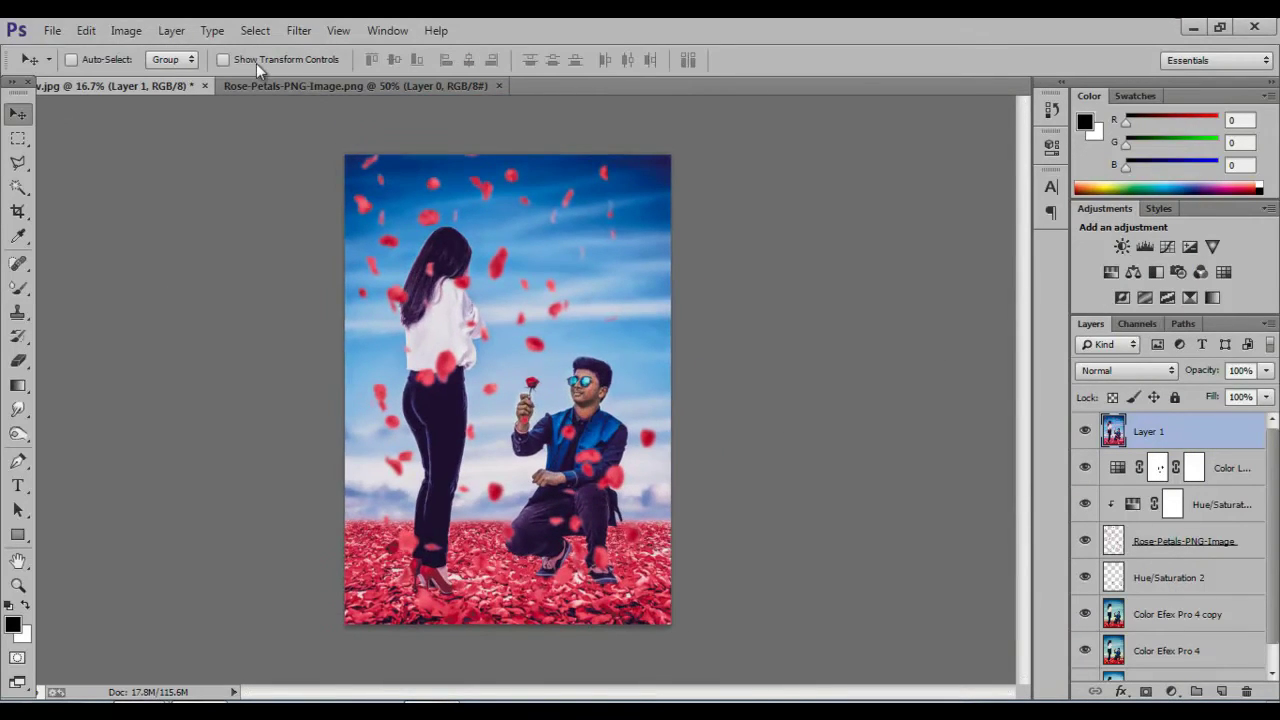
left_click(299, 30)
Step: In Color Efex Pro 4, apply Cross Processing method L08 at about 59% opacity
left_click(640, 443)
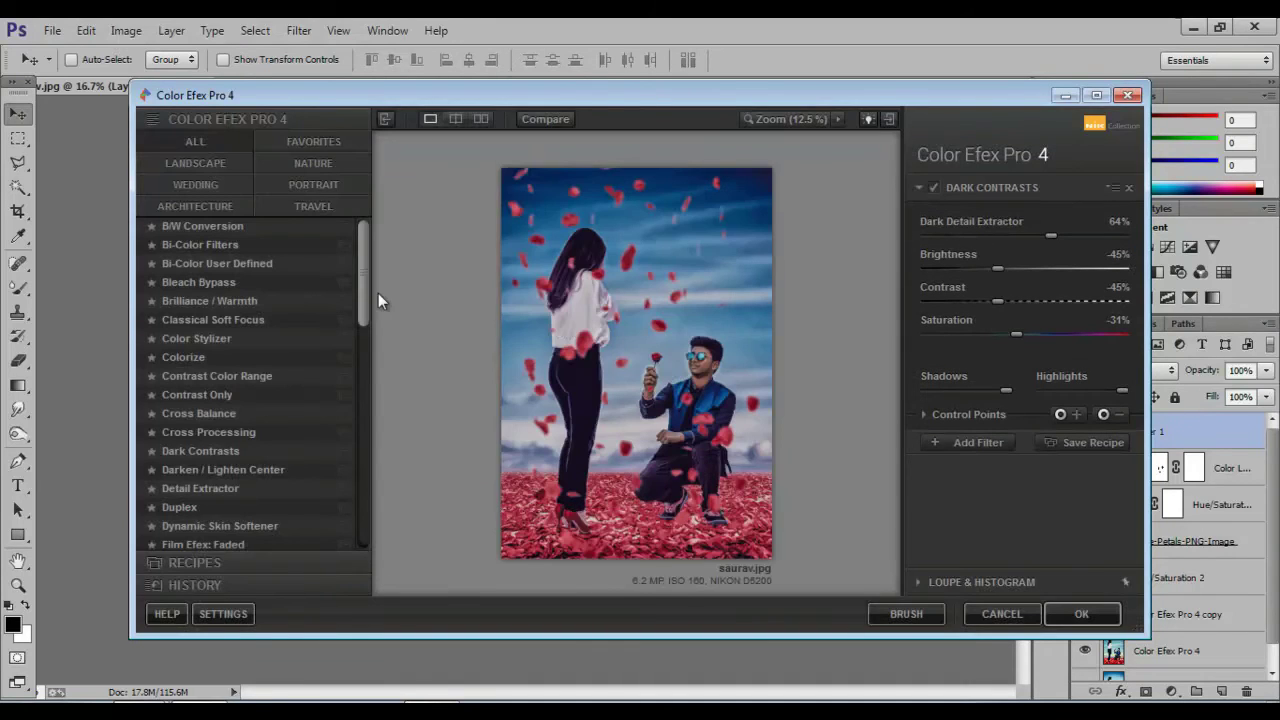
scroll(366, 305, "down", 3)
left_click(283, 336)
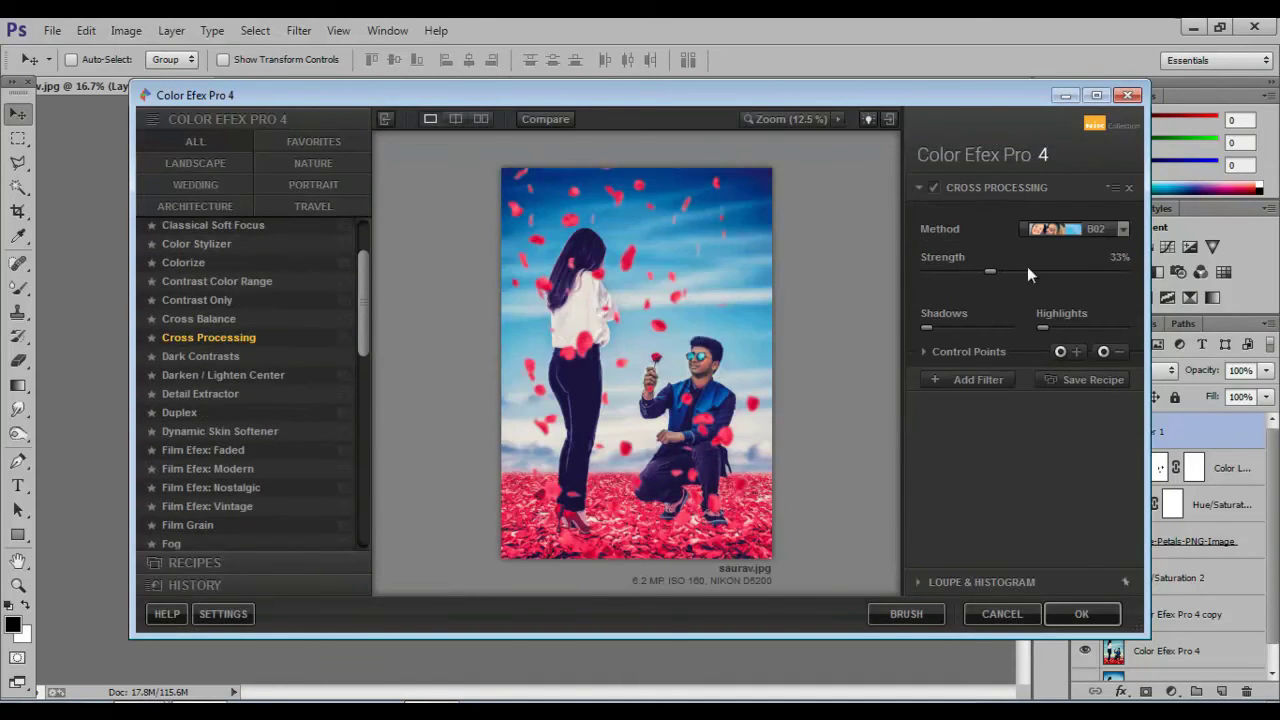
left_click(1055, 231)
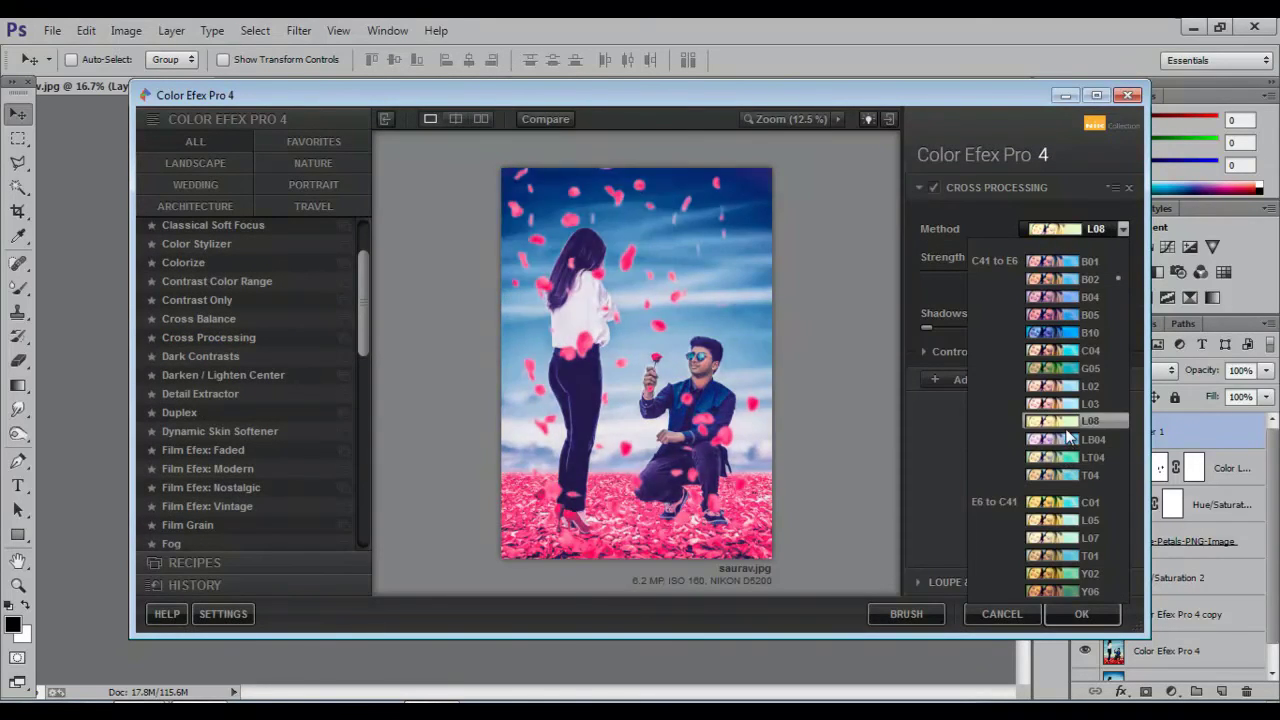
left_click(1068, 421)
left_click(962, 351)
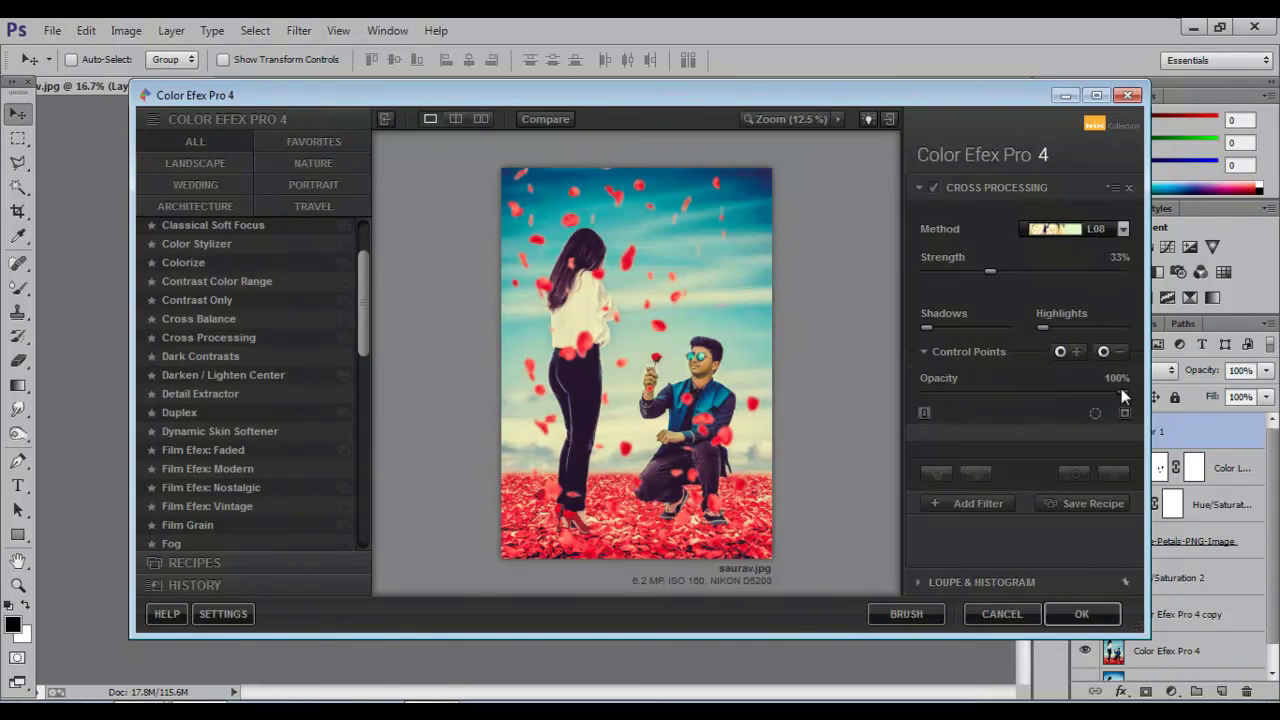
left_click_drag(1121, 388, 1053, 395)
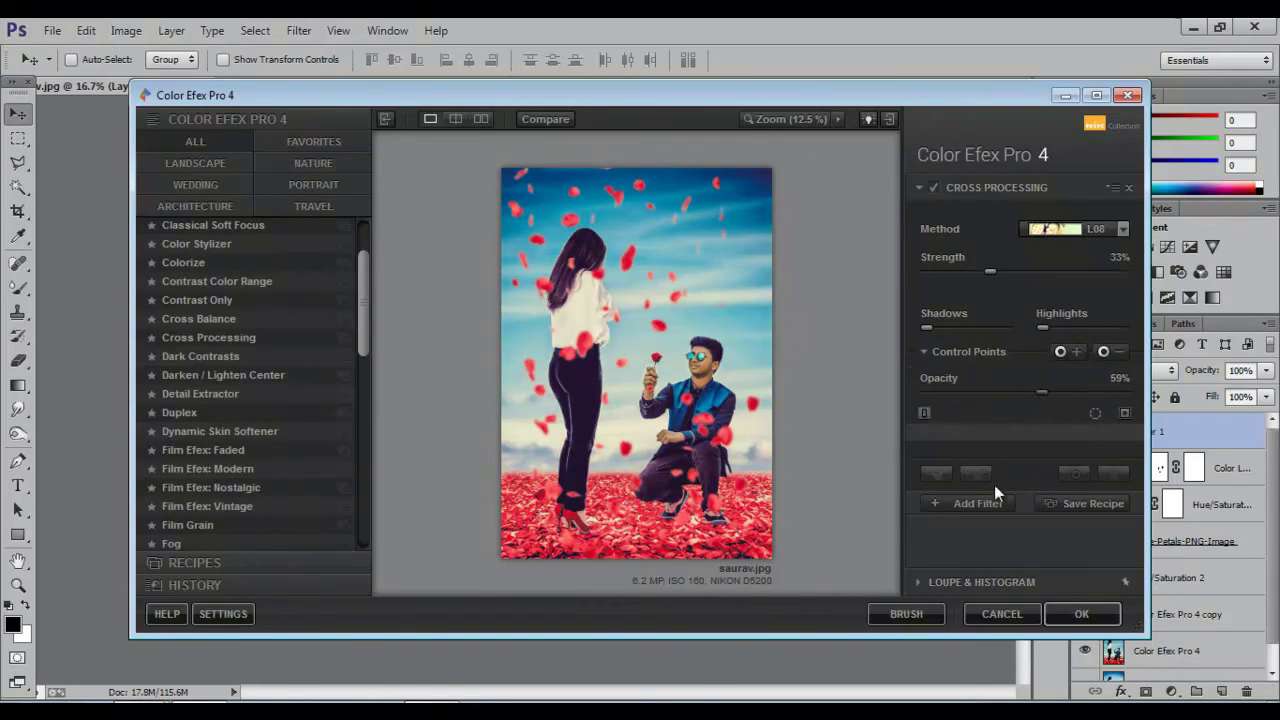
Step: Add a Vignette: Lens filter at Size 39% and roughly 40% opacity
left_click(975, 503)
left_click_drag(365, 295, 365, 515)
left_click(199, 523)
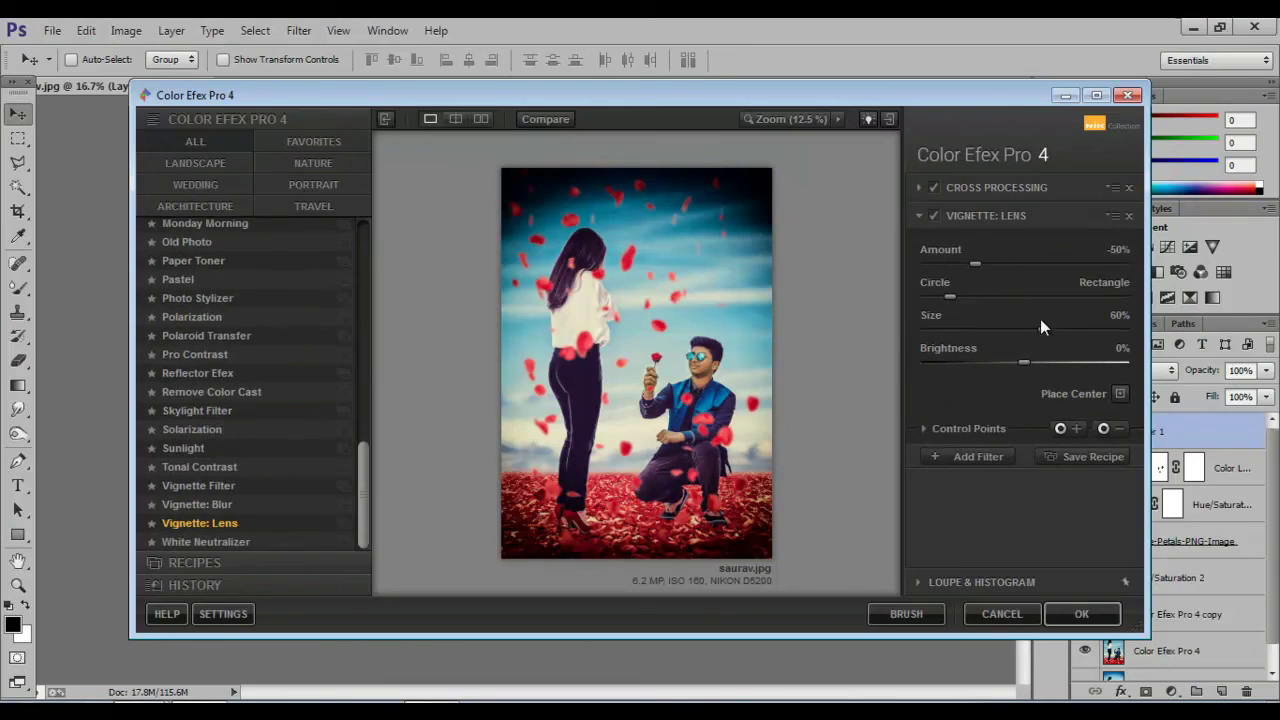
left_click_drag(1041, 329, 1001, 329)
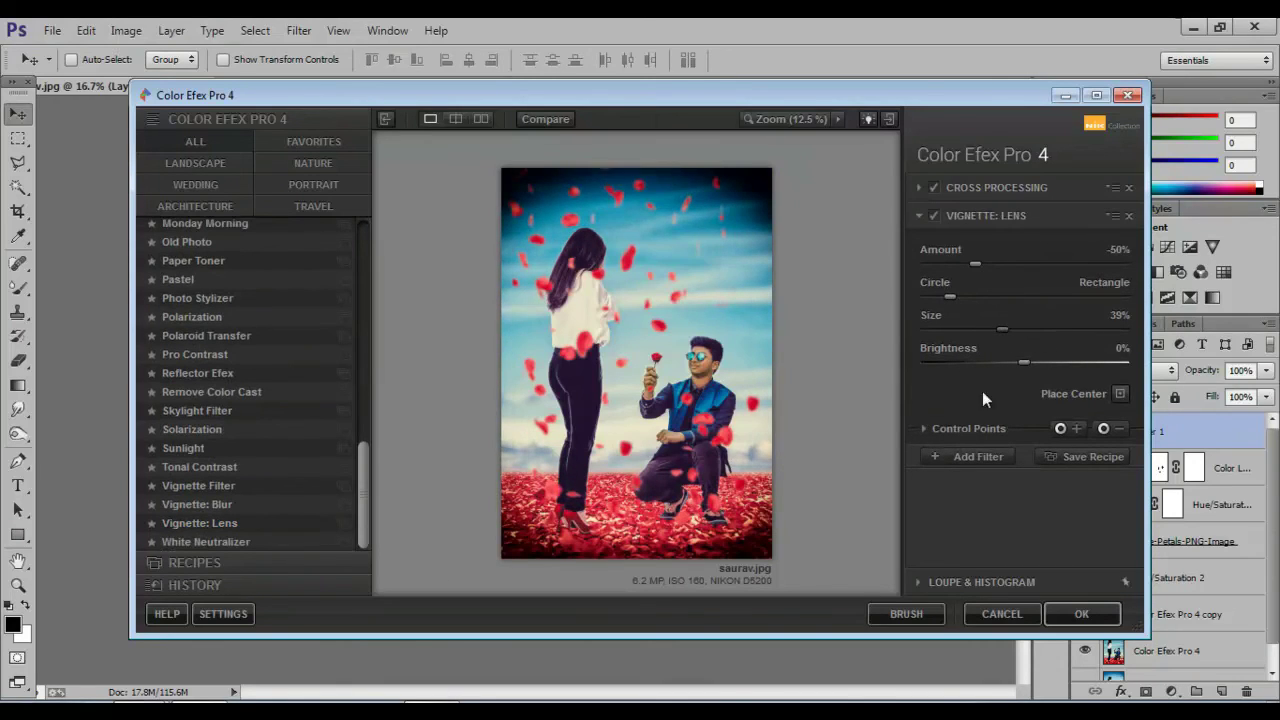
left_click(968, 428)
left_click_drag(1103, 467, 988, 474)
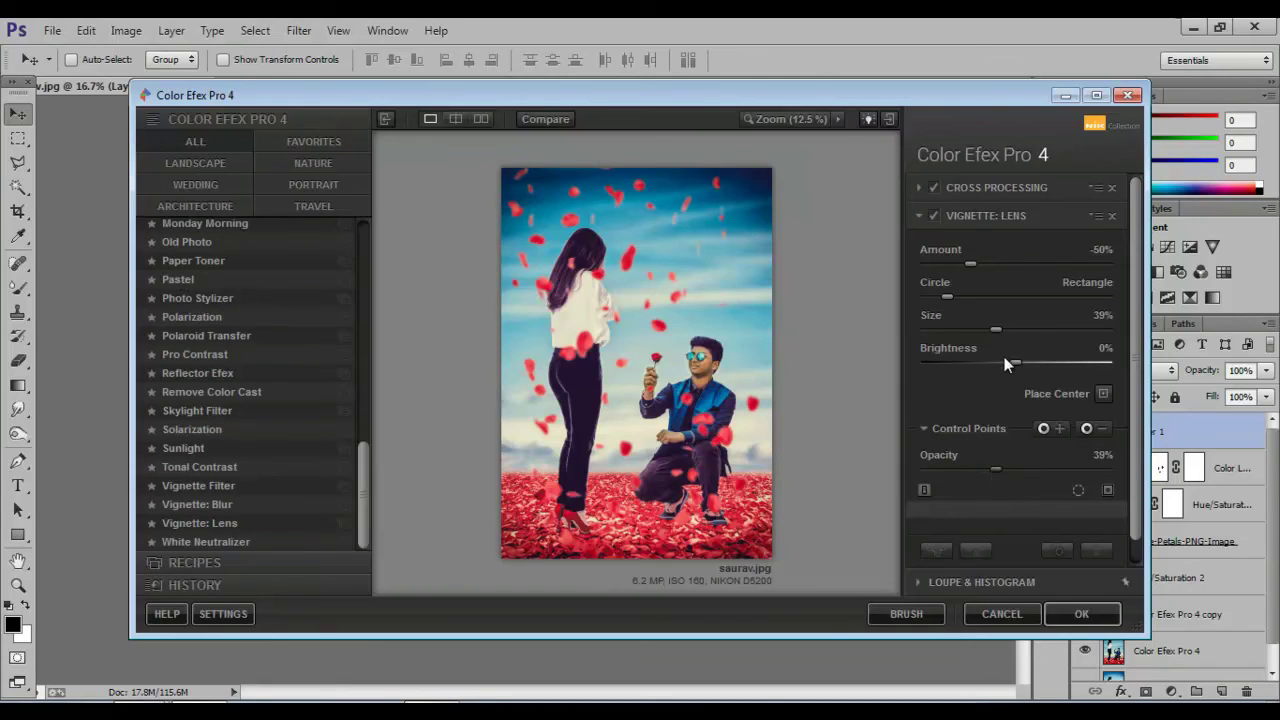
Step: Add a lowered-opacity Photo Stylizer (Varitone) filter and apply the filters to Photoshop
left_click(970, 530)
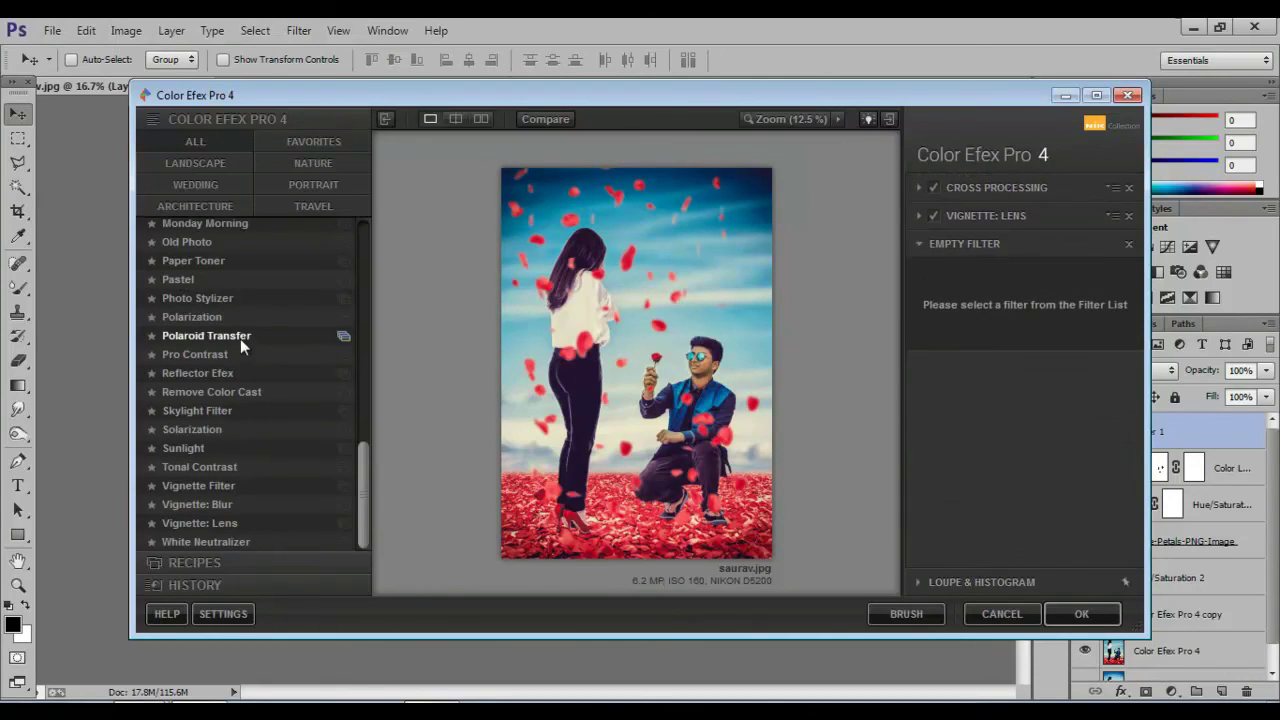
left_click(197, 298)
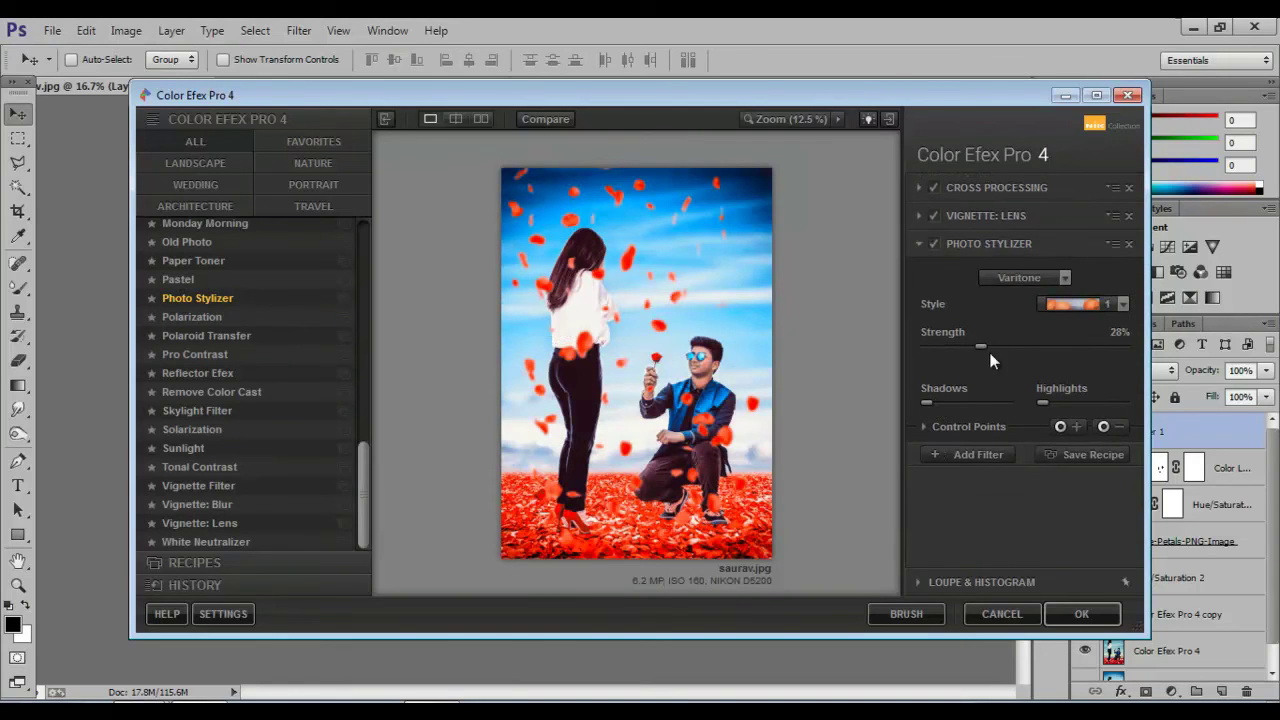
left_click(980, 426)
left_click_drag(1106, 468, 982, 470)
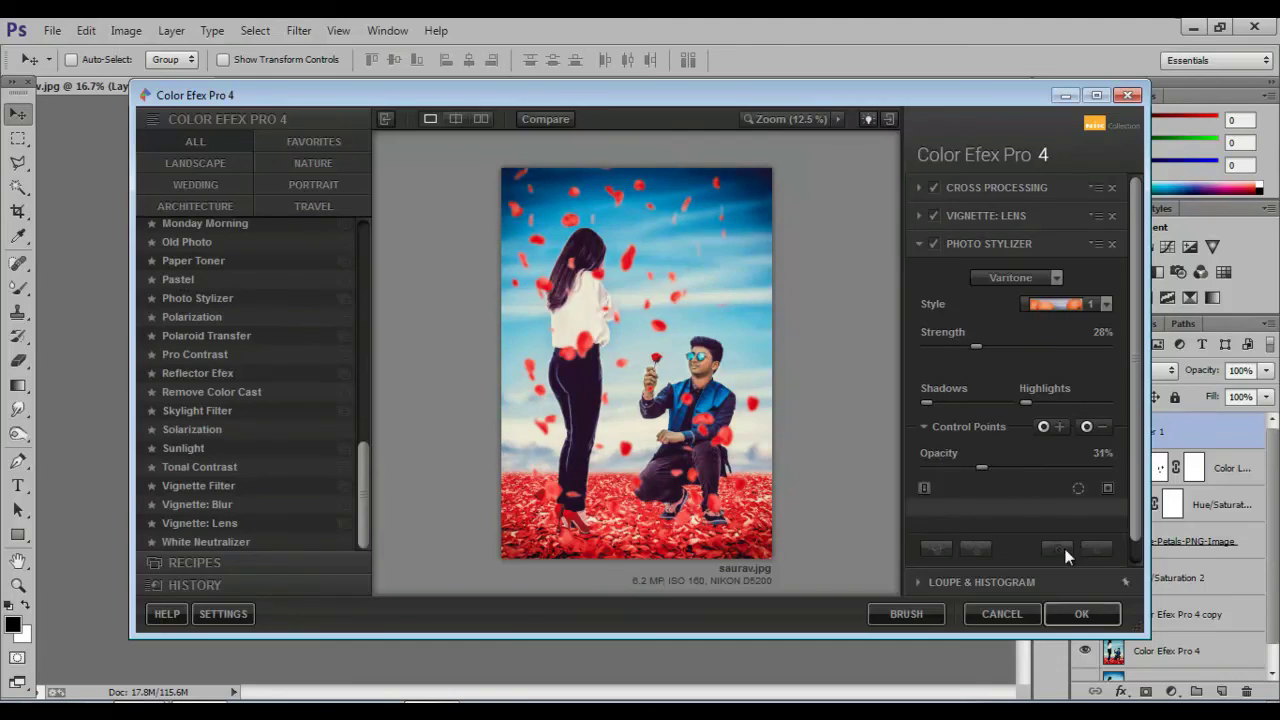
left_click(1081, 614)
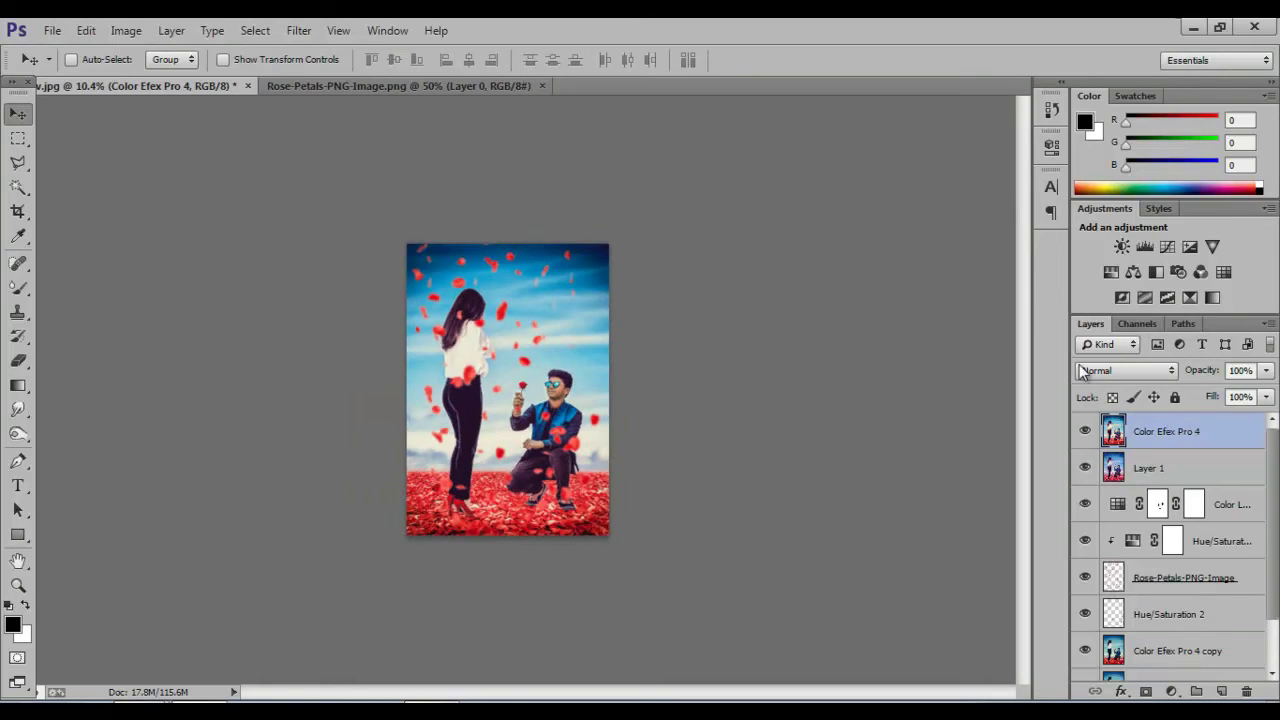
Step: Lower the Color Efex layer's fill to about 81% and add a Color Balance adjustment layer
left_click_drag(1203, 400, 1183, 402)
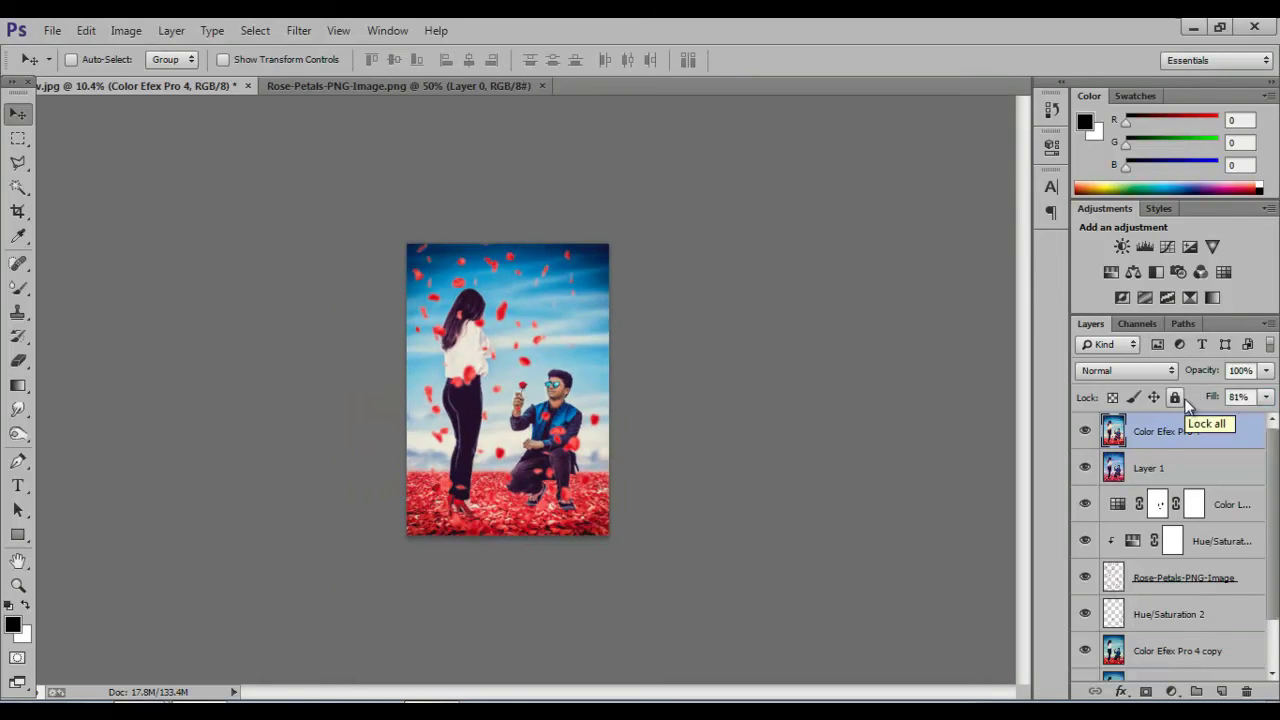
left_click(1172, 693)
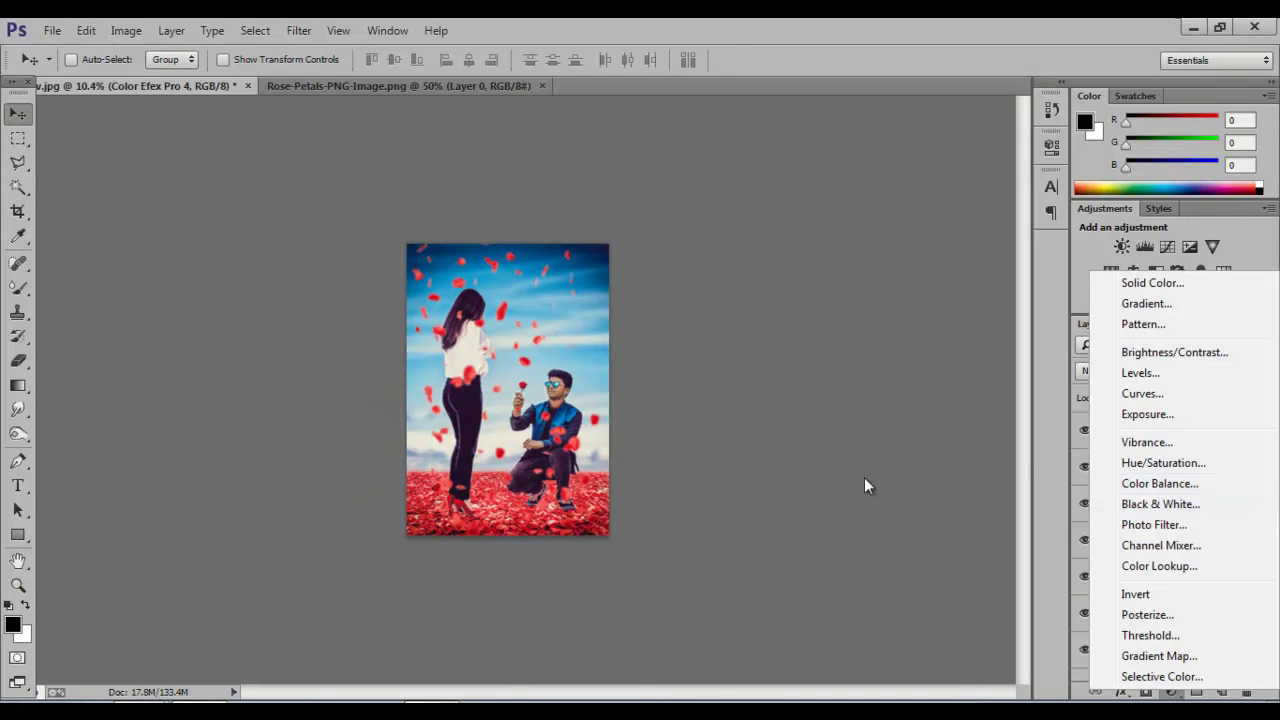
left_click(1159, 483)
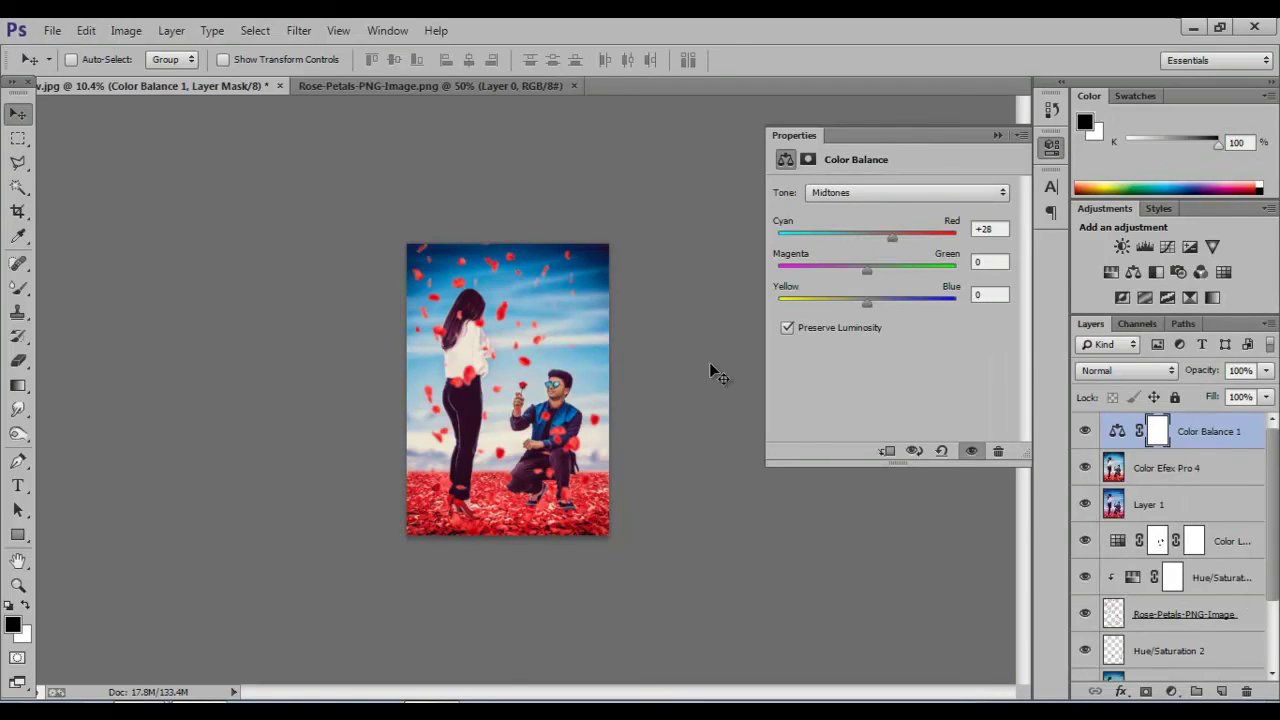
key("ctrl+plus")
Step: Shift the Color Balance midtones to Red +37, then bring up the Rose-Petals-PNG-Image document
mouse_move(894, 236)
left_mouse_down()
mouse_move(857, 270)
mouse_move(865, 302)
left_mouse_up()
left_click(997, 134)
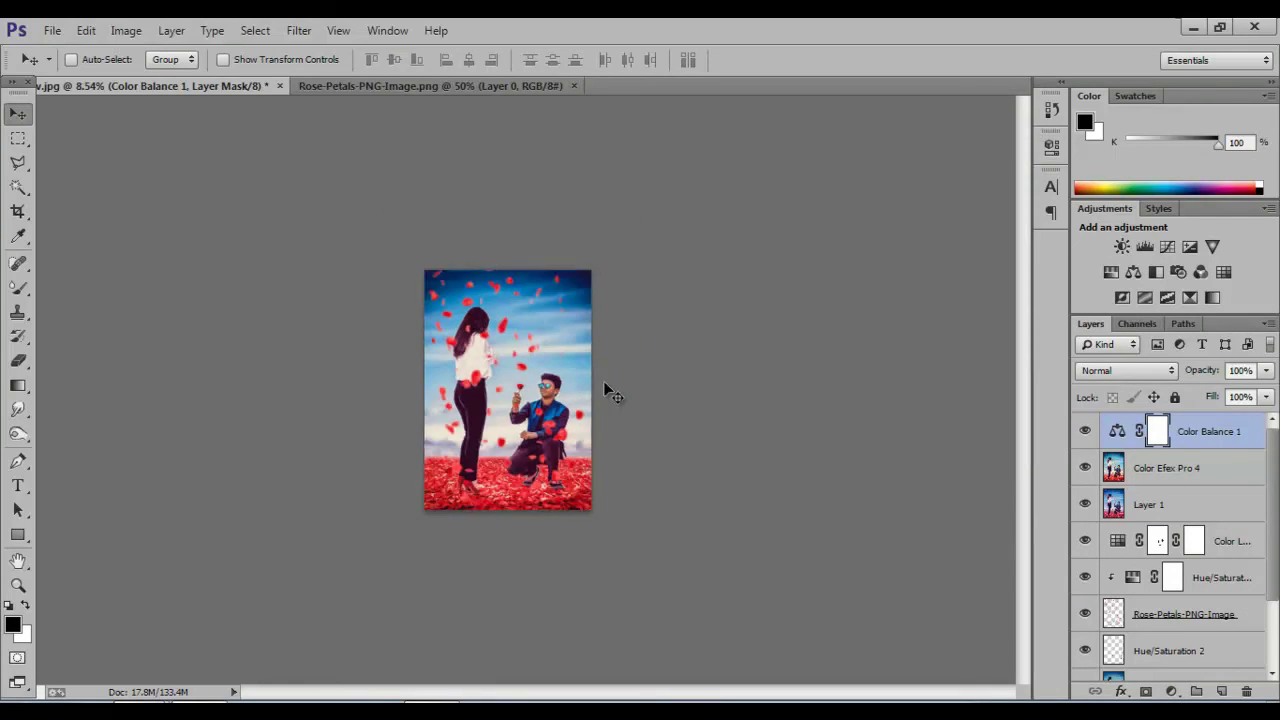
key("ctrl+plus")
left_click(430, 86)
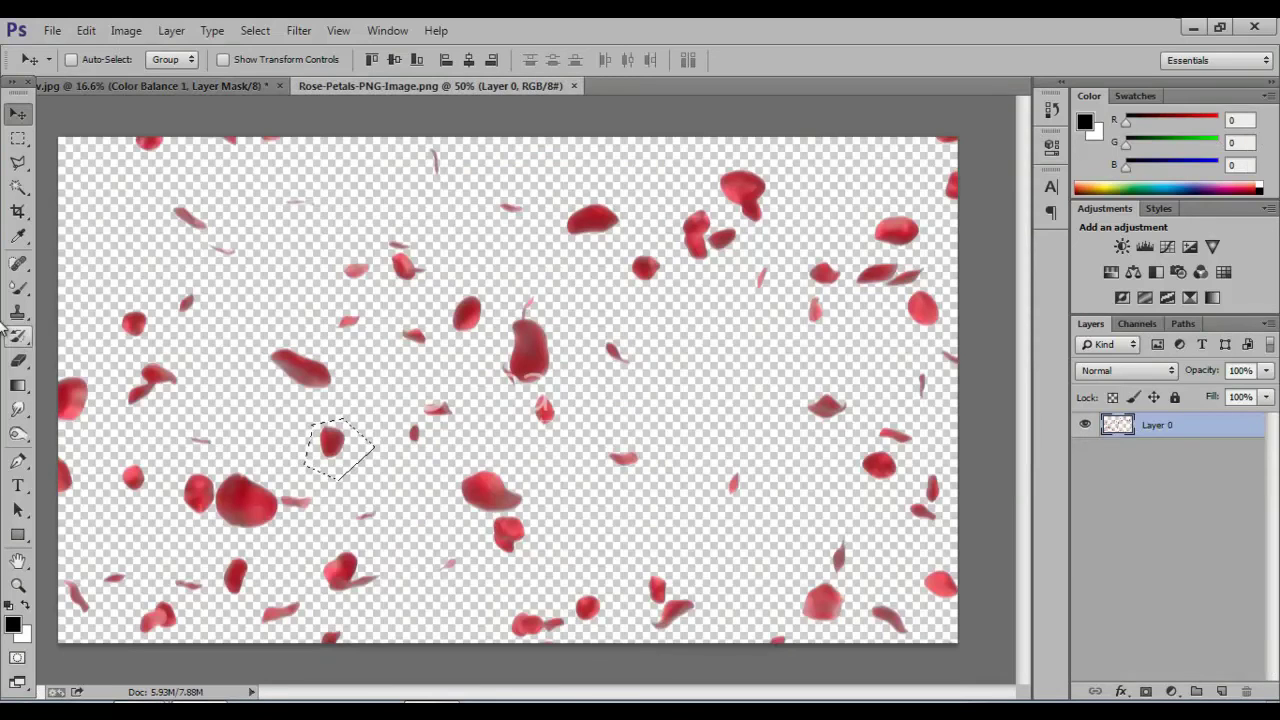
Step: Lasso a single petal near the top and drag it into the couple photo
left_click(20, 163)
left_click_drag(27, 172, 95, 162)
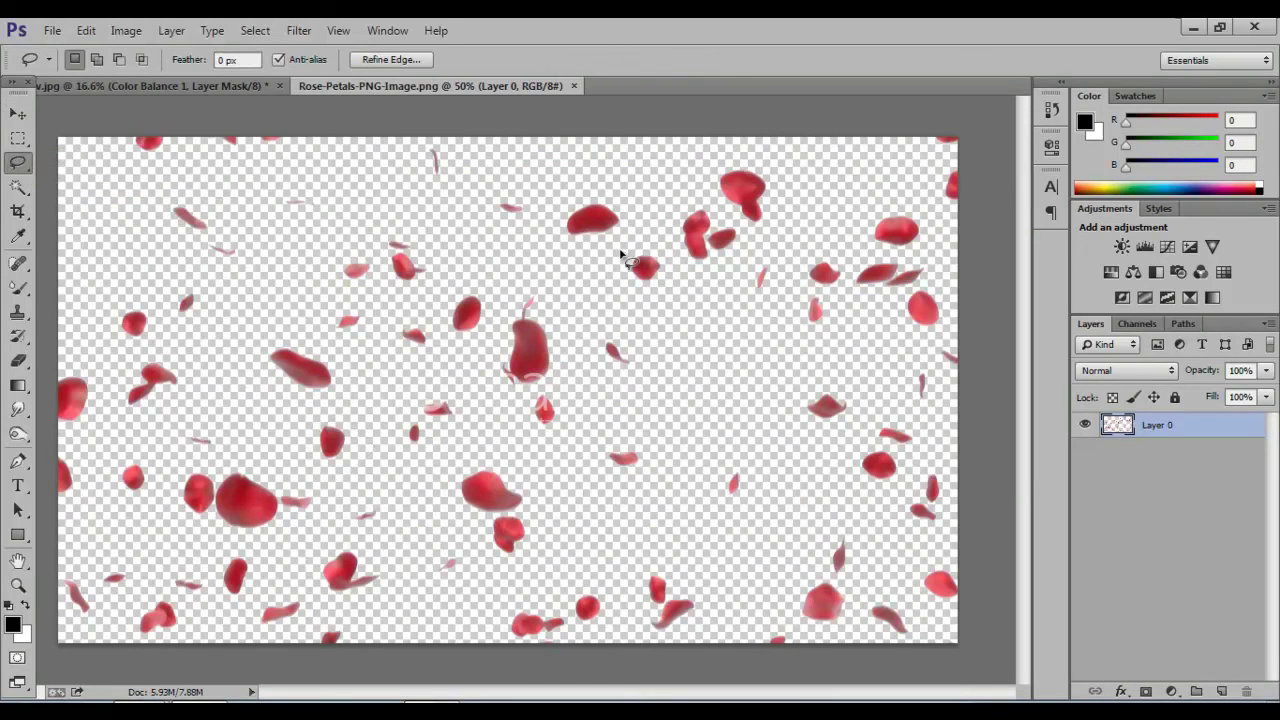
mouse_move(623, 251)
left_mouse_down()
mouse_move(243, 90)
mouse_move(634, 288)
left_mouse_up()
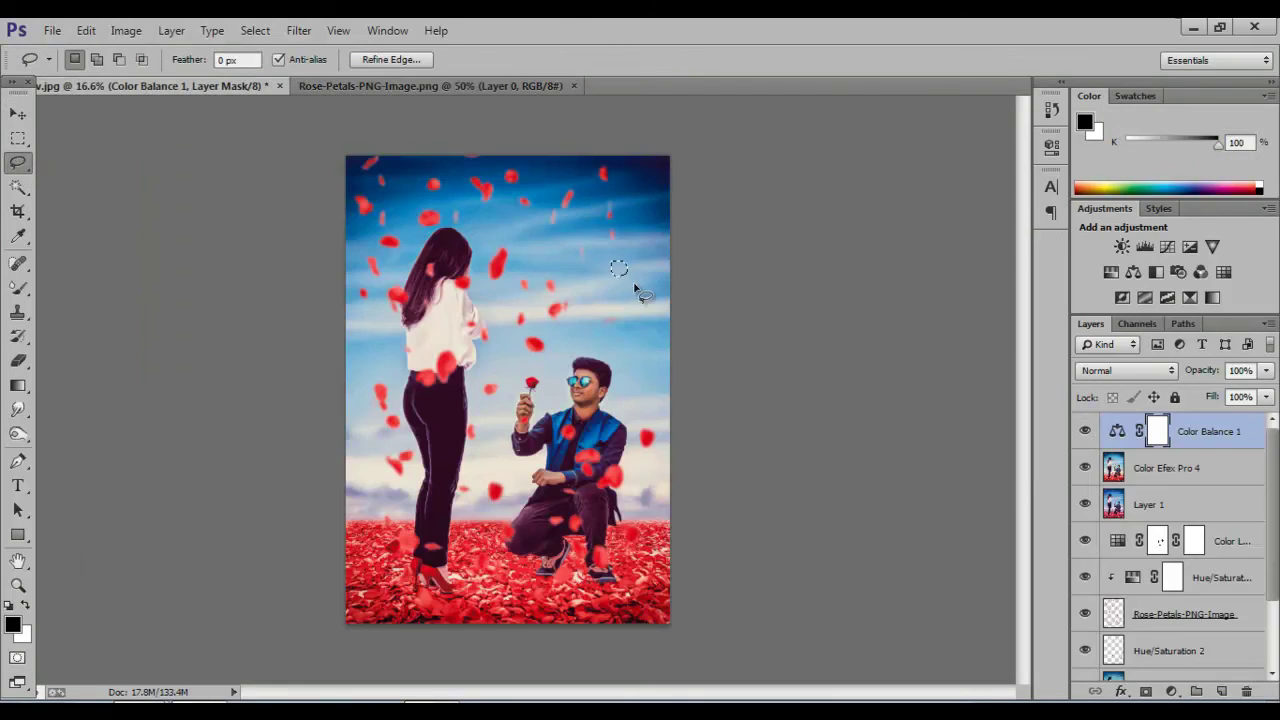
key("ctrl+Tab")
key("v")
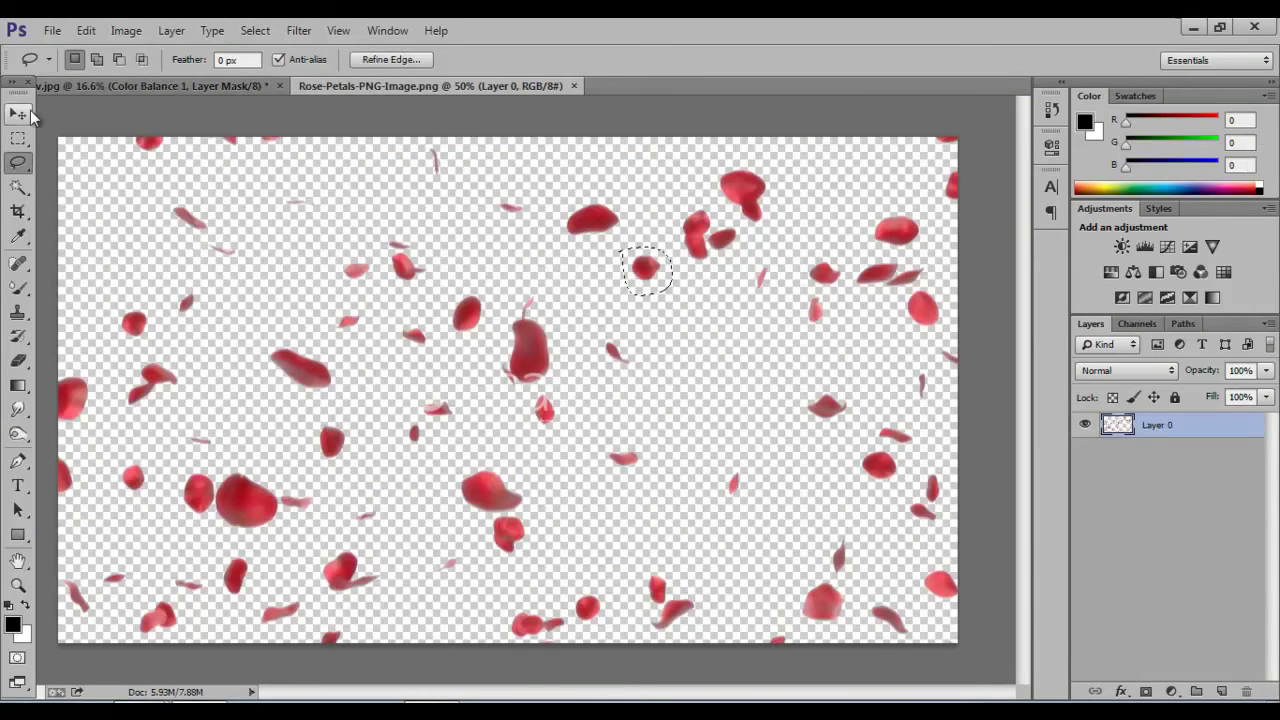
left_click_drag(608, 260, 634, 280)
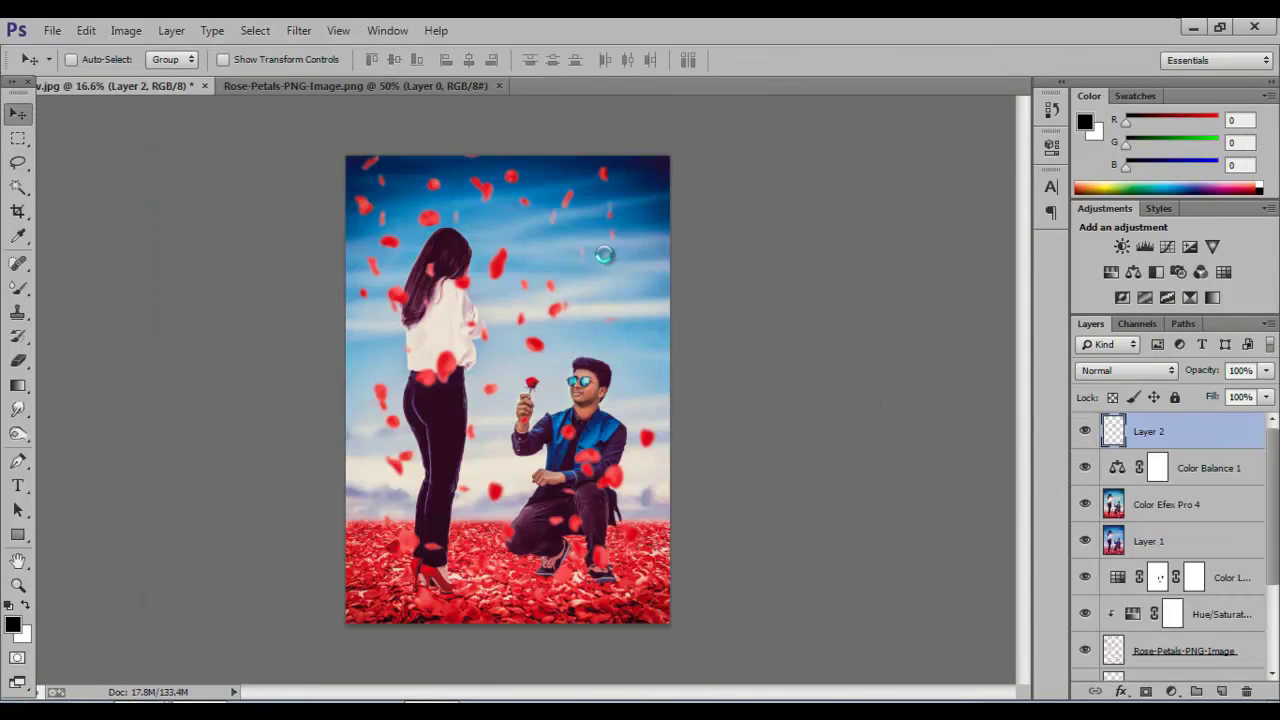
Step: Enlarge the copied petal in the sky and rotate the original petal about 20 degrees
key("ctrl+t")
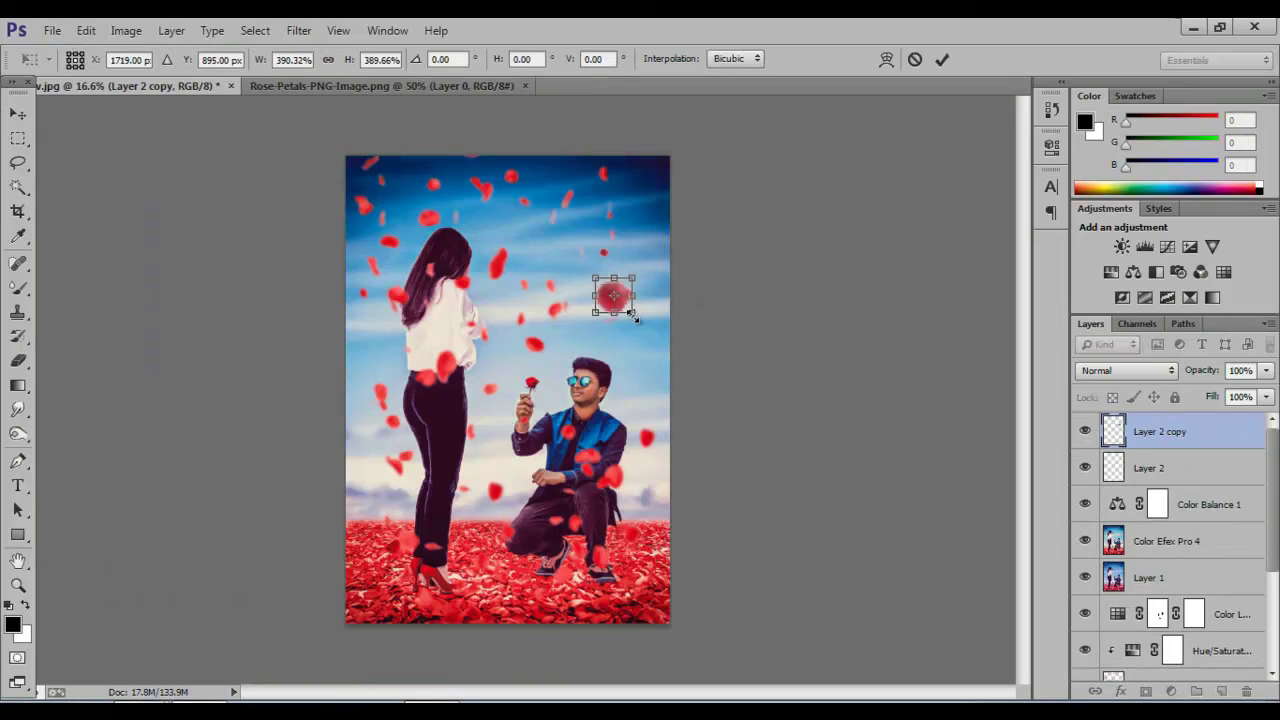
key("Return")
left_click_drag(624, 309, 565, 262)
left_click(1148, 467)
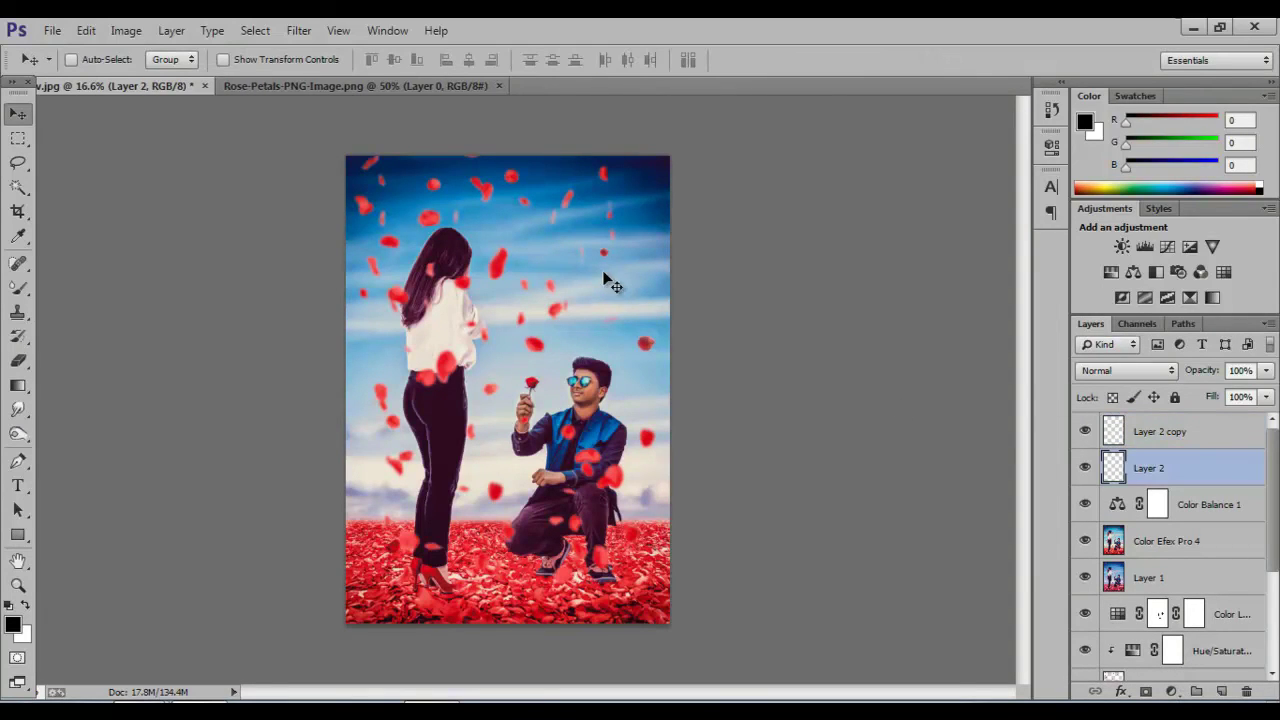
key("ctrl+t")
left_click_drag(617, 297, 622, 310)
key("Return")
Step: Add a Cobalt-Carmine Color Lookup layer at 38% opacity in Lighten blend mode
left_click(1195, 438)
left_click(1234, 272)
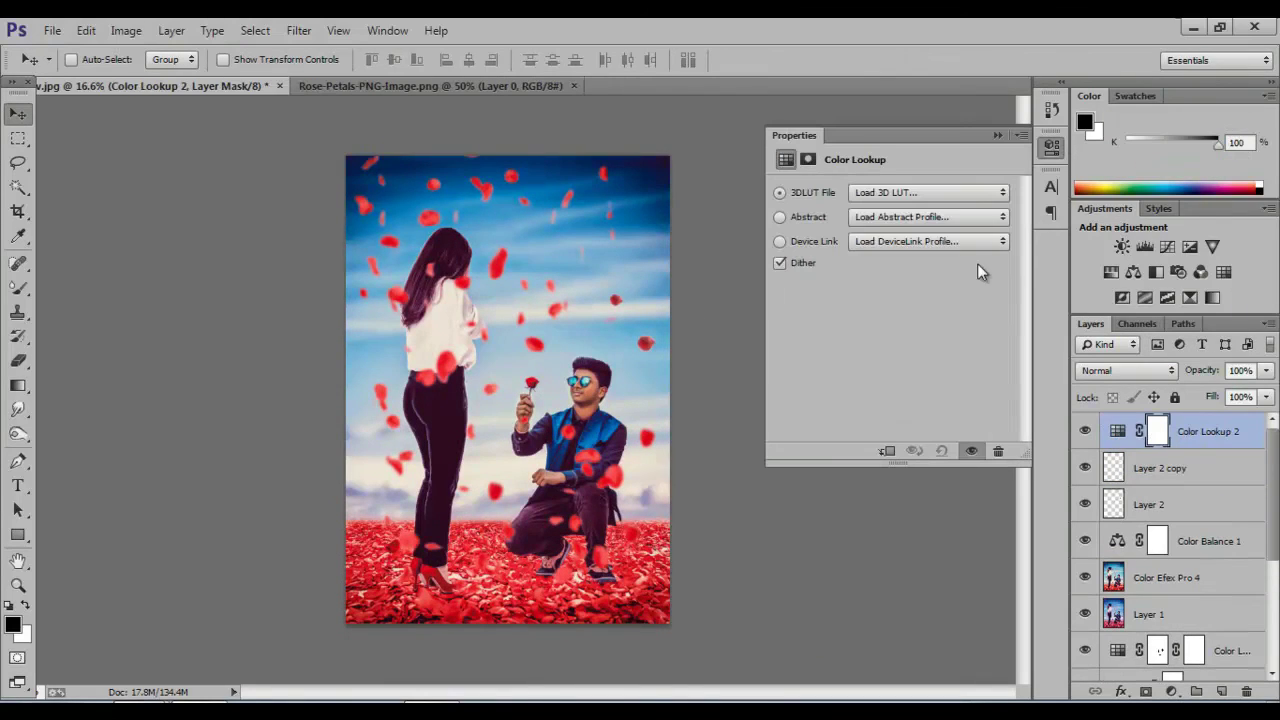
left_click(930, 216)
left_click(932, 311)
left_click_drag(1217, 378, 1165, 380)
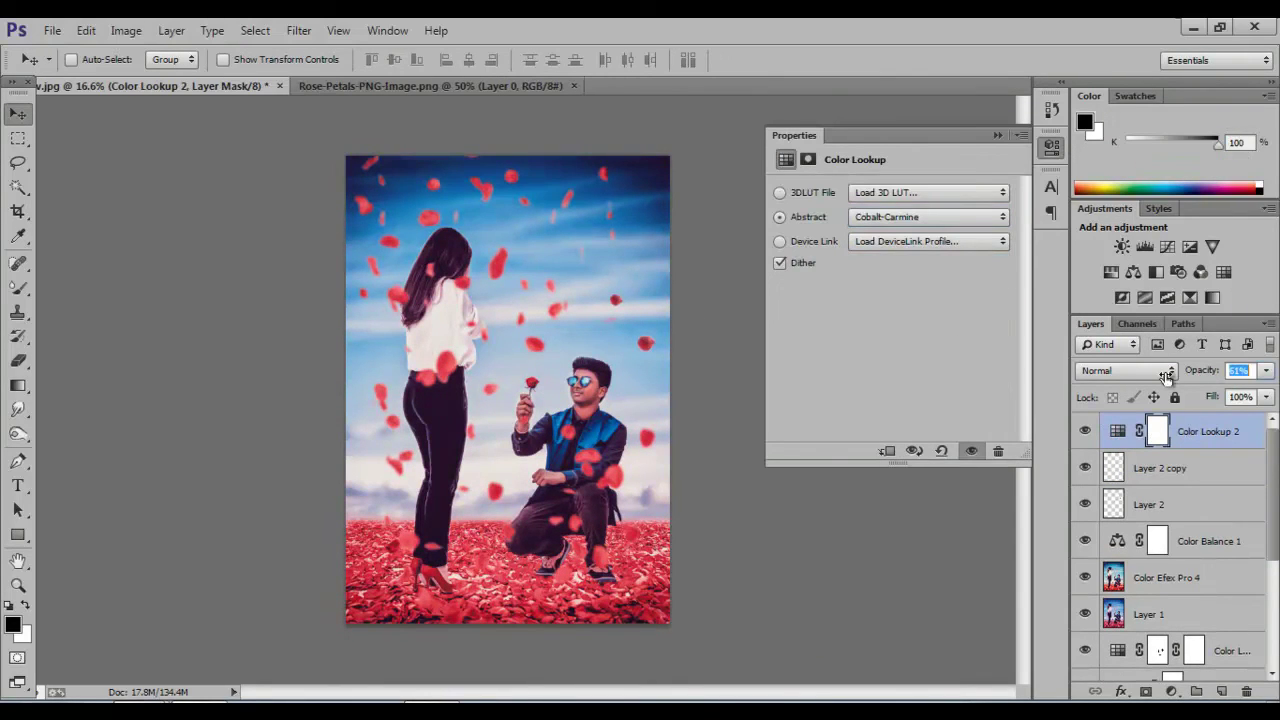
left_click(1125, 371)
left_click(1089, 164)
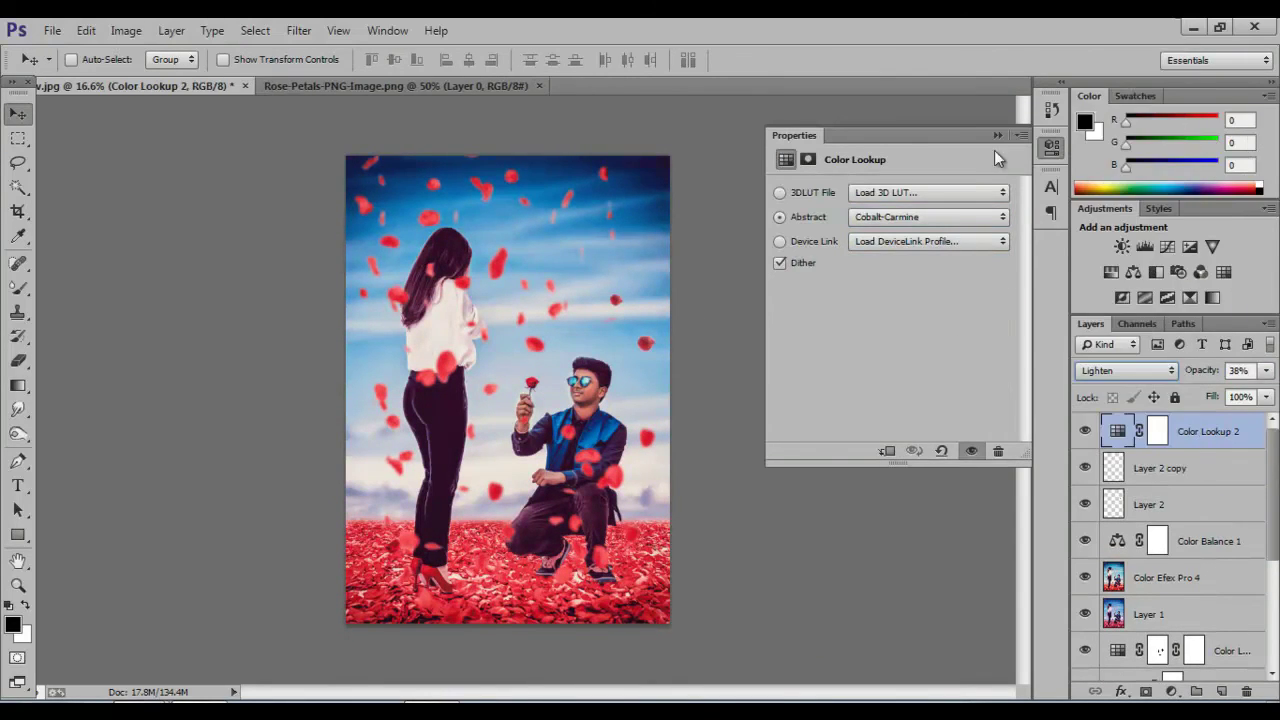
Step: Add a Hue/Saturation layer boosting Reds saturation to +21, then zoom out
left_click(1110, 272)
left_click_drag(890, 298, 915, 303)
left_click(900, 216)
left_click(860, 248)
left_click(1000, 136)
key("ctrl+minus")
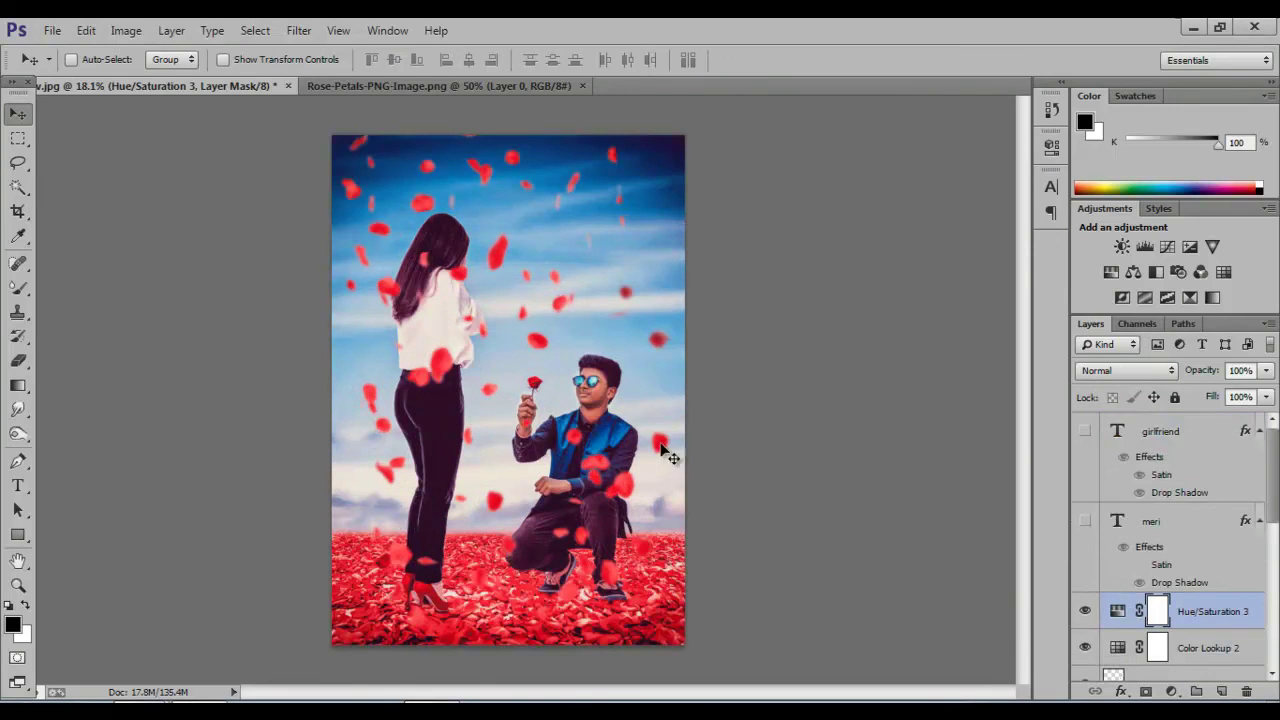
Step: Show the 'meri' and 'girlfriend' text layers, then merge all layers into one 'girlfriend' layer
left_click(1085, 521)
left_click(1085, 431)
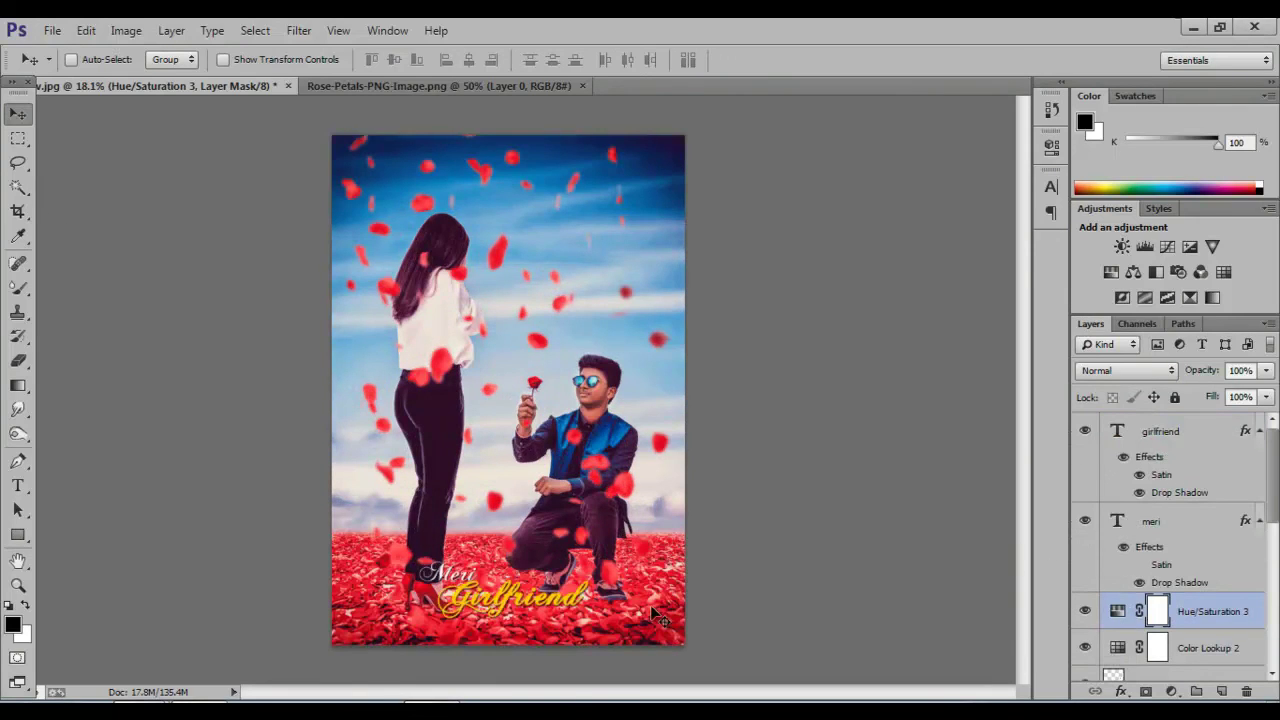
left_click(1168, 485)
right_click(1196, 498)
left_click(1150, 521)
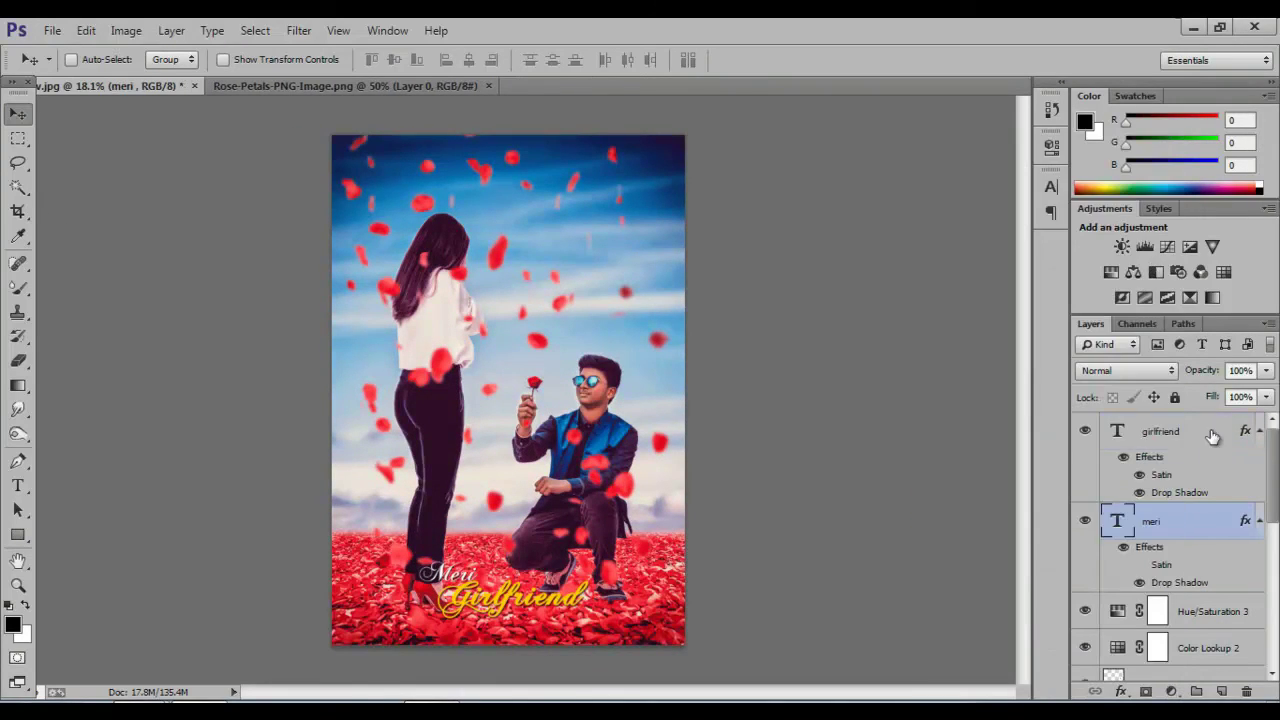
left_click(1200, 648, "shift")
right_click(1036, 538)
left_click(1095, 500)
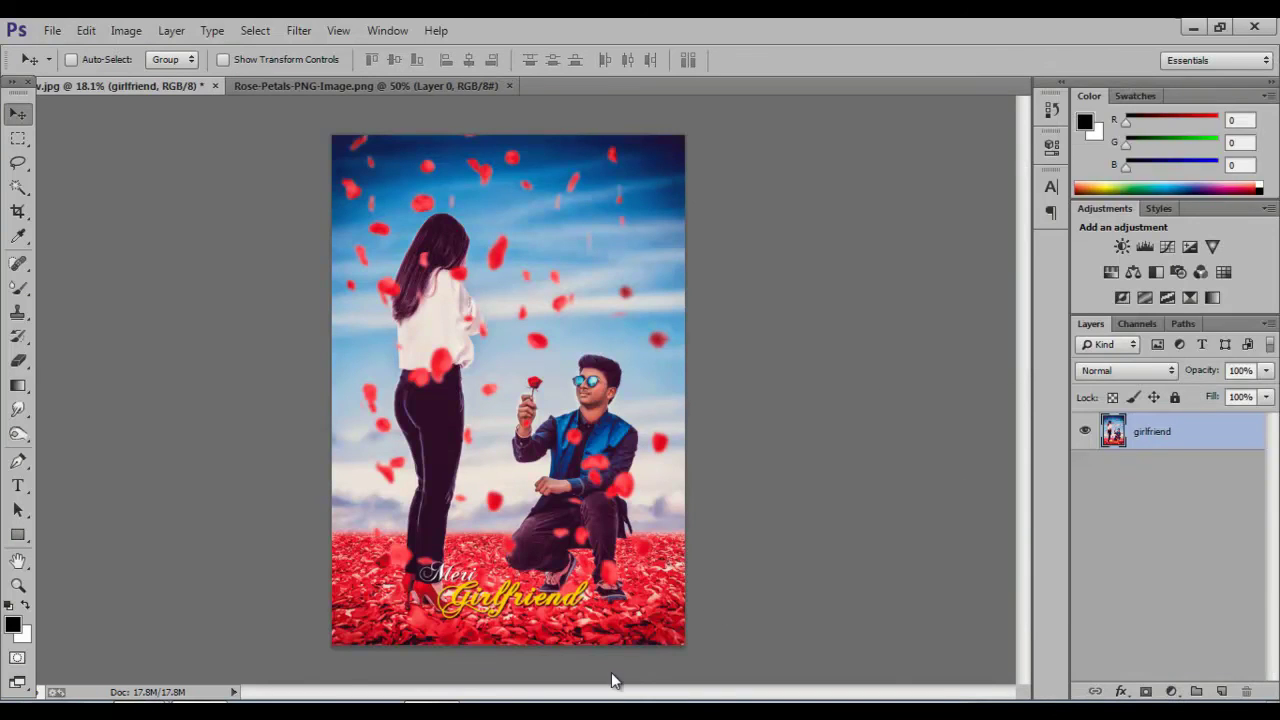